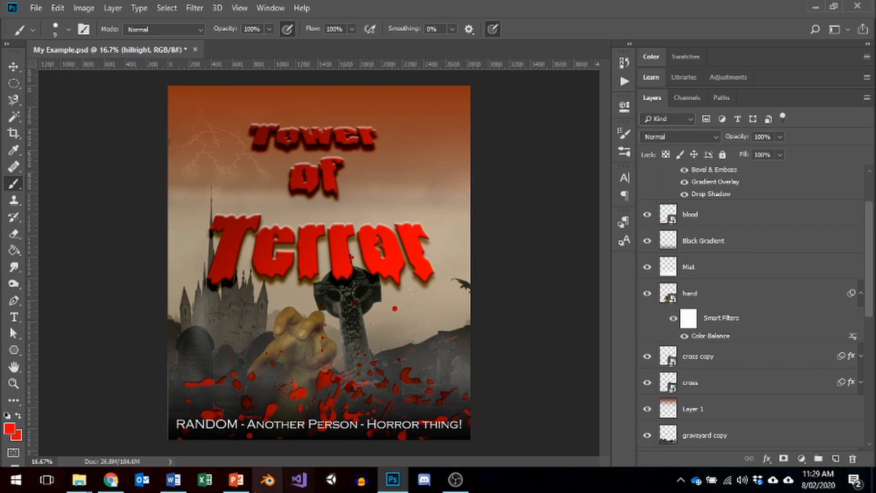
Switch to PowerPoint and start the B-grade Movie Poster presentation as a slide show from its first slide
mouse_move(239, 488)
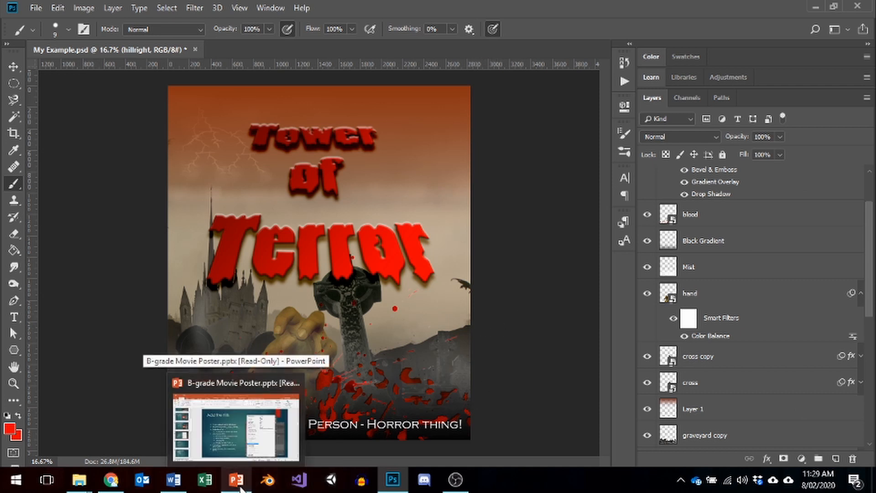
click(238, 487)
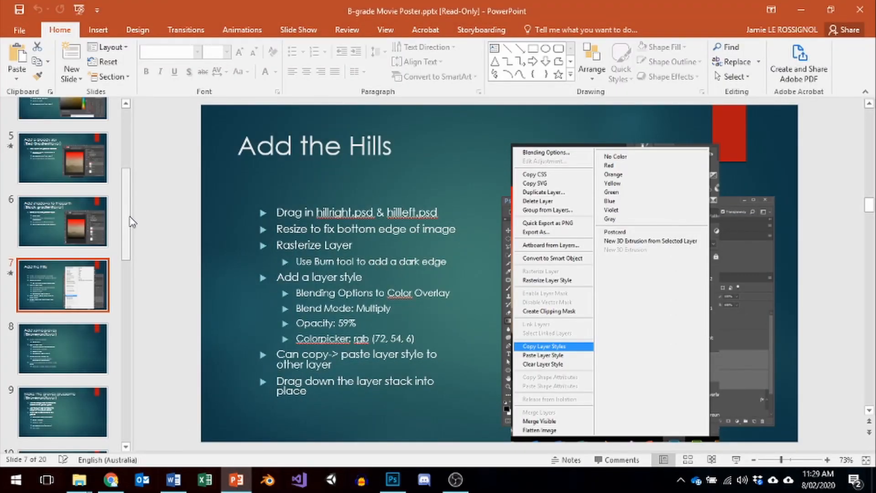
key(Home)
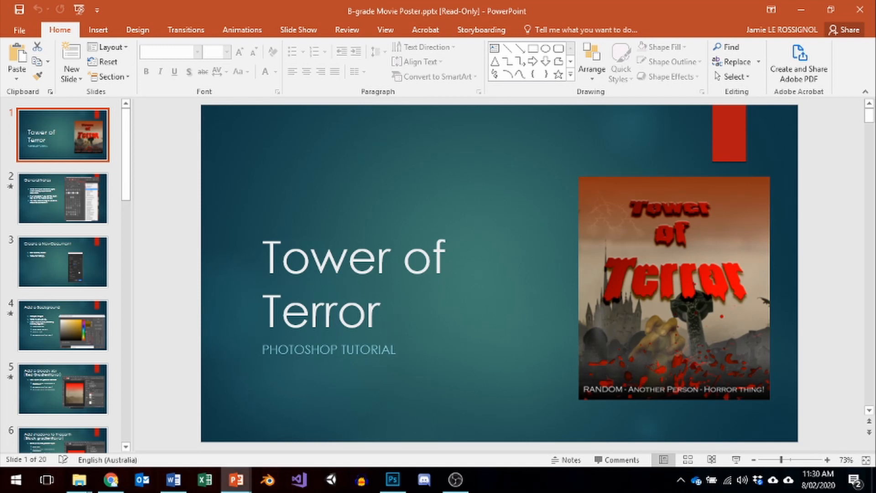
key(F5)
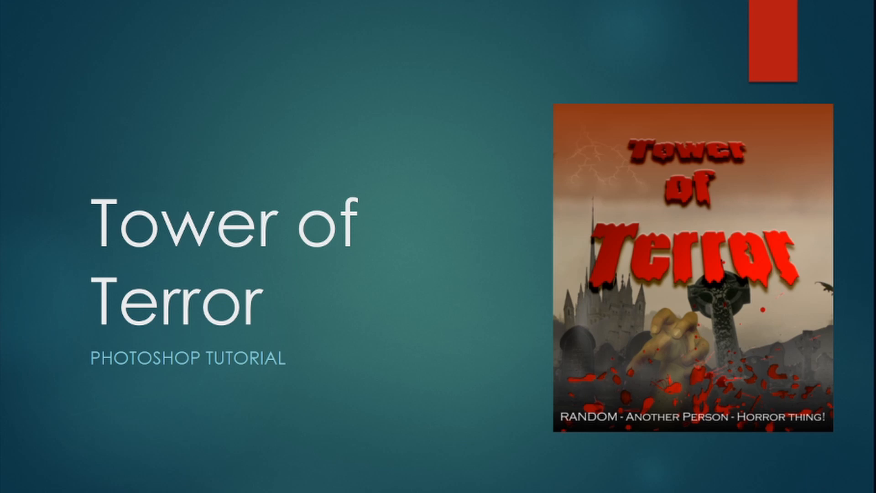
Go through the tutorial slides from General Notes past the Graveyard layer instructions, and end the slide show
key(Right)
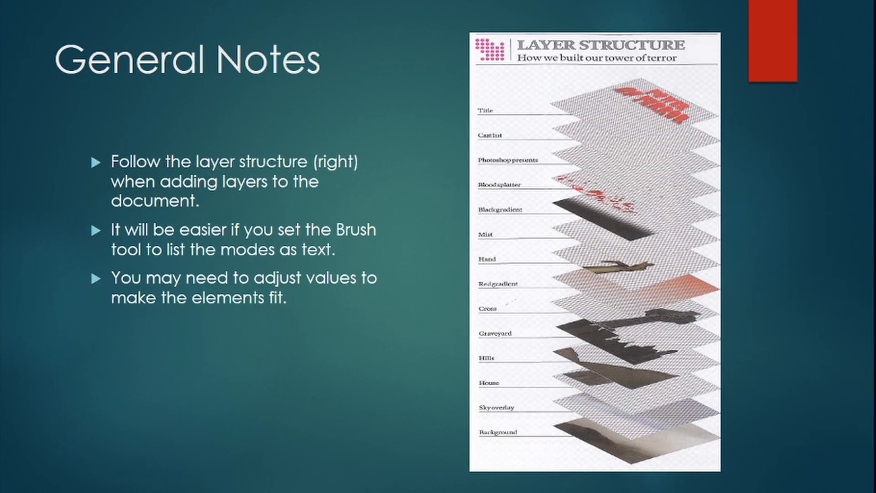
key(Right)
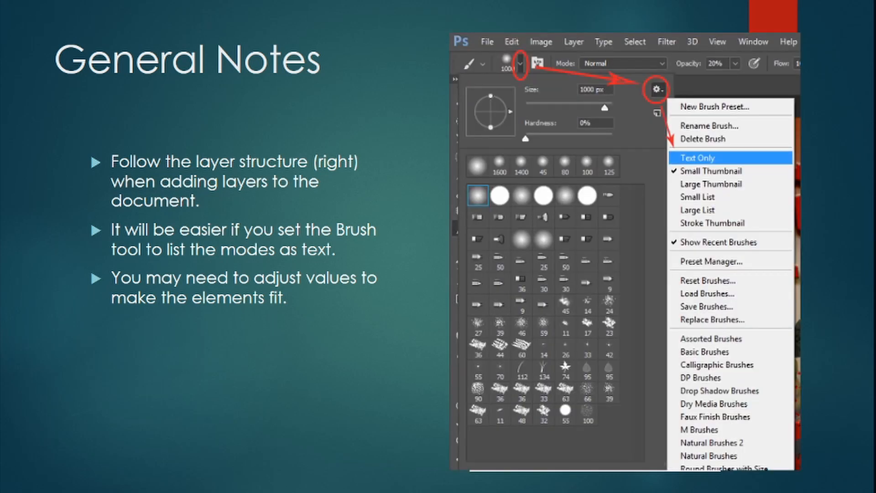
key(Right)
key(Right)
key(Right)
key(Right)
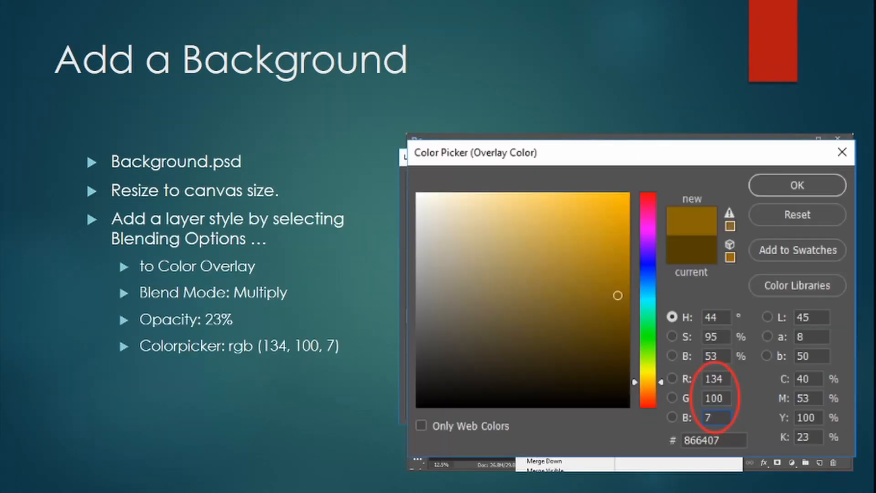
key(Right)
key(Right)
key(Right)
key(Right)
key(Right)
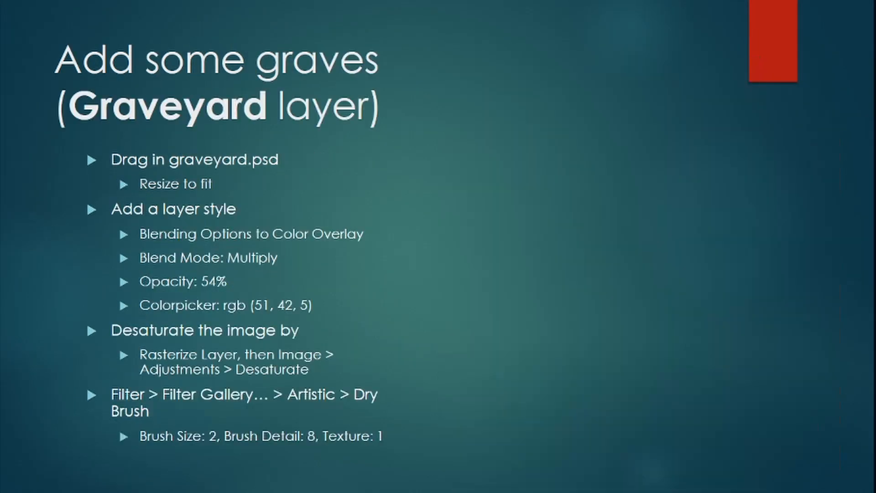
key(Right)
key(Right)
key(Right)
key(Escape)
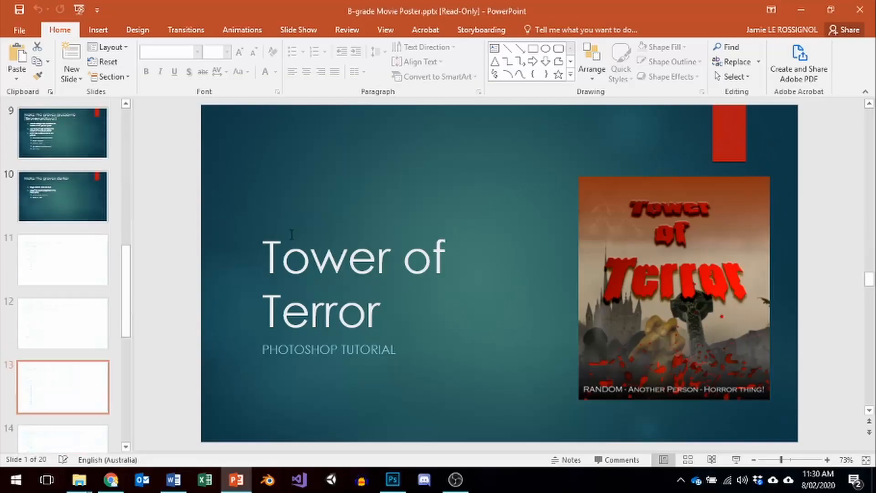
Switch to the quick summary document in Word, dismiss the upload notice and examine the layer structure diagram
click(173, 479)
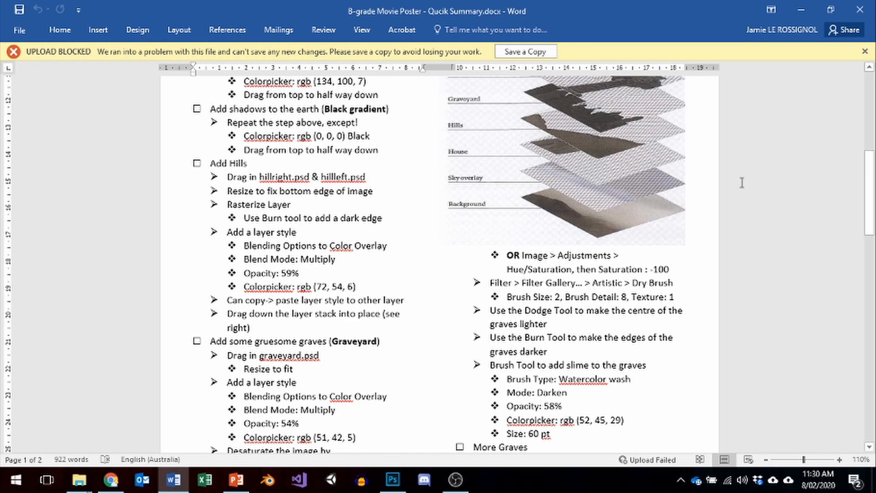
scroll(739, 179, up, 8)
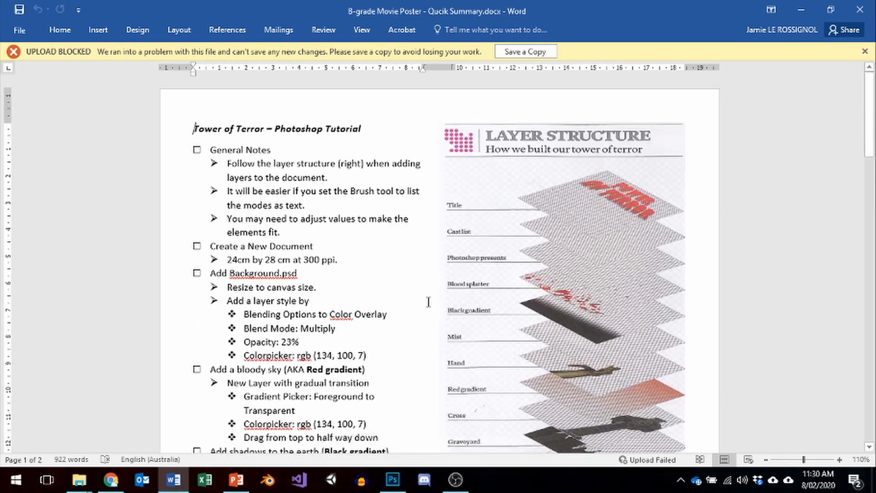
click(865, 52)
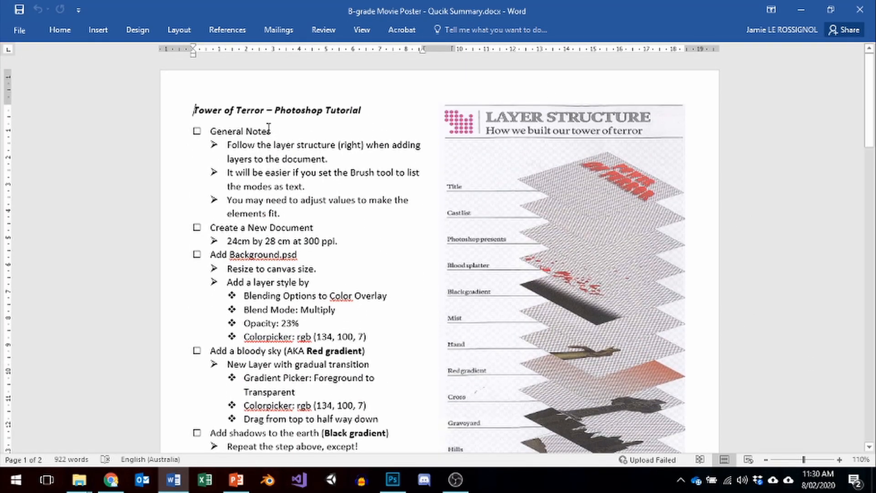
scroll(542, 192, down, 1)
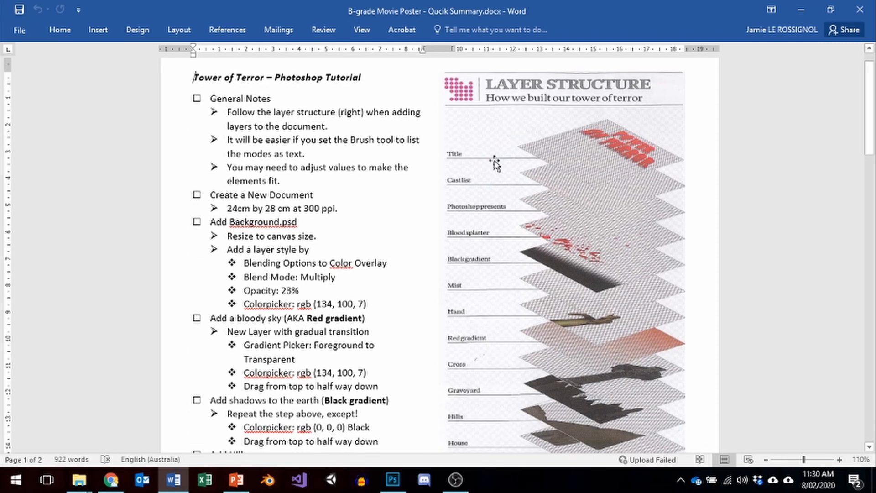
scroll(496, 331, down, 3)
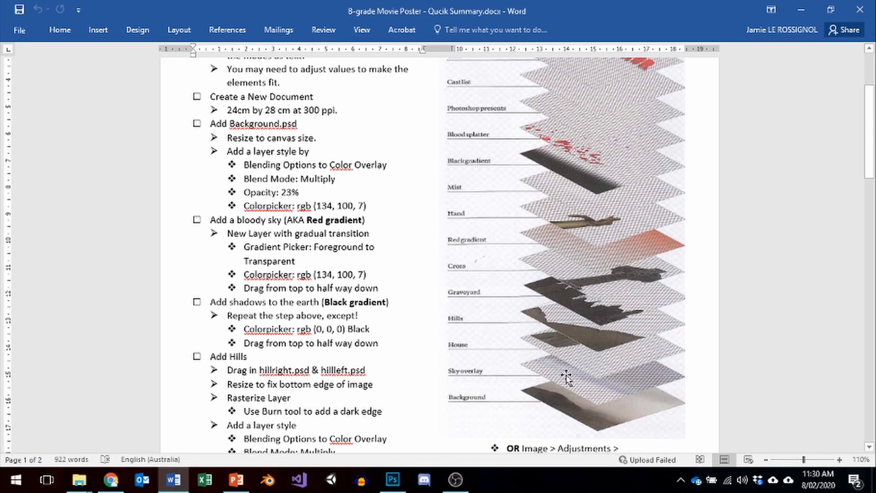
scroll(513, 367, up, 1)
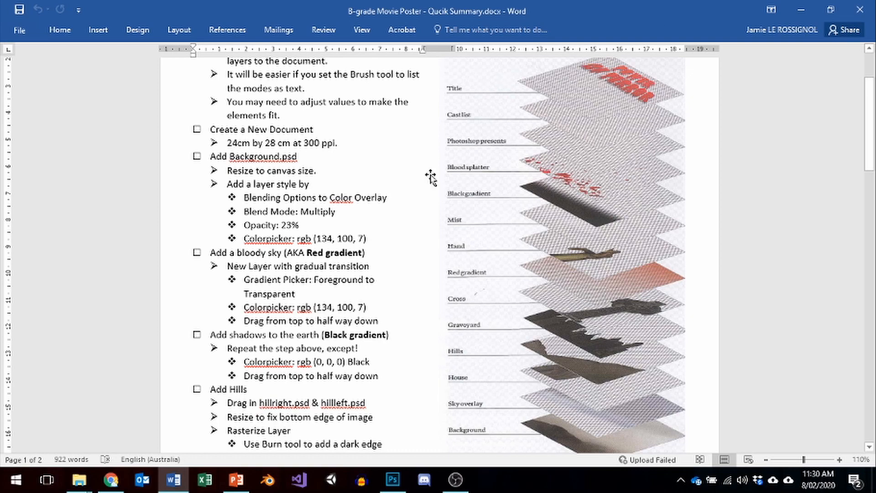
scroll(346, 228, up, 3)
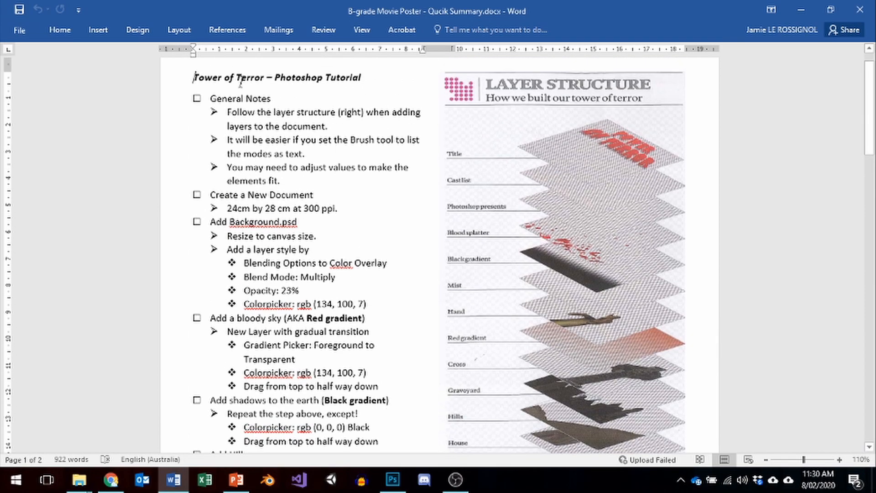
Skim the summary's remaining instructions to the end of the document, dismiss the upload notice and minimise Word and PowerPoint
scroll(235, 114, down, 12)
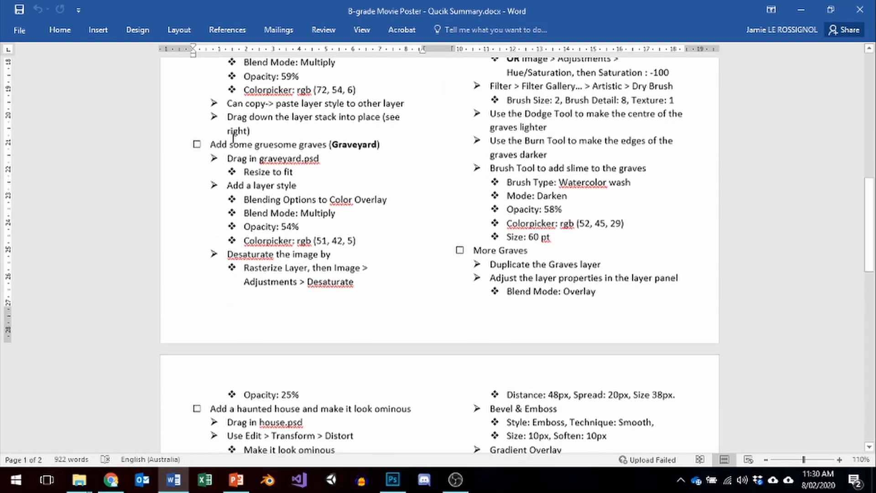
scroll(233, 137, down, 15)
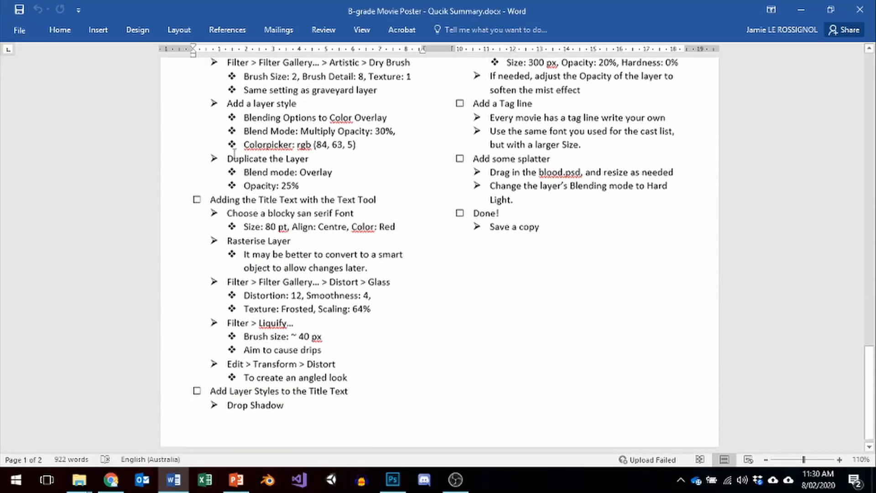
scroll(234, 155, up, 10)
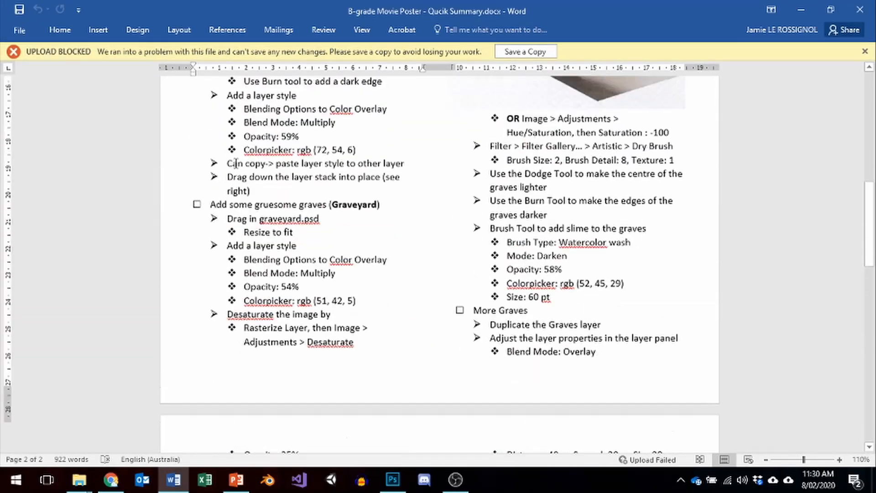
scroll(235, 163, up, 5)
click(865, 51)
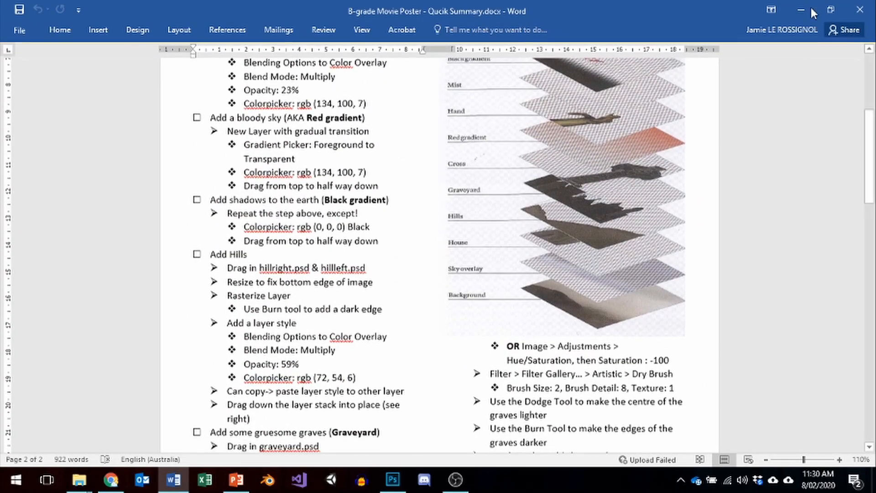
click(812, 12)
click(800, 10)
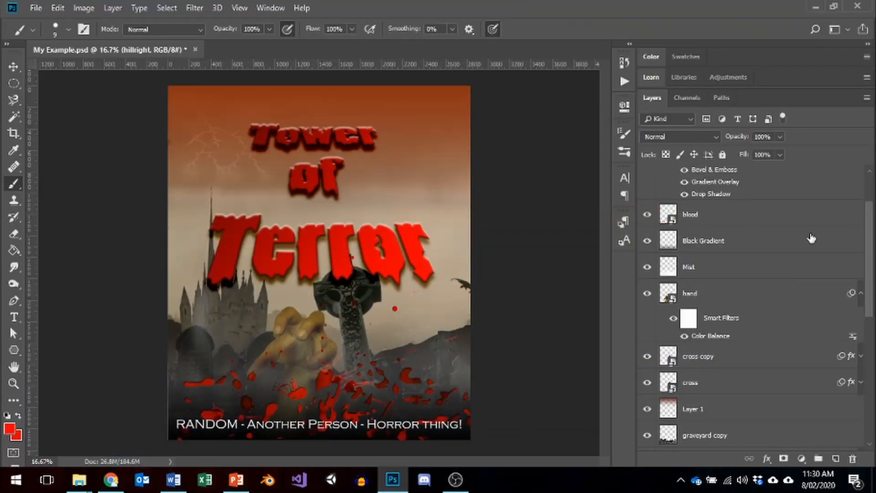
Examine the example poster's top layers in Photoshop and the source files in the 2 - B-Grade Movie Poster folder
drag(871, 310, 854, 227)
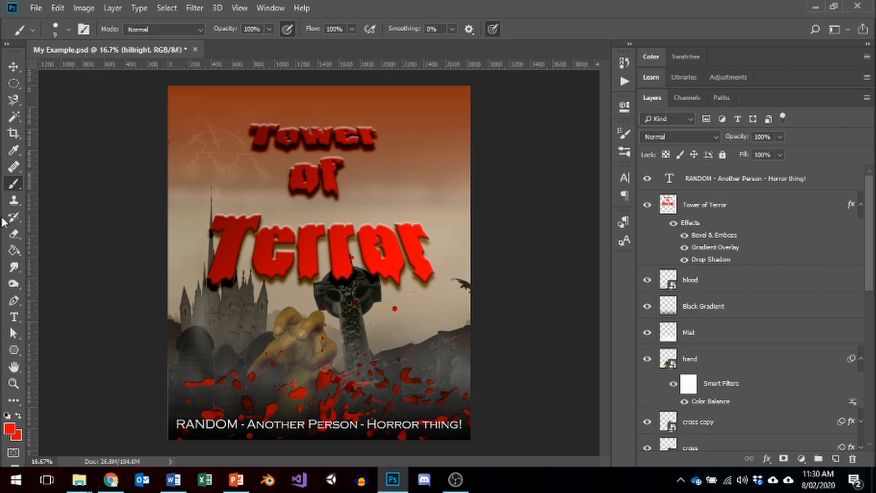
mouse_move(80, 480)
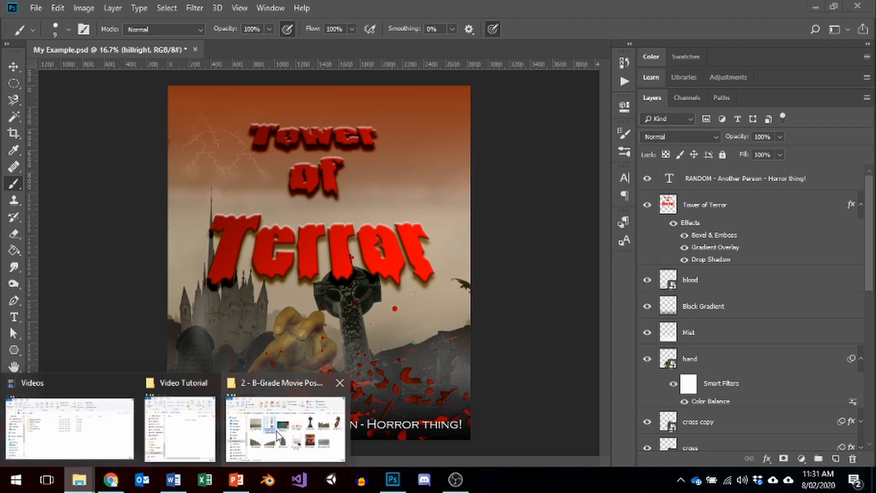
click(278, 436)
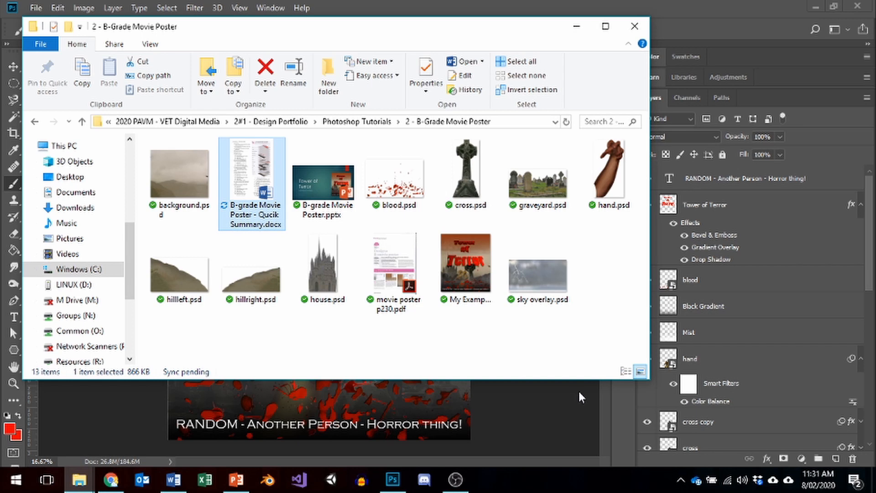
click(566, 397)
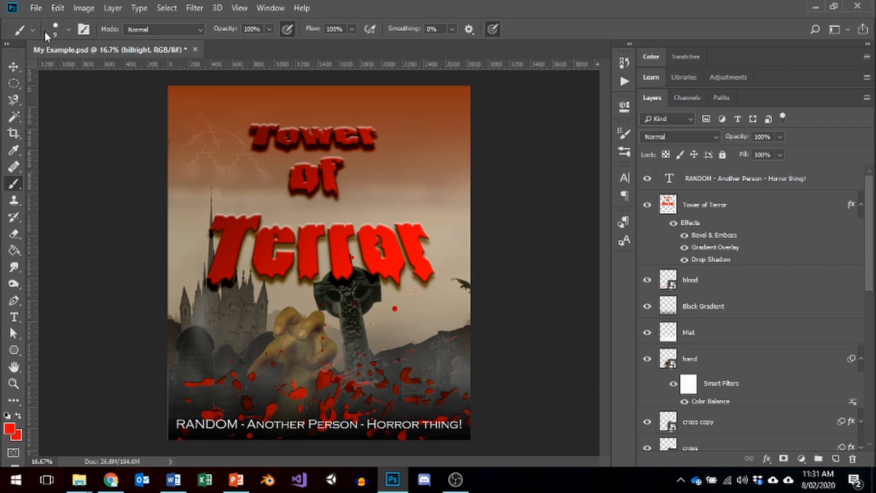
click(39, 12)
click(64, 32)
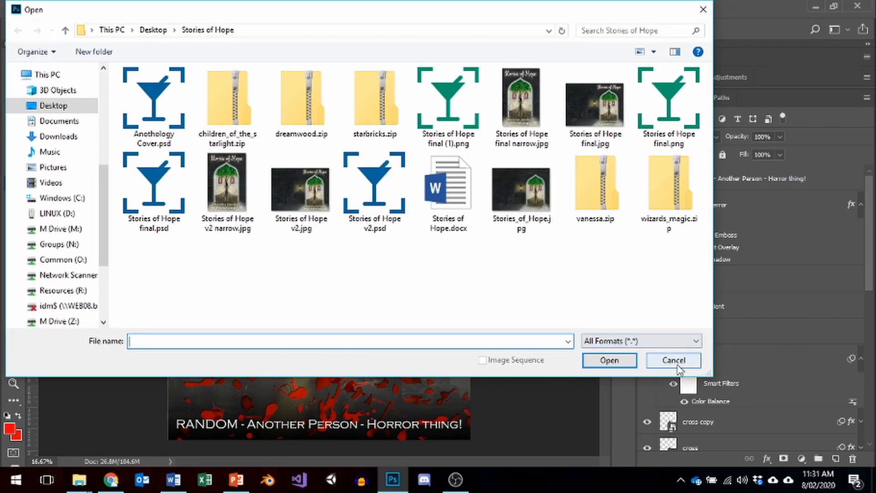
click(673, 360)
Create a new document 24 cm wide and 28 cm high with a resolution of 300 pixels/inch
click(35, 8)
click(37, 23)
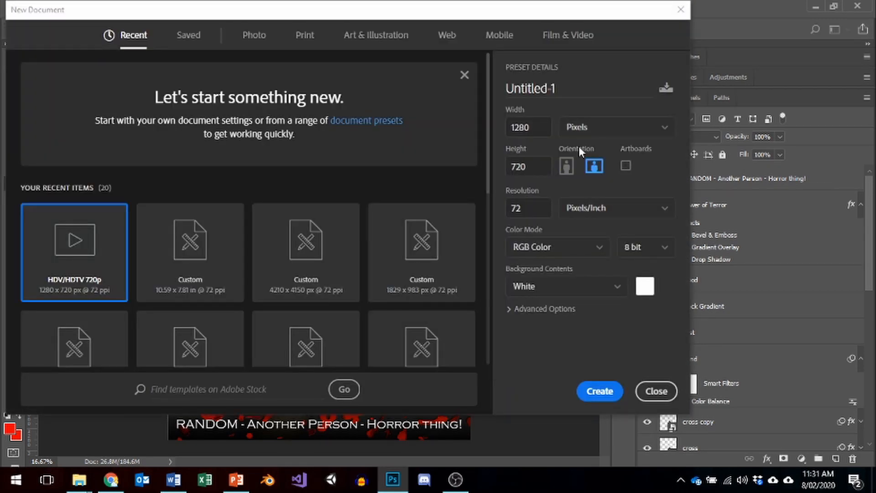
click(626, 127)
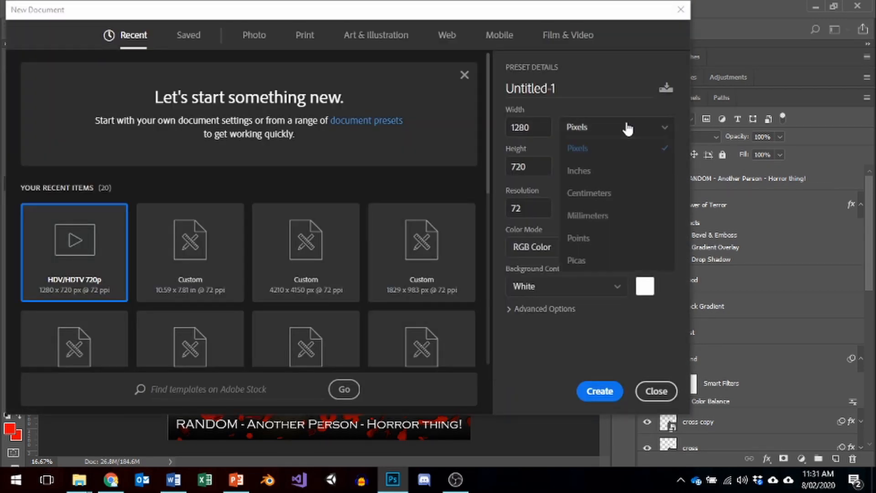
click(600, 197)
double_click(542, 131)
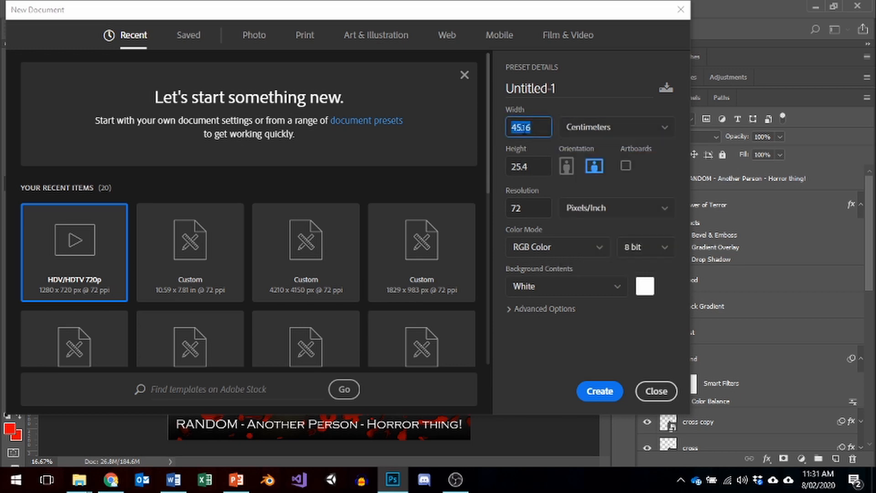
text(24)
key(Tab)
text(2)
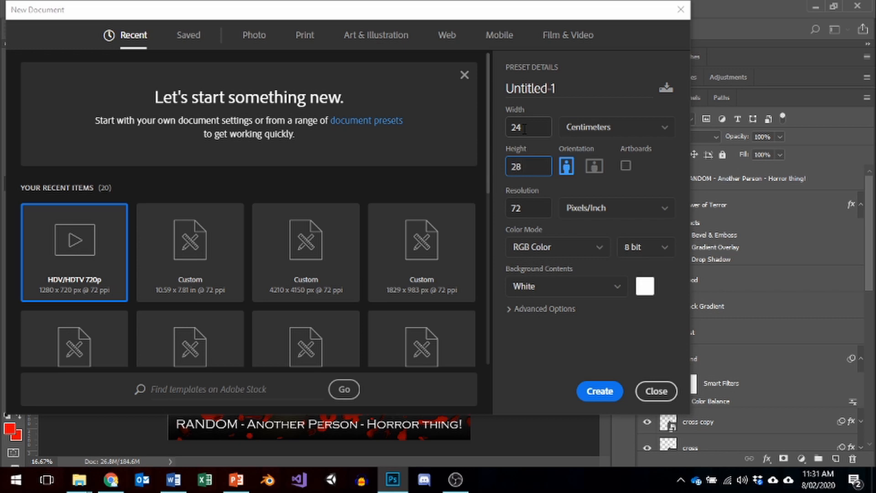
click(525, 208)
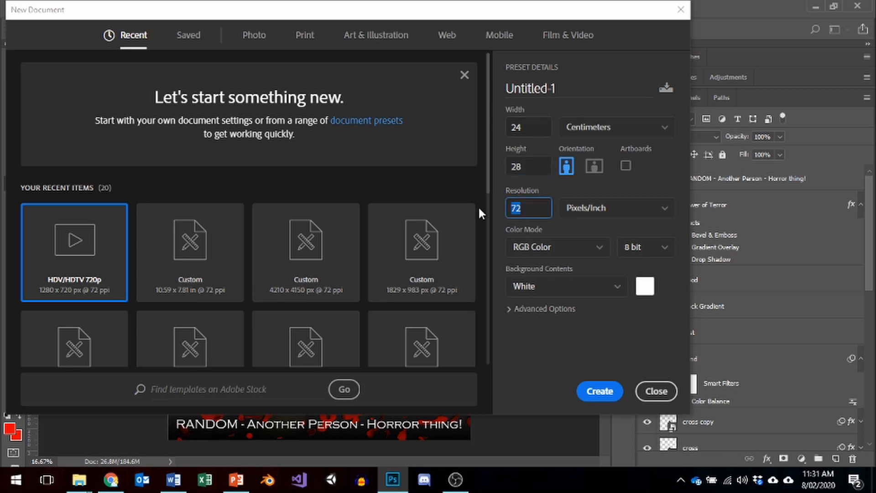
text(300)
click(608, 392)
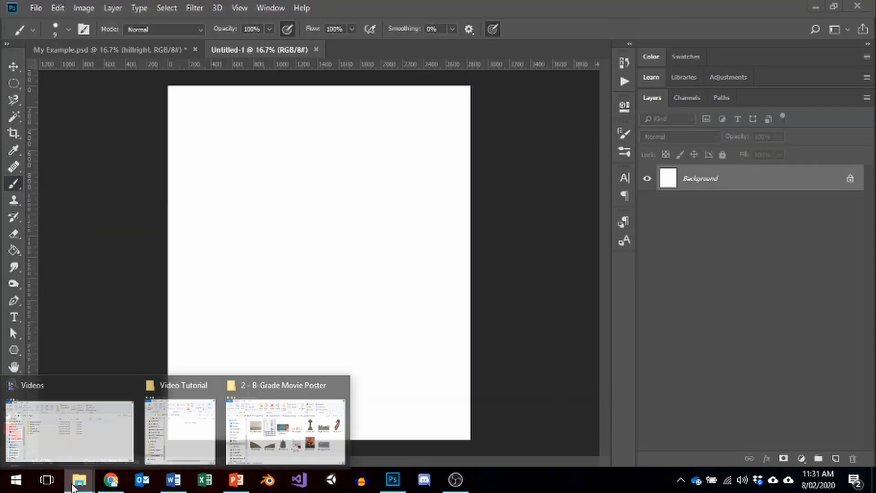
Place background.psd from the 2 - B-Grade Movie Poster folder into the new document
click(286, 429)
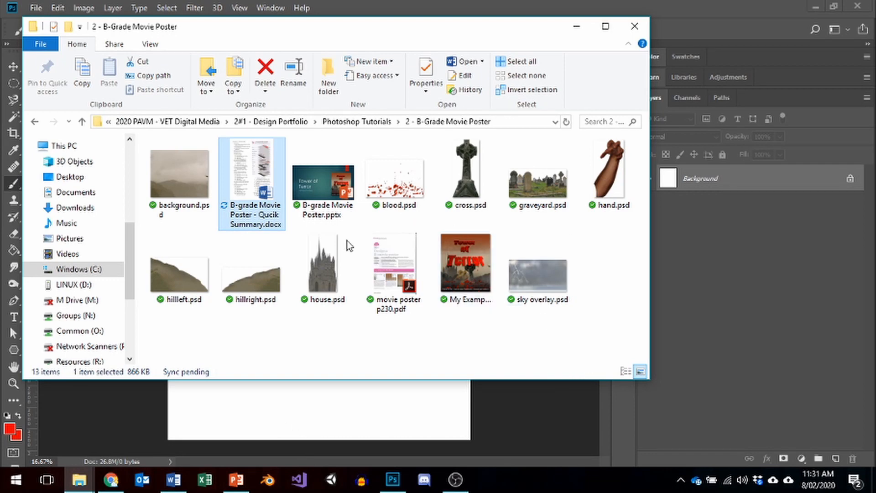
drag(335, 37, 726, 54)
click(571, 194)
drag(282, 281, 280, 280)
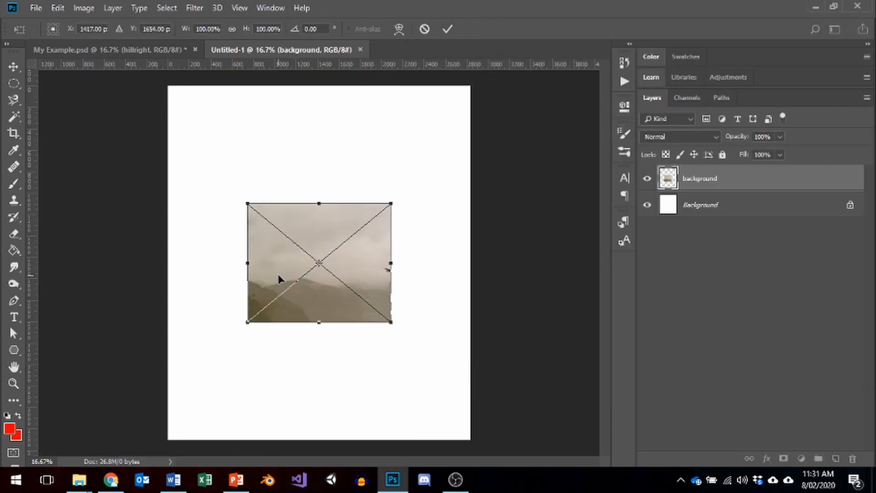
Stretch the placed background image to fill the whole canvas from edge to edge and commit the placement
drag(246, 325, 168, 439)
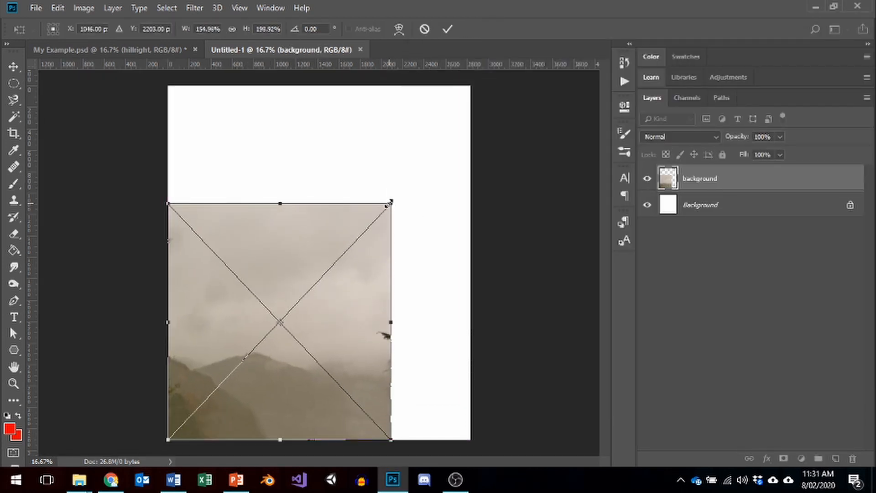
drag(390, 203, 470, 86)
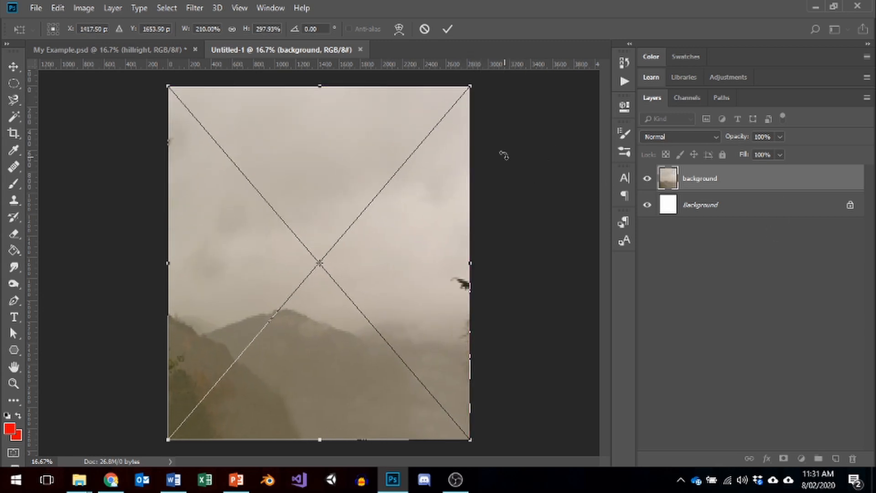
click(447, 29)
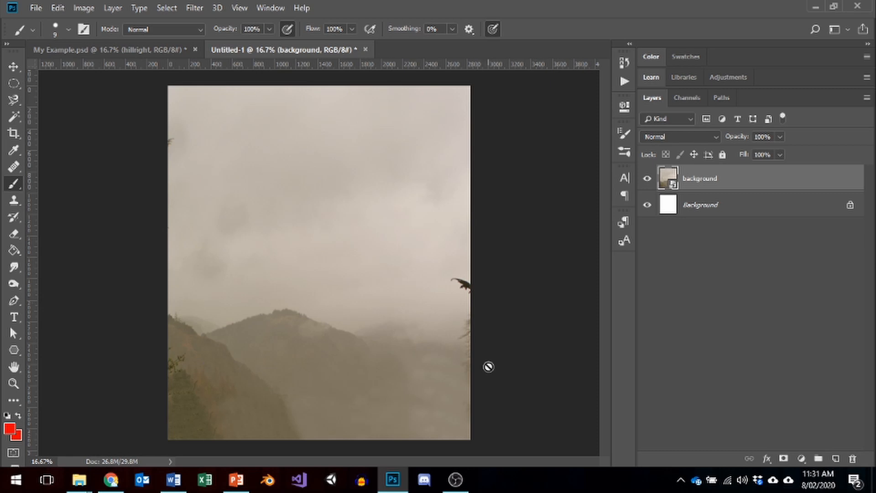
click(135, 49)
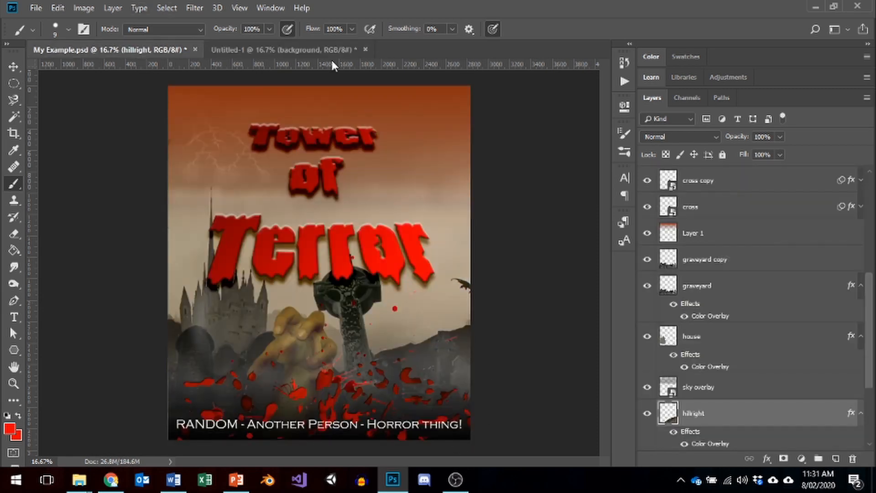
click(294, 48)
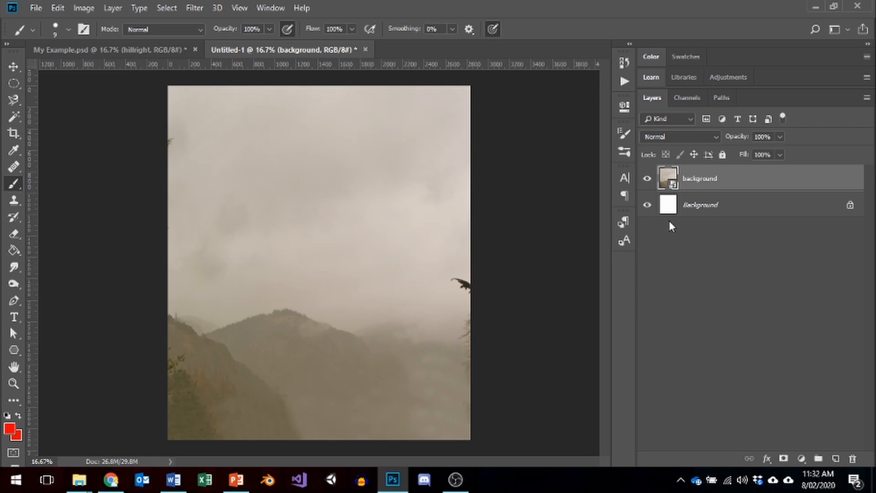
right_click(670, 180)
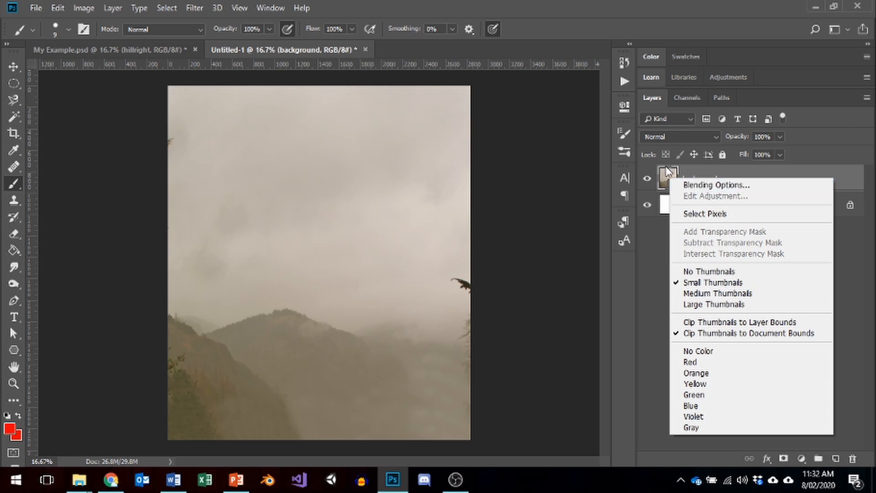
click(655, 241)
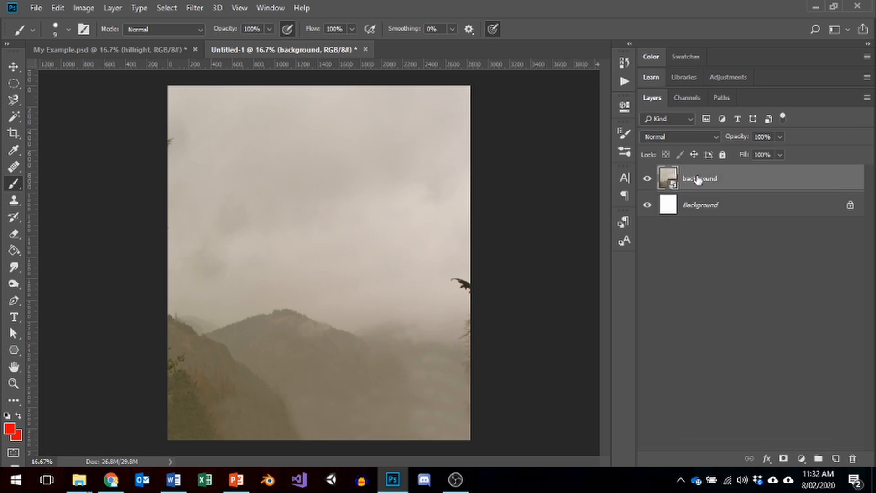
right_click(669, 179)
right_click(723, 172)
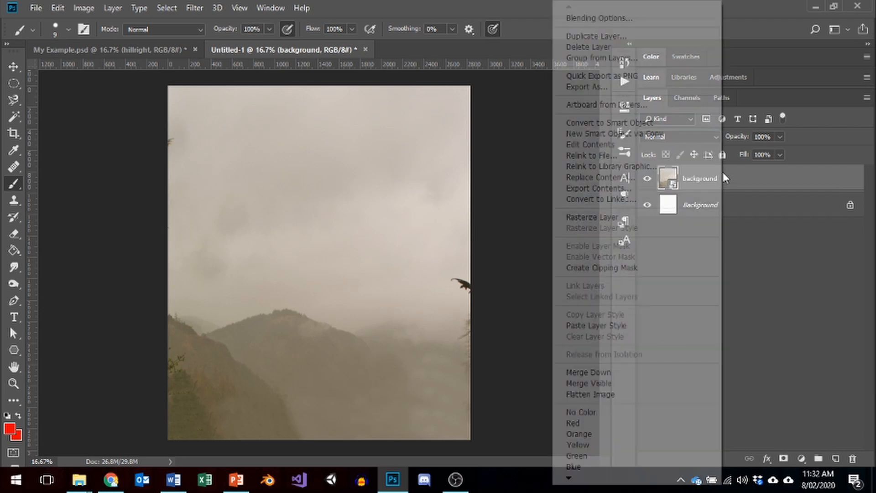
right_click(844, 169)
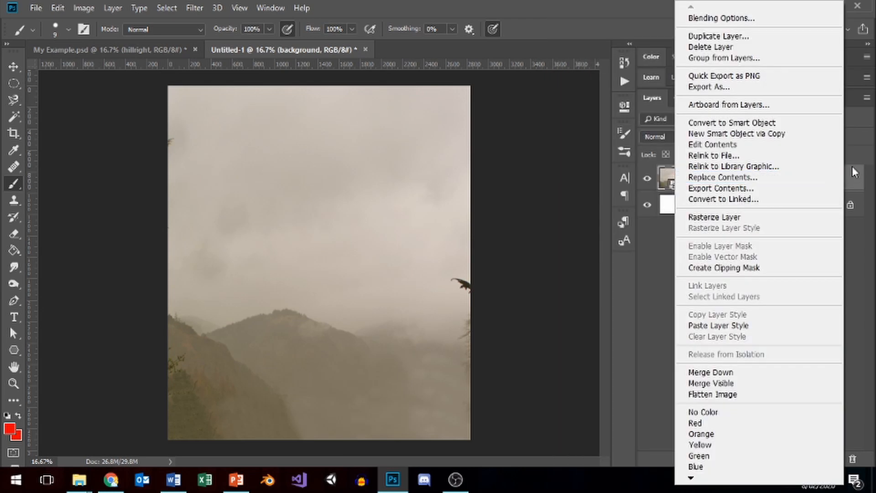
click(851, 206)
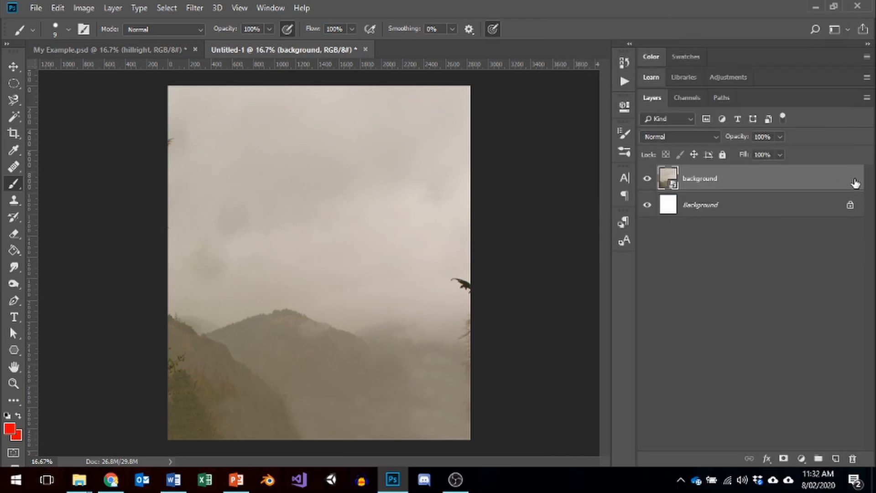
Add a Color Overlay to the placed background layer with the Multiply blend mode and 23% opacity
right_click(669, 178)
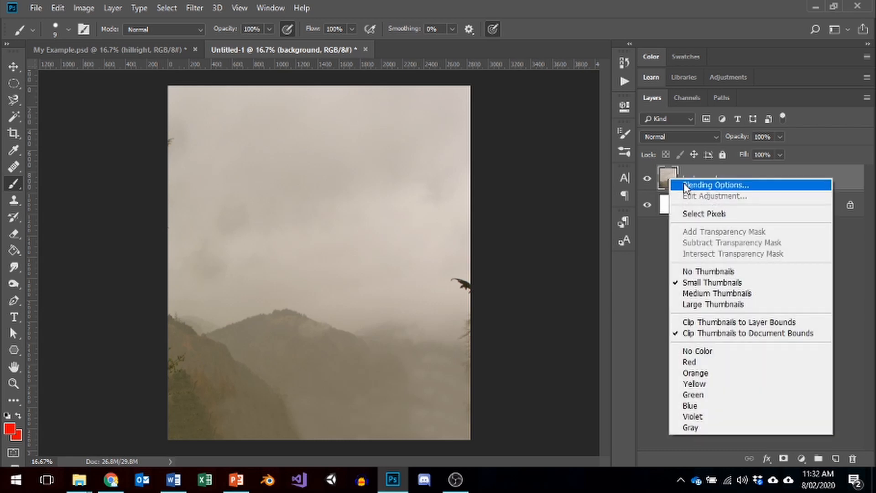
click(688, 185)
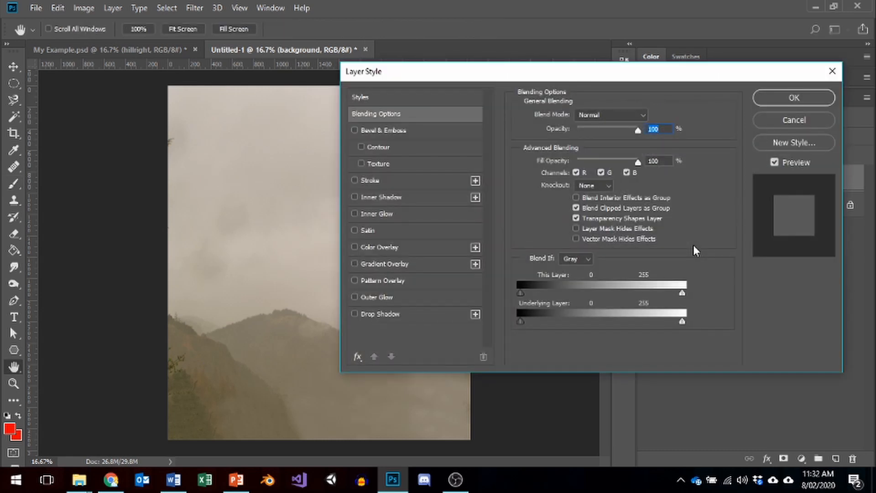
click(381, 246)
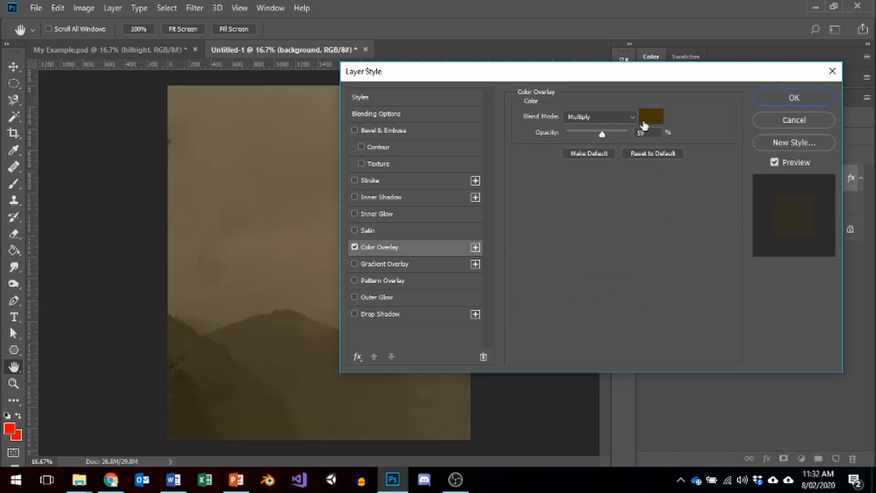
click(594, 116)
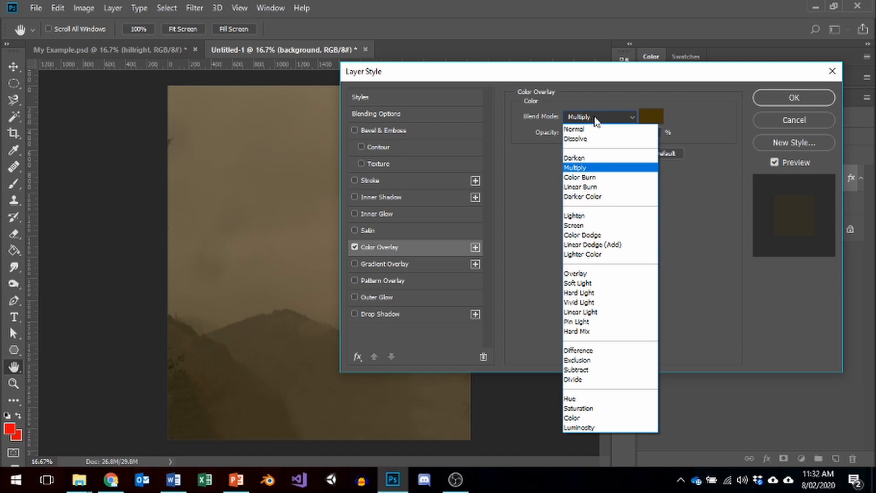
click(582, 169)
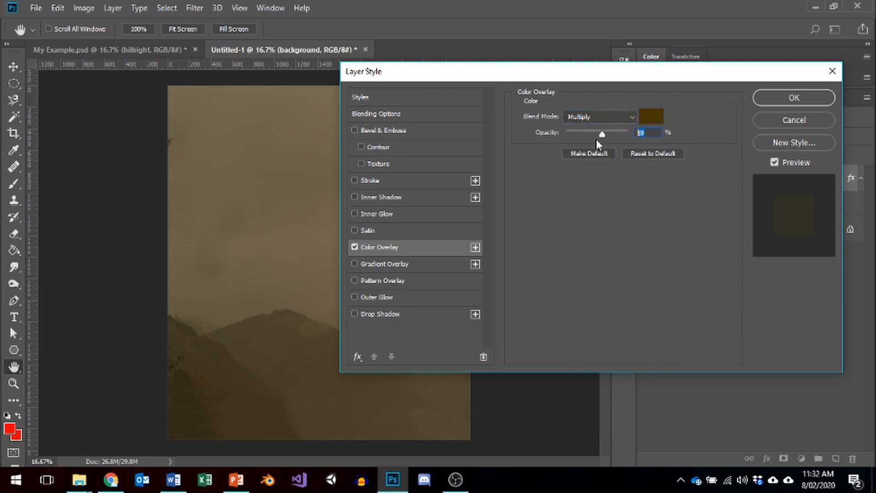
text(23)
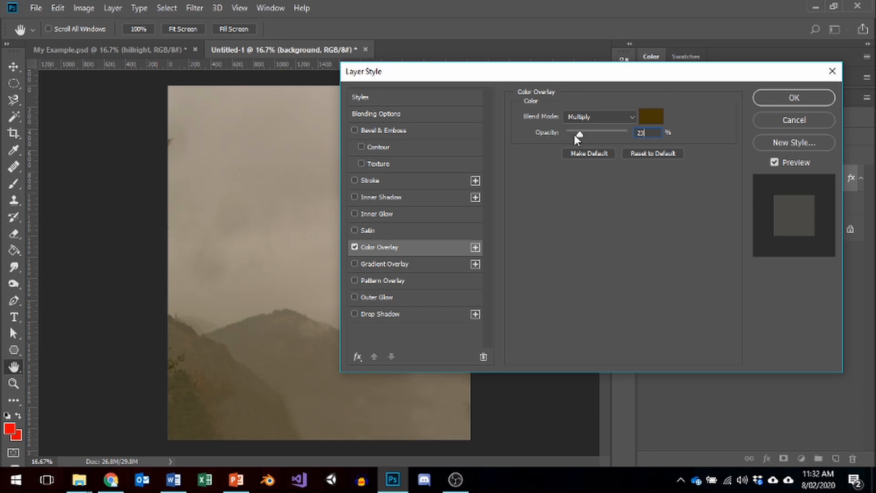
Set the overlay colour to RGB 134, 100, 7 and apply the layer style to the background layer
click(653, 118)
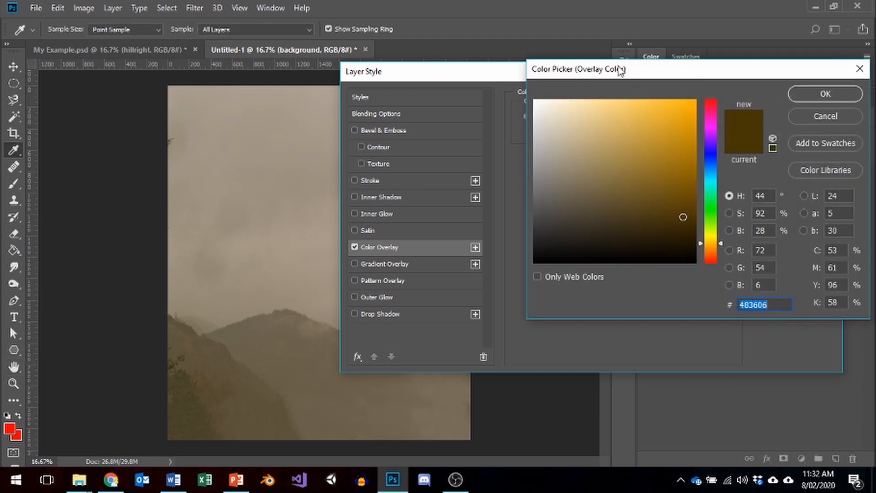
click(761, 250)
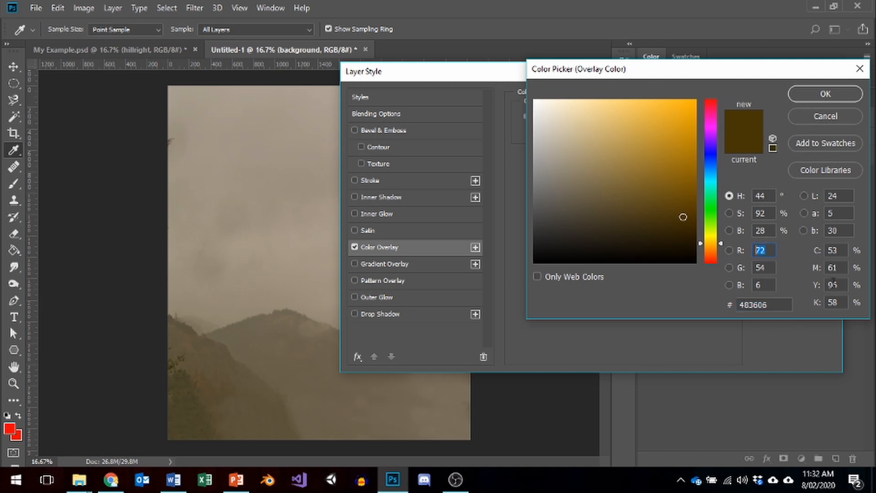
text(134)
key(Tab)
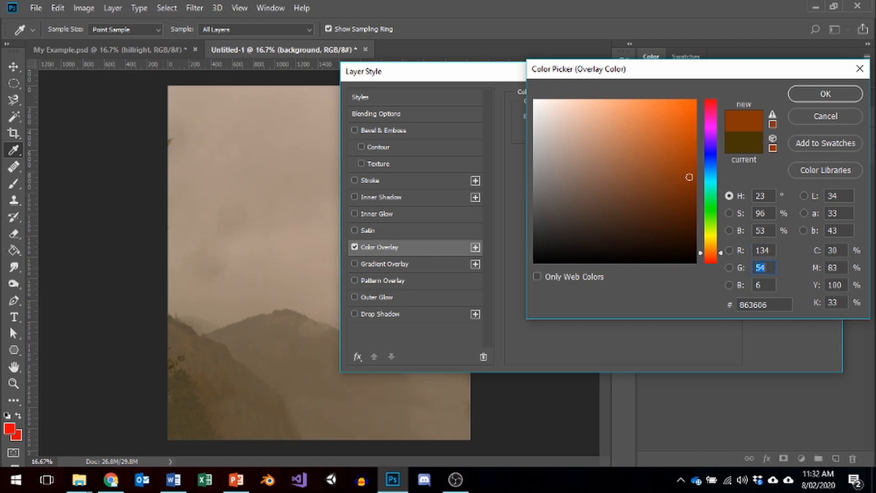
text(100)
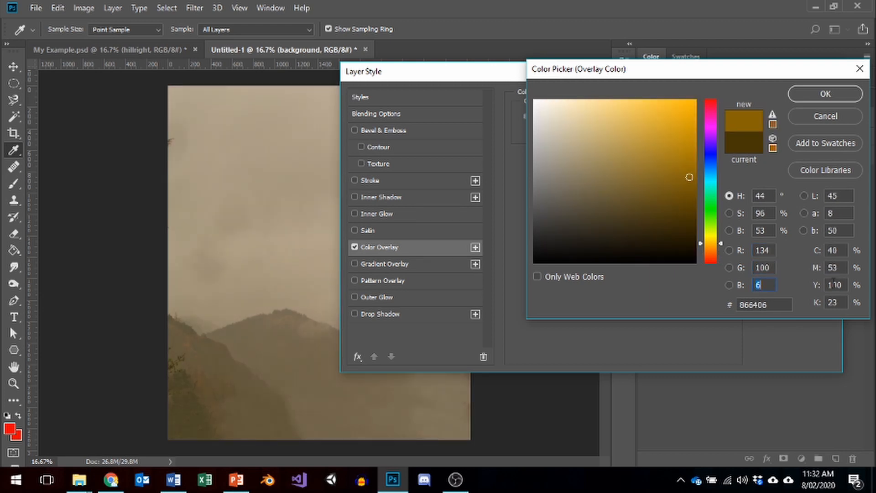
text(7)
click(816, 94)
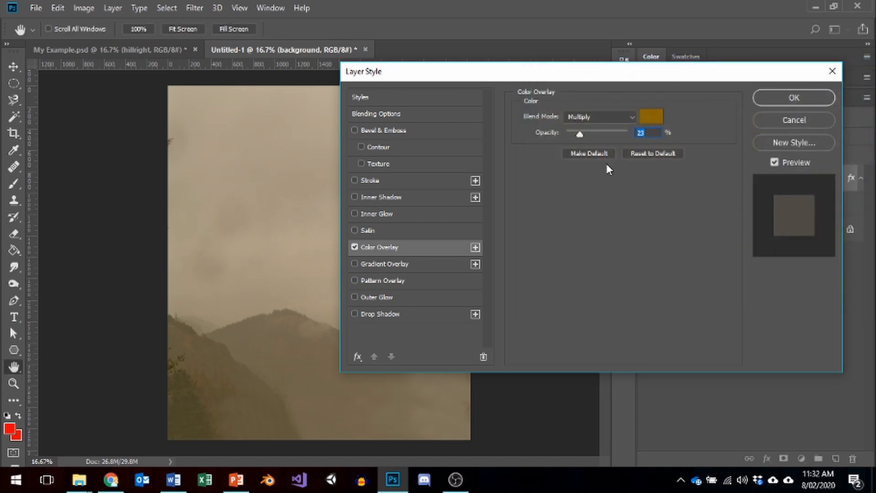
click(794, 98)
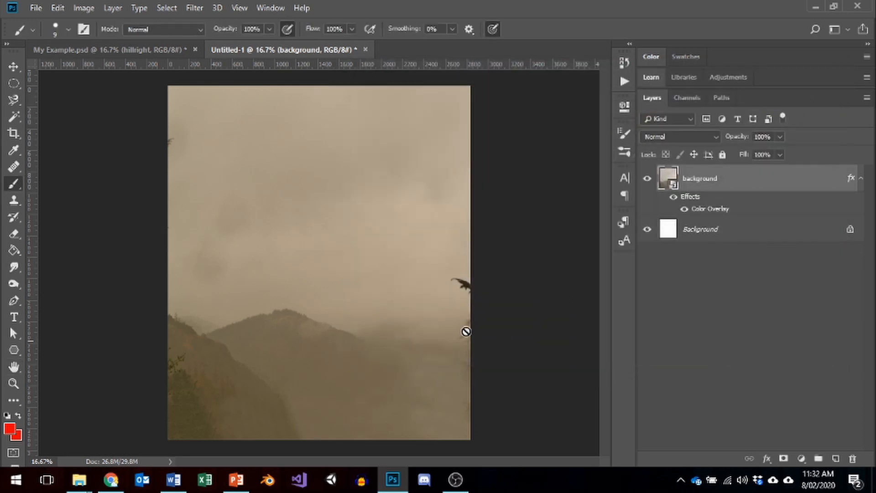
Toggle the background layer's effects off and on to compare the image with and without the Color Overlay
click(674, 197)
click(673, 197)
click(673, 198)
click(673, 199)
click(673, 200)
click(673, 200)
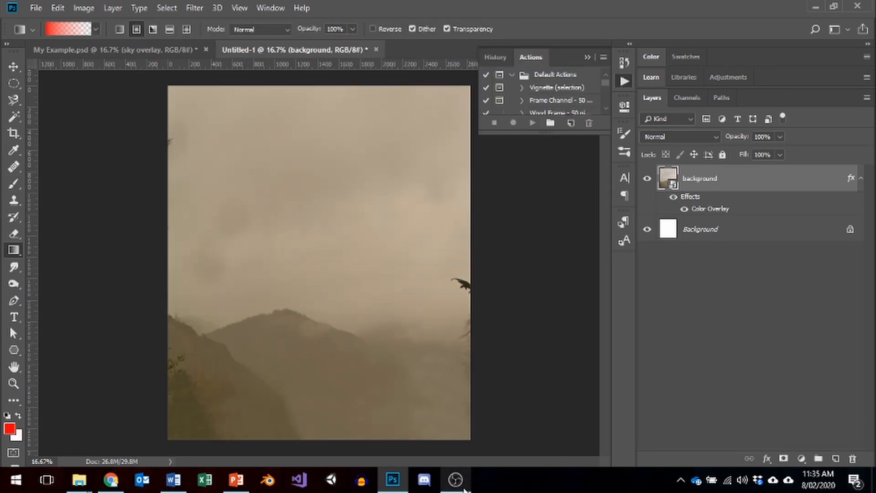
Set up the Gradient tool with a slightly darker red foreground colour, fading to transparent, in the linear style
right_click(16, 251)
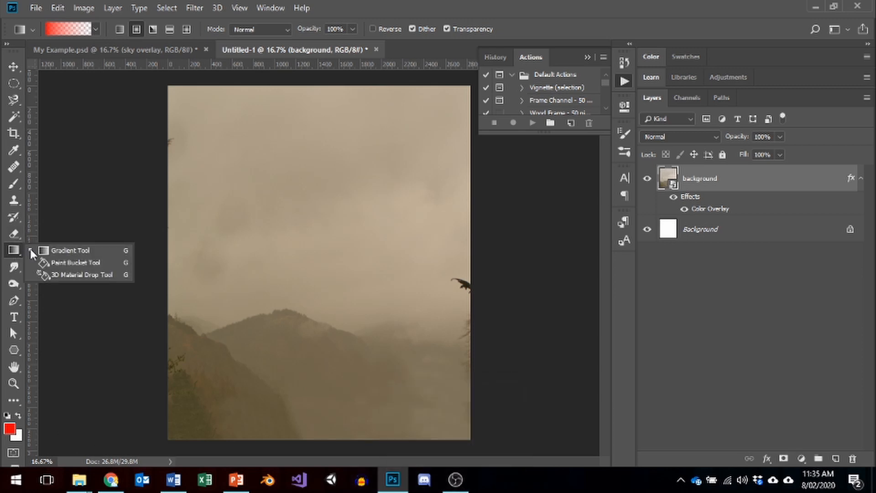
click(73, 251)
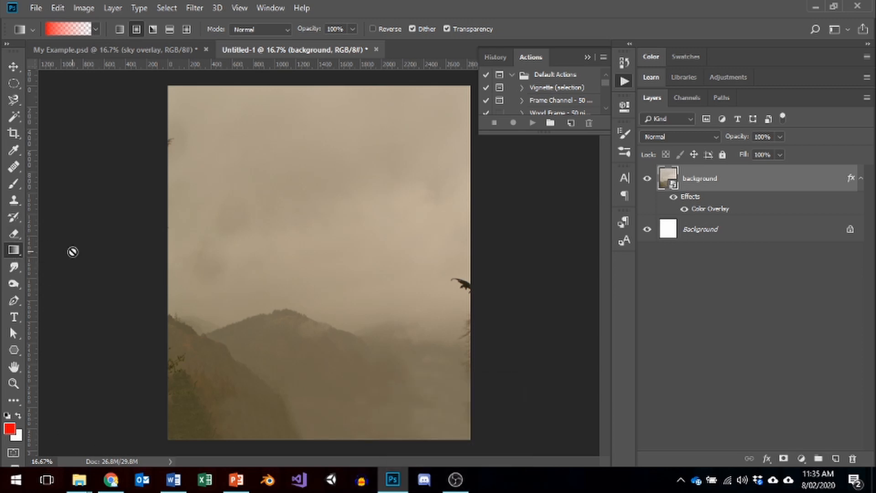
click(10, 431)
drag(668, 131, 715, 86)
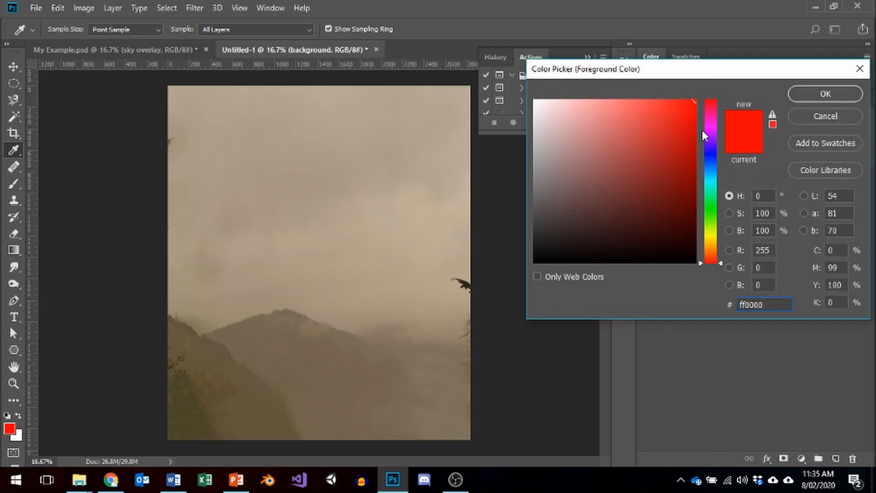
mouse_move(674, 178)
mouse_down()
mouse_move(667, 153)
mouse_move(665, 190)
mouse_move(688, 172)
mouse_move(686, 205)
mouse_move(659, 198)
mouse_move(664, 149)
mouse_move(687, 170)
mouse_move(689, 140)
mouse_up()
click(830, 94)
key(g)
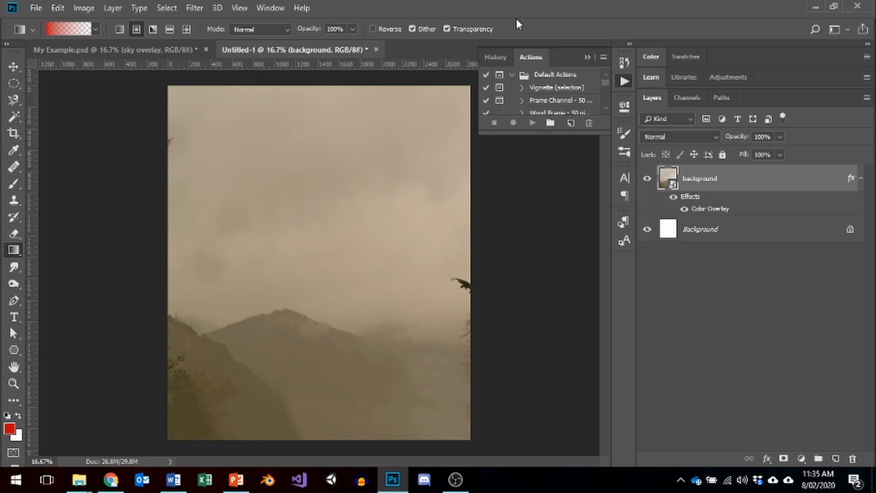
click(97, 28)
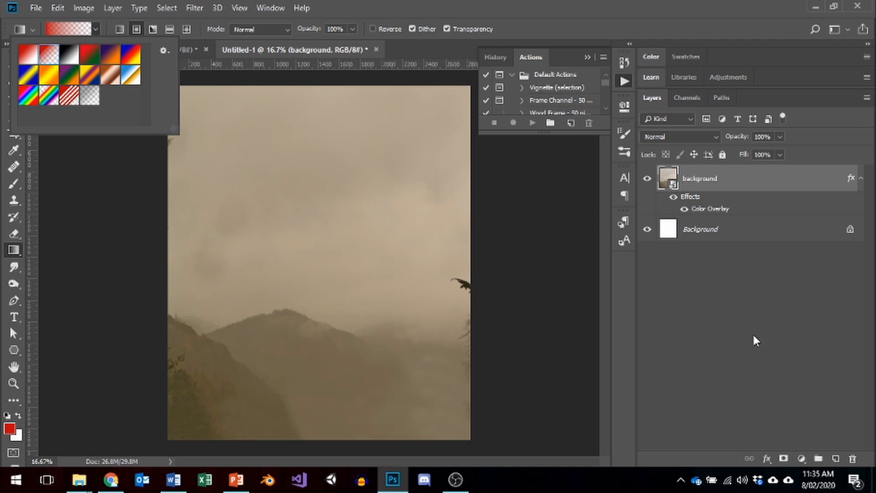
click(121, 29)
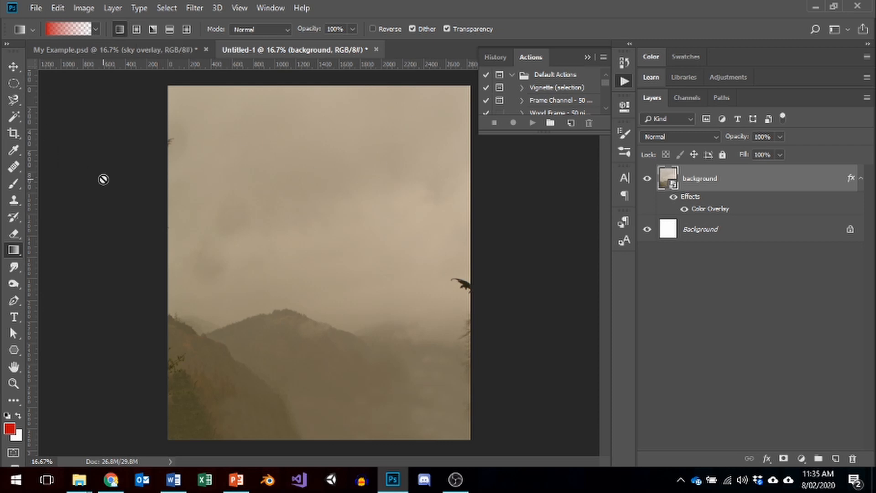
Create a new layer above the placed background and name it Bloody Sky
click(836, 458)
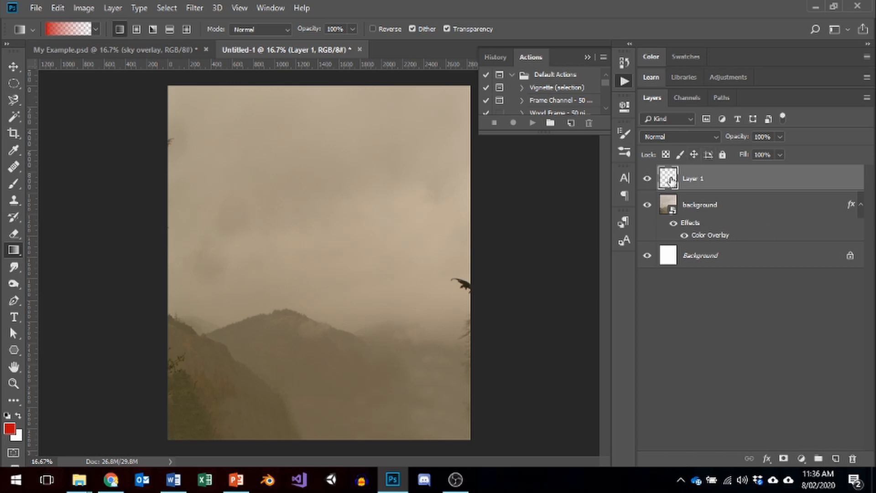
double_click(692, 179)
text(Bloodv)
text( Sky)
key(Return)
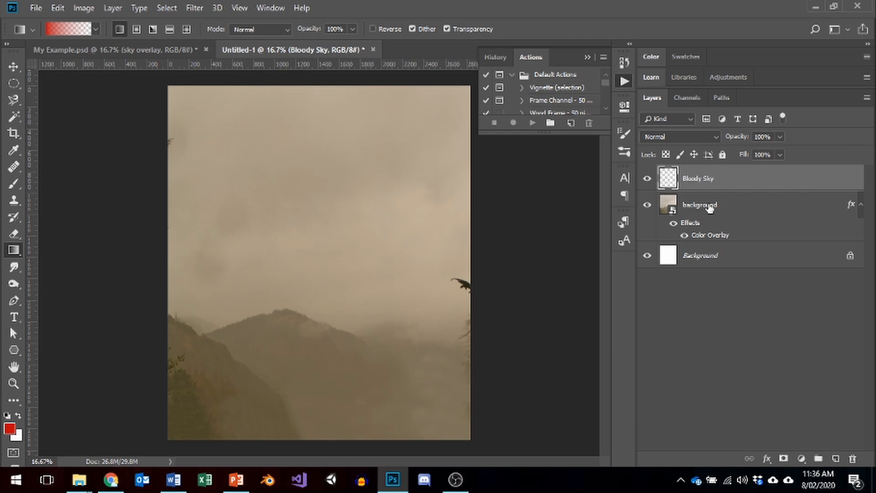
Draw a vertical red-to-transparent gradient over the upper third of the Bloody Sky layer and lower the layer's opacity
drag(318, 86, 318, 219)
mouse_move(318, 225)
mouse_down()
mouse_move(318, 234)
mouse_move(419, 204)
mouse_move(318, 230)
mouse_move(204, 203)
mouse_move(373, 219)
mouse_move(455, 205)
mouse_move(310, 225)
mouse_up()
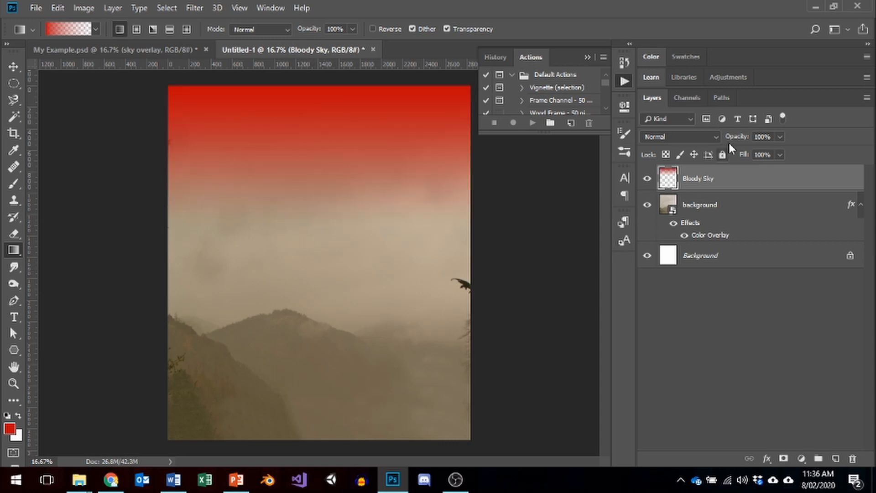
click(779, 136)
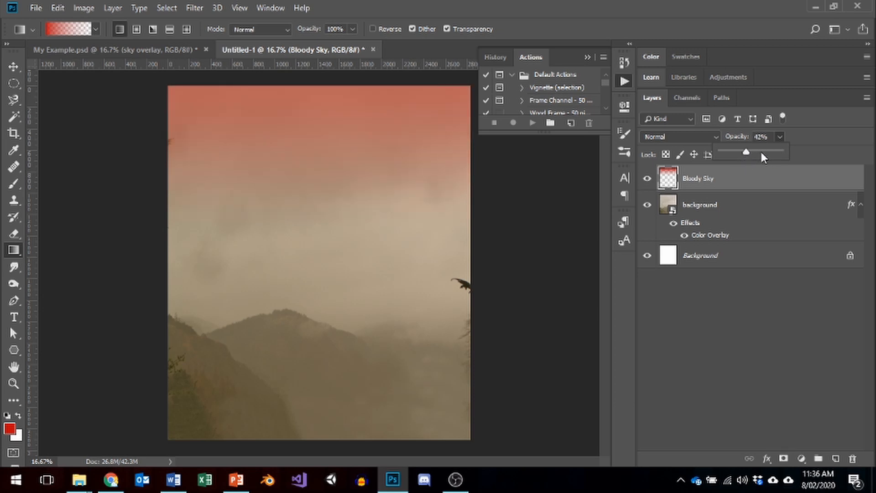
drag(761, 153, 748, 151)
click(736, 153)
click(720, 287)
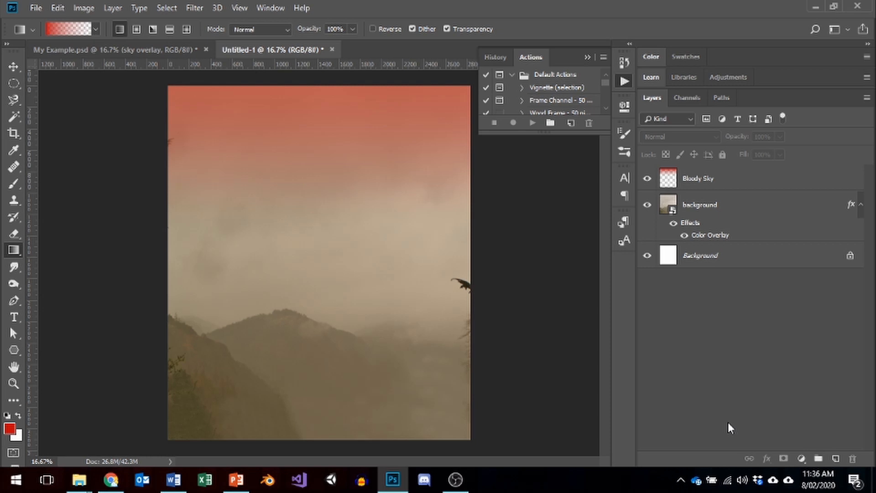
Change the foreground colour to black (000000) for the gradient
click(9, 428)
drag(645, 249, 543, 315)
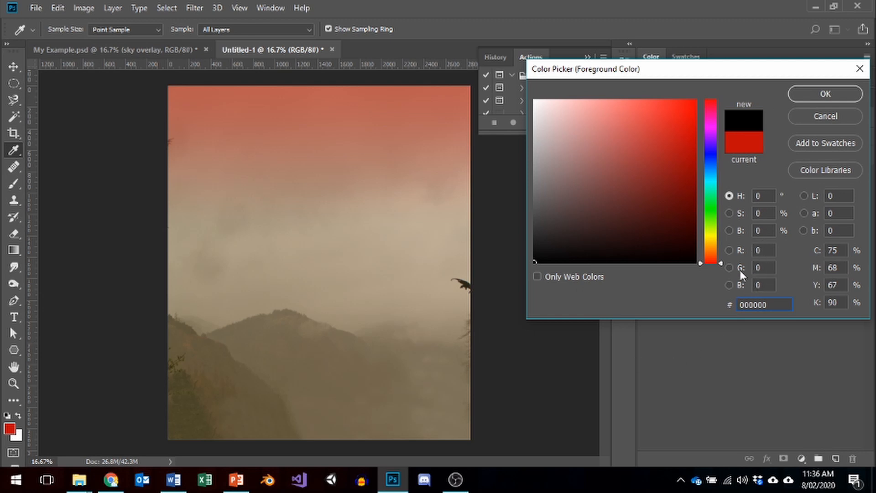
click(825, 93)
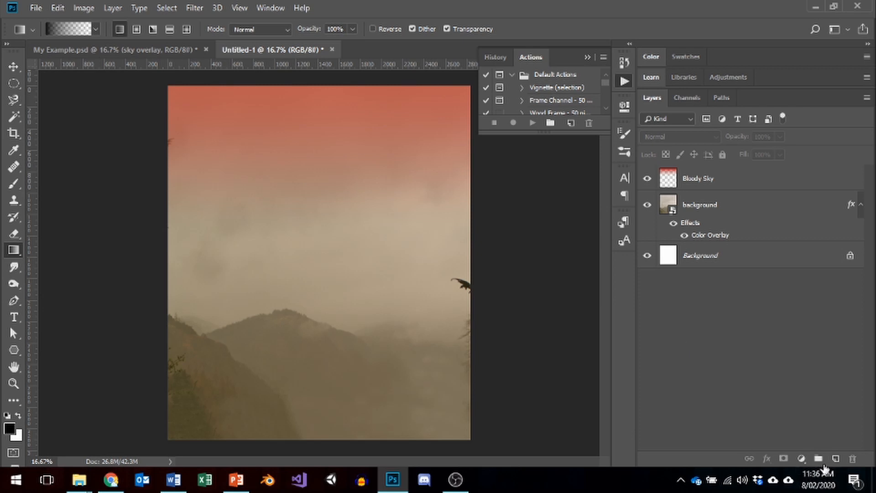
Create a new layer above Bloody Sky and name it Shadowed Earth
click(836, 459)
double_click(691, 179)
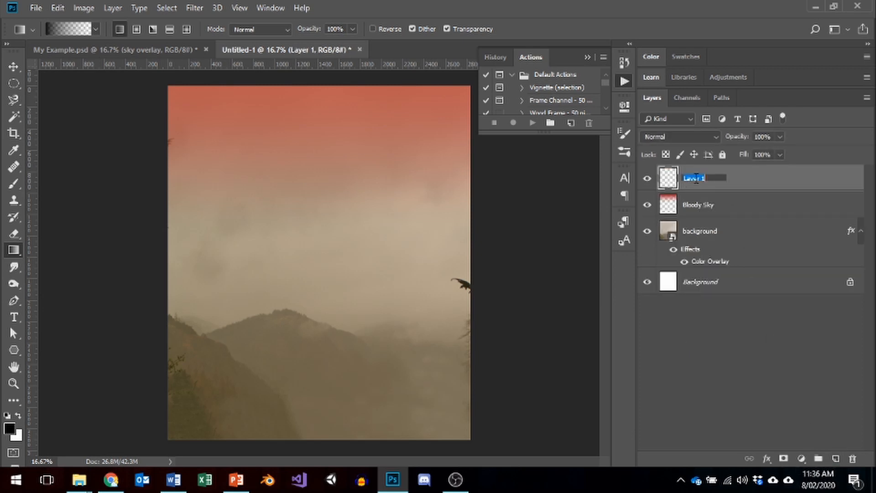
text(Shadowed Earth)
key(Return)
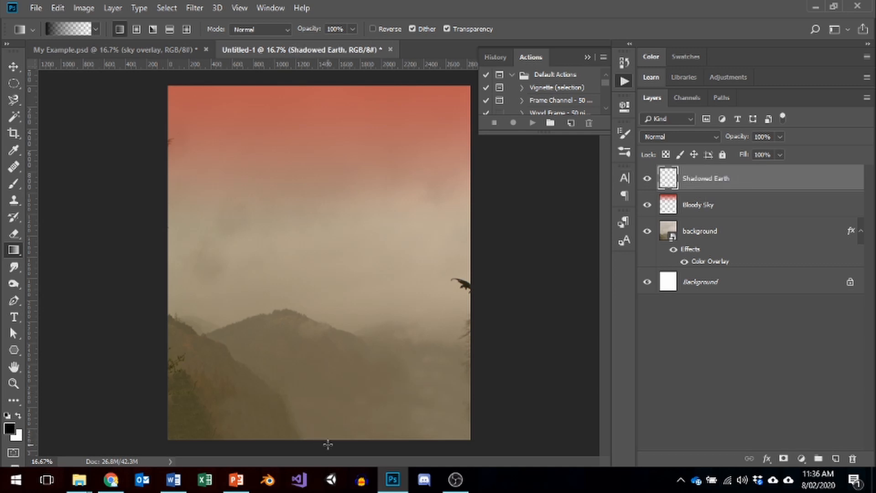
Draw vertical black-to-transparent gradients upward from the poster's bottom edge to about mid-height, and move the Shadowed Earth layer below Bloody Sky
drag(327, 443, 326, 347)
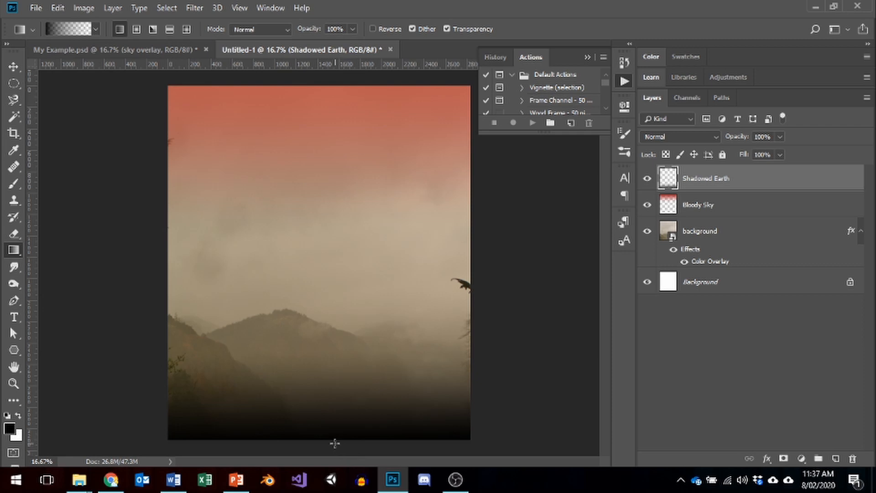
drag(333, 443, 333, 270)
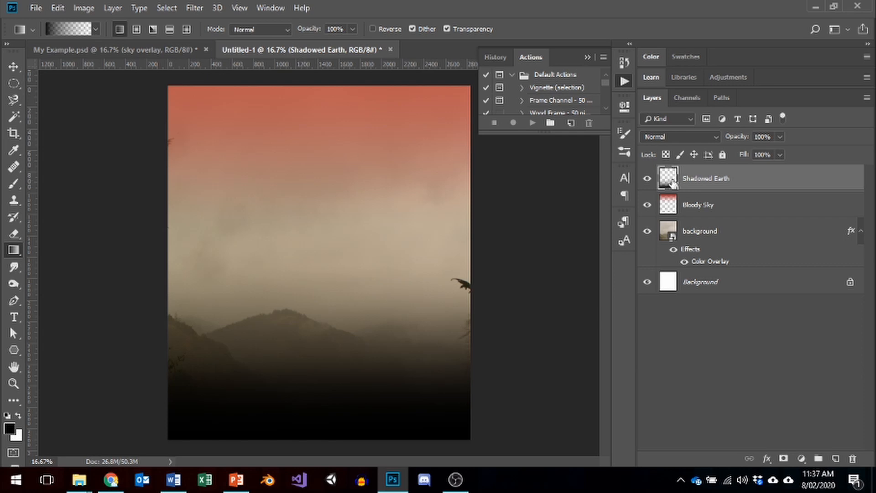
drag(673, 183, 671, 218)
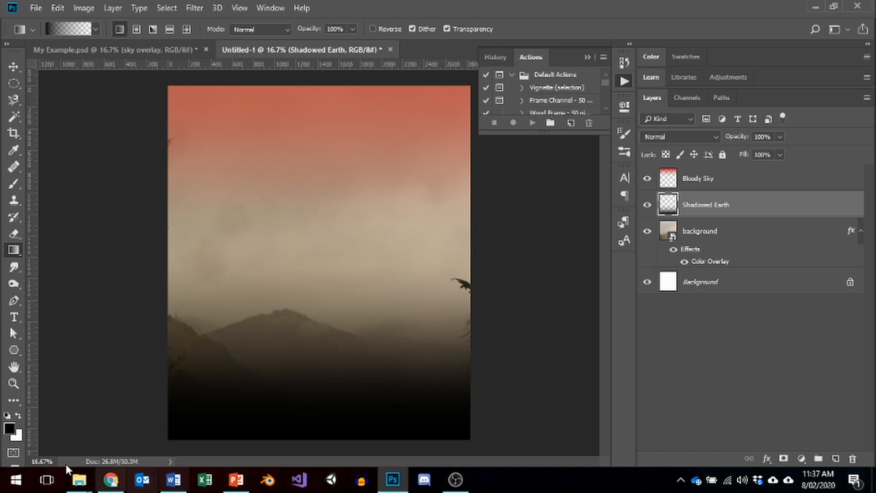
Place hillleft.psd from the B-Grade Movie Poster folder, scale it to about 299%, and position it in the poster's lower-left corner
mouse_move(79, 479)
click(257, 432)
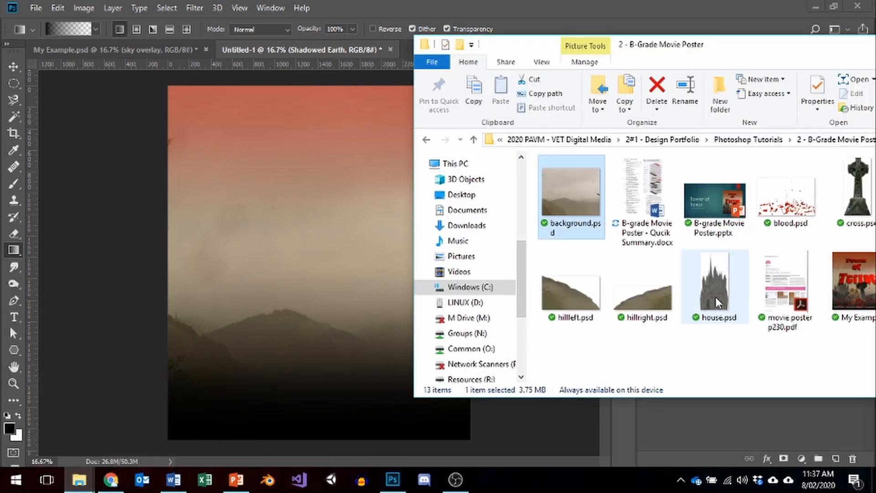
drag(570, 296, 183, 365)
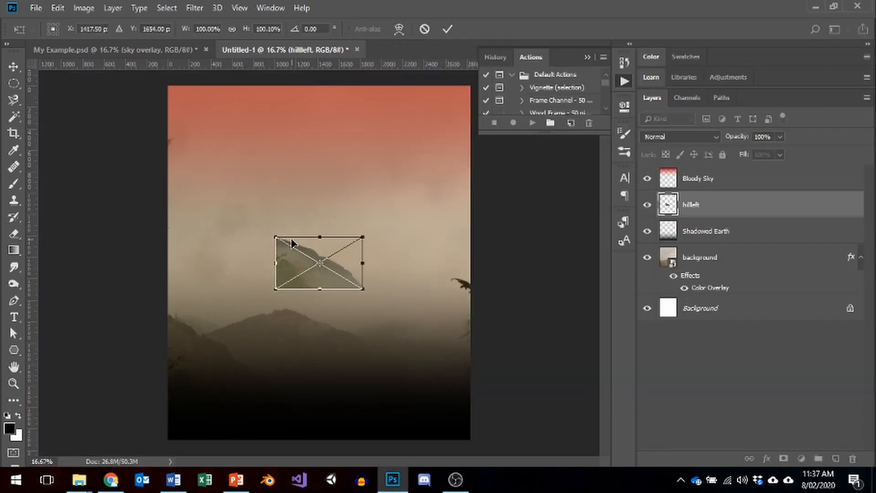
drag(275, 288, 168, 352)
drag(362, 353, 439, 374)
drag(302, 283, 273, 346)
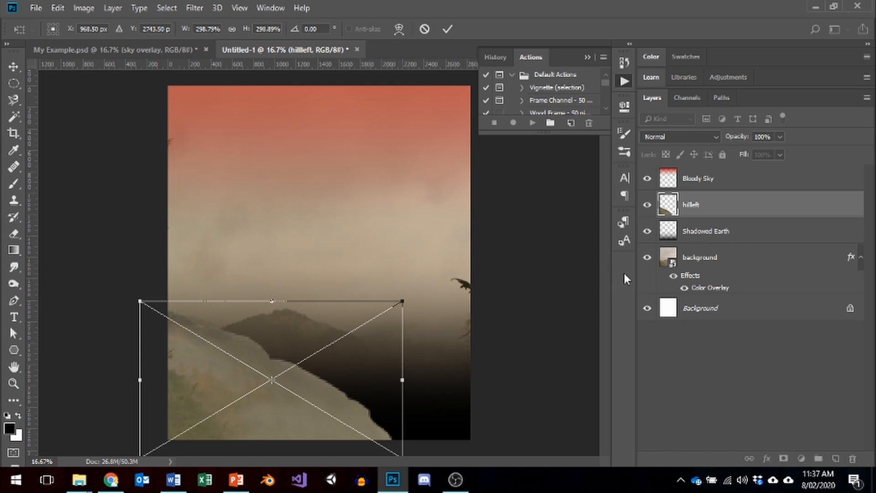
click(447, 29)
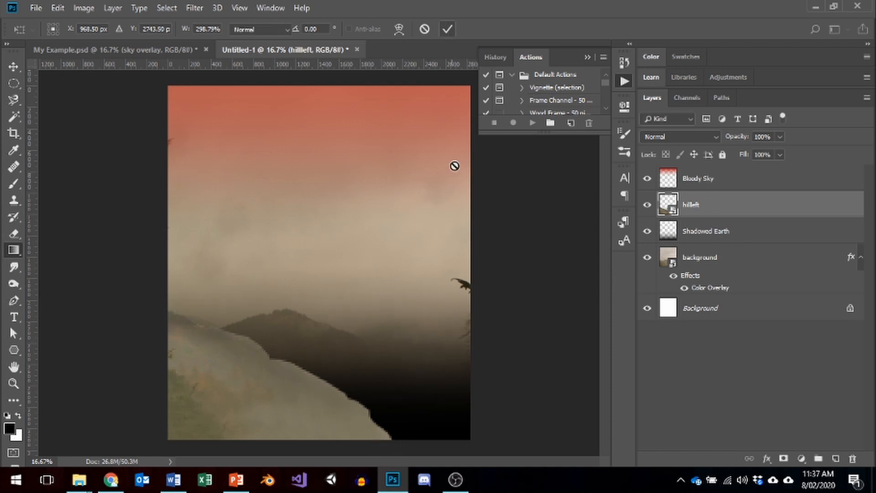
key(g)
Place hillright.psd above the left hill, scale it to about 163%, and position it along the bottom edge in the poster's lower-right corner
mouse_move(79, 479)
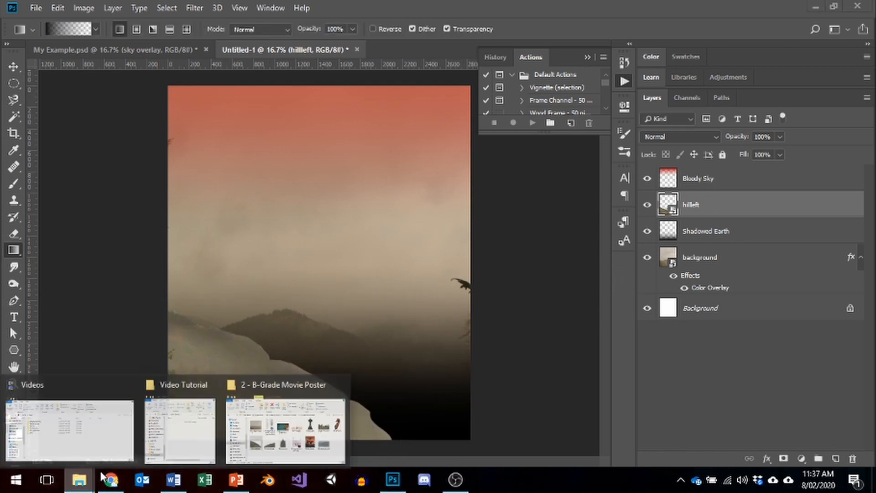
click(337, 420)
click(643, 287)
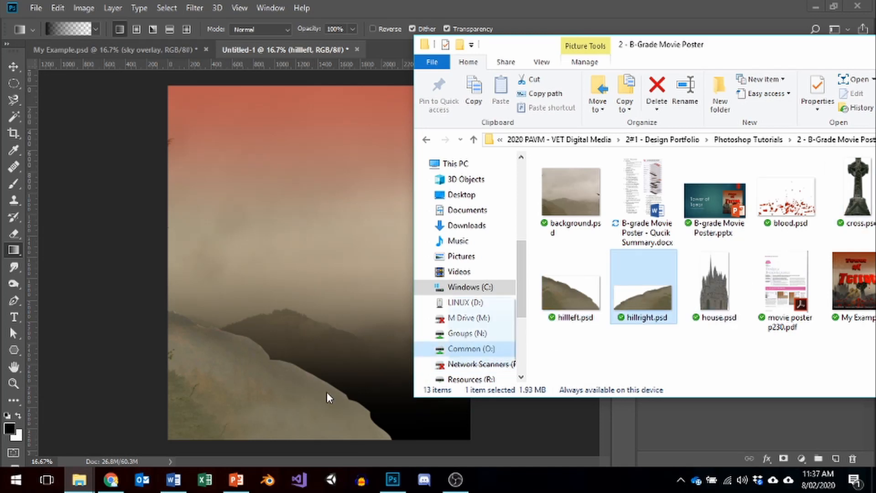
drag(637, 305, 241, 327)
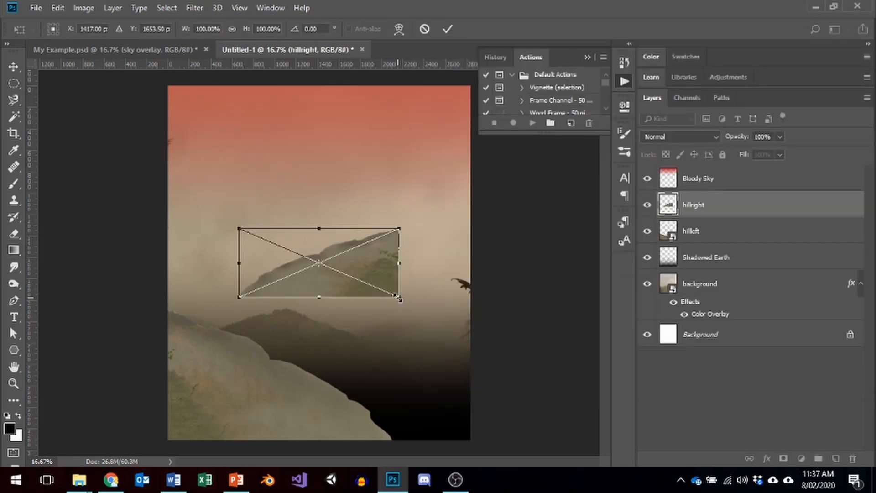
drag(399, 297, 499, 338)
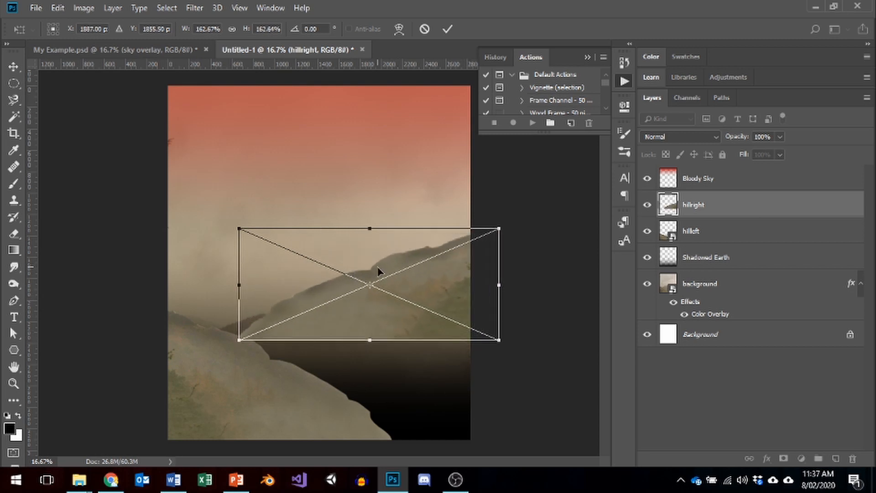
drag(375, 269, 376, 371)
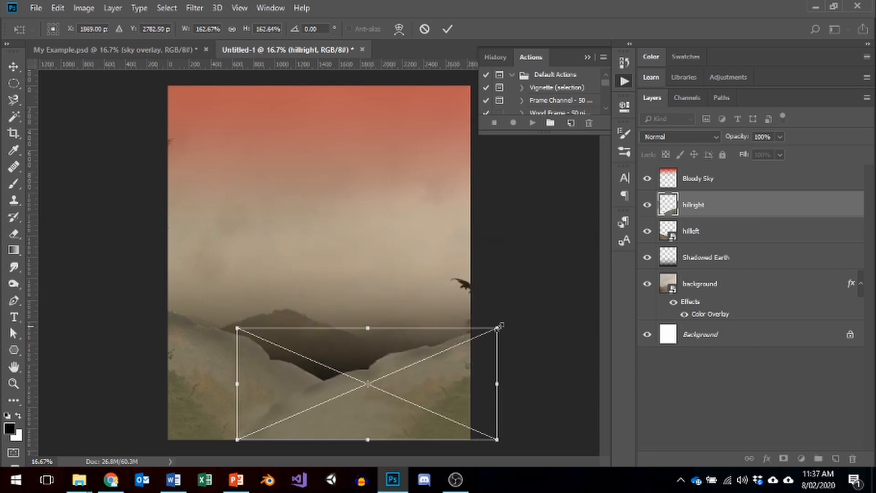
drag(294, 404, 278, 402)
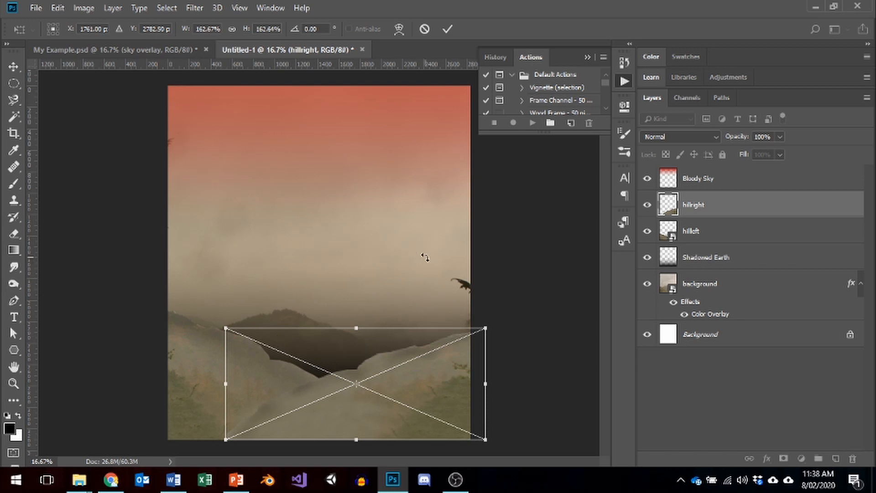
click(447, 29)
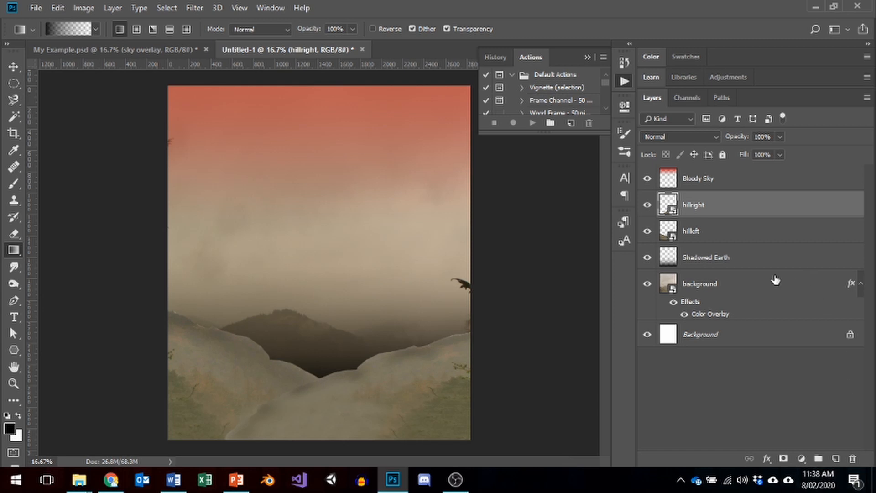
Rasterize the hillright and hillleft layers
right_click(669, 205)
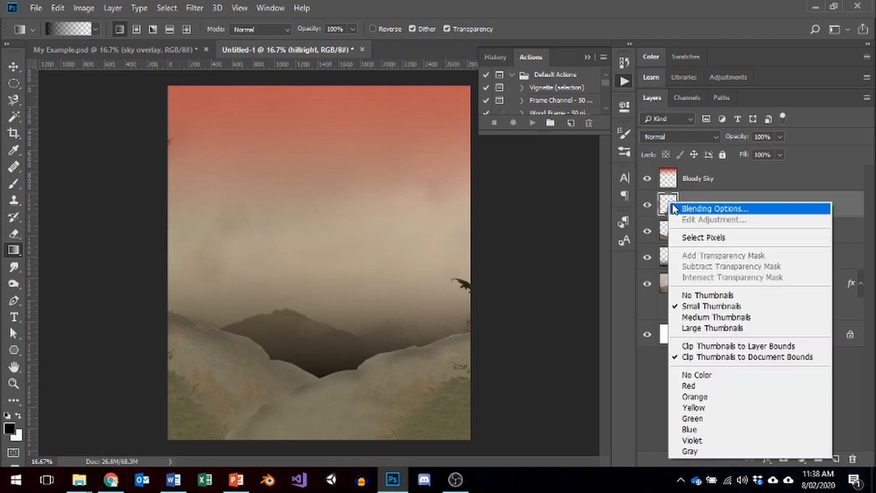
click(751, 185)
right_click(729, 204)
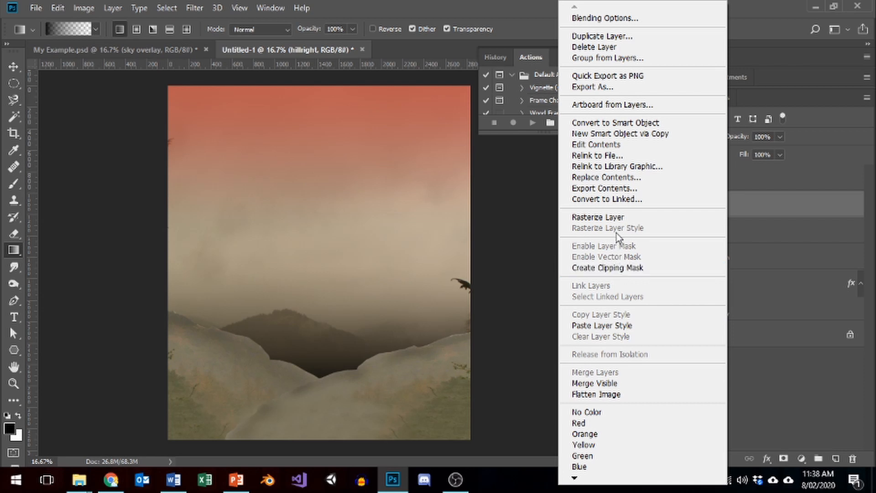
click(578, 218)
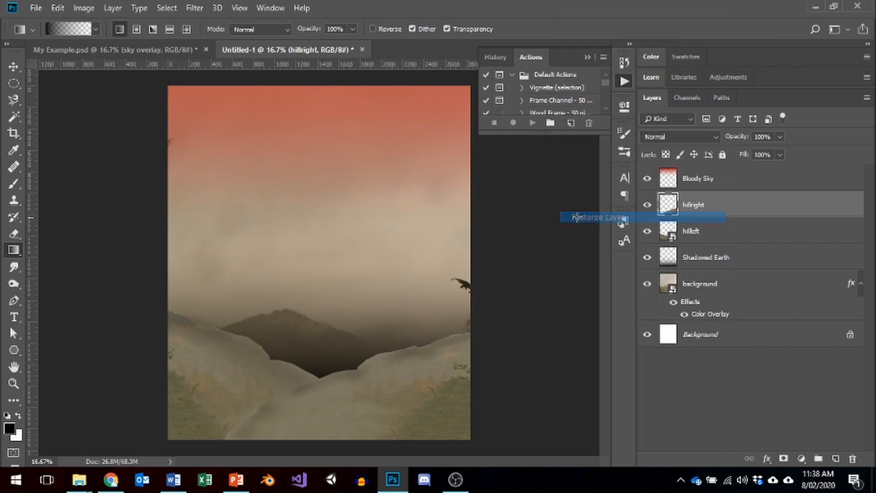
click(693, 233)
right_click(707, 234)
click(740, 224)
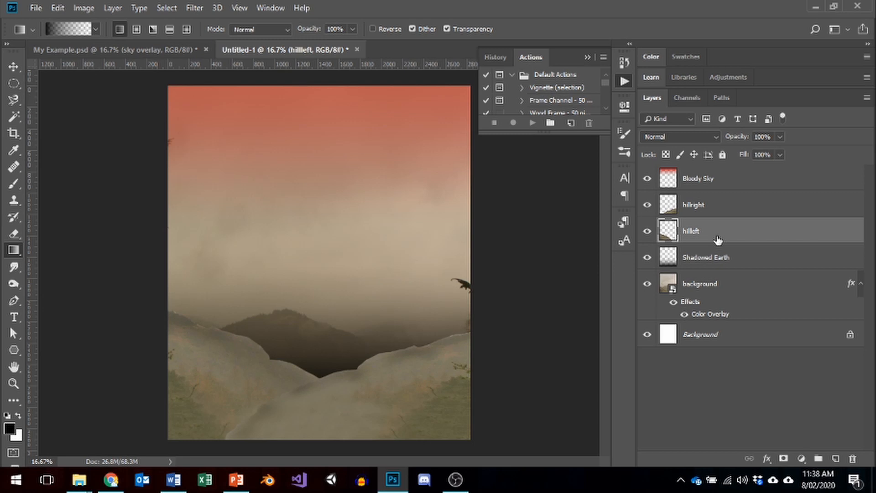
Add a Color Overlay effect to the hillright layer
click(716, 208)
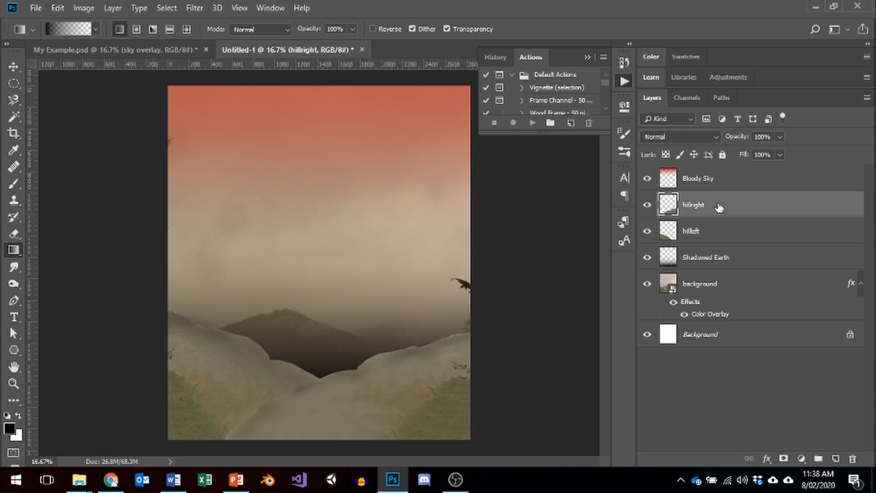
right_click(719, 207)
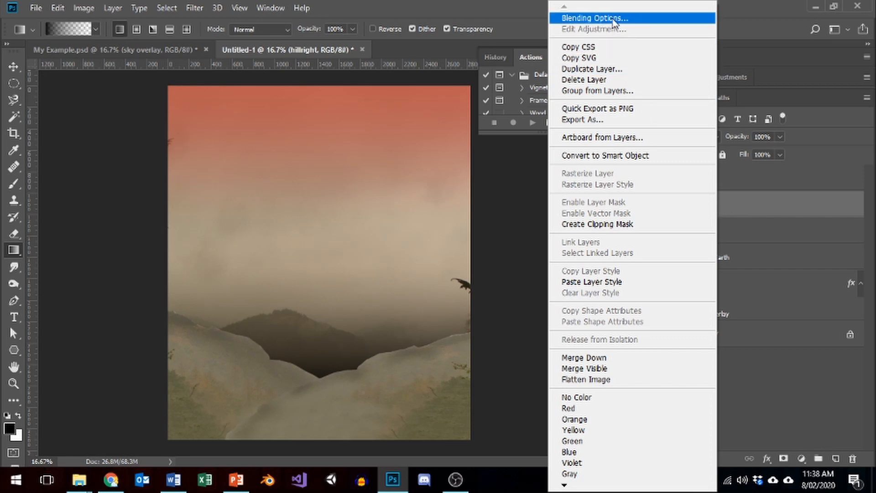
click(594, 18)
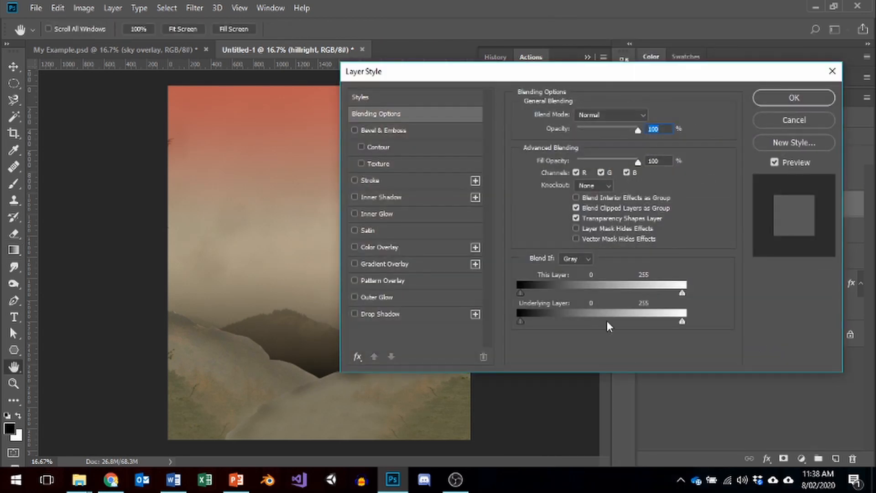
click(391, 247)
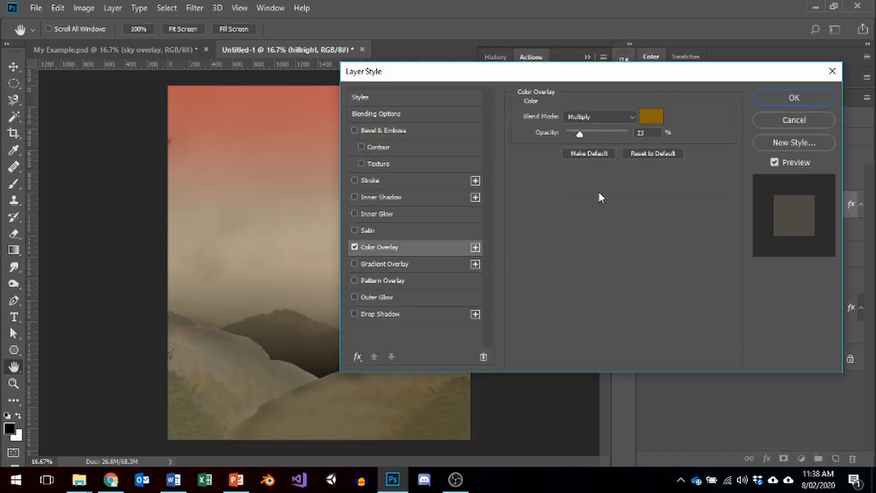
Set the overlay colour to dark brown with RGB values 72, 54, 6
click(648, 115)
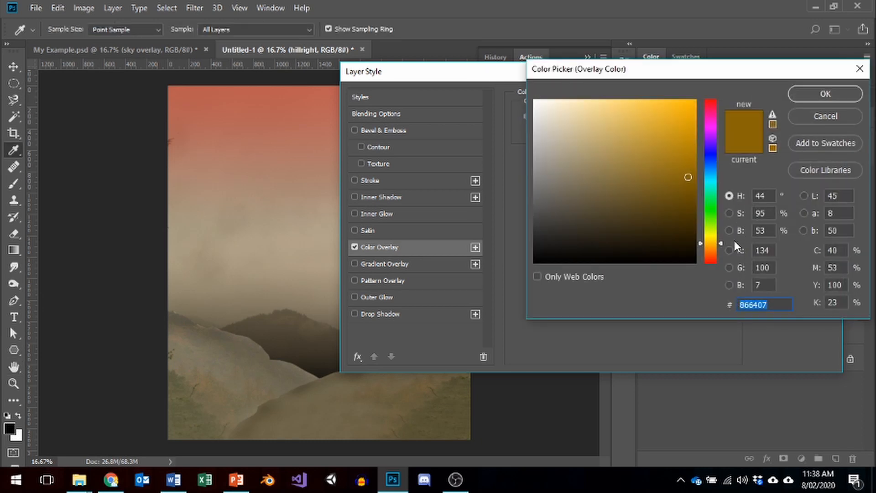
click(771, 255)
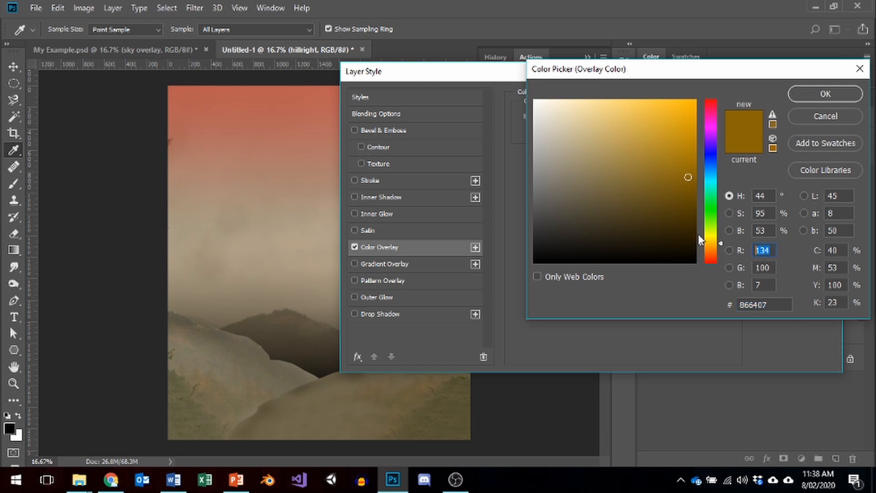
text(72)
key(Tab)
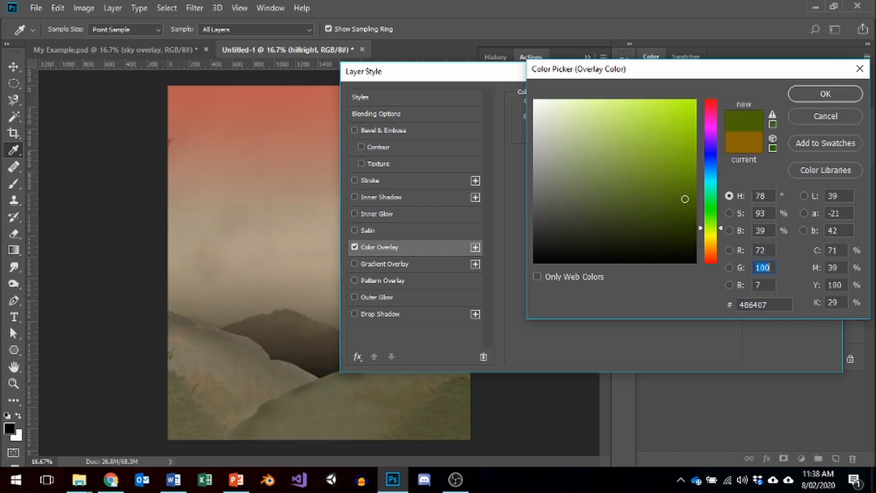
text(54)
key(Tab)
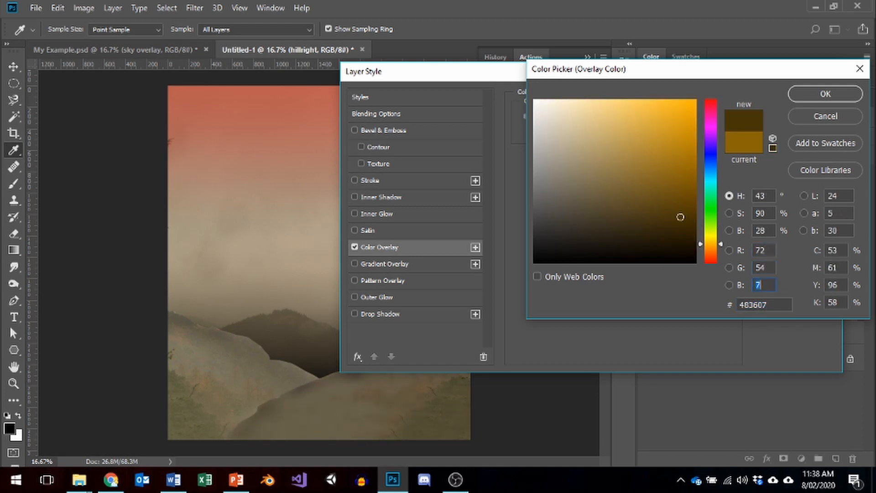
text(6)
click(839, 93)
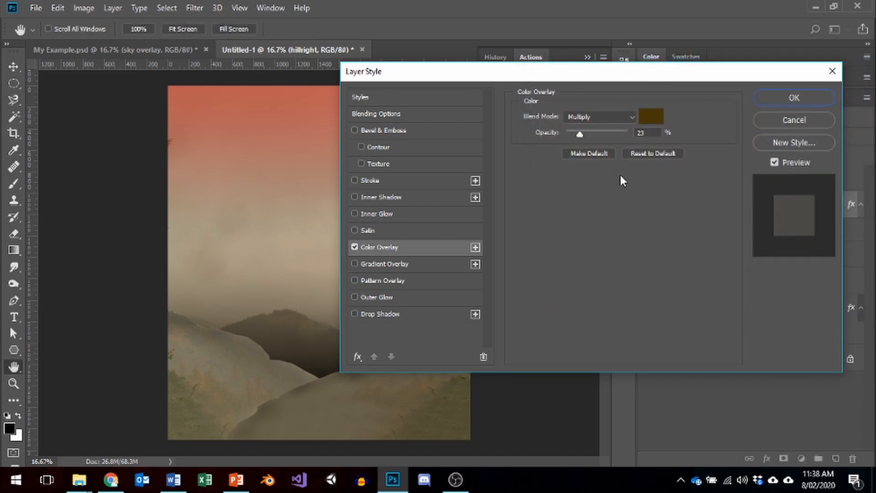
Set the Color Overlay's opacity to 59% and apply the layer style to the right hill
key(Return)
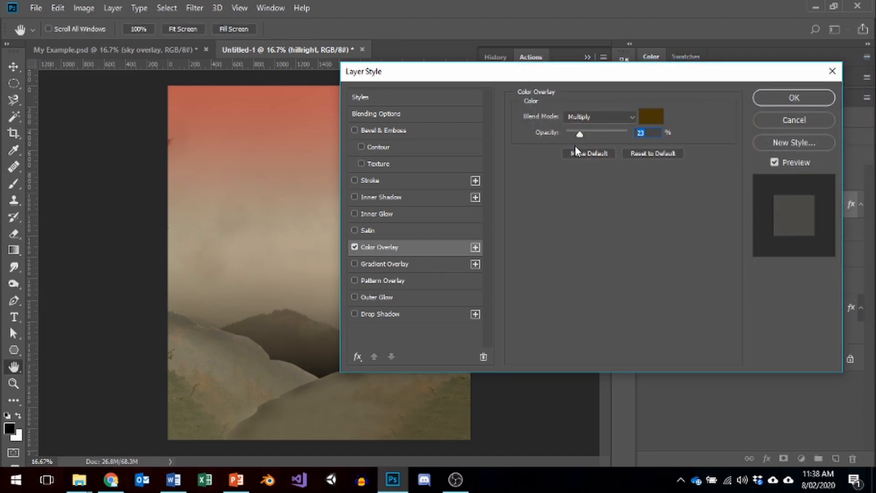
text(59)
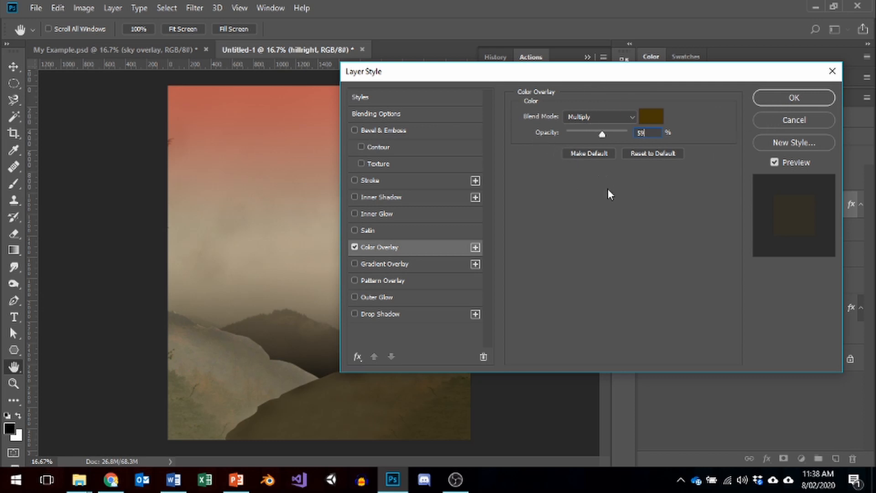
click(767, 98)
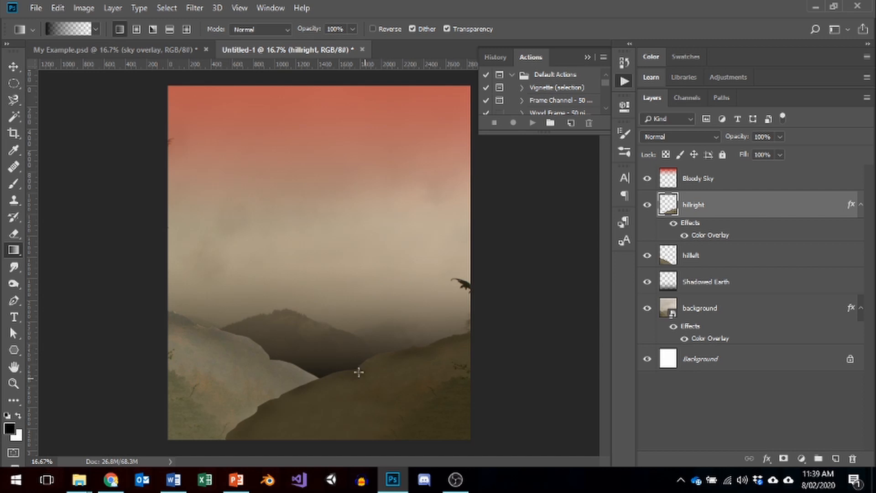
Copy the right hill's layer style and paste it onto the hillleft layer
right_click(710, 204)
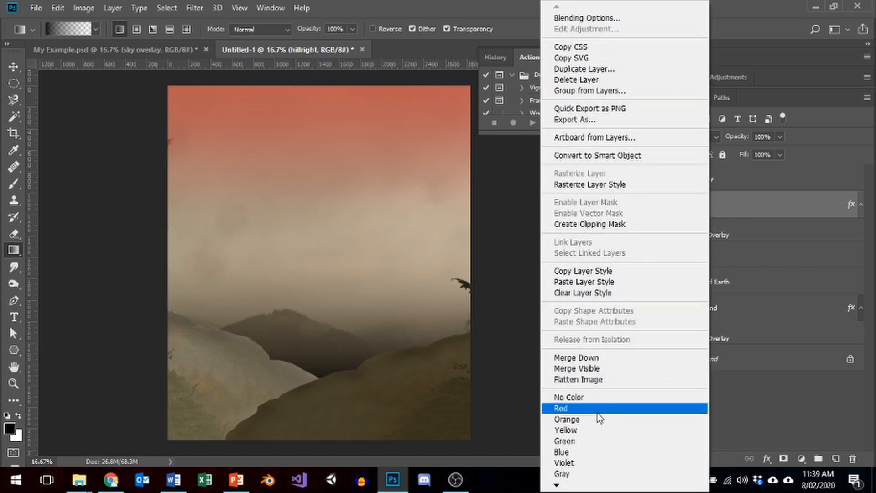
click(606, 273)
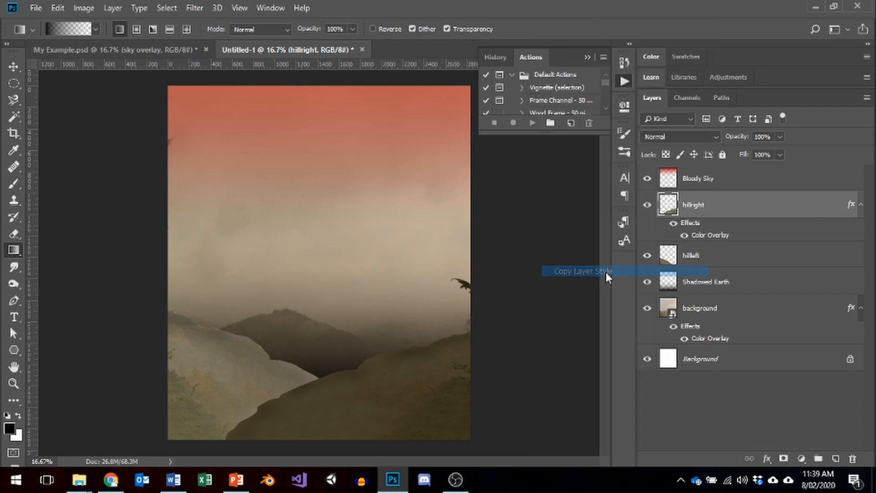
click(748, 254)
right_click(748, 255)
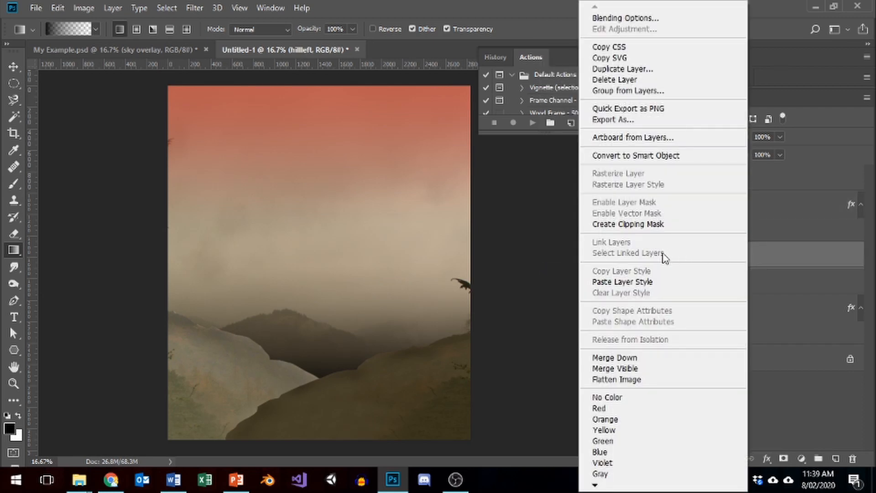
click(653, 281)
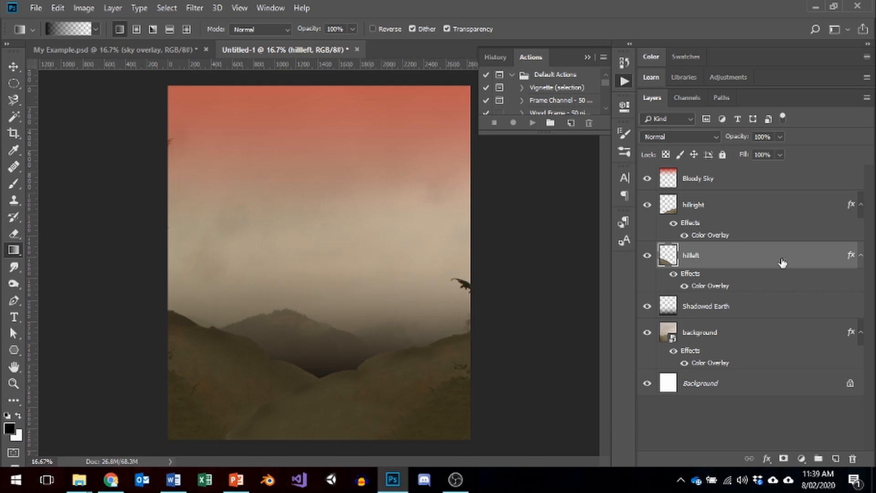
Collapse the effects lists of the hillleft, hillright and background layers
click(861, 255)
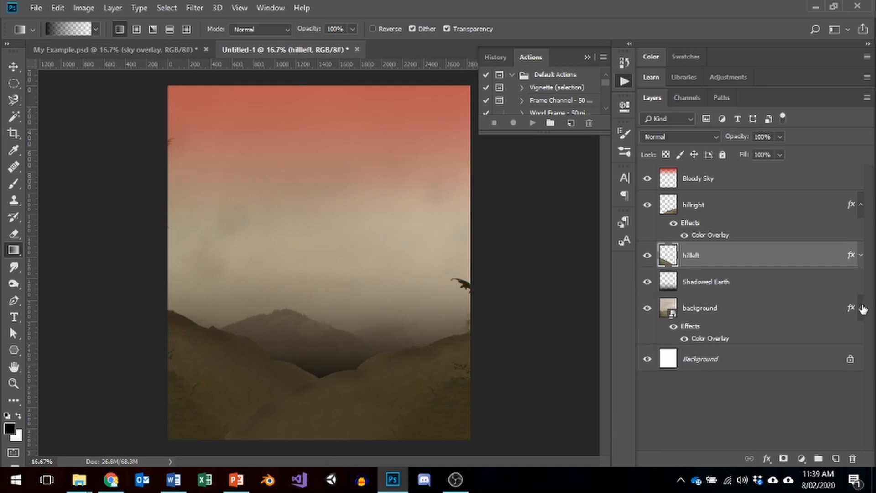
click(861, 205)
click(862, 283)
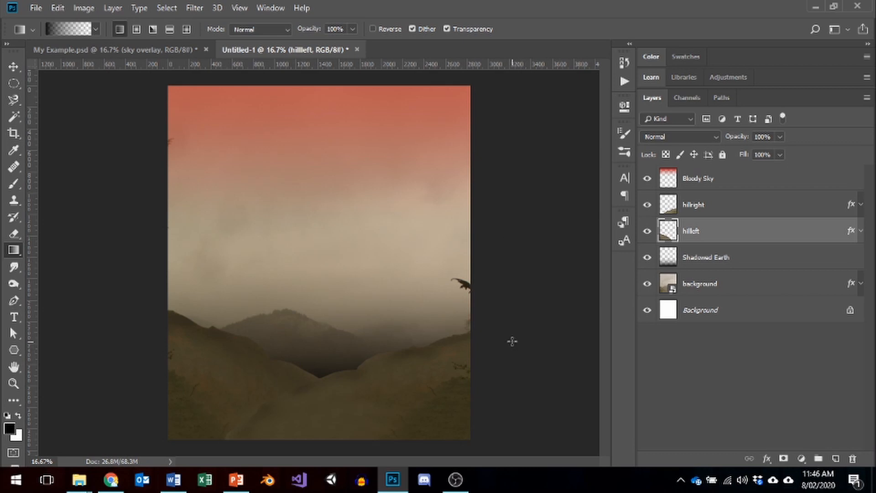
Place graveyard.psd from the 2 - B-Grade Movie Poster folder into the poster document
mouse_move(84, 485)
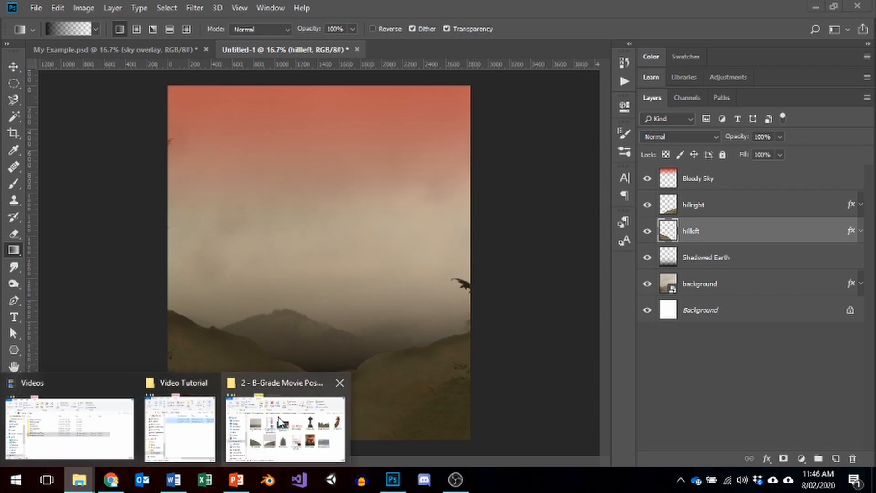
click(232, 382)
drag(815, 192, 221, 349)
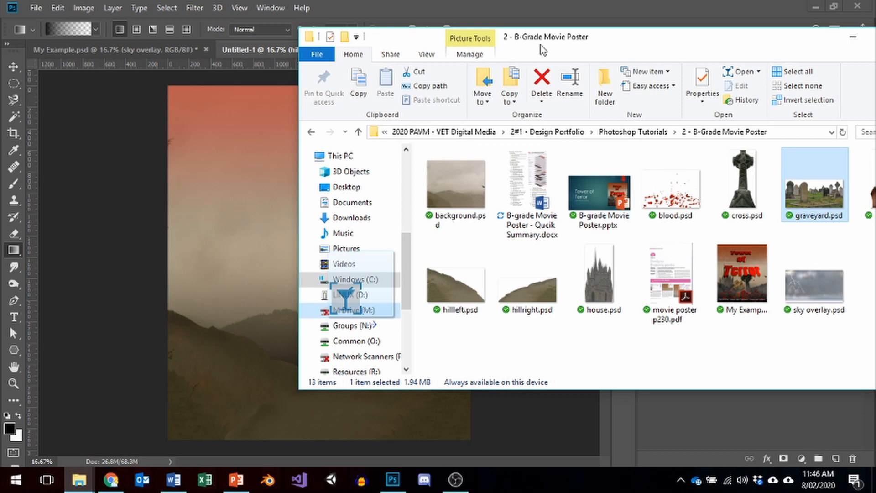
drag(778, 71, 452, 150)
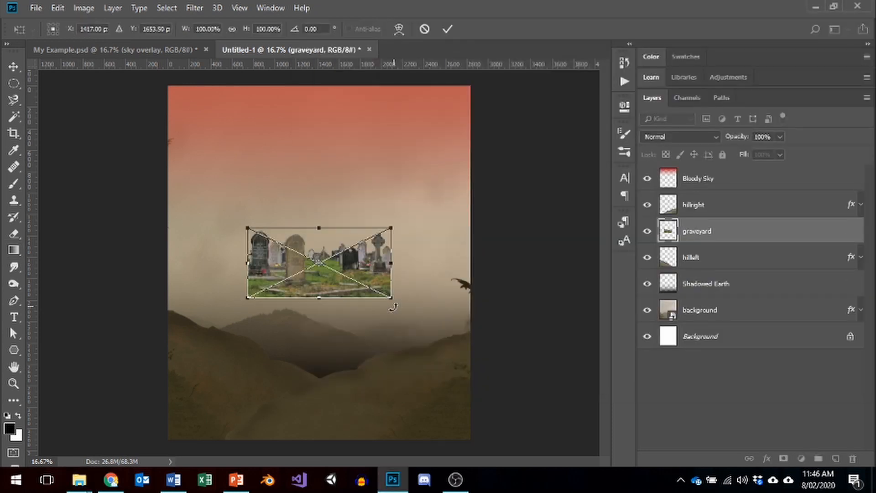
Align the graveyard with the poster's lower-left corner, scale it to about 211% to span the full width, and commit the placement
drag(359, 261, 251, 390)
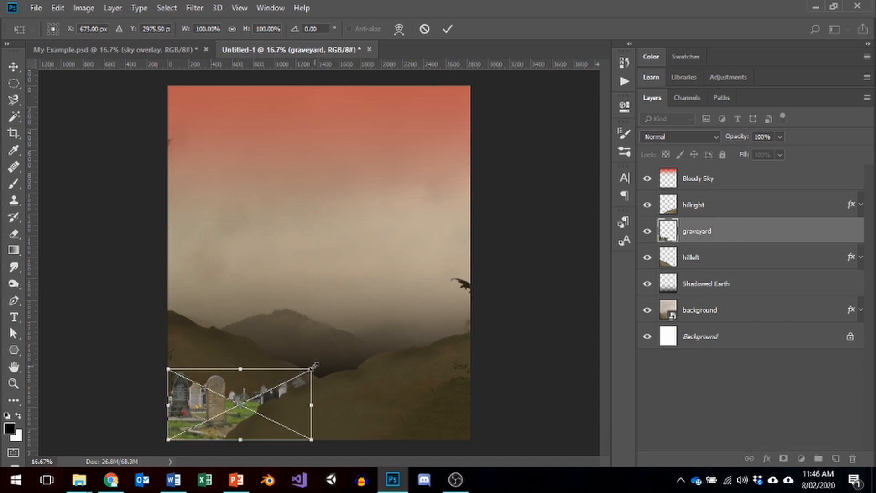
drag(311, 369, 470, 290)
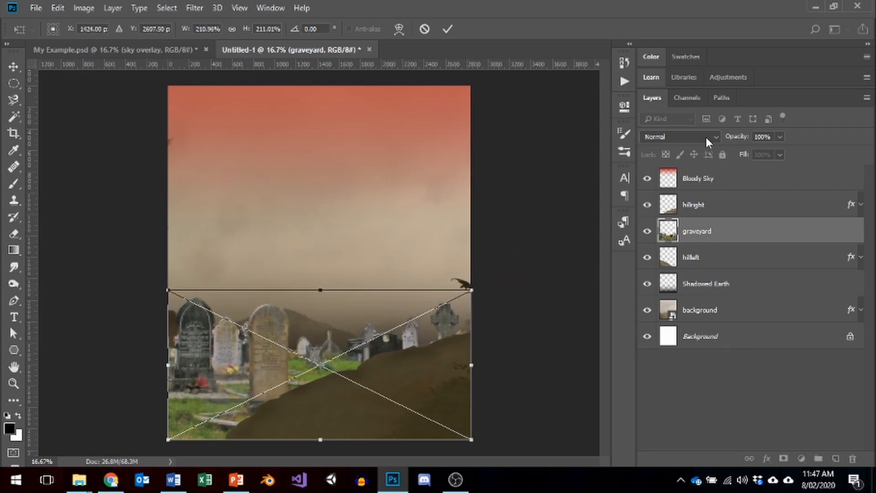
click(447, 29)
Move the graveyard layer above Bloody Sky in the layer stack
drag(717, 242, 710, 180)
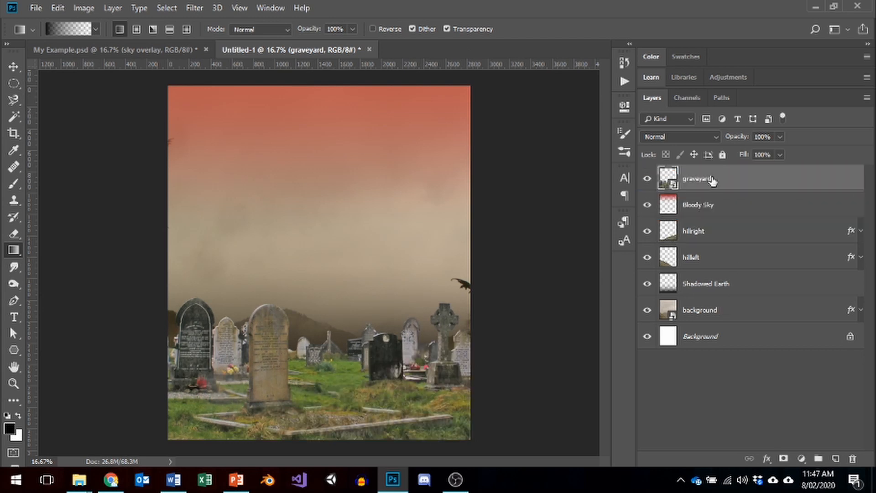
click(336, 380)
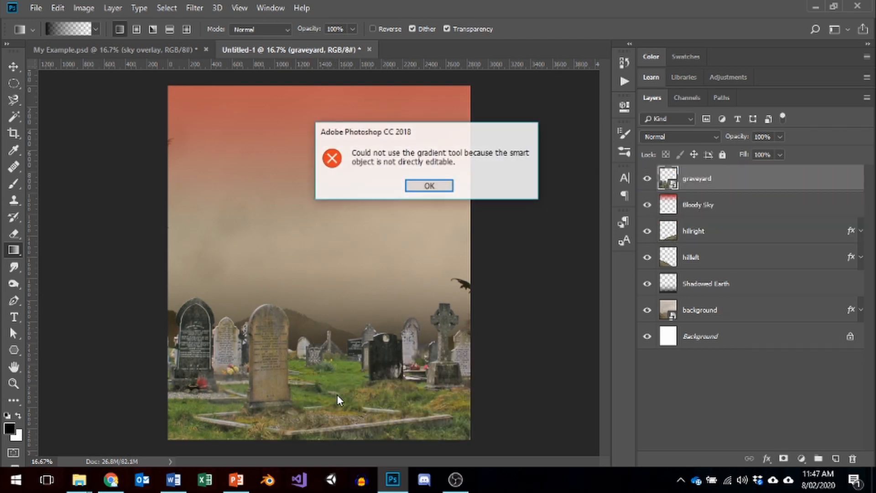
click(429, 187)
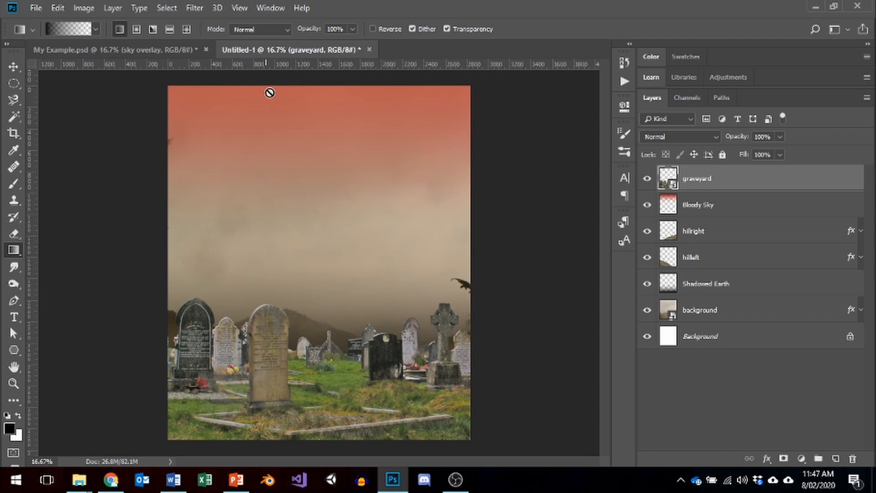
Add a Color Overlay effect to the graveyard layer and set its opacity to 53%
right_click(668, 180)
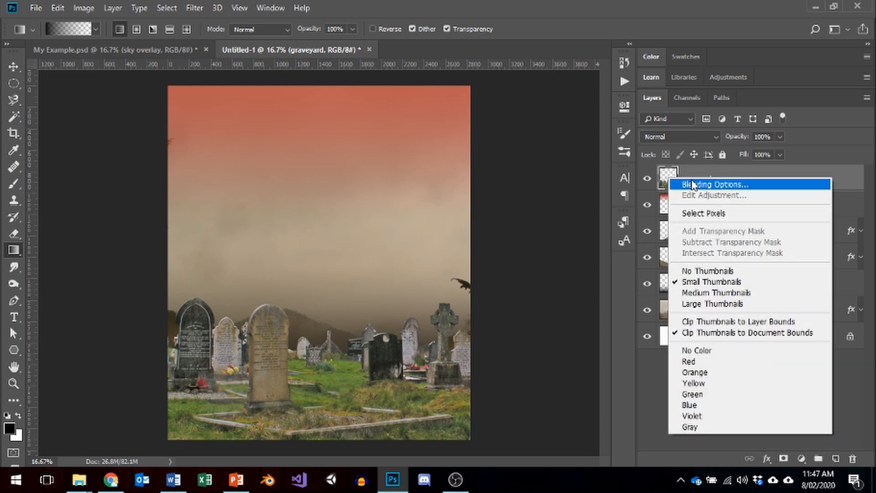
key(Escape)
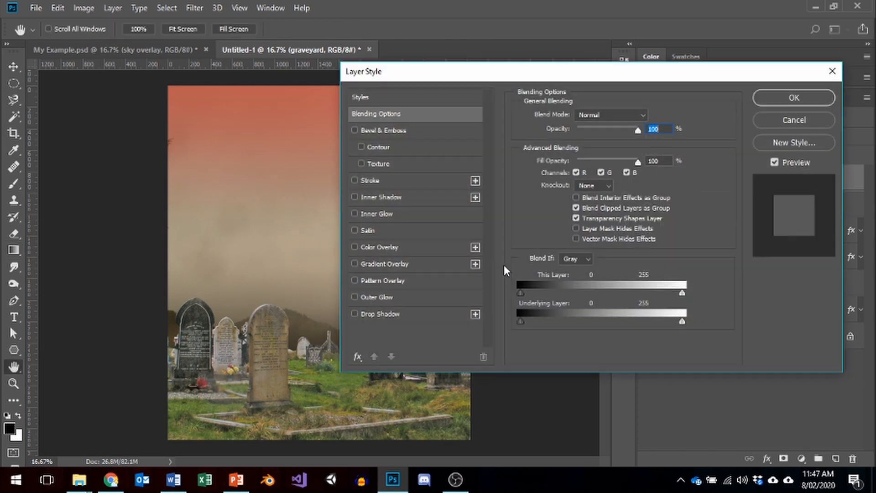
click(355, 245)
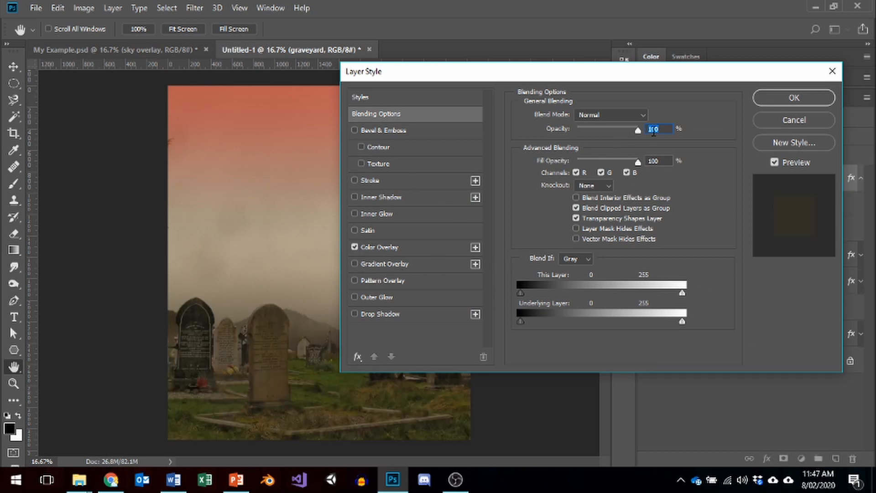
click(420, 247)
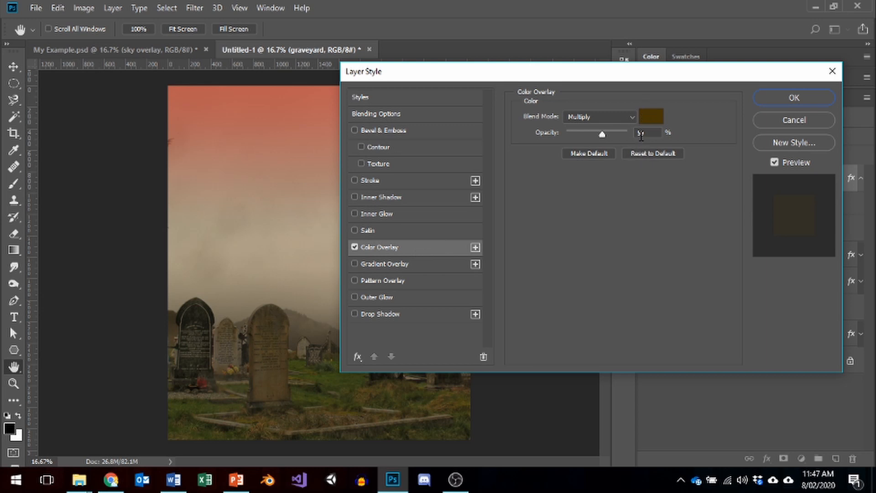
drag(606, 135, 598, 135)
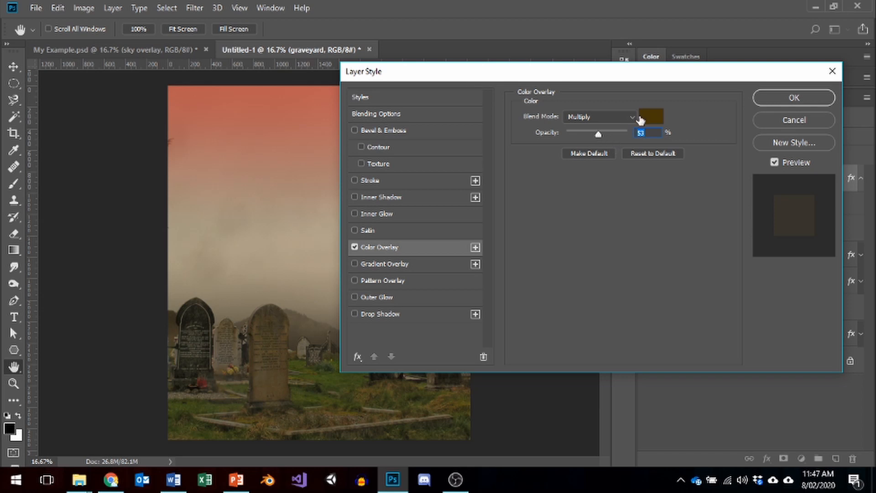
Set the graveyard's overlay colour to RGB 51, 42, 5 and apply the layer style
click(650, 117)
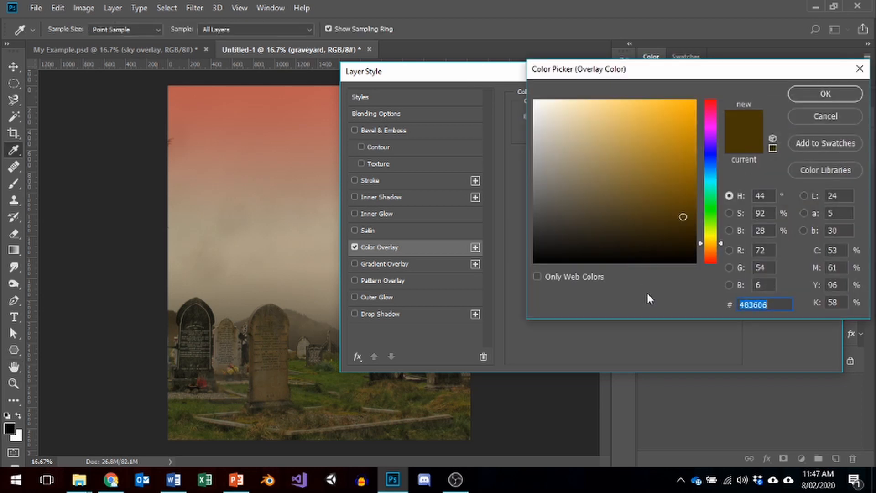
click(761, 250)
text(51)
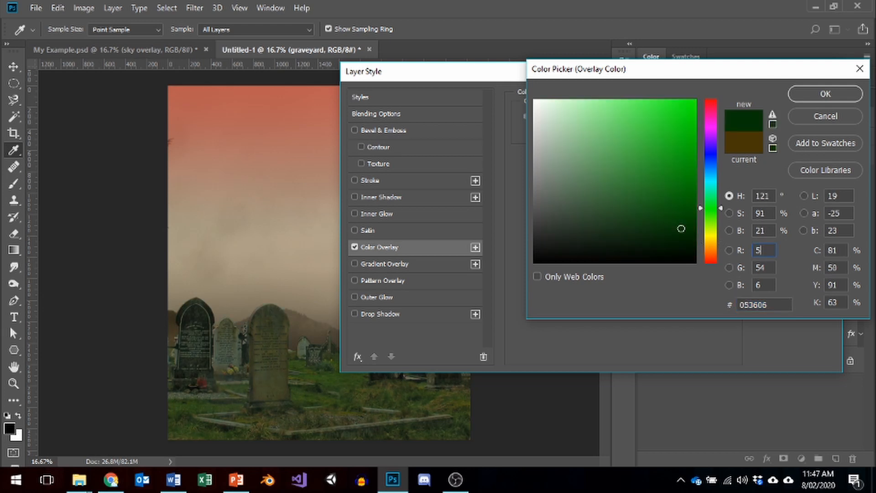
key(Tab)
text(42)
key(Tab)
text(4)
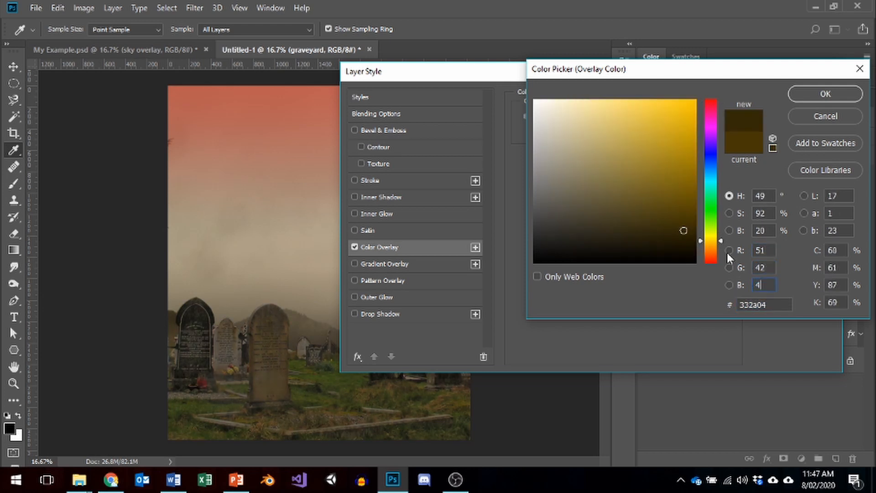
key(BackSpace)
text(46)
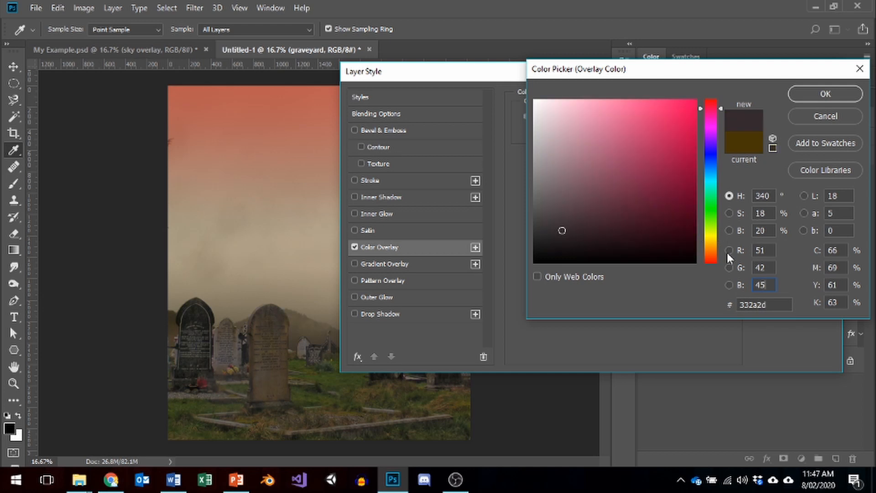
key(BackSpace)
key(BackSpace)
text(5)
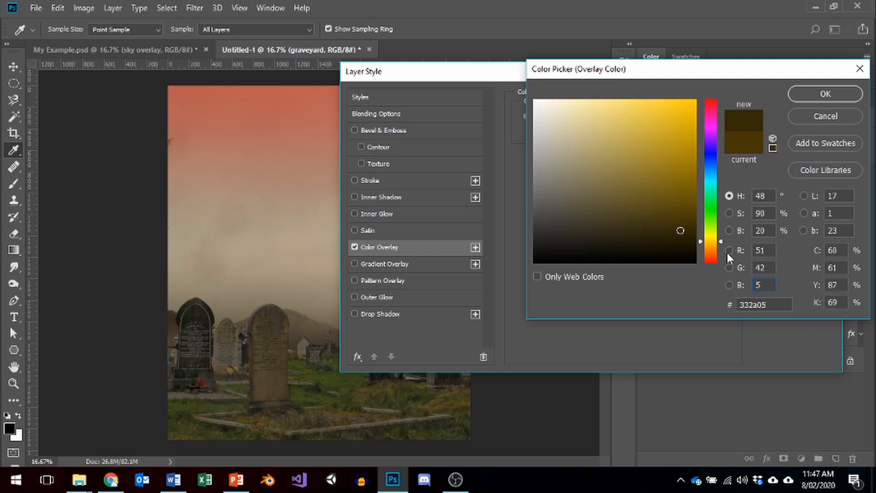
click(823, 95)
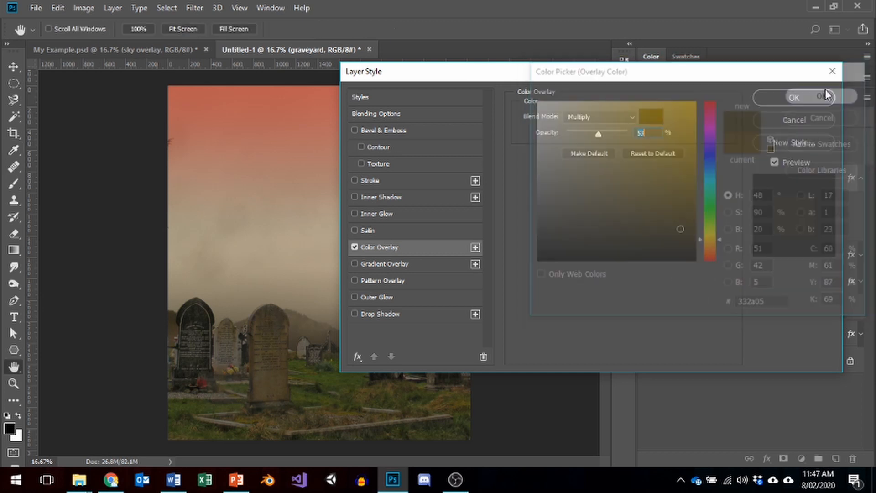
click(798, 100)
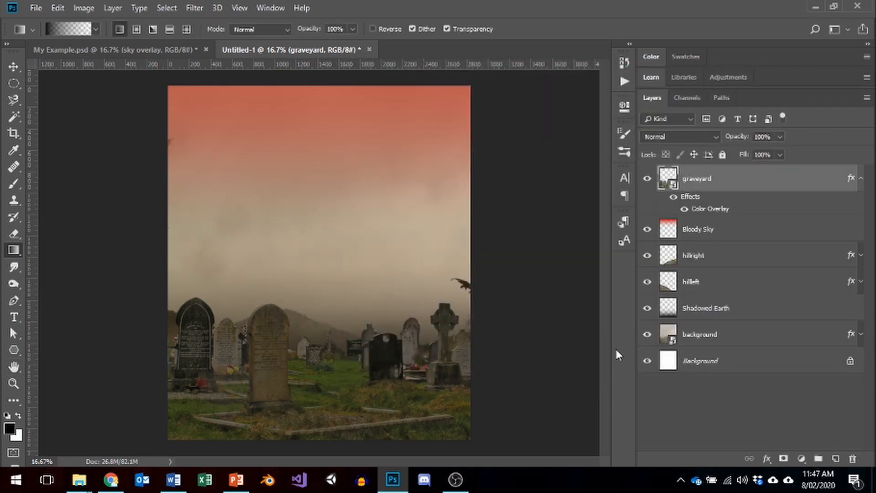
Rasterize the graveyard layer while keeping its Color Overlay effect
right_click(671, 181)
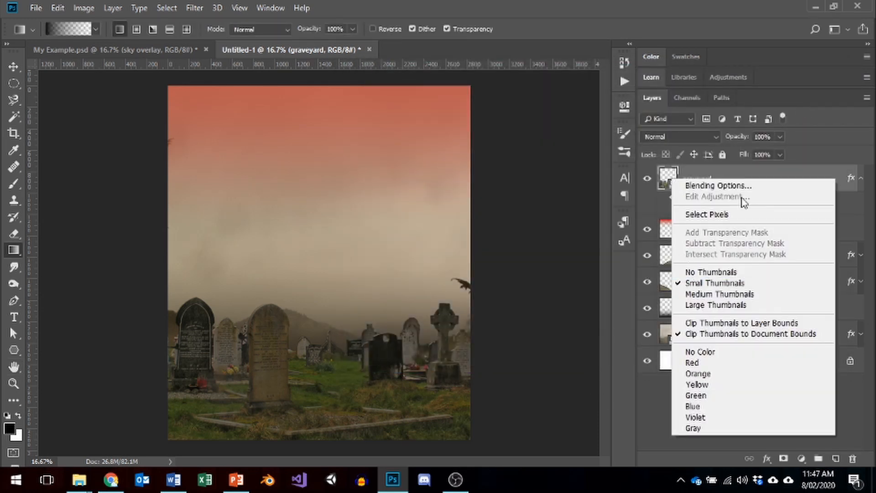
right_click(755, 174)
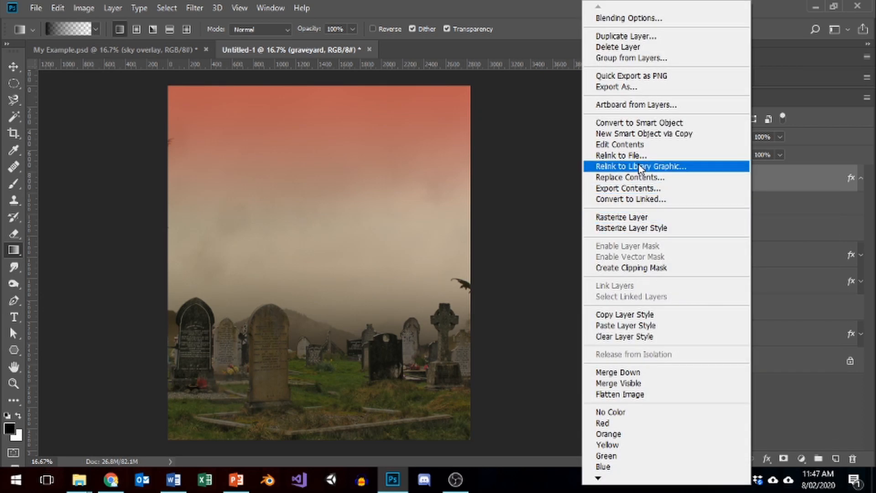
click(648, 217)
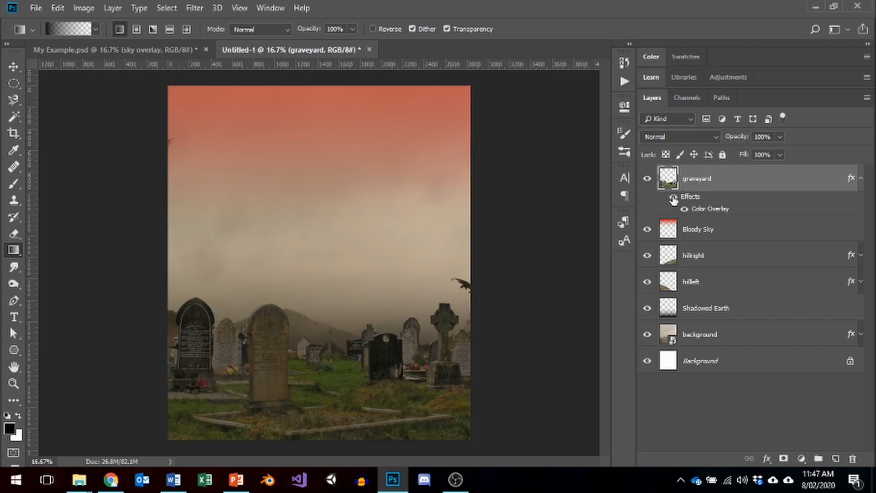
right_click(699, 183)
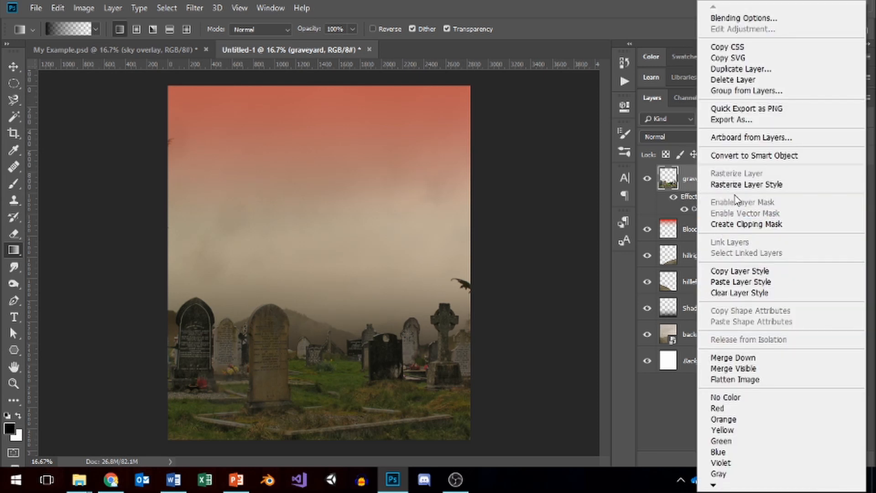
click(666, 187)
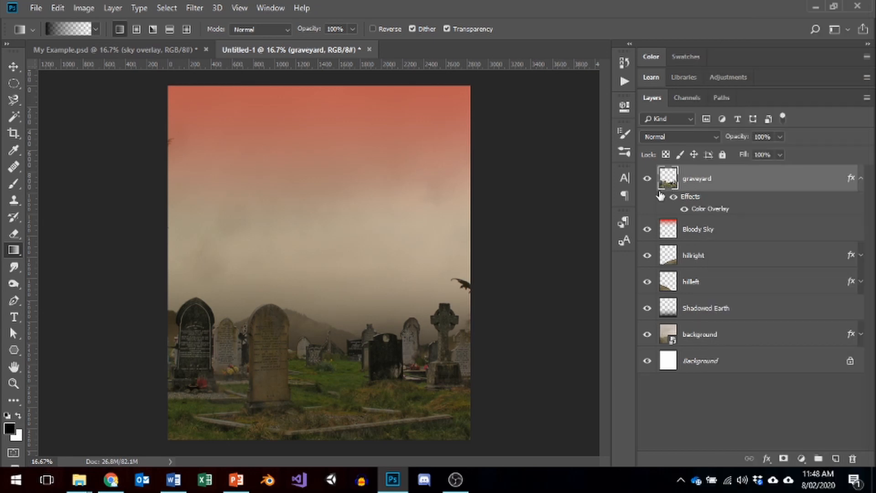
Try desaturating the graveyard layer and undo the change
click(85, 9)
mouse_move(112, 44)
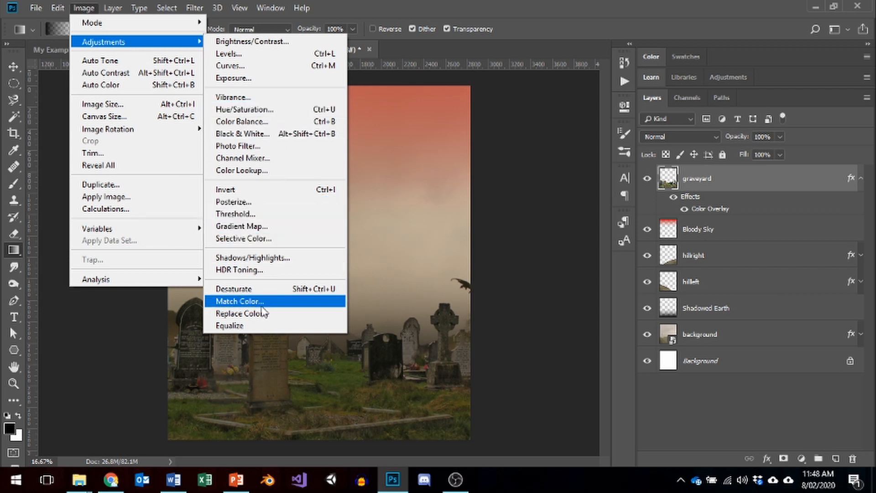
click(238, 289)
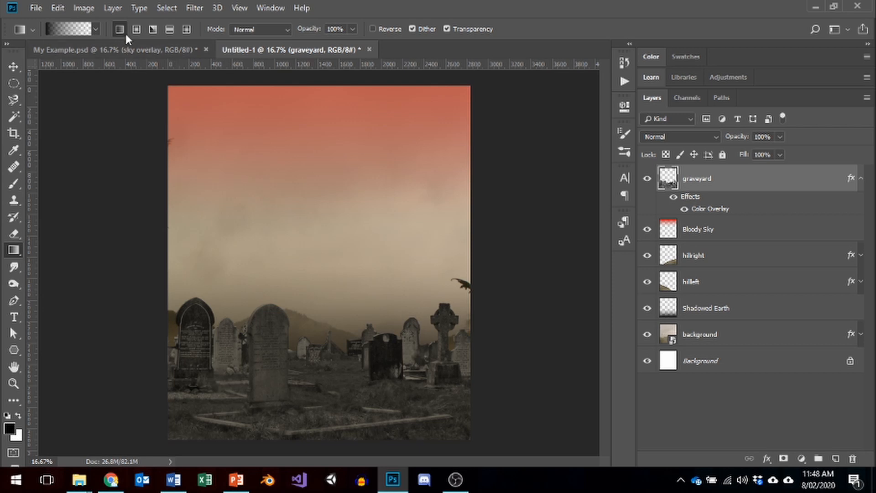
key(ctrl+z)
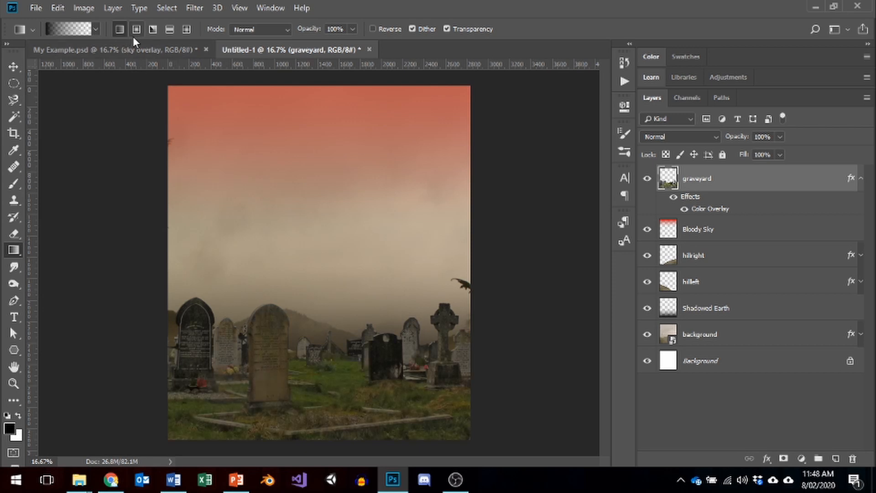
Desaturate the graveyard layer completely with Hue/Saturation, setting Saturation to -100
click(88, 6)
mouse_move(111, 44)
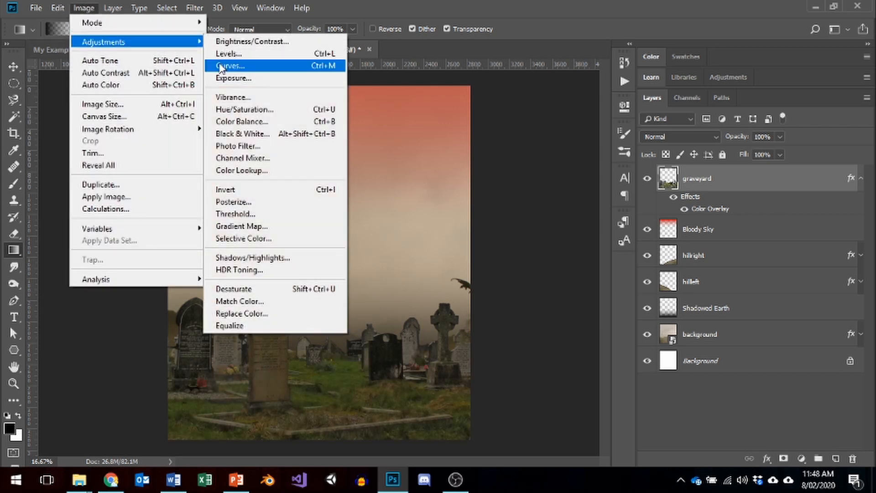
click(263, 110)
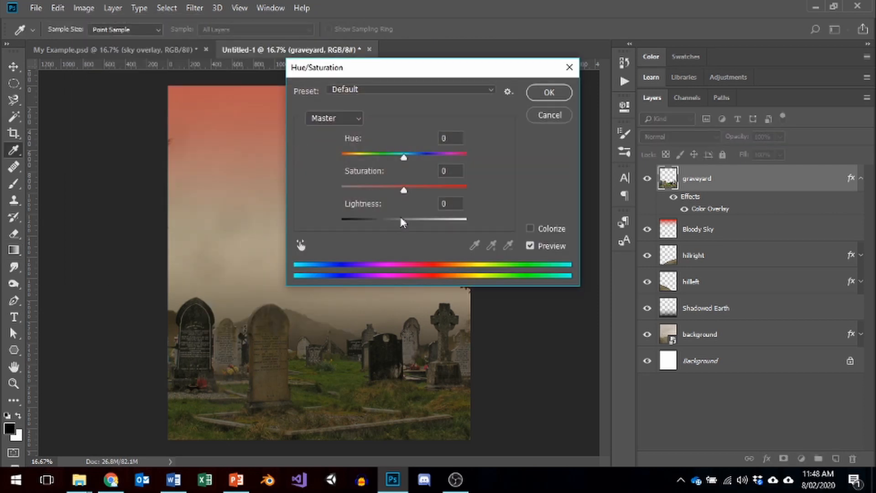
drag(400, 188, 275, 194)
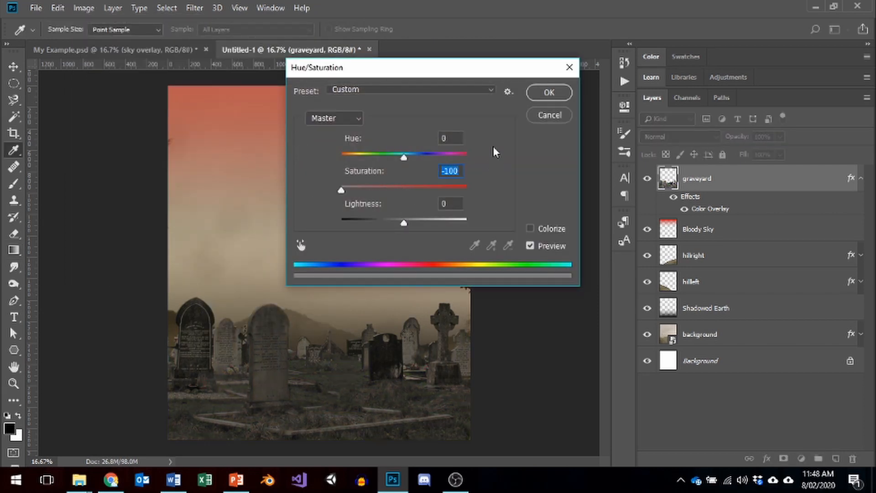
click(535, 95)
key(g)
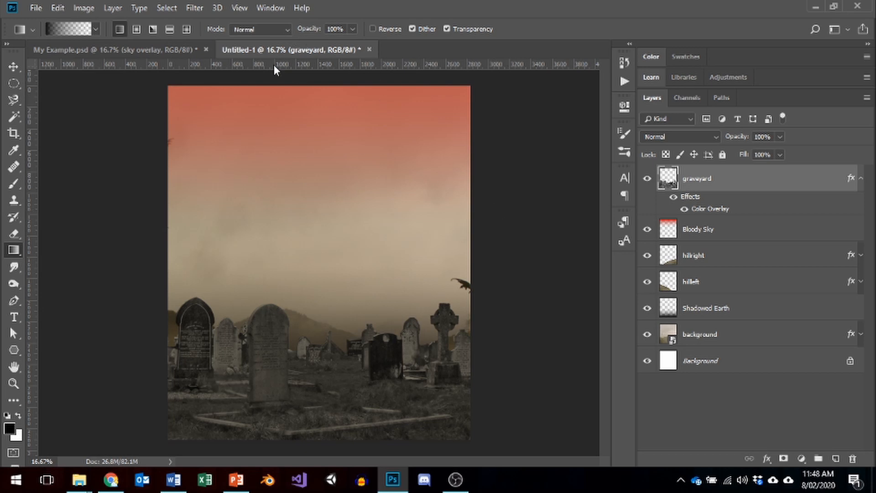
Apply the artistic Dry Brush filter to the graveyard layer with Brush Size 2, Brush Detail 8 and Texture 1
click(187, 8)
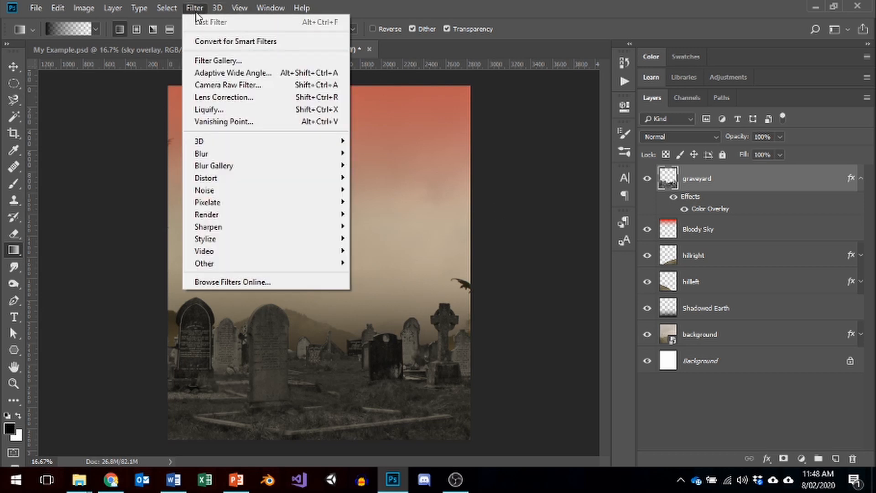
click(232, 62)
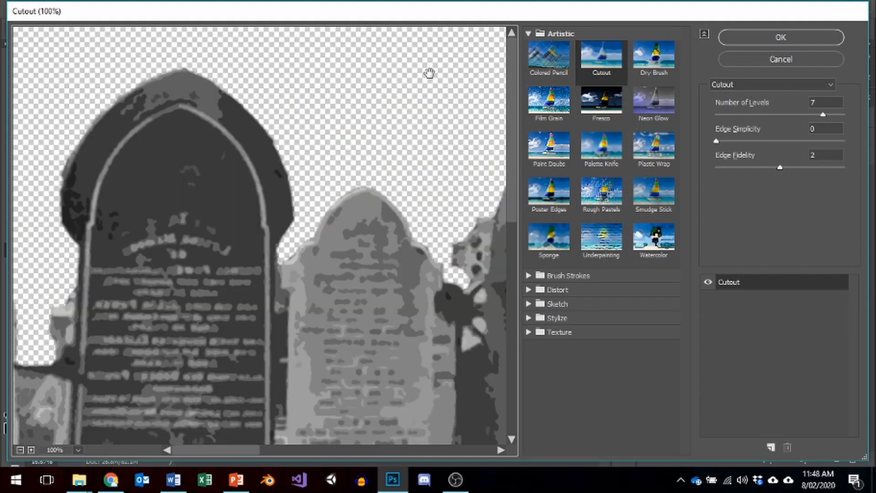
click(652, 62)
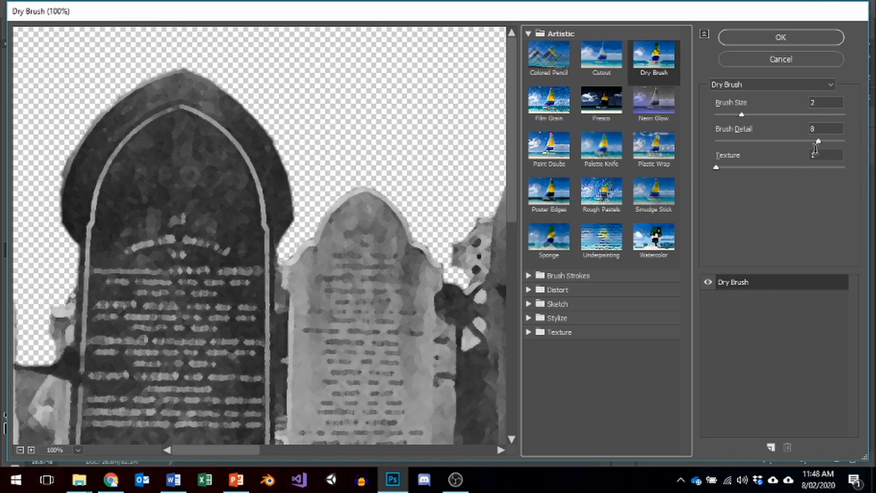
click(765, 38)
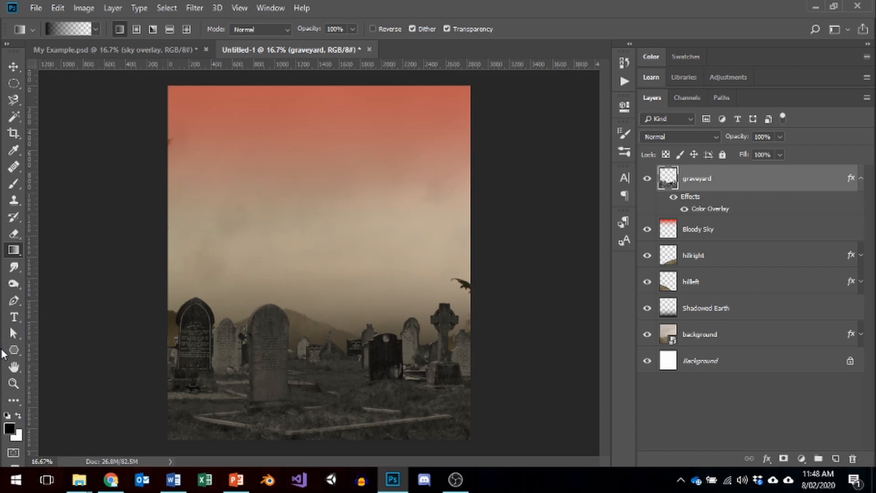
Switch to the Burn tool and enlarge its brush to 900 px
click(16, 283)
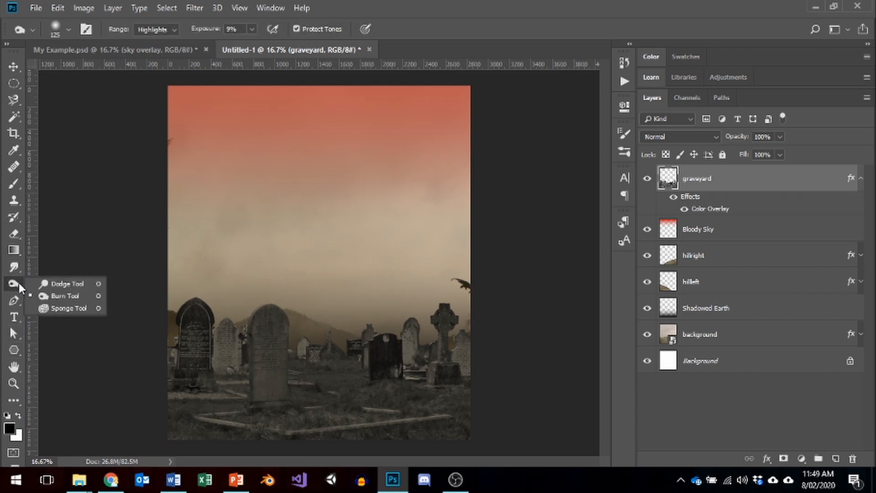
click(56, 297)
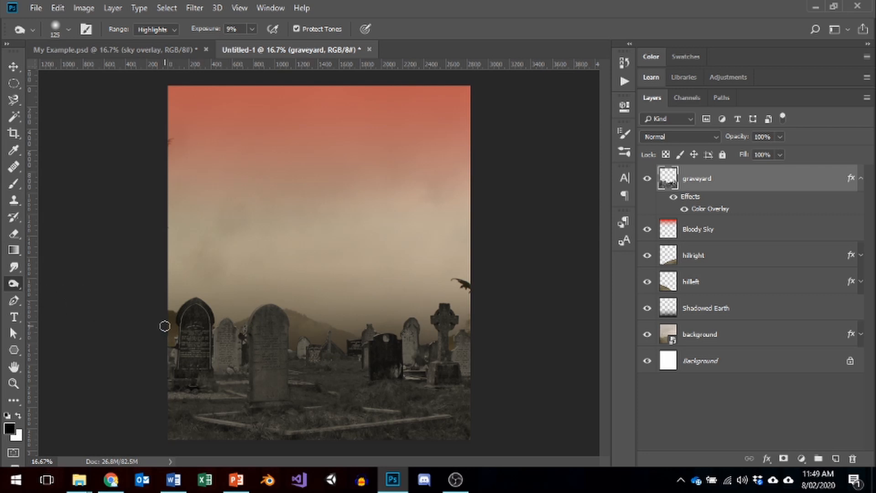
key(bracketright)
key(bracketright)
key(bracketright)
key(bracketright)
key(bracketright)
key(bracketright)
key(bracketright)
key(bracketright)
key(bracketright)
key(bracketright)
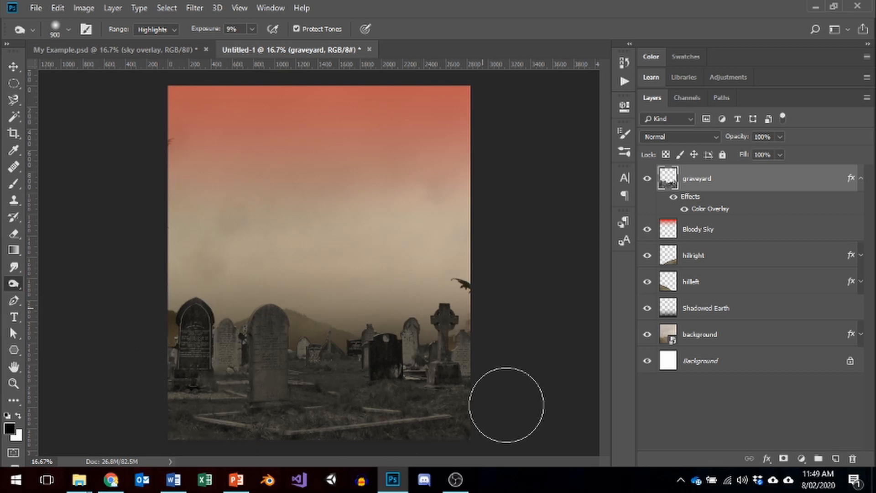
Switch to the Dodge tool and enlarge its brush to 1800 px
right_click(14, 283)
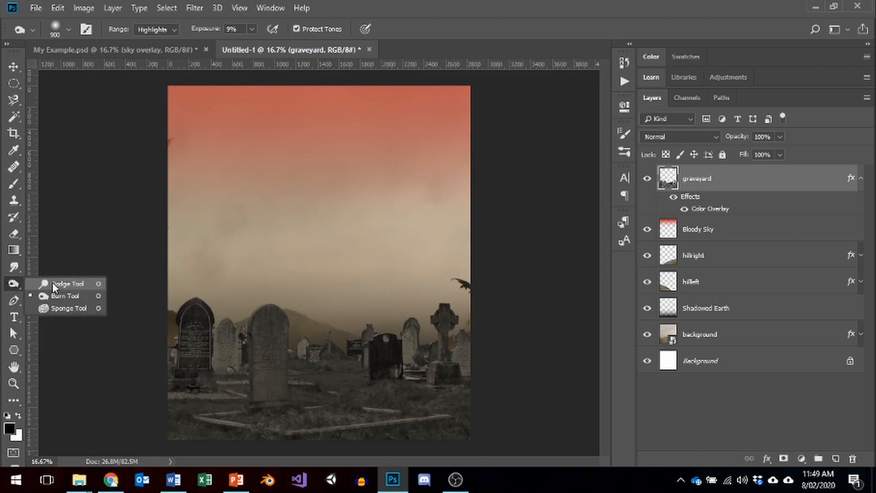
click(55, 294)
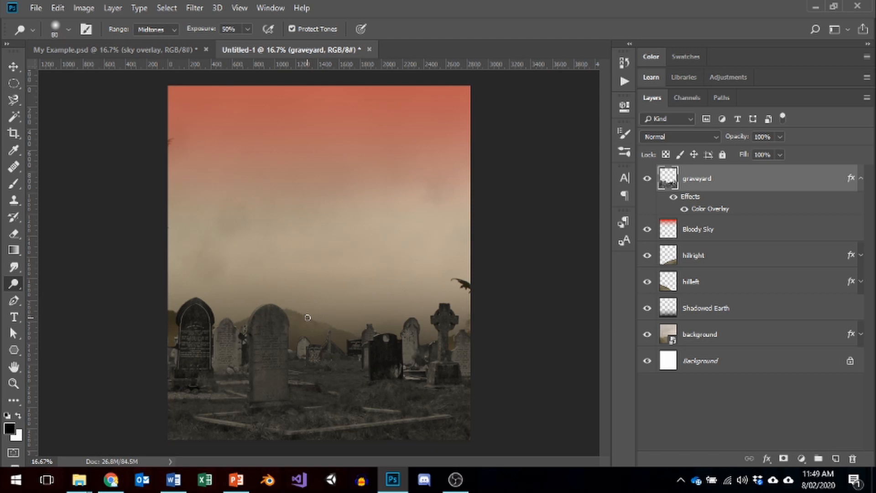
key(bracketright)
key(bracketright)
key(bracketright)
key(bracketright)
key(bracketright)
key(bracketright)
key(bracketright)
key(bracketright)
key(bracketright)
key(bracketright)
key(bracketright)
key(bracketright)
key(bracketright)
key(bracketright)
key(bracketright)
key(bracketright)
key(bracketright)
key(bracketright)
key(bracketright)
key(bracketright)
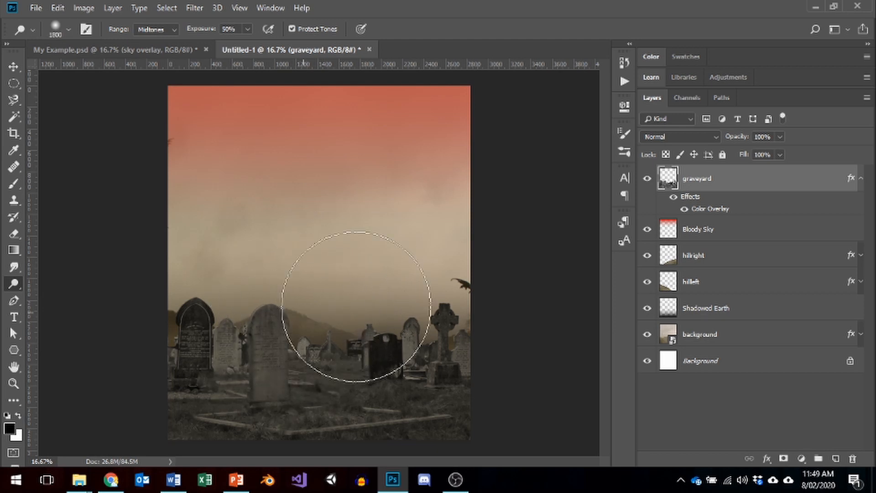
Darken the graveyard's foreground with the Burn tool set to Midtones at 50% exposure
right_click(17, 286)
click(67, 299)
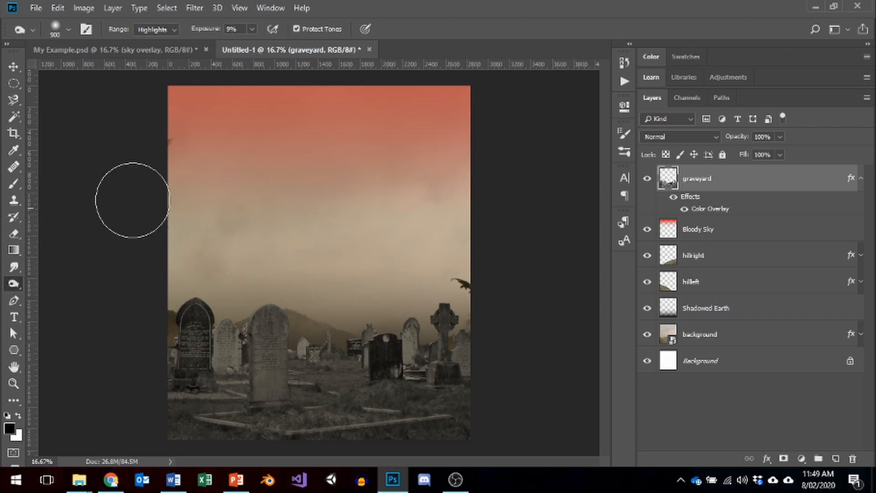
click(158, 30)
click(167, 44)
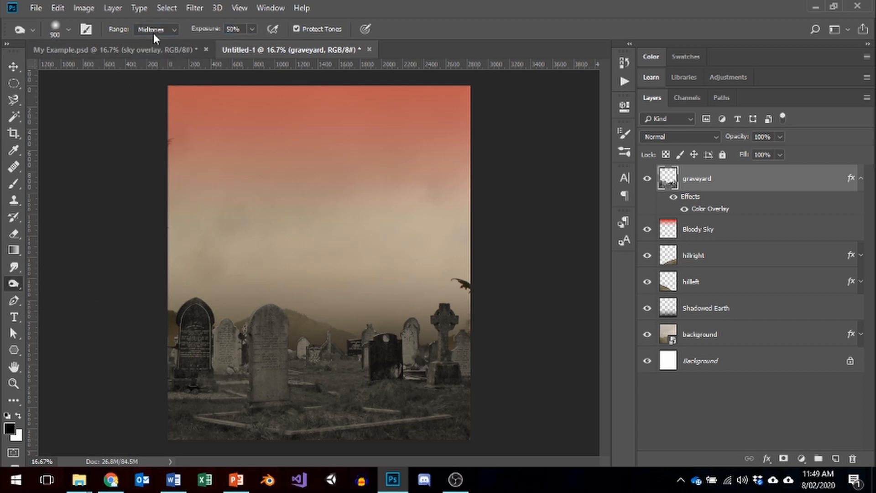
mouse_move(172, 362)
mouse_down()
mouse_move(214, 404)
mouse_move(359, 413)
mouse_move(463, 399)
mouse_move(485, 412)
mouse_move(237, 428)
mouse_move(548, 412)
mouse_move(253, 418)
mouse_move(78, 444)
mouse_move(181, 403)
mouse_move(147, 436)
mouse_move(190, 398)
mouse_move(236, 383)
mouse_move(250, 405)
mouse_move(285, 419)
mouse_move(426, 421)
mouse_up()
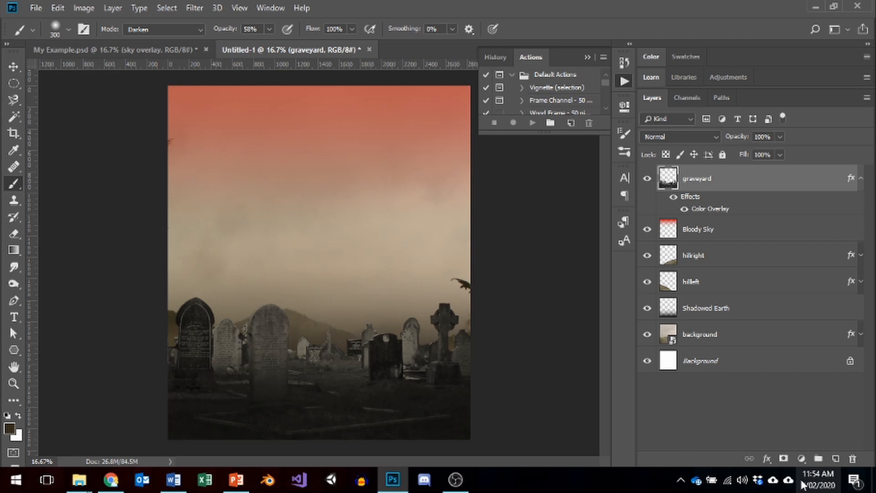
Hide all layers below the graveyard so that only the graveyard layer shows
drag(647, 229, 645, 393)
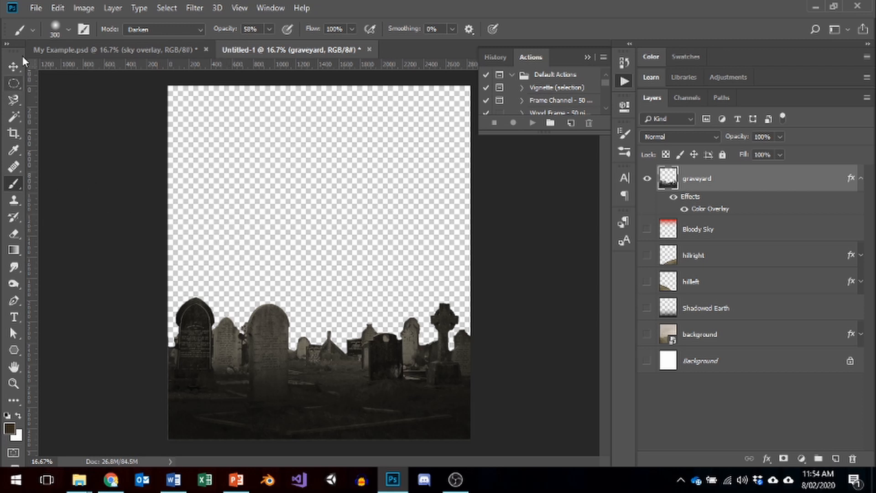
drag(14, 117, 60, 132)
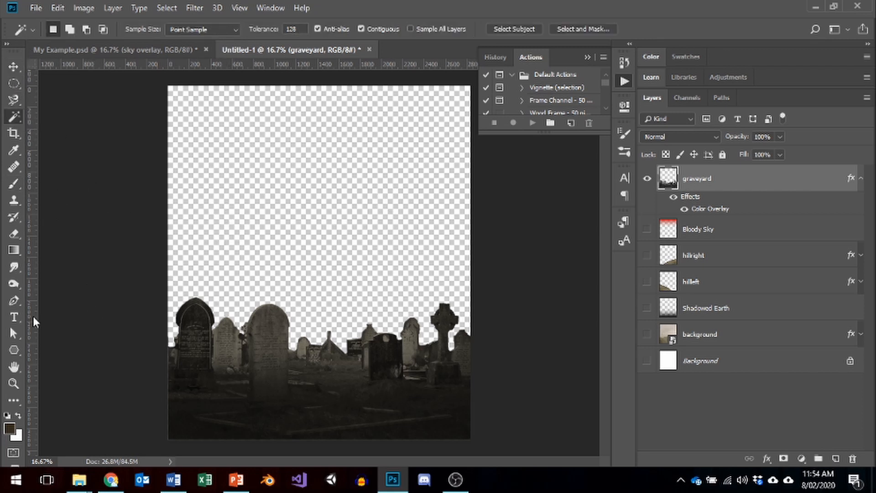
Paint a trial brush stroke across the transparent area above the headstones and undo it
click(13, 183)
mouse_move(230, 312)
mouse_down()
mouse_move(282, 311)
mouse_move(327, 297)
mouse_up()
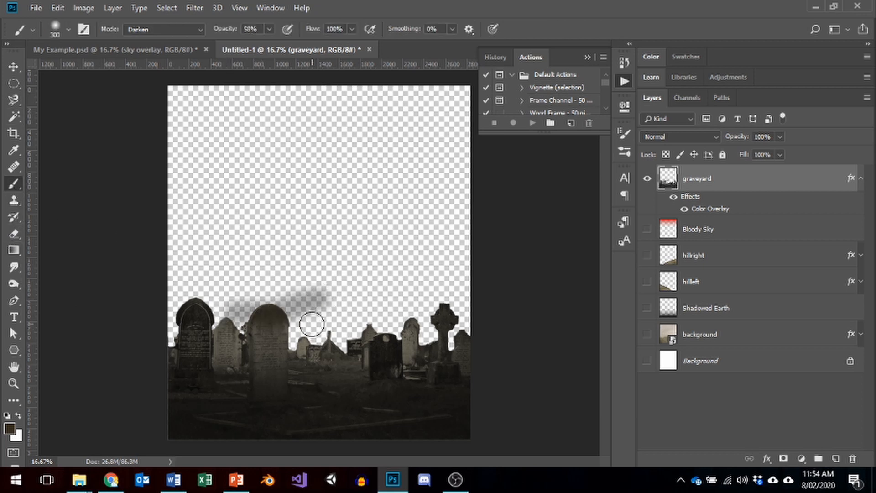
key(ctrl+z)
Select the transparent area above the graveyard with the Magic Wand and invert the selection
click(16, 117)
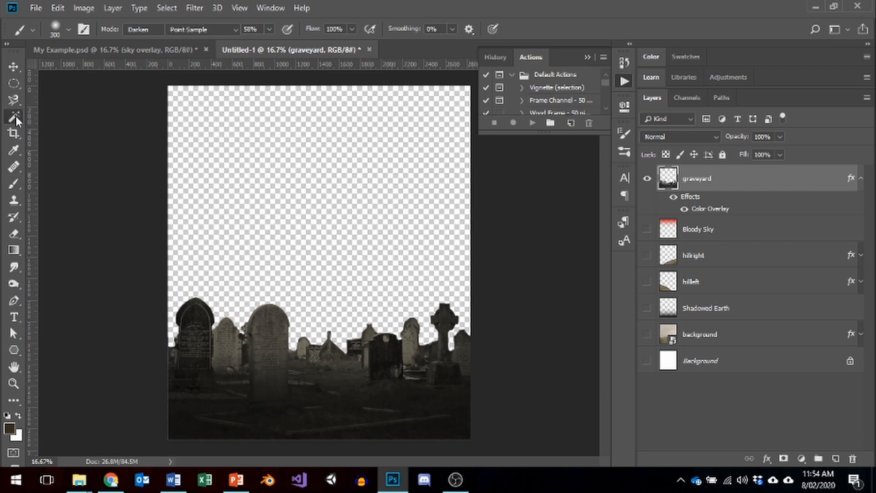
click(328, 234)
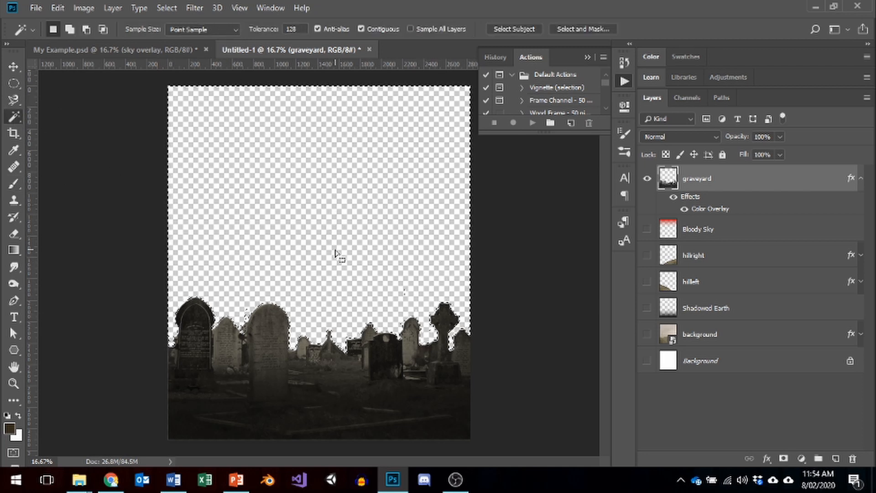
click(164, 10)
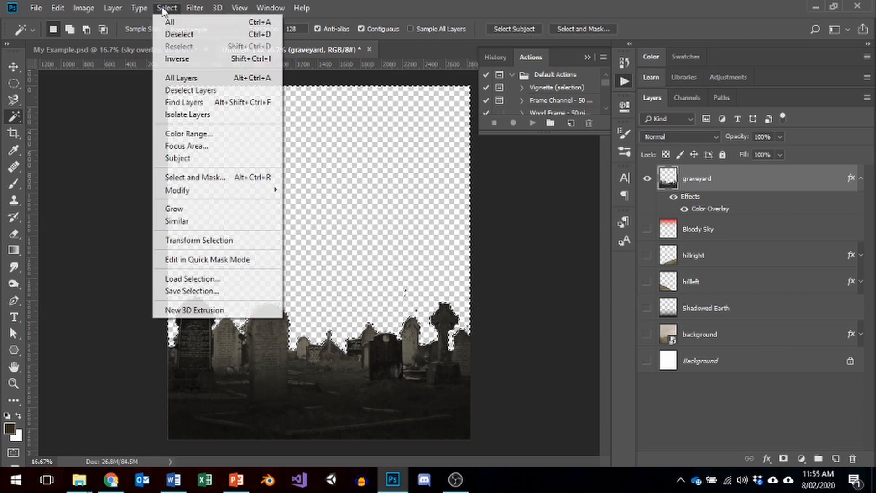
click(176, 58)
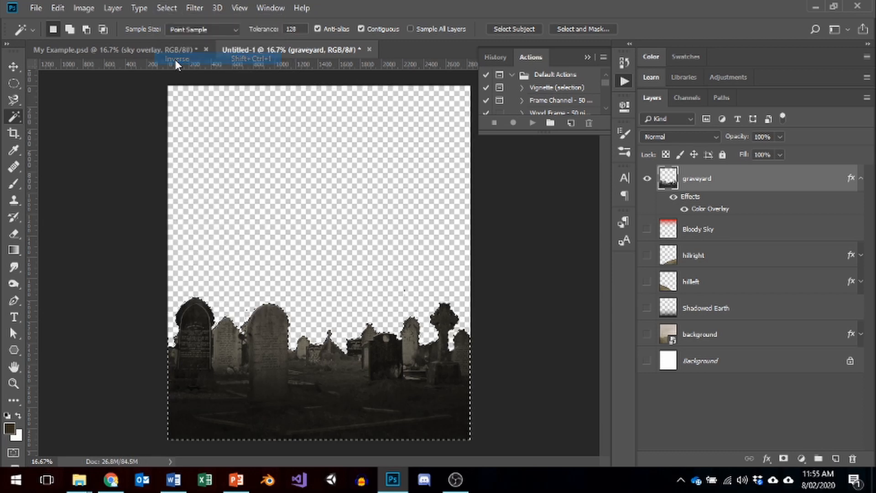
Darken the headstones within the selection using a 175 px brush in Darken mode at 58% opacity, and clear the selection
click(14, 183)
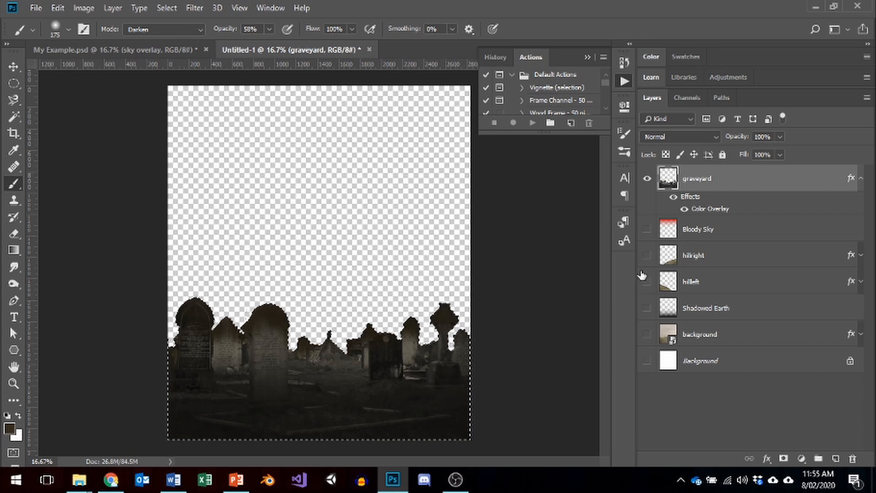
right_click(713, 181)
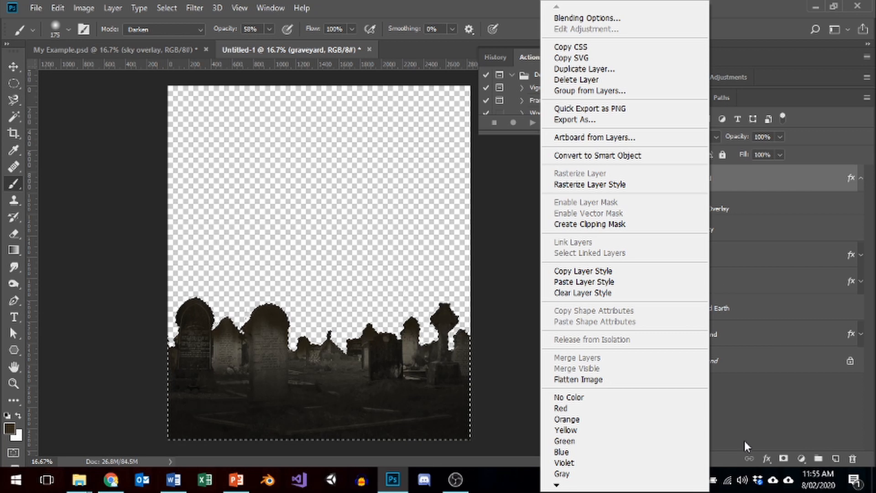
click(772, 408)
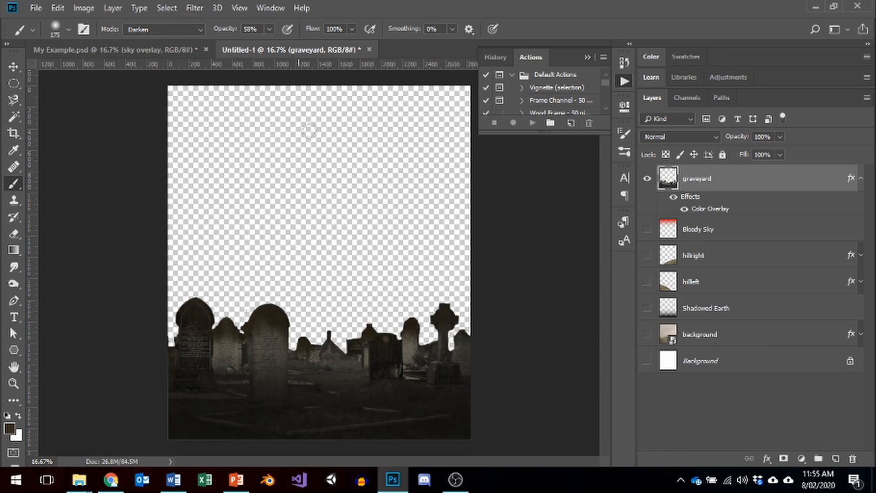
Duplicate the graveyard layer and set the copy to Overlay blending at 25% opacity
right_click(709, 181)
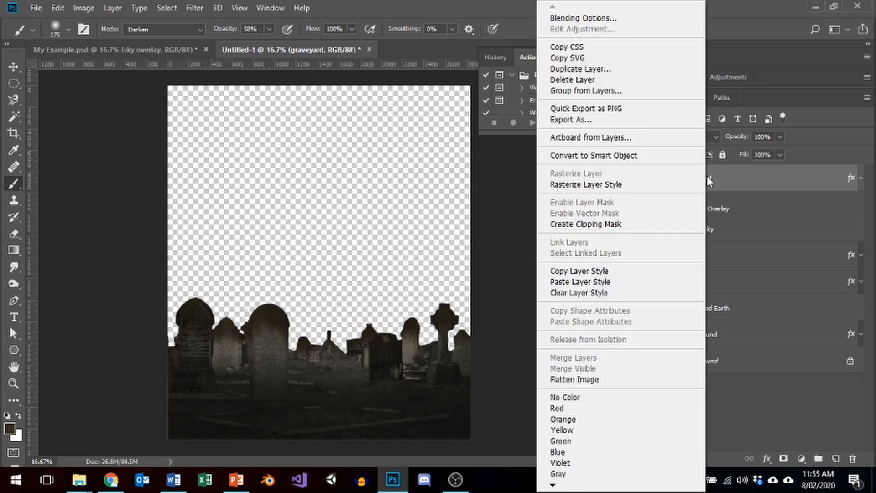
click(606, 70)
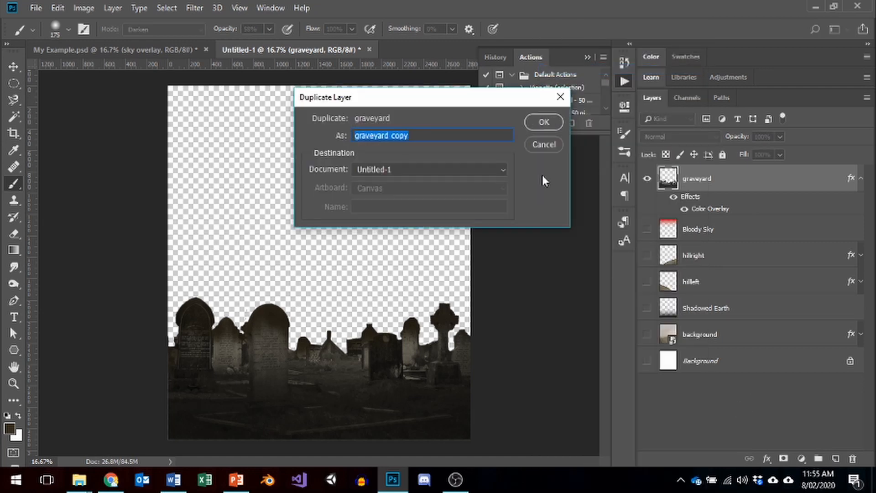
click(539, 123)
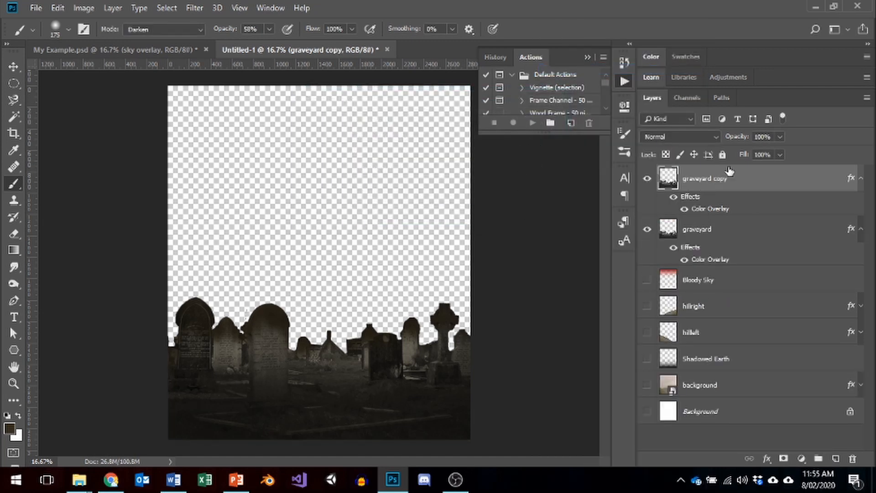
click(714, 139)
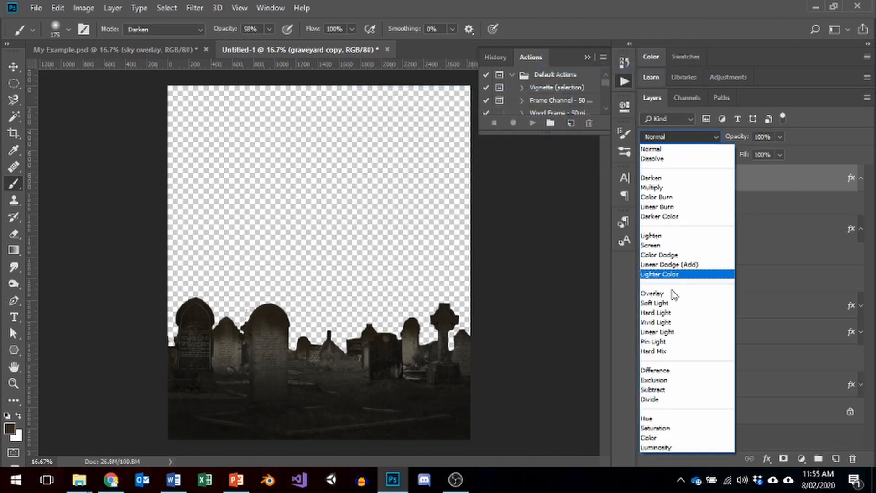
click(674, 292)
click(770, 136)
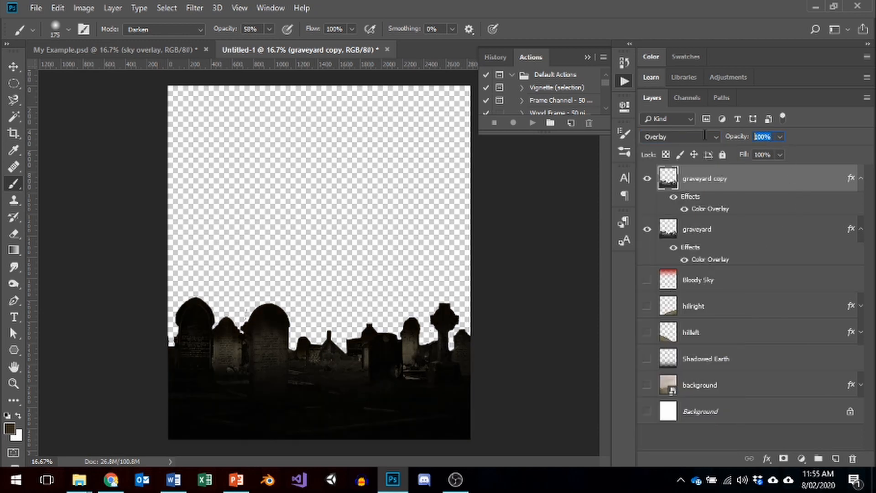
text(25)
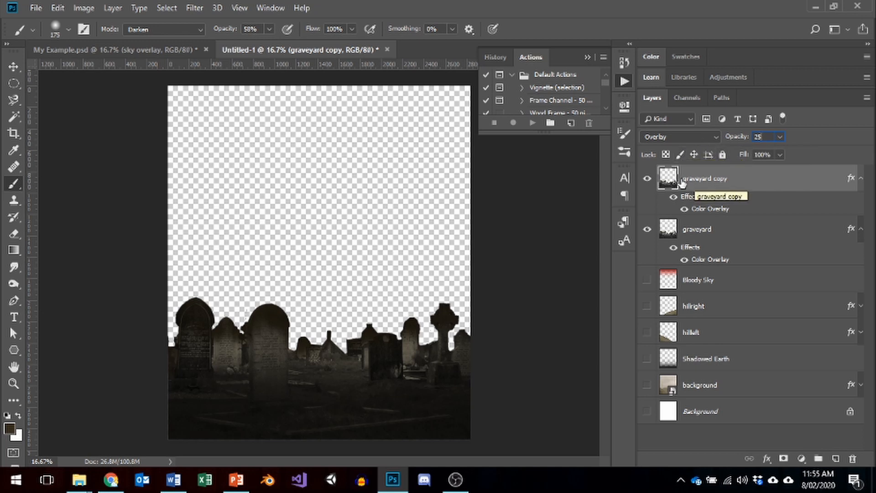
Compare the graveyard with and without its Overlay copy, and show all the hidden layers below again
click(648, 180)
click(648, 179)
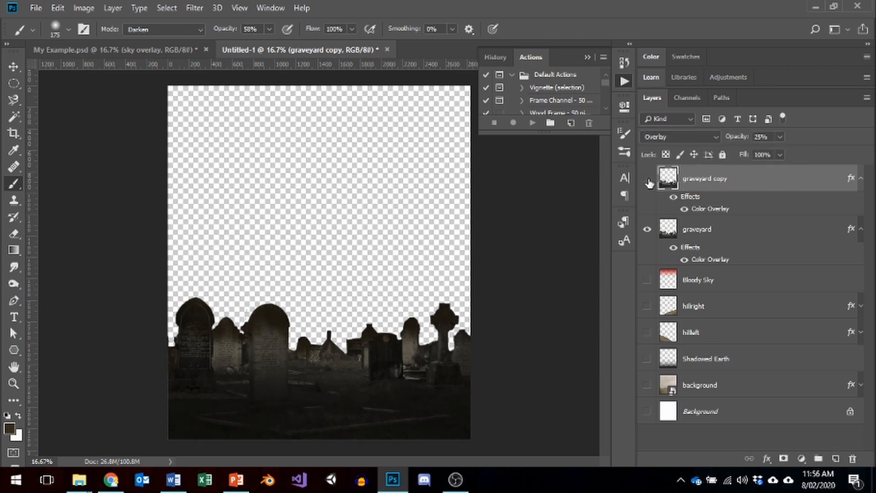
click(648, 179)
click(648, 179)
drag(647, 280, 648, 445)
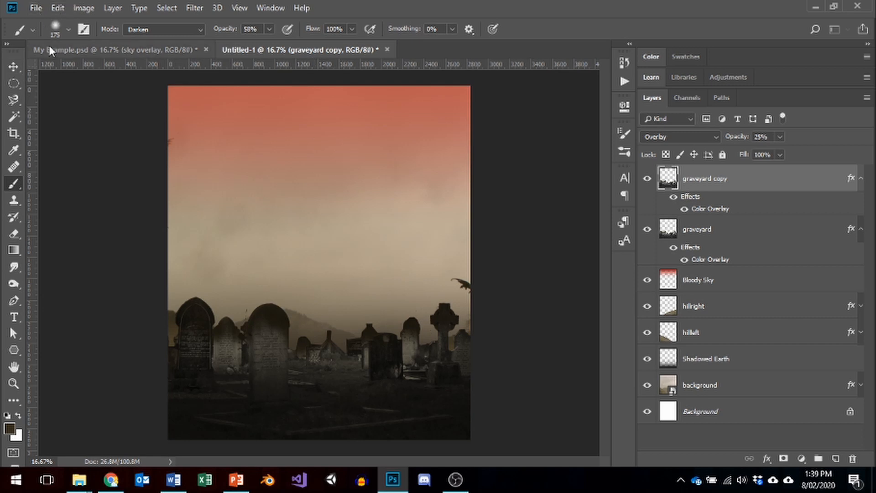
Load the Legacy Brushes set into the brush presets
click(70, 31)
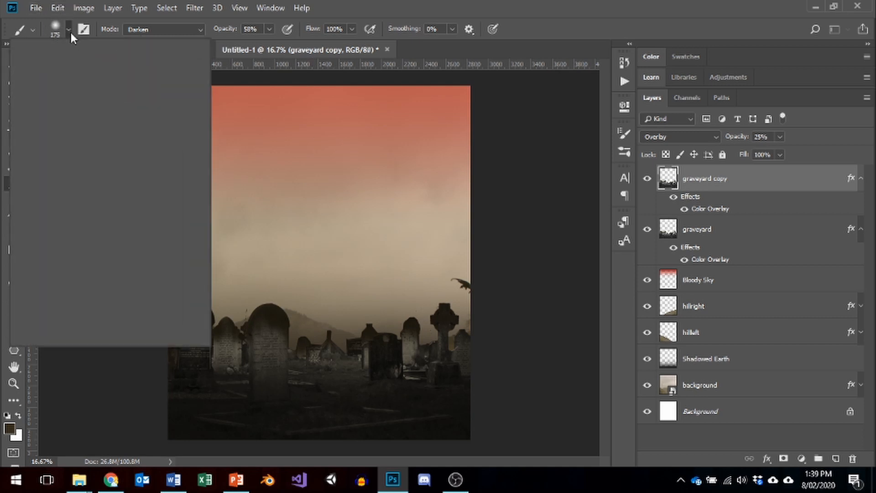
click(195, 55)
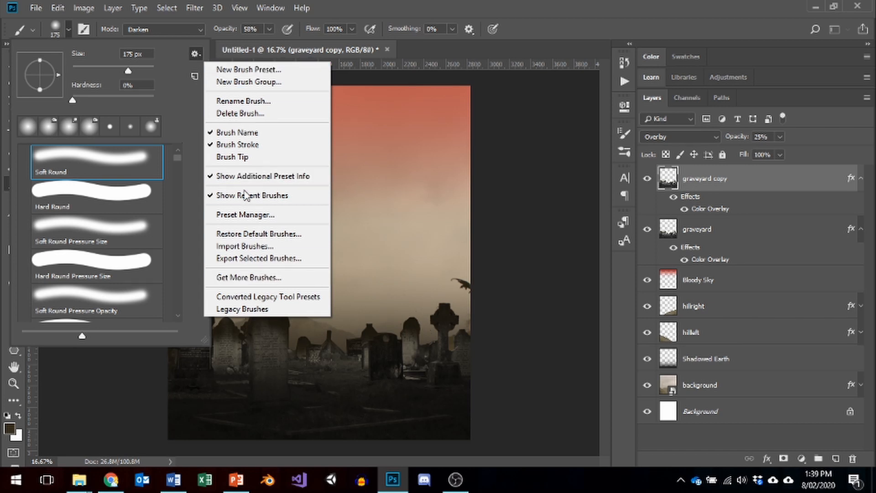
click(246, 309)
click(391, 189)
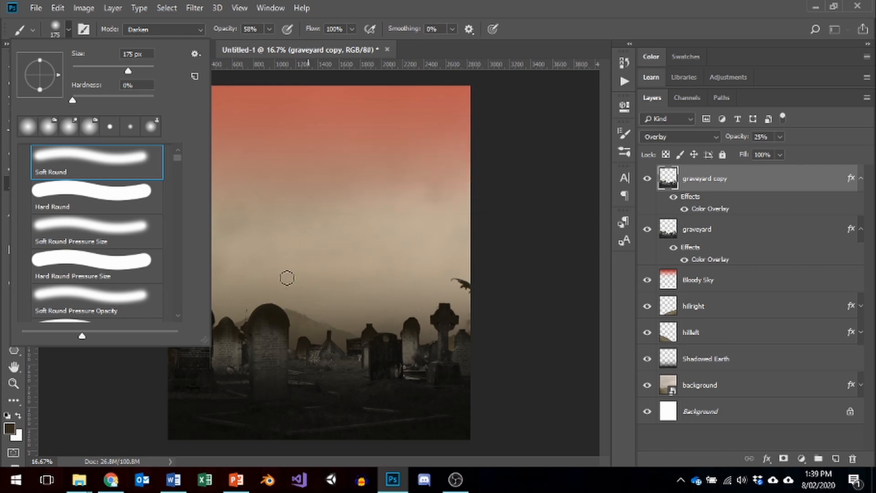
Collapse the expanded brush preset groups, including Legacy Brushes, both Wet Media Brushes groups and General Brushes
mouse_move(176, 164)
mouse_down()
mouse_move(173, 333)
mouse_move(176, 264)
mouse_move(177, 272)
mouse_up()
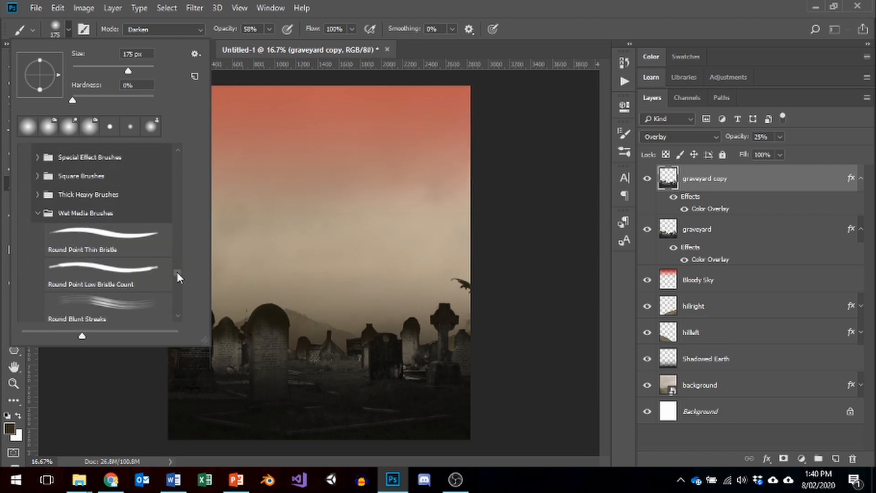
click(37, 213)
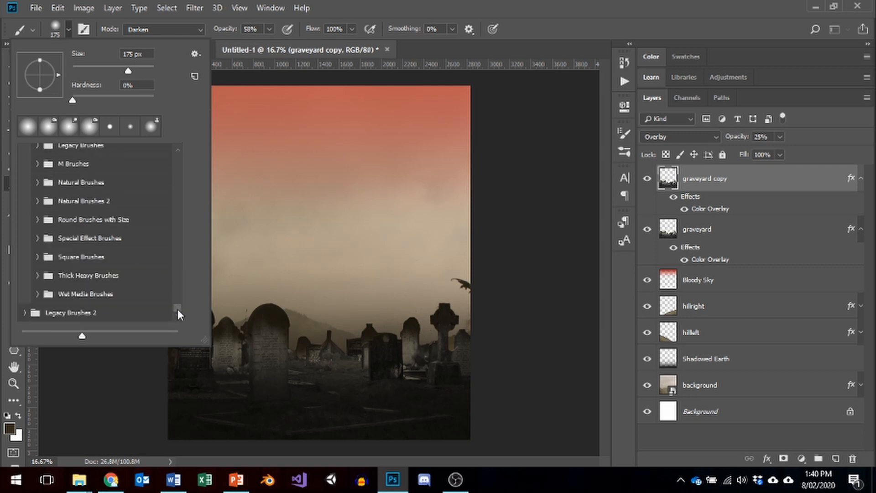
mouse_move(179, 313)
mouse_down()
mouse_move(167, 171)
mouse_move(169, 181)
mouse_up()
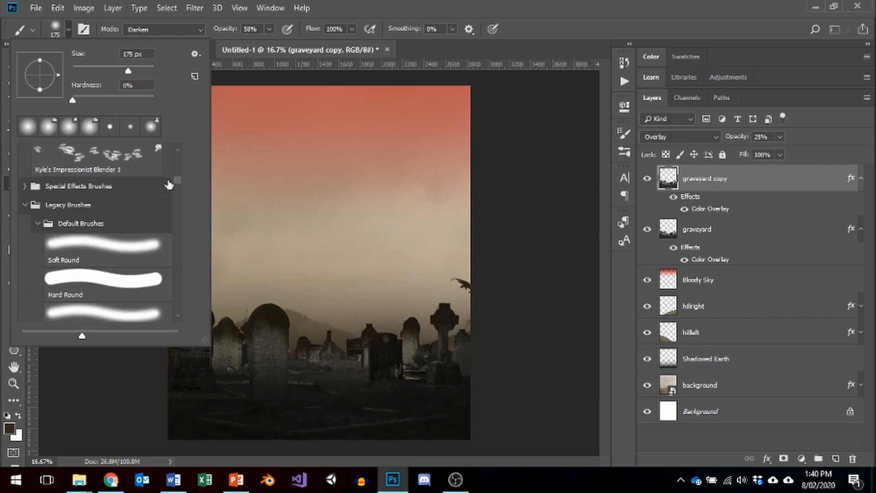
click(40, 223)
click(25, 205)
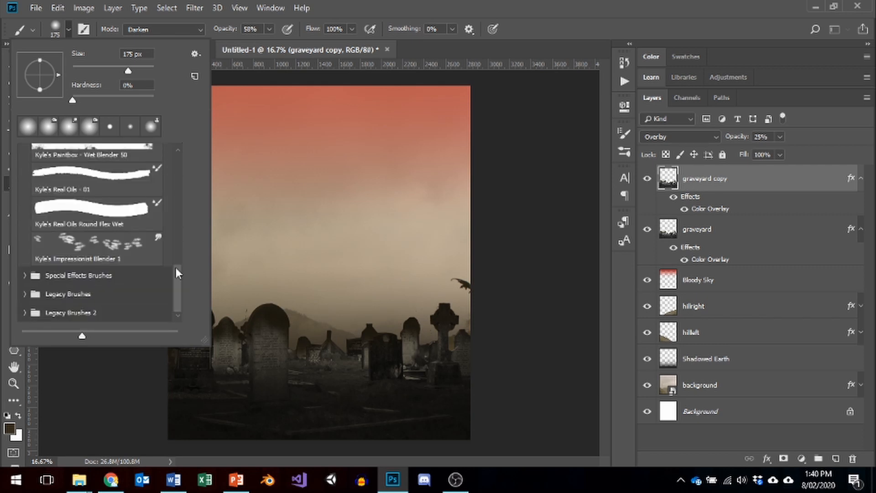
scroll(122, 268, up, 6)
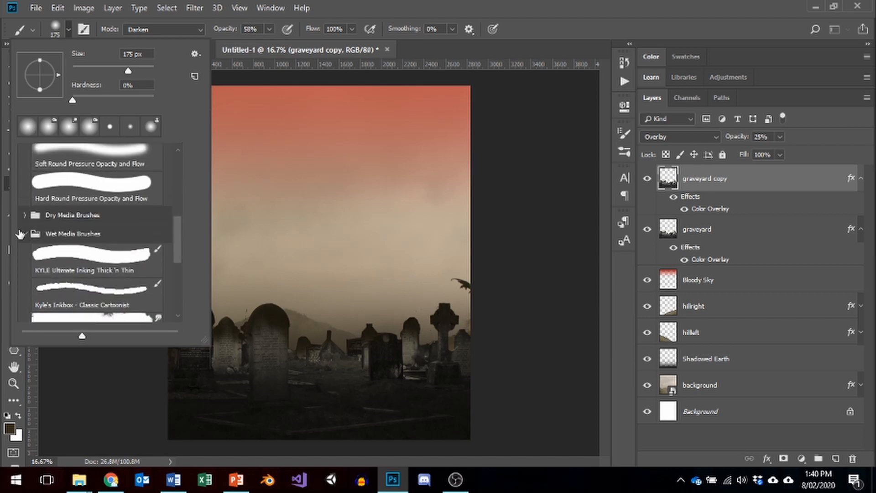
click(24, 234)
scroll(65, 244, up, 10)
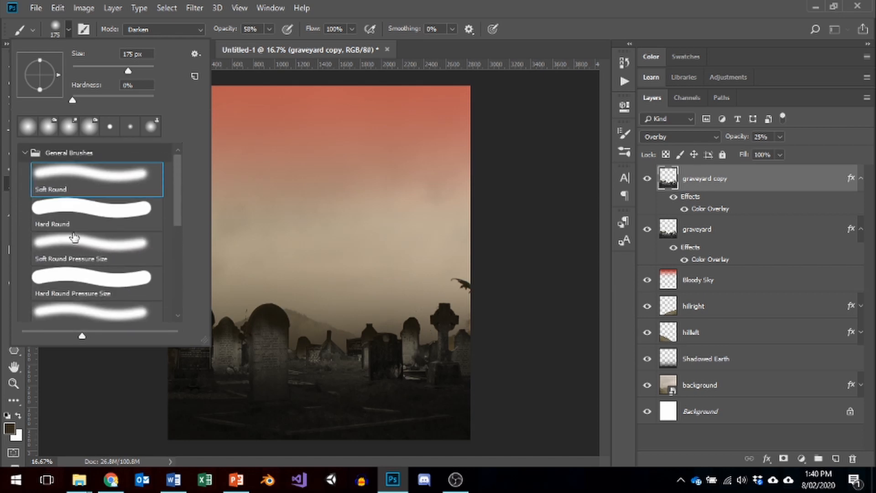
click(23, 158)
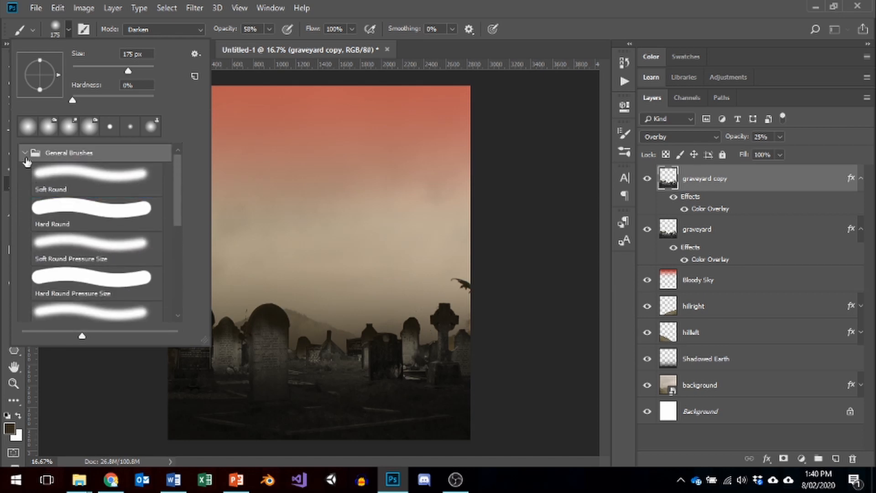
click(25, 152)
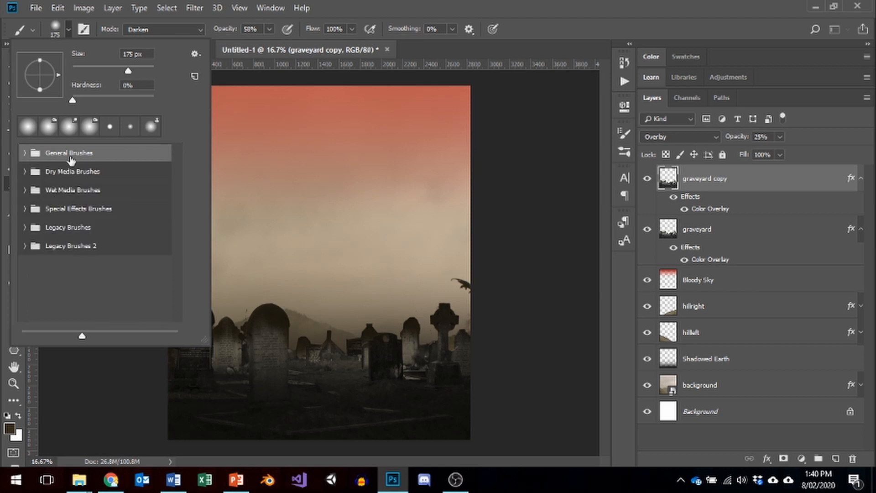
Check the Special Effects Brushes group, and expand the Default Brushes group inside Legacy Brushes
click(68, 209)
click(24, 209)
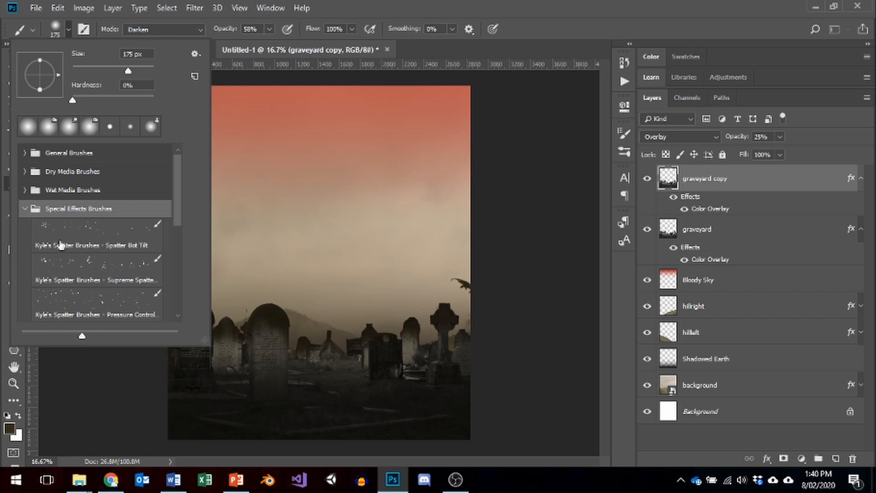
click(25, 209)
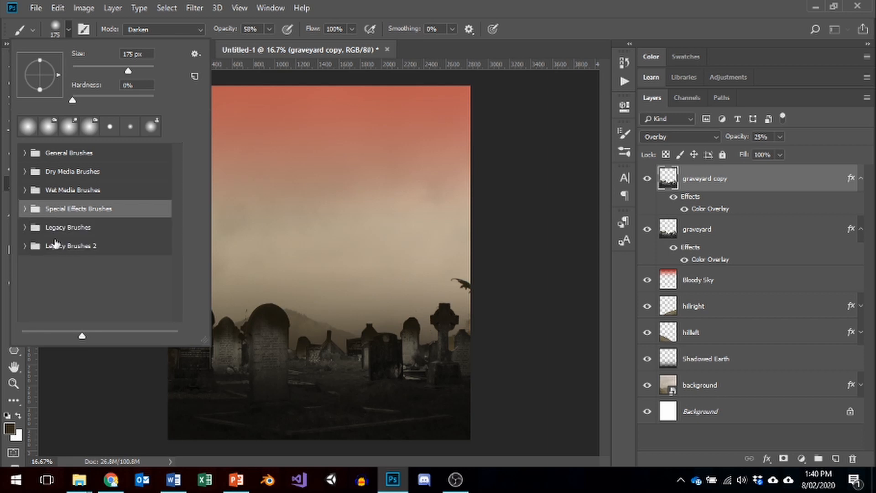
click(20, 228)
click(24, 229)
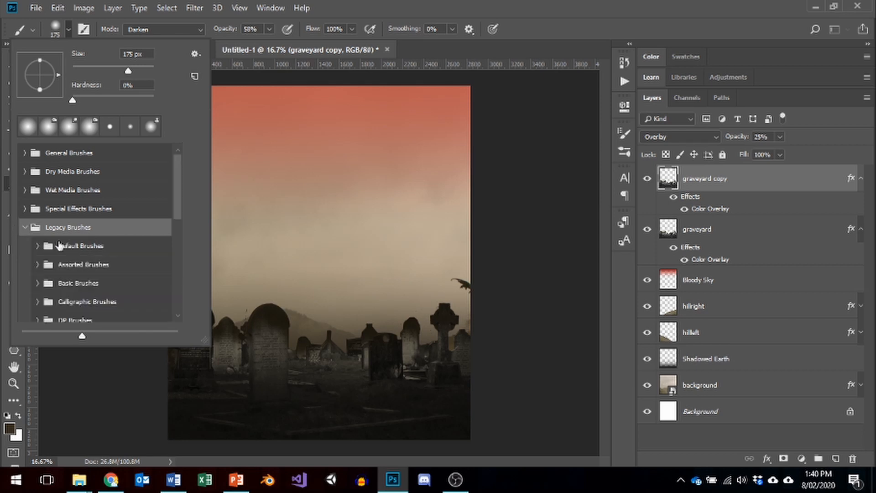
click(37, 246)
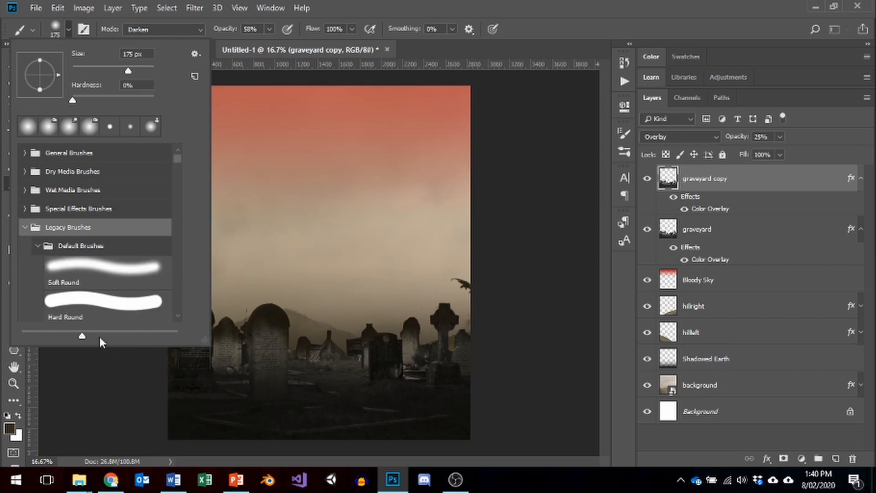
Slightly shrink the brush previews and choose the 63 px Oil Pastel Large brush from the legacy Default Brushes
mouse_move(83, 336)
mouse_down()
mouse_move(93, 336)
mouse_move(4, 338)
mouse_move(77, 336)
mouse_up()
scroll(132, 252, down, 1)
scroll(133, 253, down, 10)
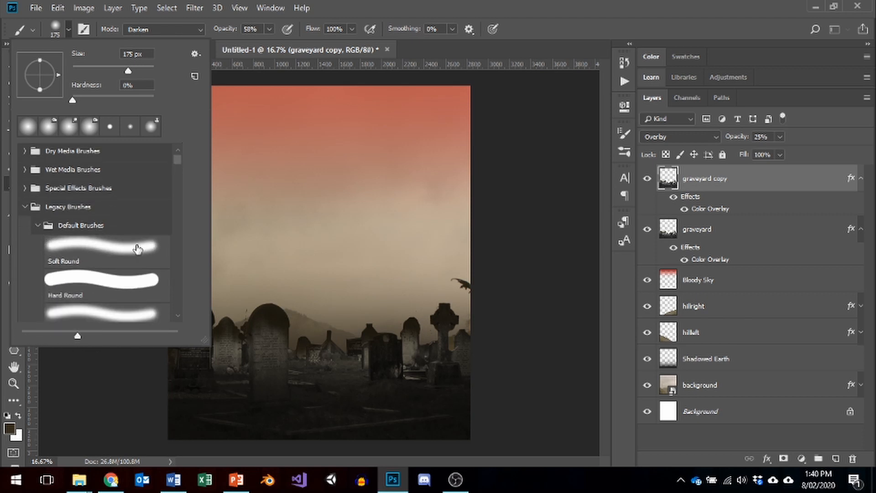
scroll(129, 236, down, 6)
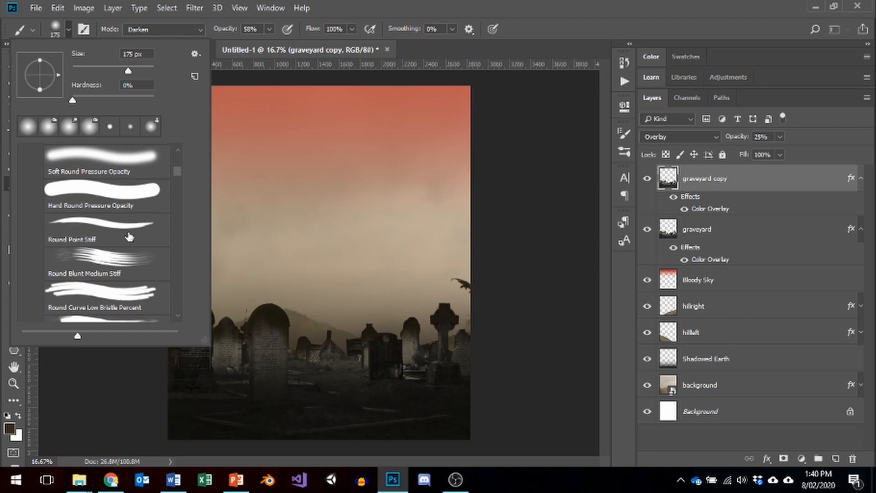
scroll(152, 259, down, 2)
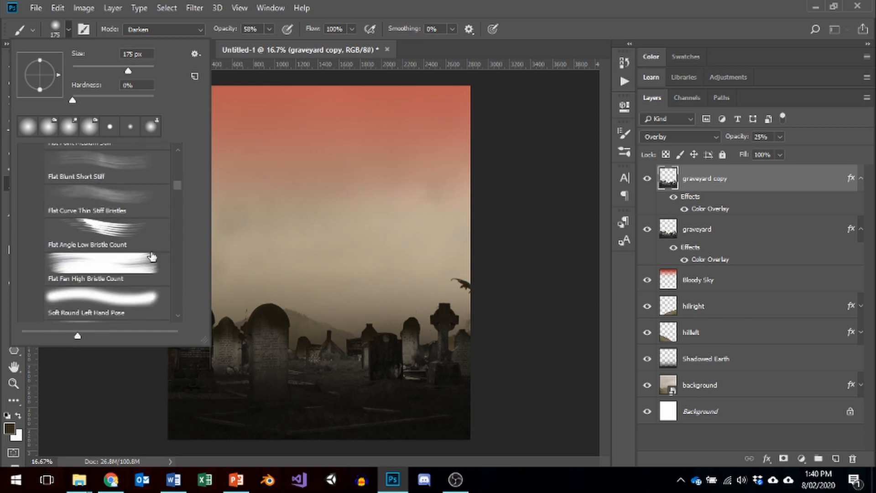
scroll(153, 257, down, 6)
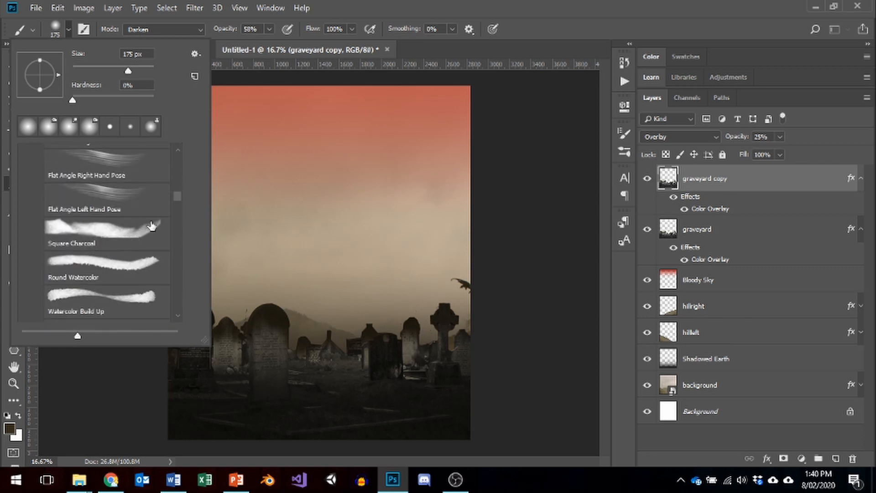
scroll(177, 203, down, 4)
scroll(176, 203, up, 2)
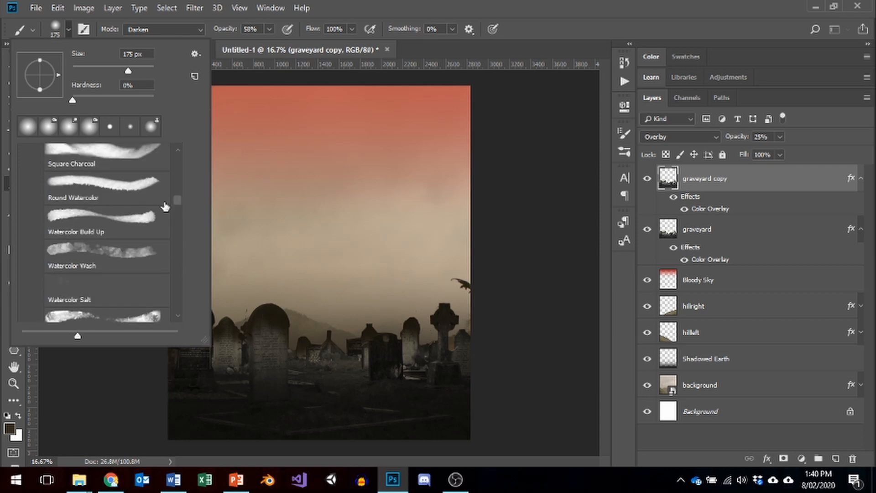
scroll(111, 279, down, 2)
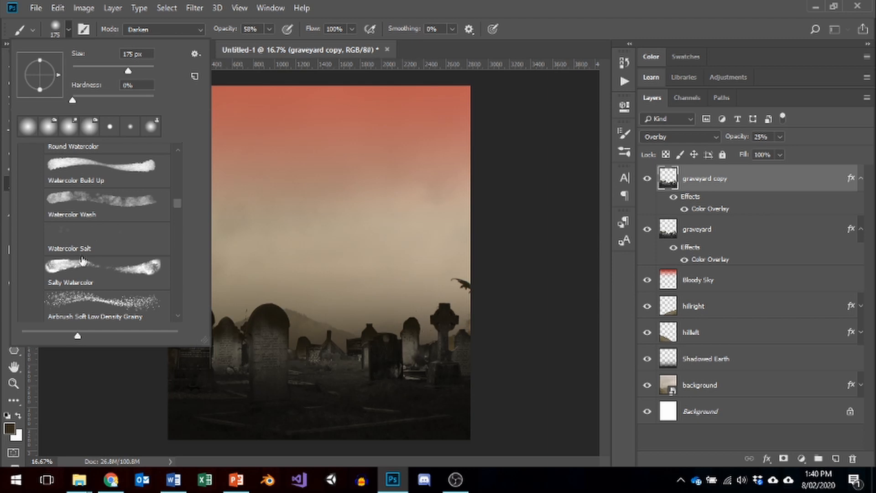
scroll(82, 260, down, 5)
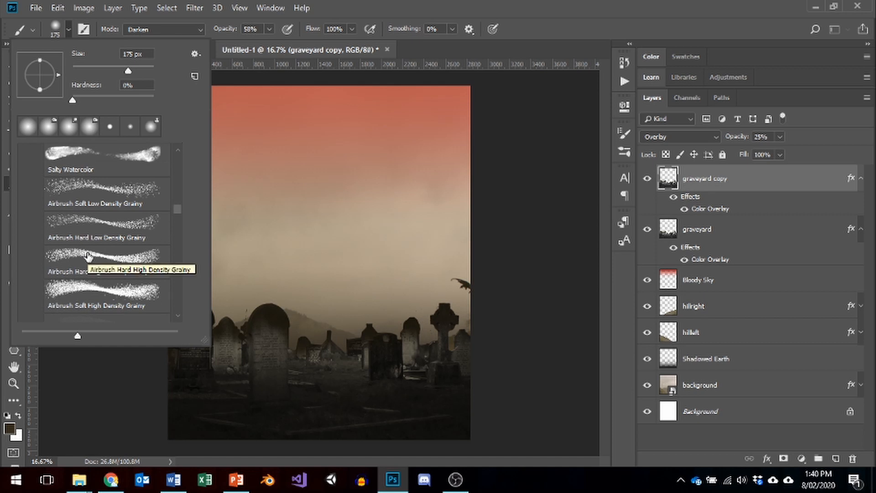
scroll(88, 256, down, 10)
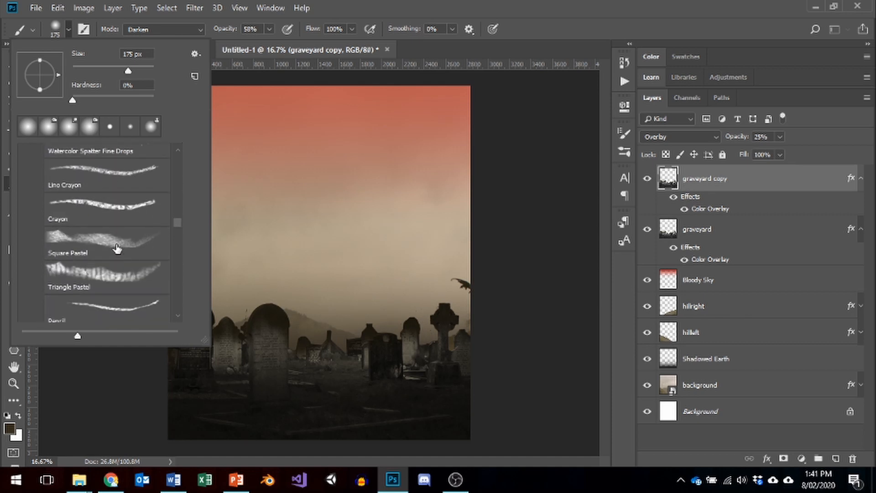
scroll(117, 248, down, 5)
scroll(117, 248, down, 5)
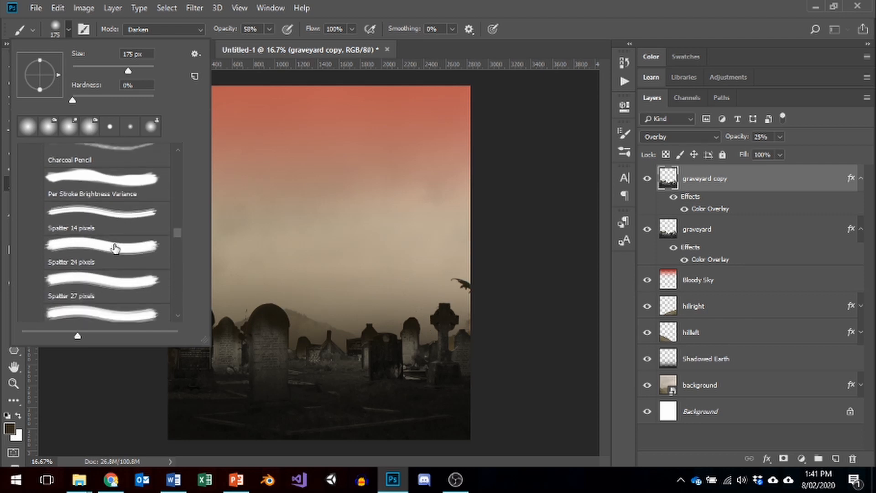
scroll(114, 250, down, 6)
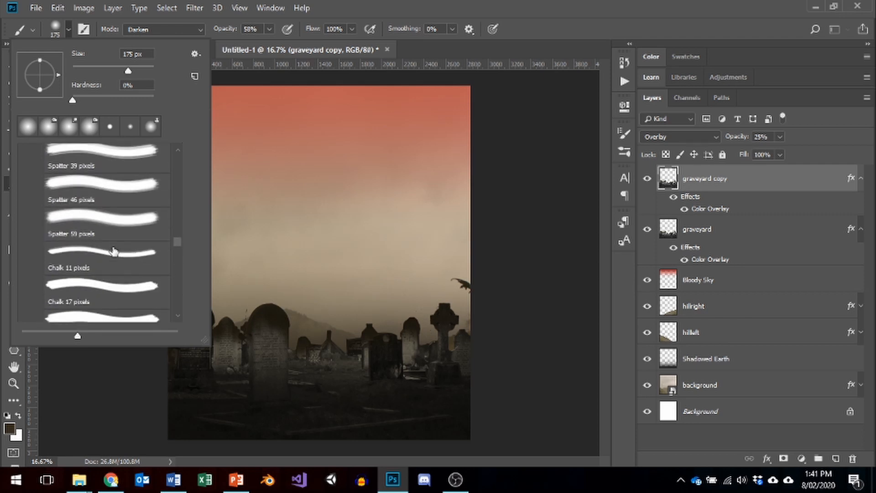
scroll(113, 249, down, 7)
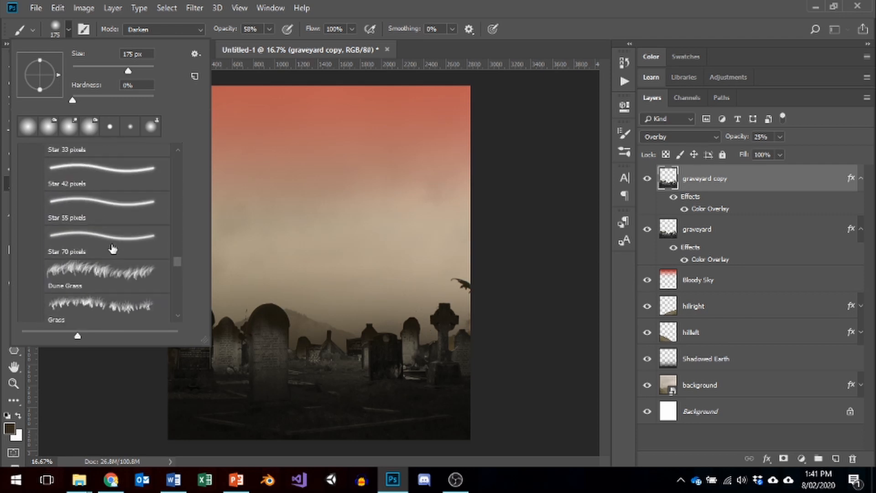
scroll(112, 249, down, 2)
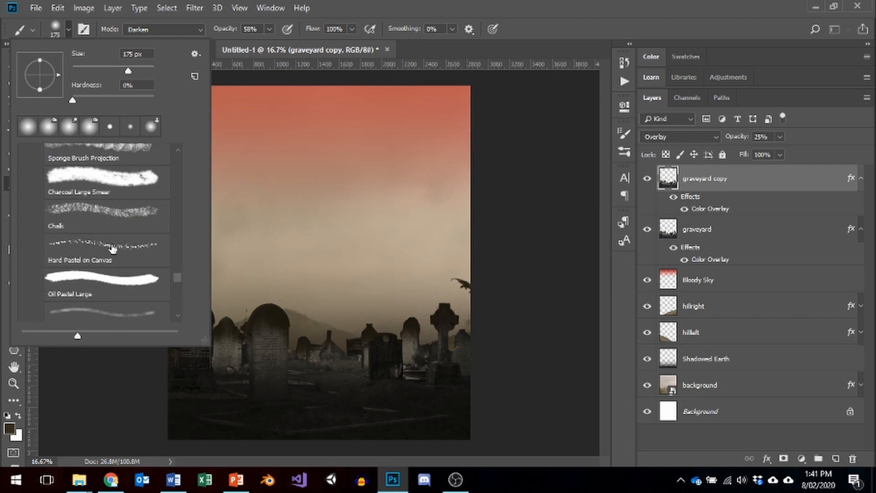
scroll(113, 248, down, 3)
scroll(110, 247, up, 1)
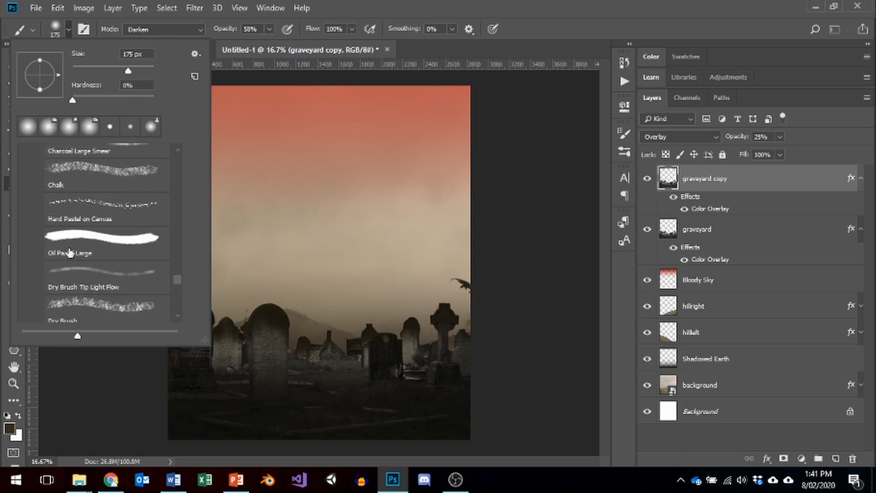
click(95, 236)
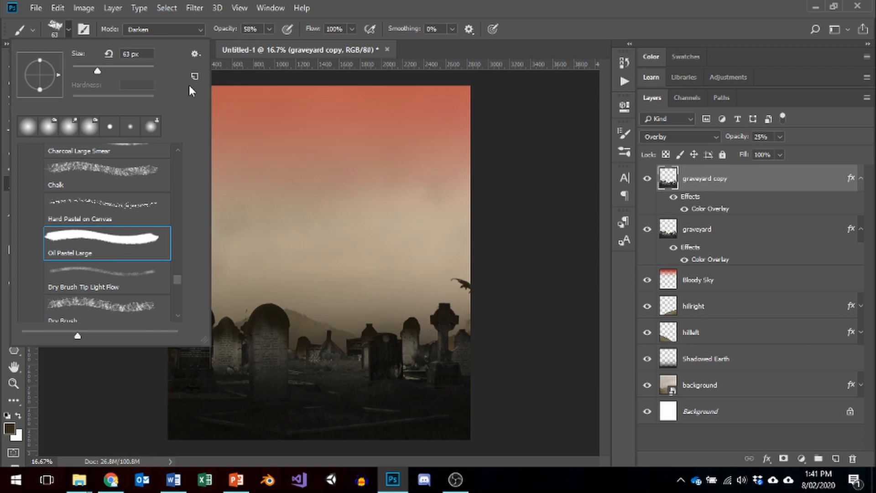
double_click(84, 246)
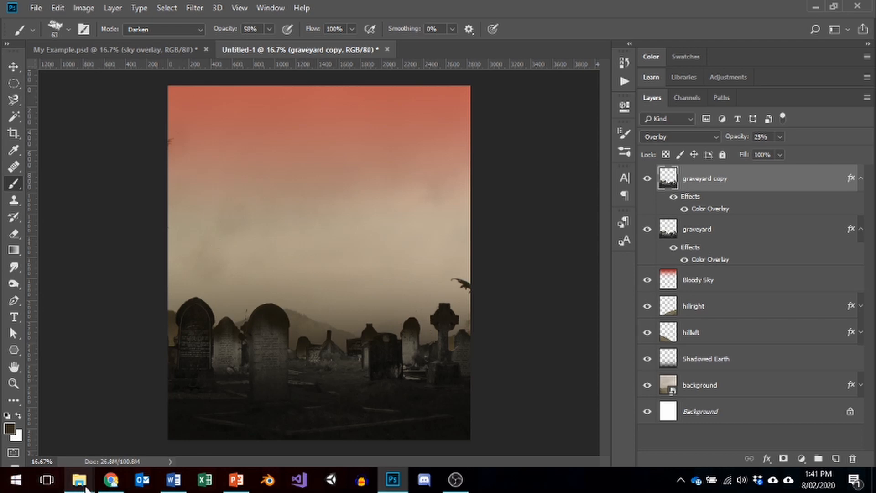
Place house.psd from the B-Grade Movie Poster folder in File Explorer and move it over the leftmost headstones
mouse_move(79, 479)
click(250, 431)
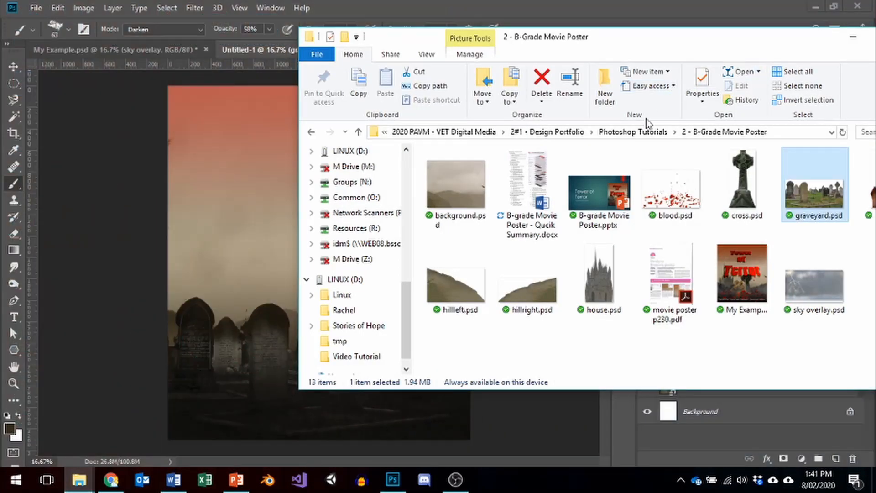
drag(582, 299, 212, 272)
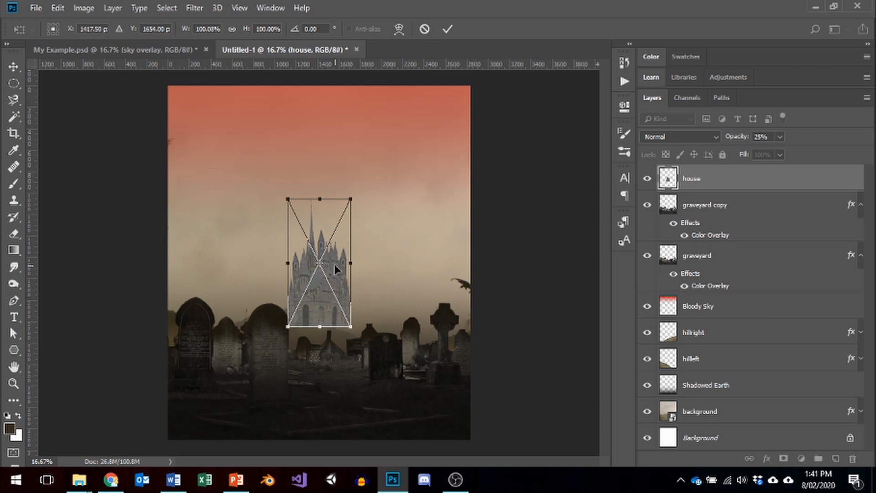
drag(303, 265, 189, 278)
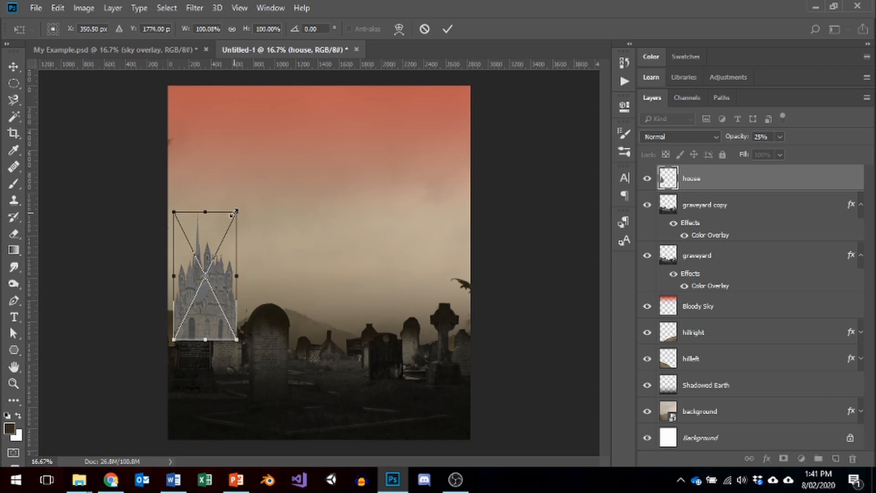
Try to enlarge the house from its upper right corner, and undo the transform change
drag(232, 214, 275, 168)
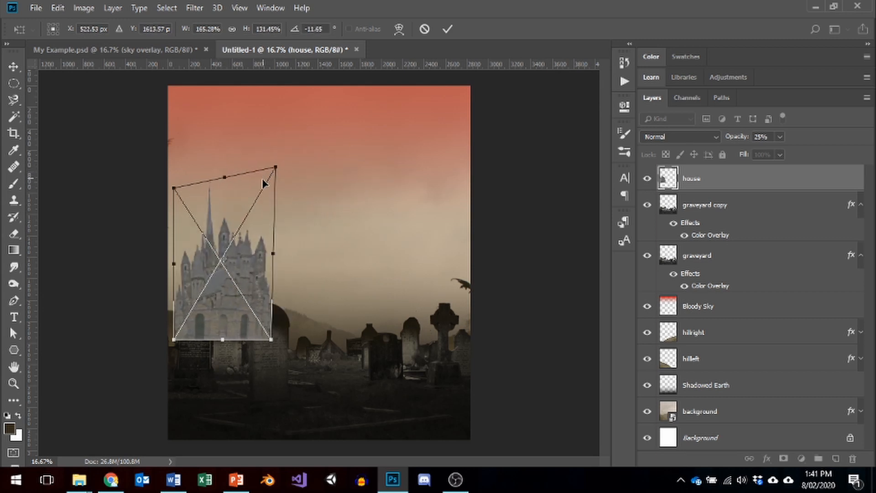
key(ctrl+z)
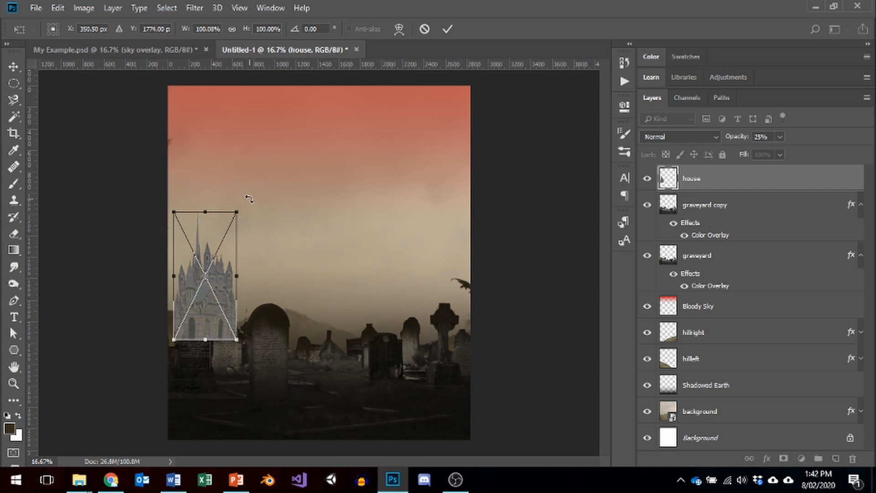
Try to rotate the house slightly clockwise, and undo the rotation
mouse_move(250, 194)
mouse_down()
mouse_move(286, 230)
mouse_move(262, 190)
mouse_up()
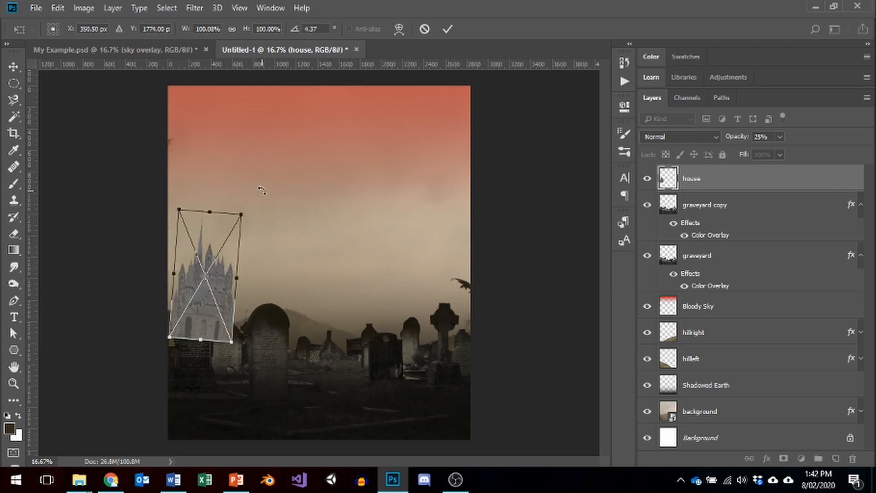
key(ctrl+z)
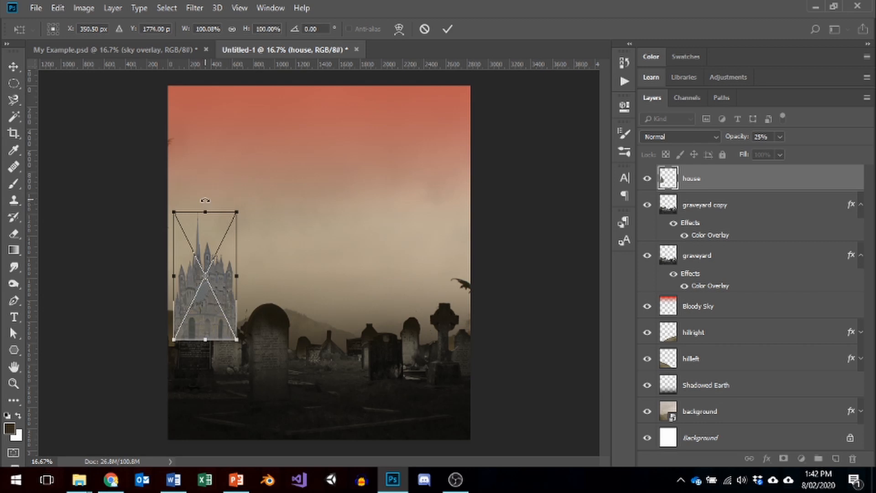
Distort the house by pulling its two upper corners up and outward, lower it slightly over the headstones, and commit the transform
click(58, 9)
mouse_move(94, 287)
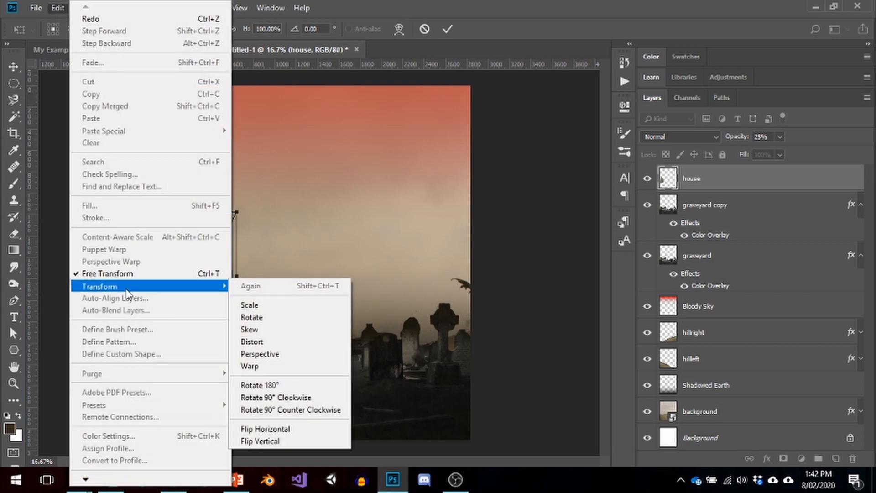
click(277, 346)
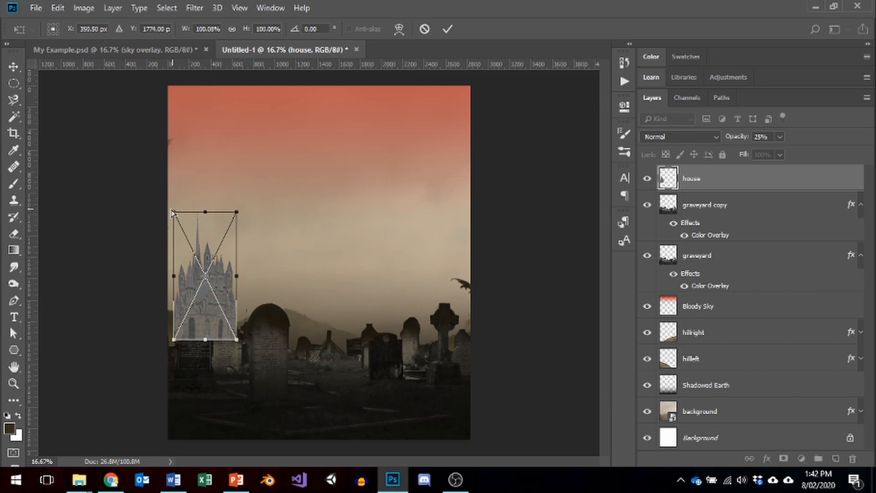
drag(174, 213, 167, 169)
drag(237, 214, 244, 207)
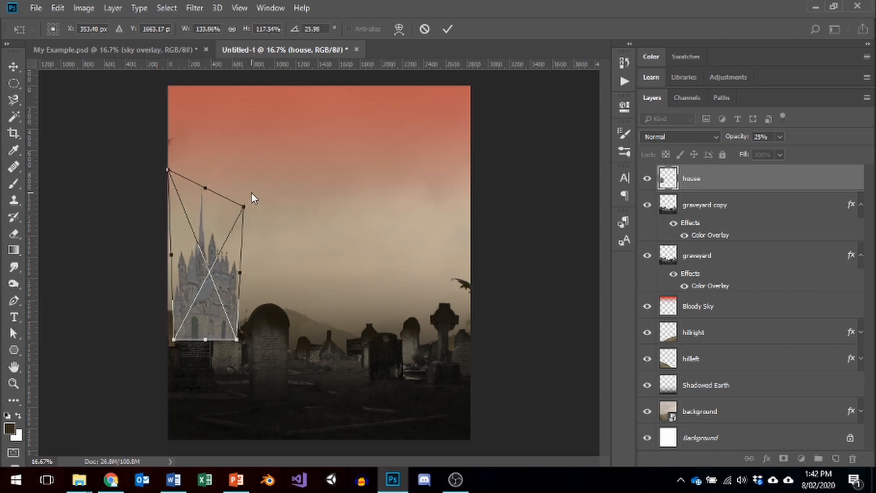
drag(199, 321, 200, 334)
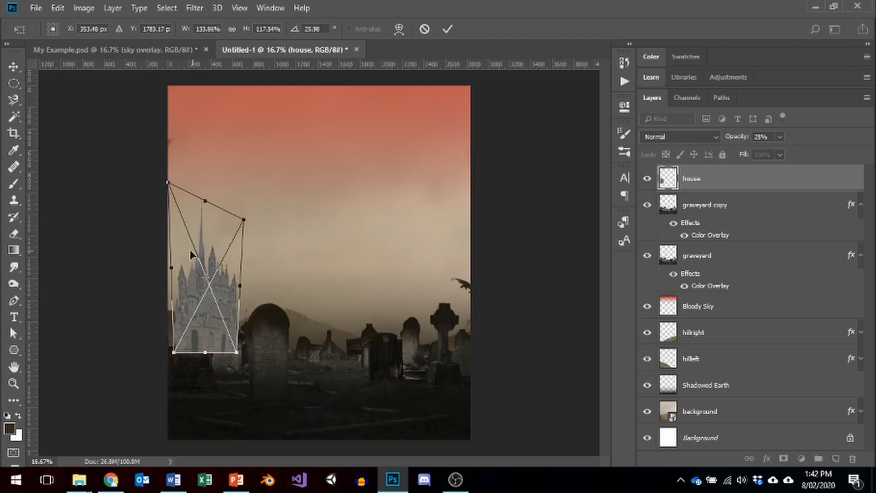
click(448, 29)
key(b)
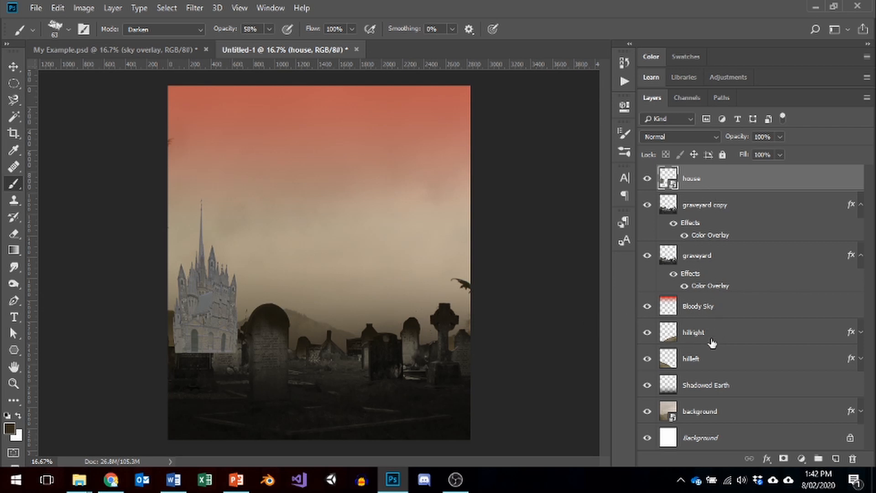
Reorder the layers so house sits directly below graveyard and Bloody Sky is topmost, and select the house layer
drag(696, 182, 694, 330)
drag(701, 288, 708, 178)
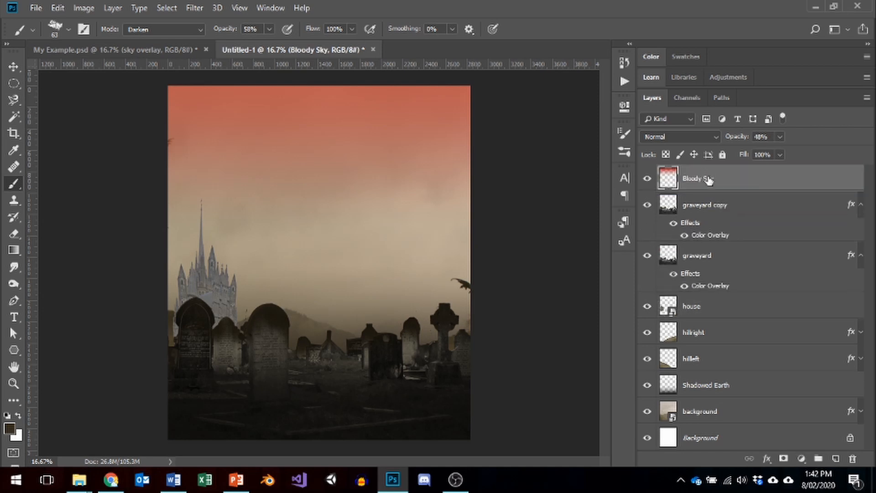
click(700, 314)
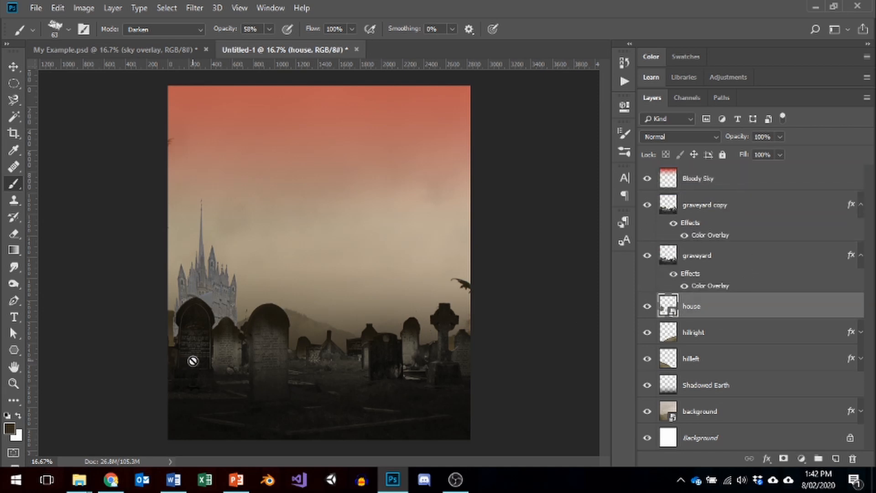
Open the Filter Gallery for the house layer and choose the Angled Strokes filter from Brush Strokes
click(195, 7)
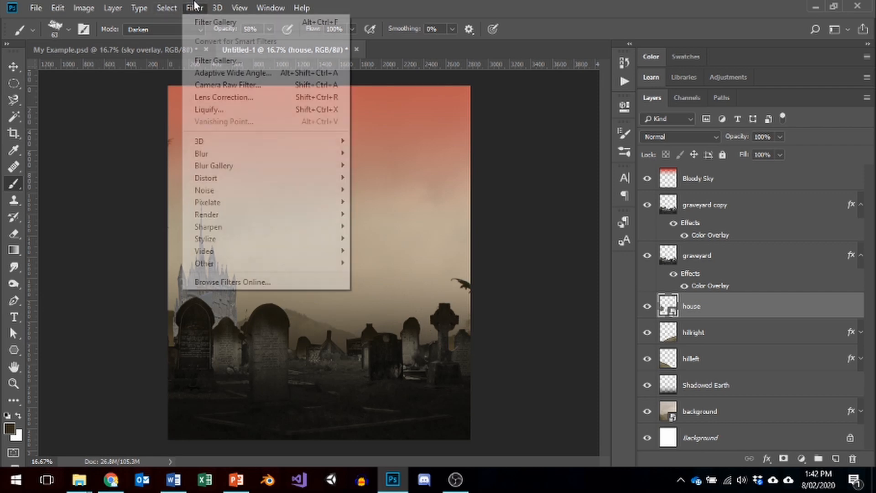
click(214, 23)
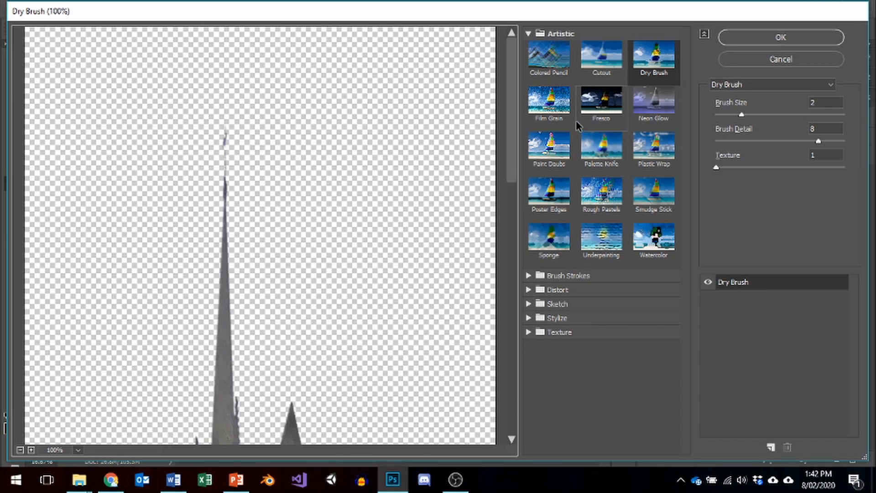
click(529, 275)
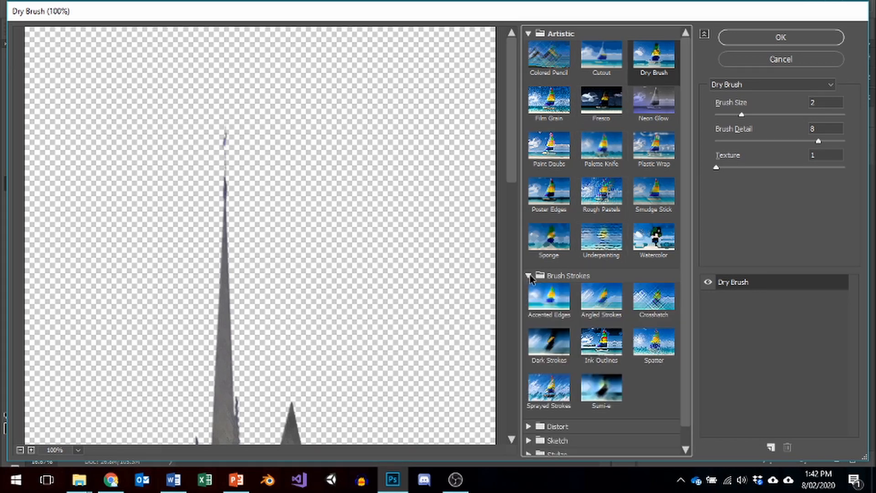
click(562, 310)
click(619, 301)
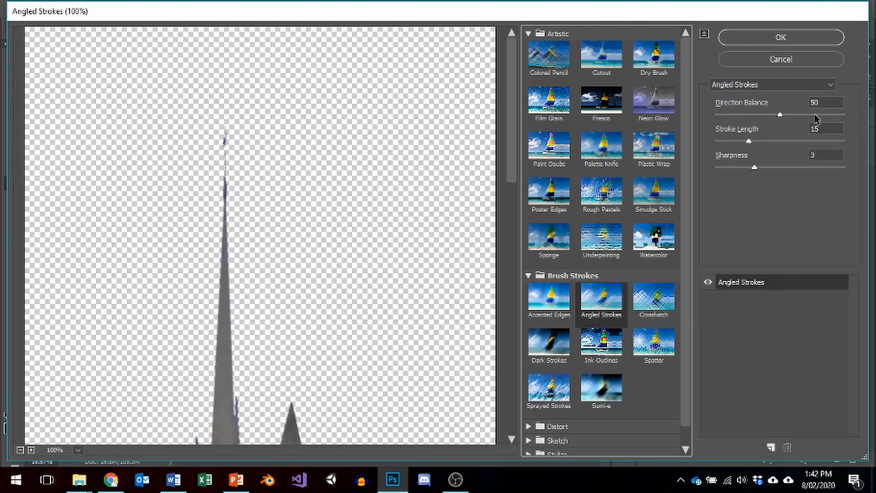
Set the Angled Strokes direction balance to 32 and stroke length to 11, and inspect the house's towers and walls in the preview
click(824, 103)
text(32)
key(Tab)
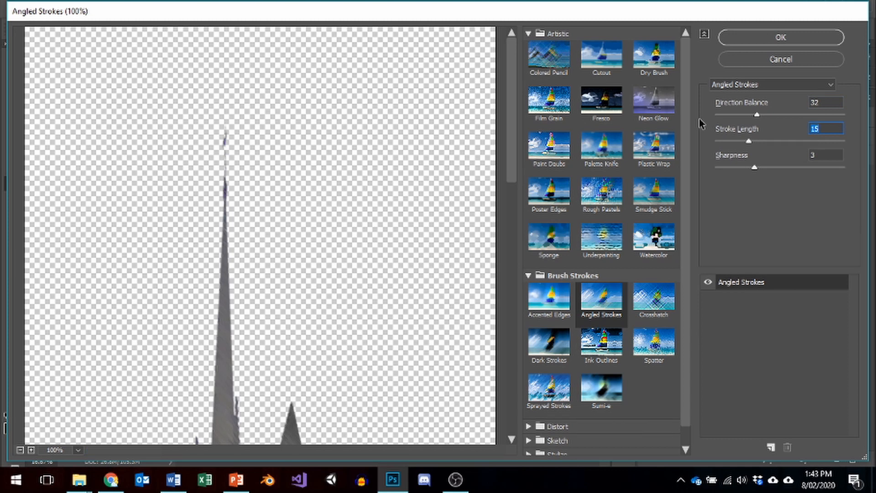
text(11)
key(Tab)
scroll(111, 299, down, 10)
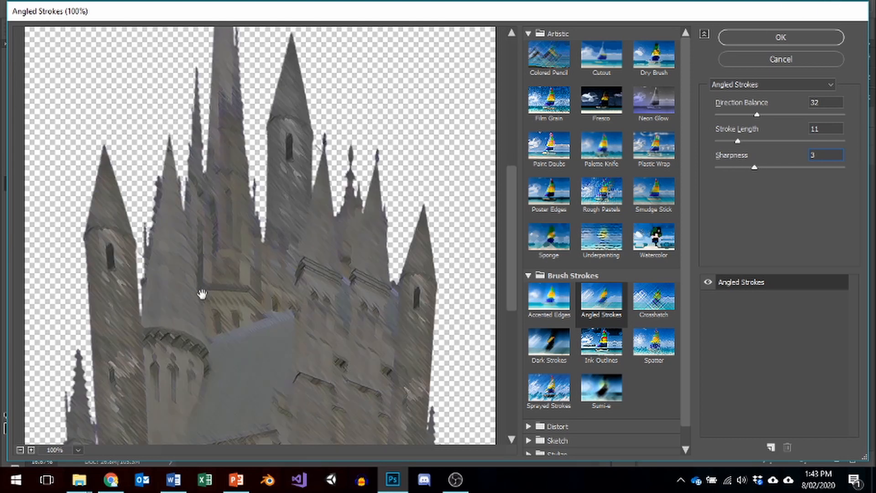
scroll(210, 306, down, 5)
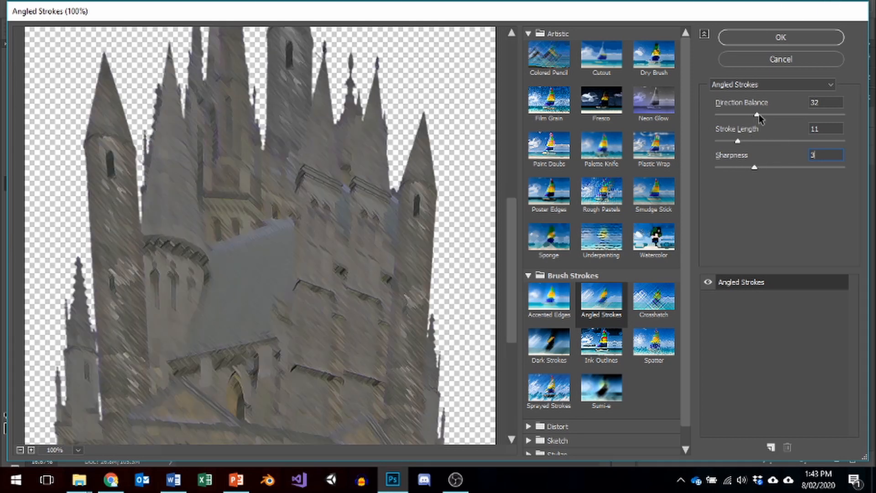
Test direction balances of 81 and 14, return to 32, and apply the Angled Strokes filter to the house
drag(762, 116, 828, 114)
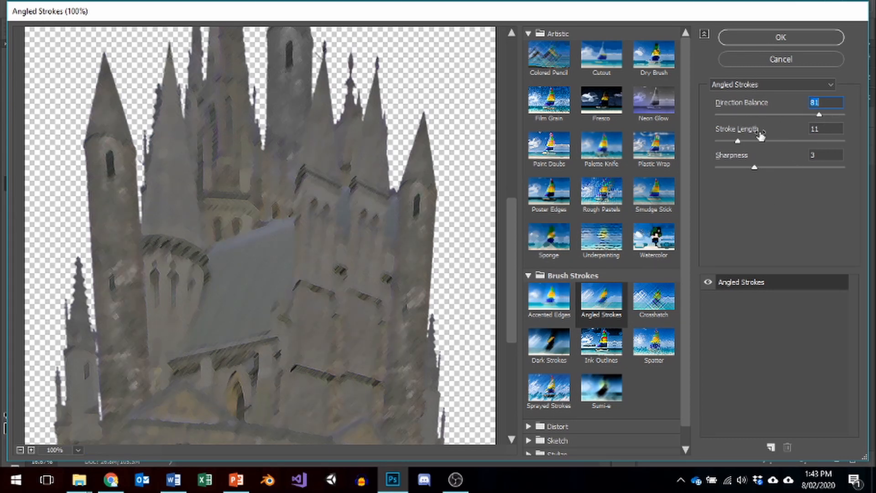
click(733, 116)
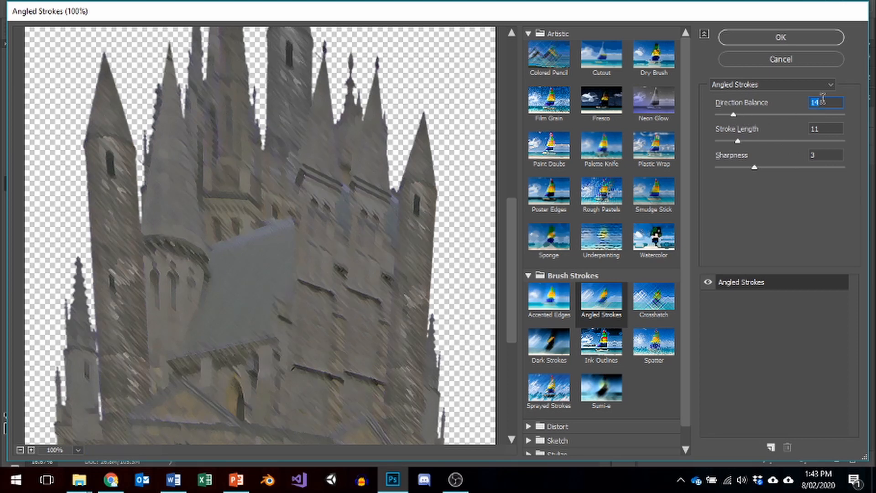
text(32)
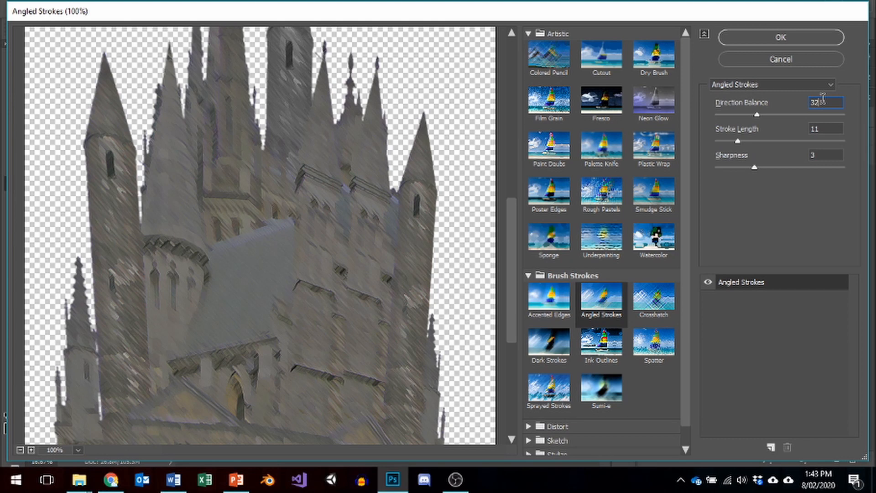
click(810, 38)
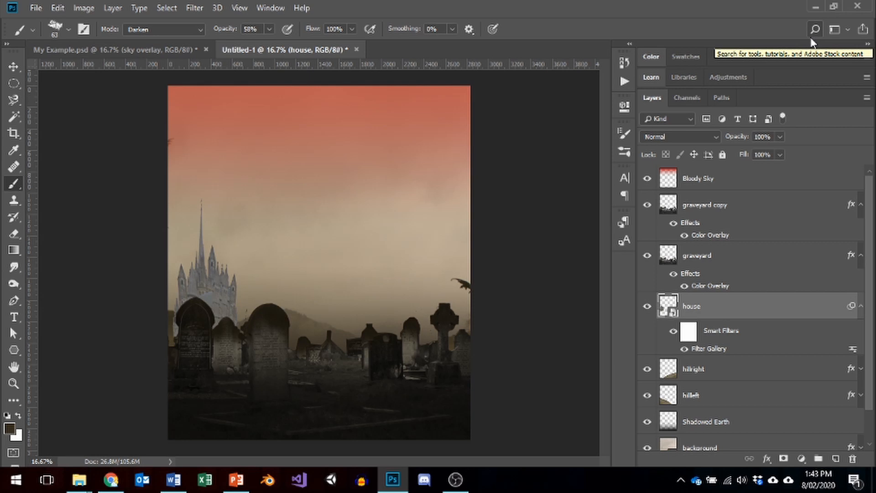
Copy the layer style from graveyard copy onto the house layer, and rasterize the house layer
right_click(711, 204)
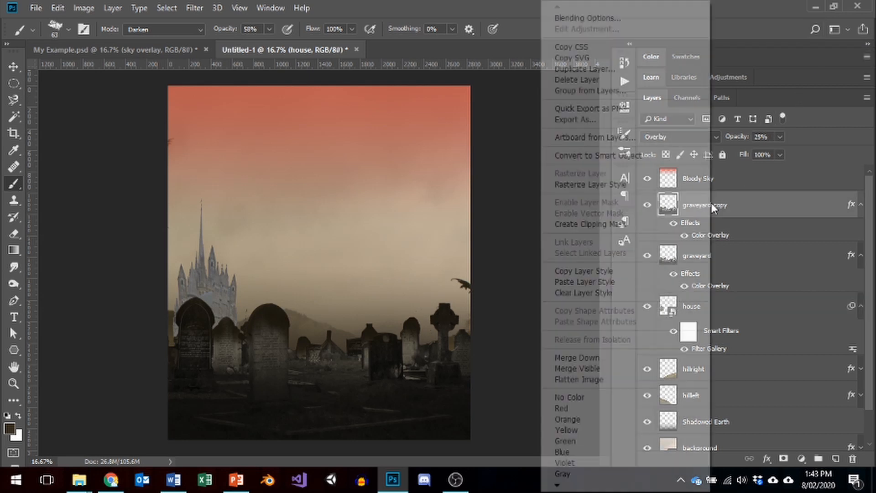
click(584, 272)
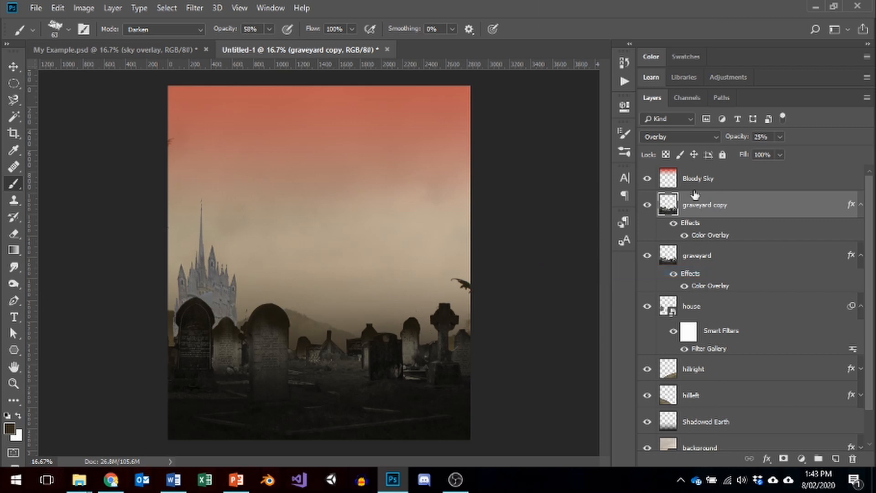
right_click(705, 307)
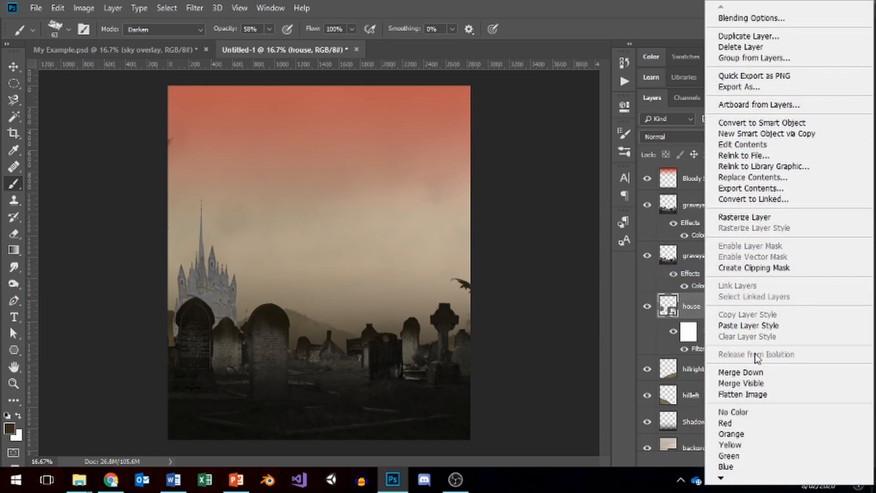
click(757, 328)
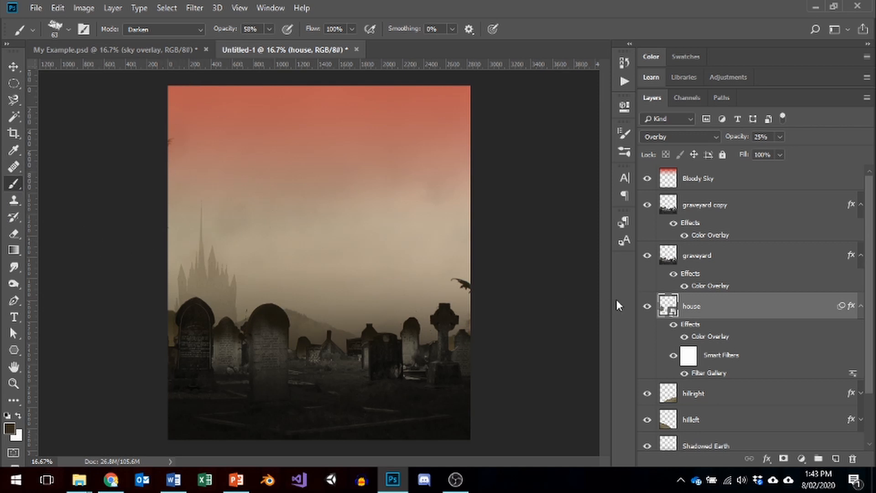
right_click(692, 307)
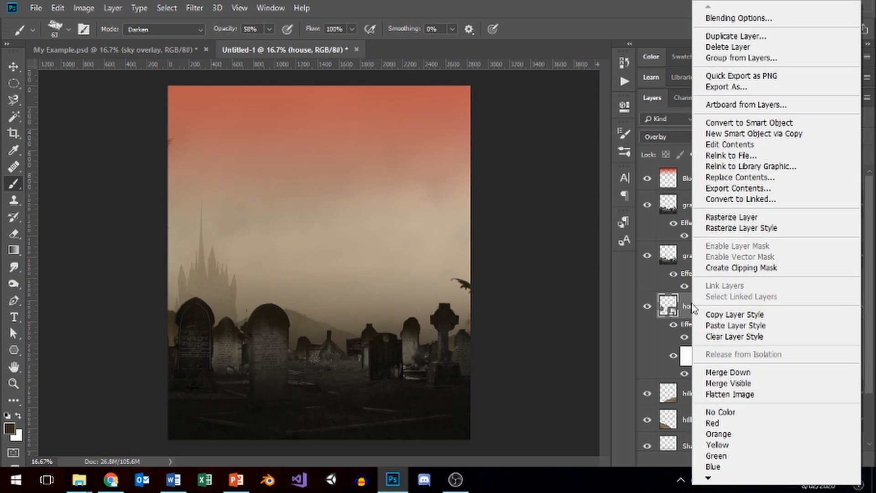
click(730, 218)
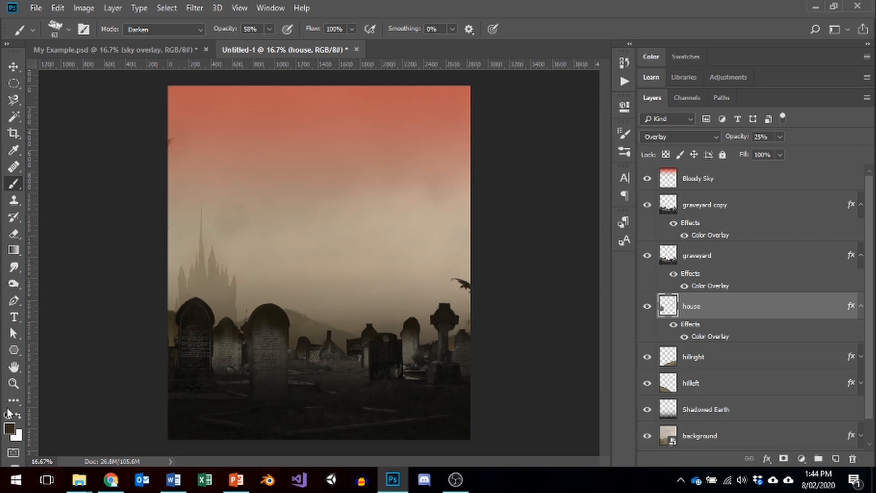
Set the foreground colour to R 50, G 40, B 23
click(10, 431)
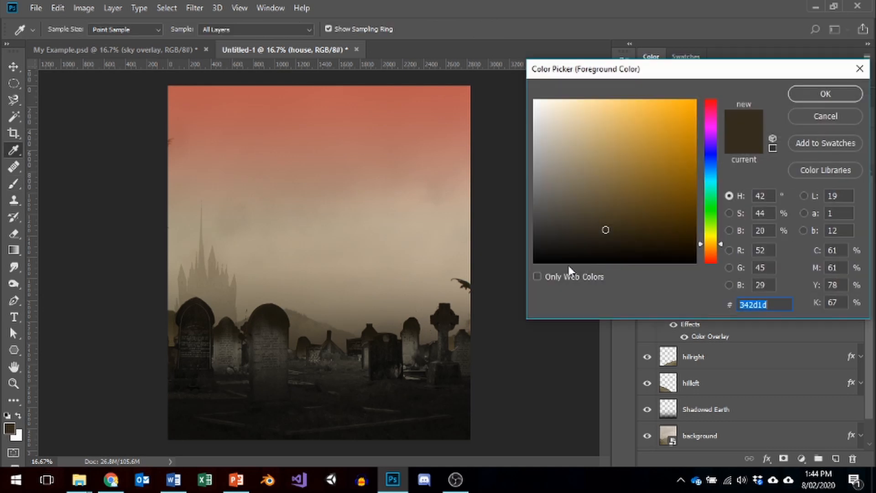
double_click(767, 250)
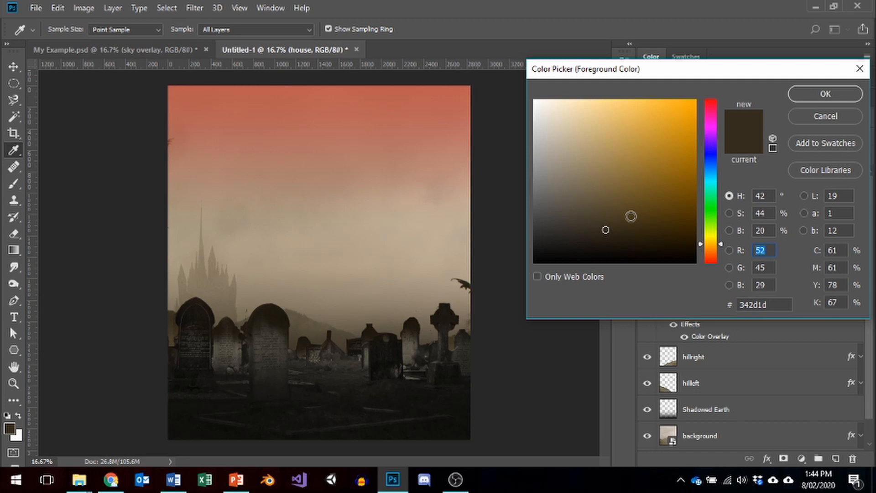
text(50)
key(Tab)
text(4)
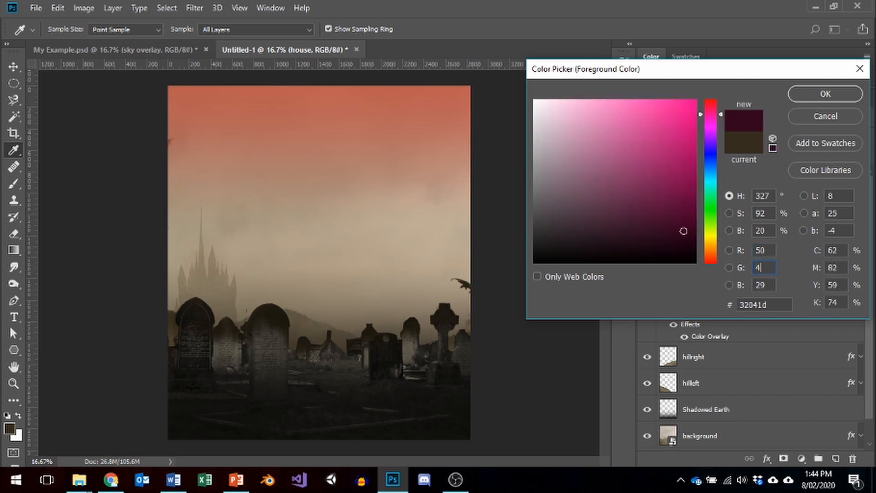
text(0)
key(Tab)
text(23)
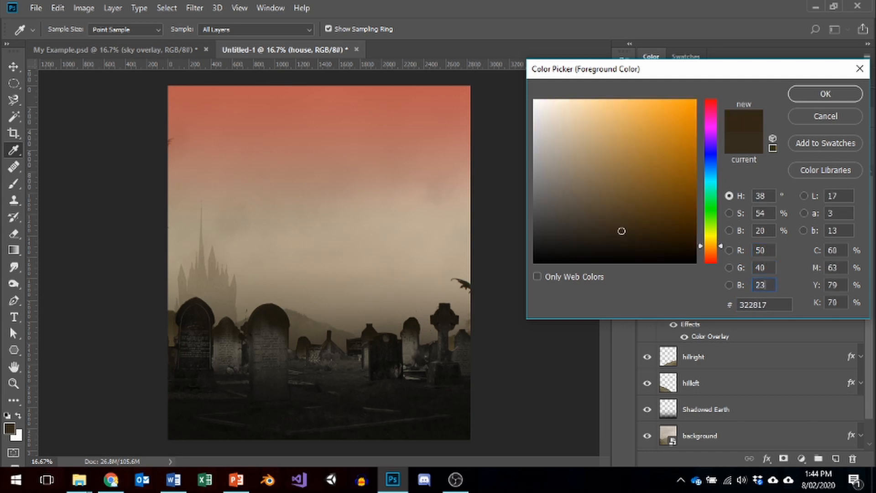
key(Tab)
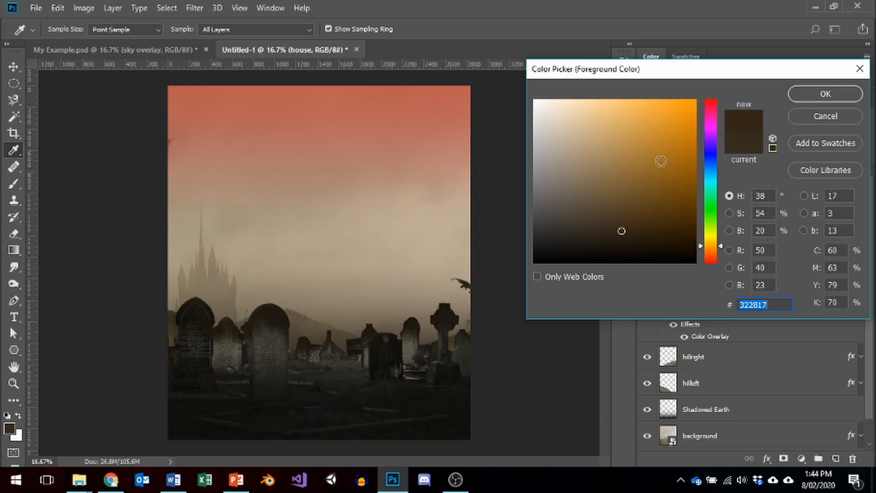
click(836, 98)
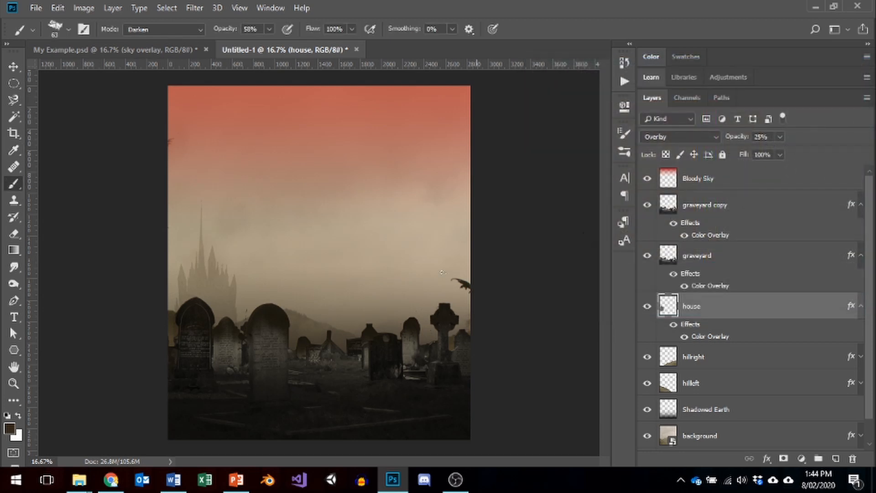
Lower the brush opacity to 22% and set its blending mode to Normal
click(269, 30)
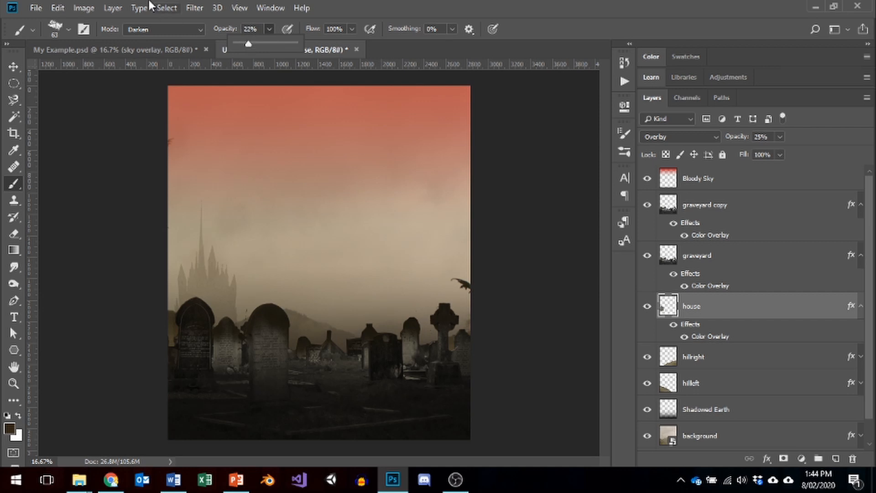
click(198, 29)
click(133, 43)
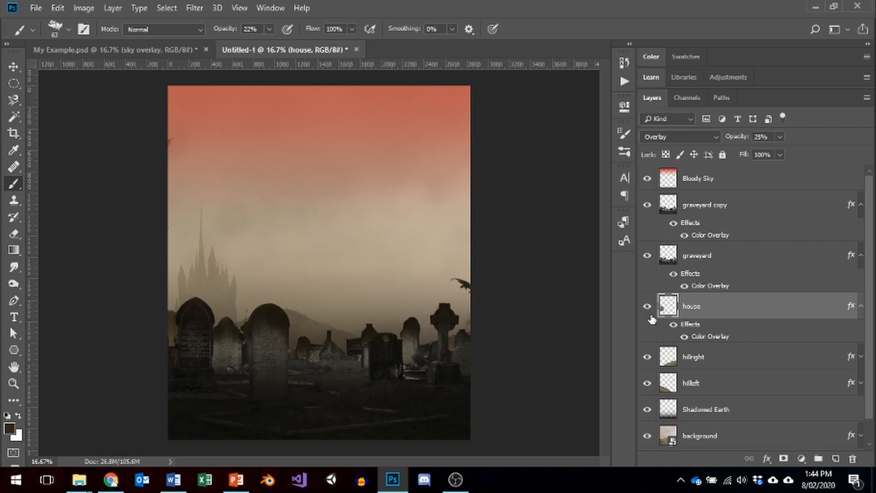
click(12, 117)
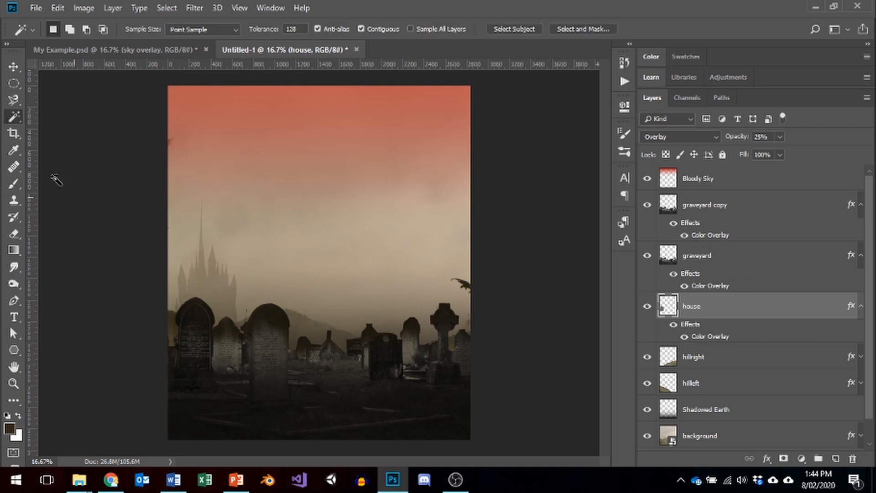
right_click(14, 117)
click(55, 118)
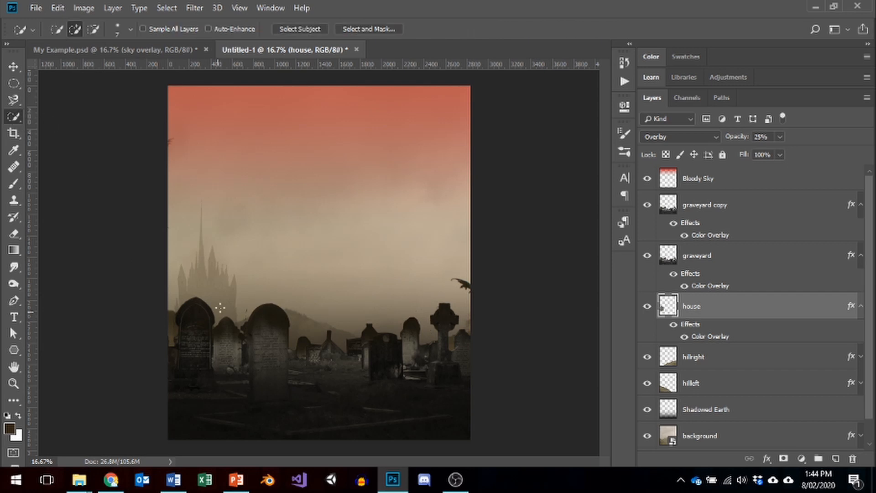
drag(206, 296, 215, 265)
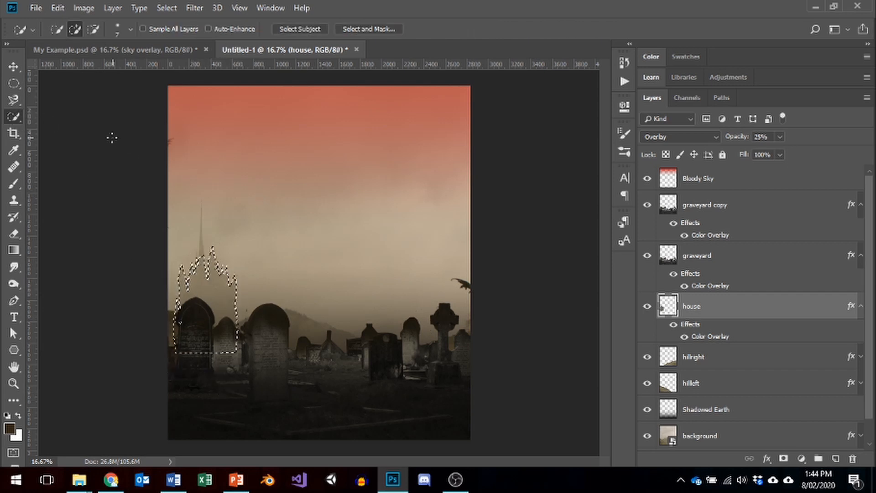
key(ctrl+d)
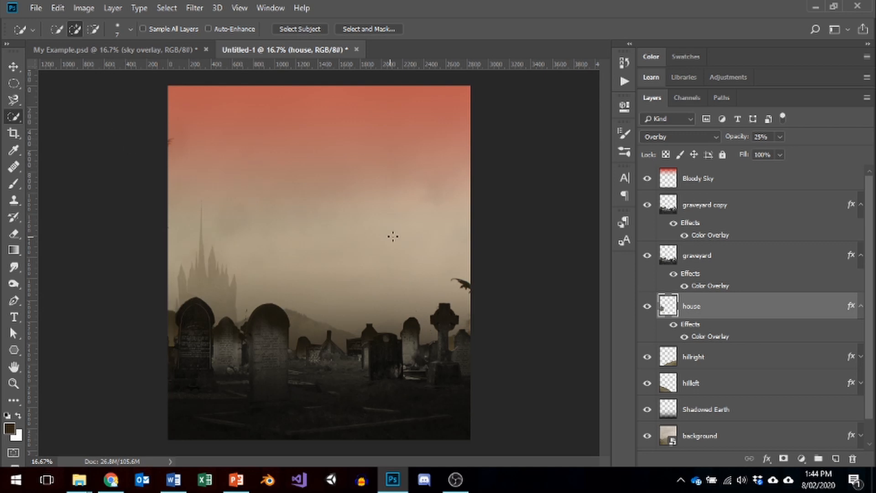
Select the house's outline by magic-wanding the empty area of its layer and inverting the selection
right_click(13, 116)
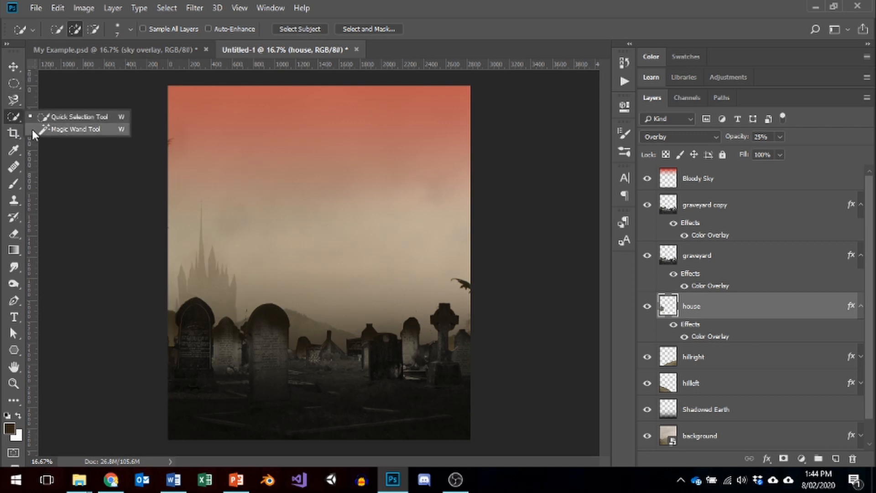
click(31, 128)
click(451, 218)
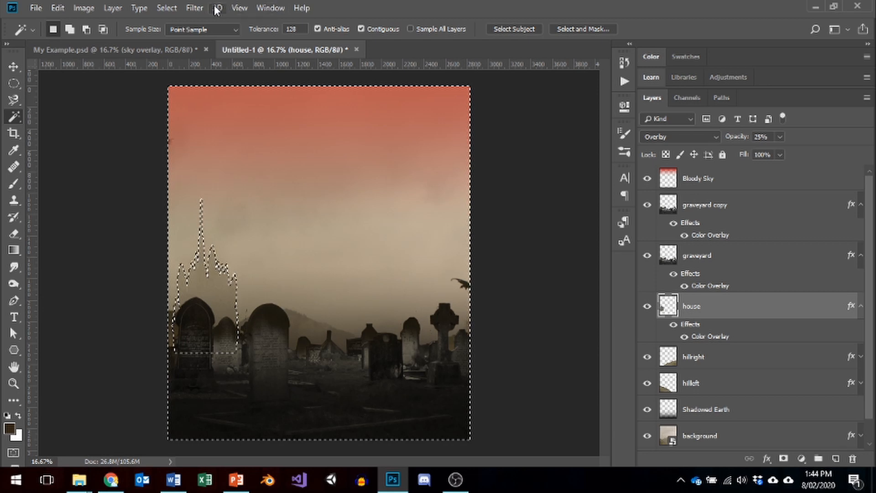
click(175, 9)
click(179, 58)
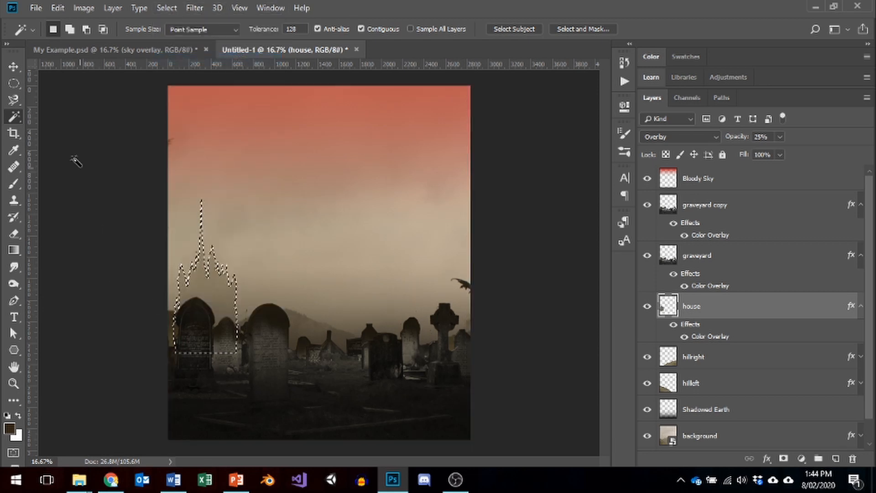
Raise the house layer's opacity to 100%, try the Dissolve blending mode, and set it to Normal
click(15, 185)
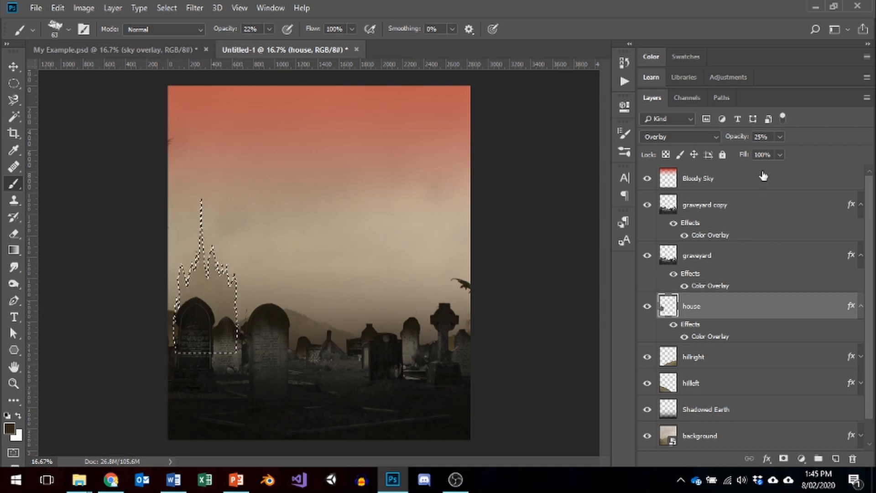
click(780, 137)
drag(780, 152, 824, 152)
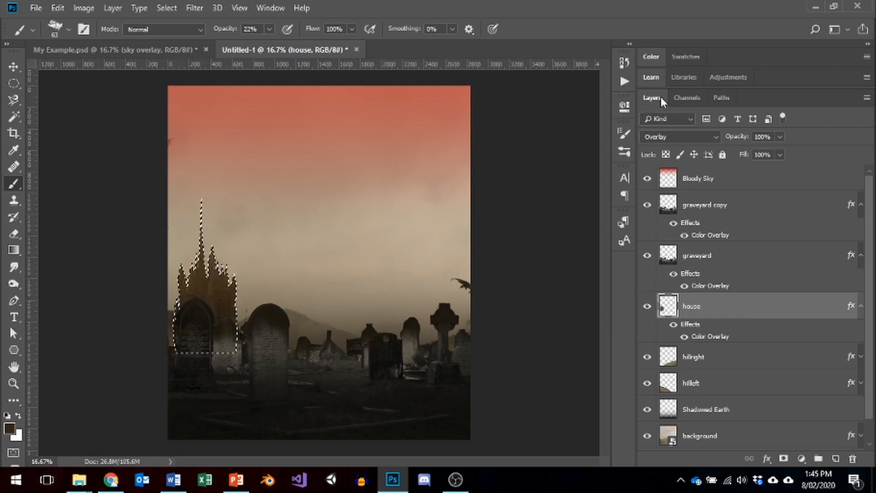
click(717, 136)
click(663, 156)
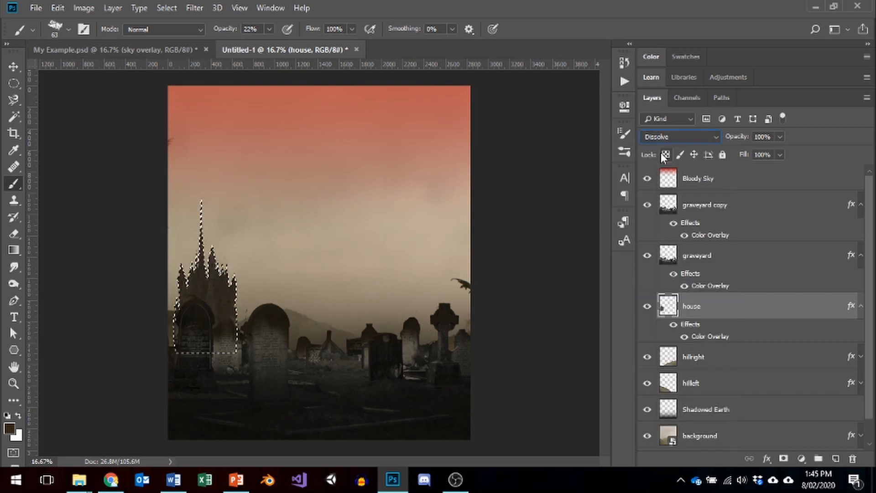
click(695, 137)
click(662, 147)
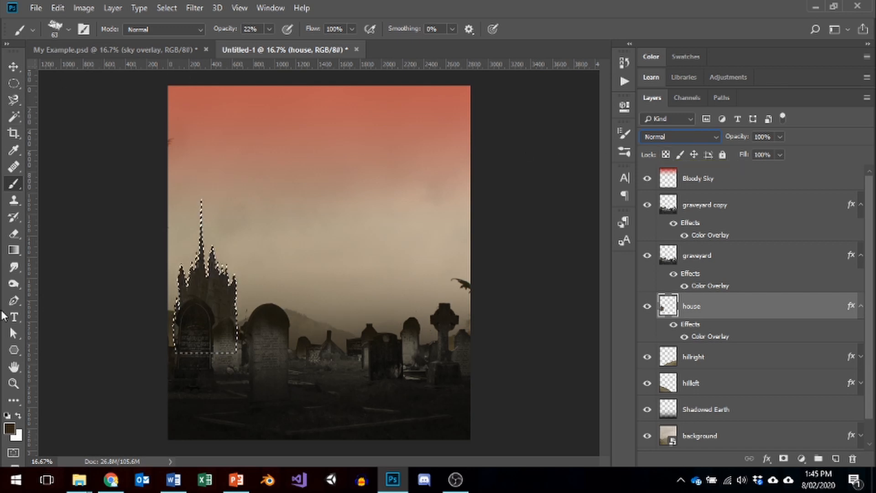
Set up the Dodge tool with a 300 px brush for lightening the selected house
click(14, 267)
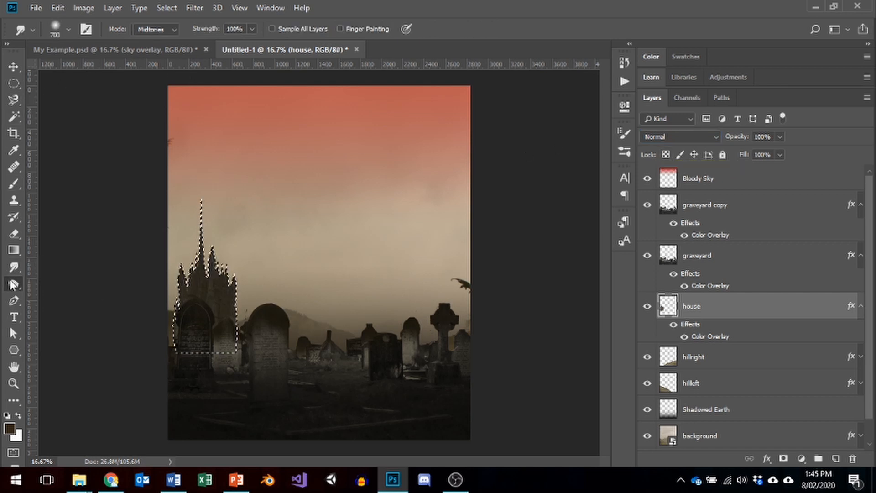
click(13, 283)
click(52, 283)
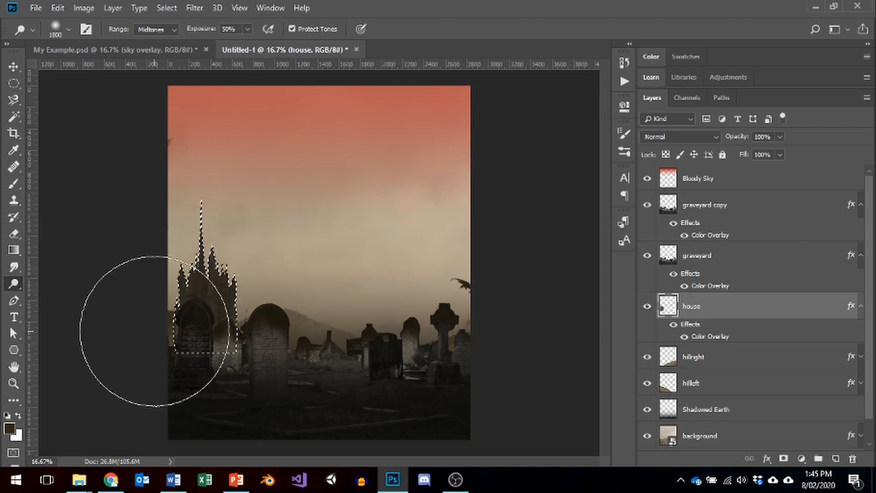
click(69, 29)
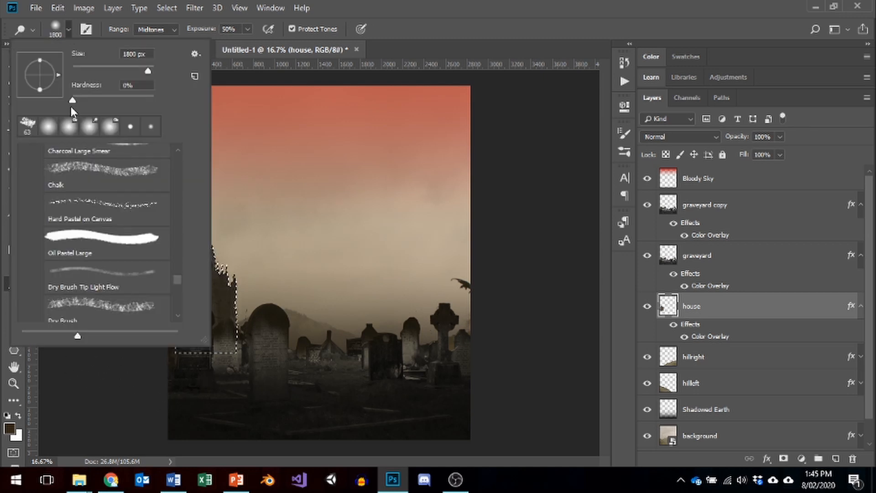
double_click(131, 54)
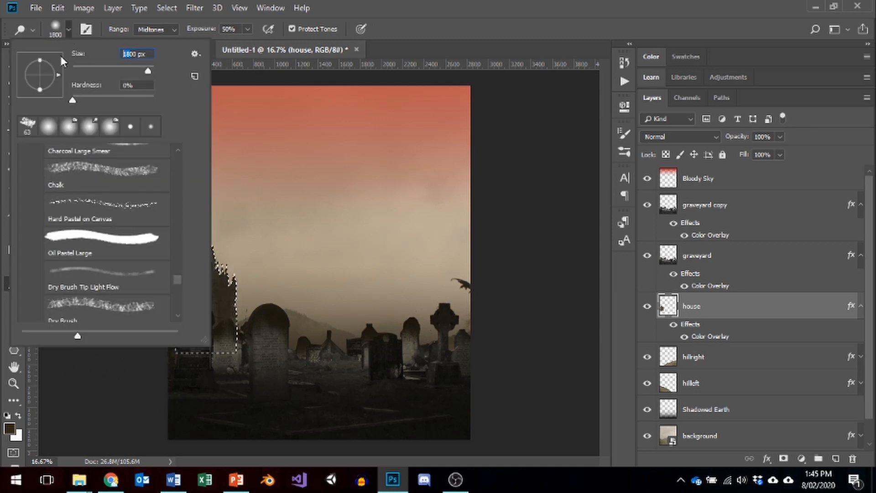
text(4300)
key(Tab)
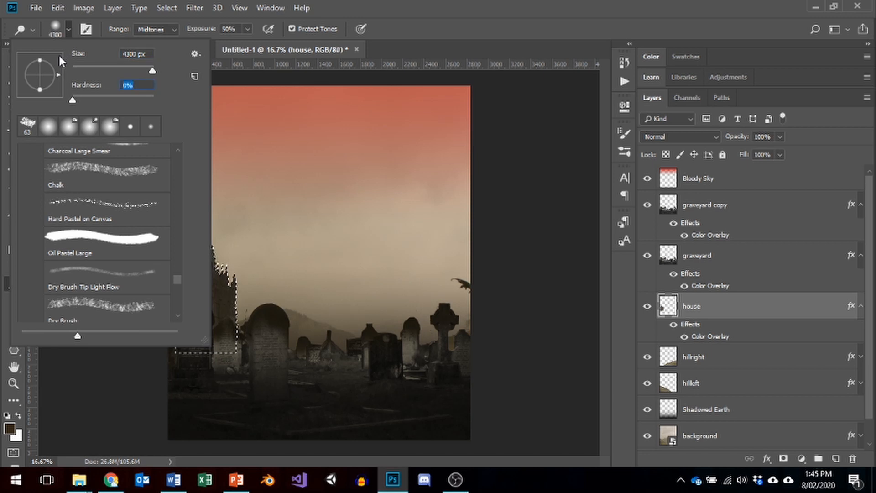
click(127, 53)
key(BackSpace)
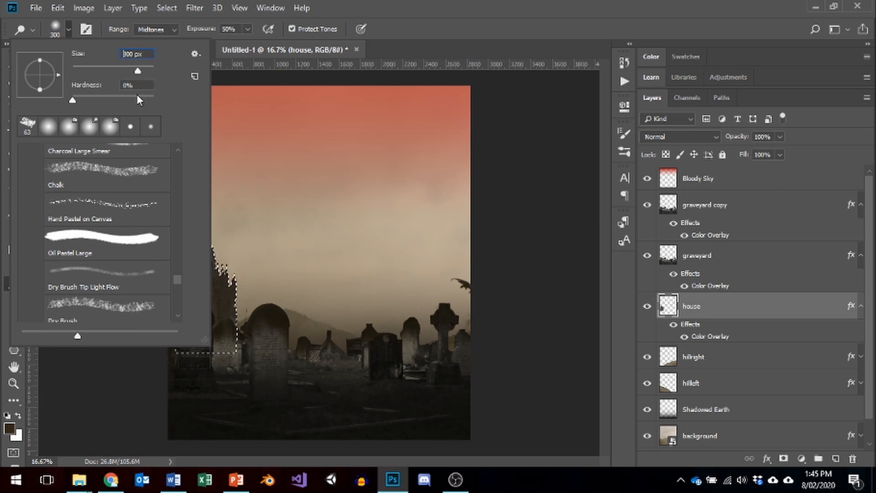
key(Tab)
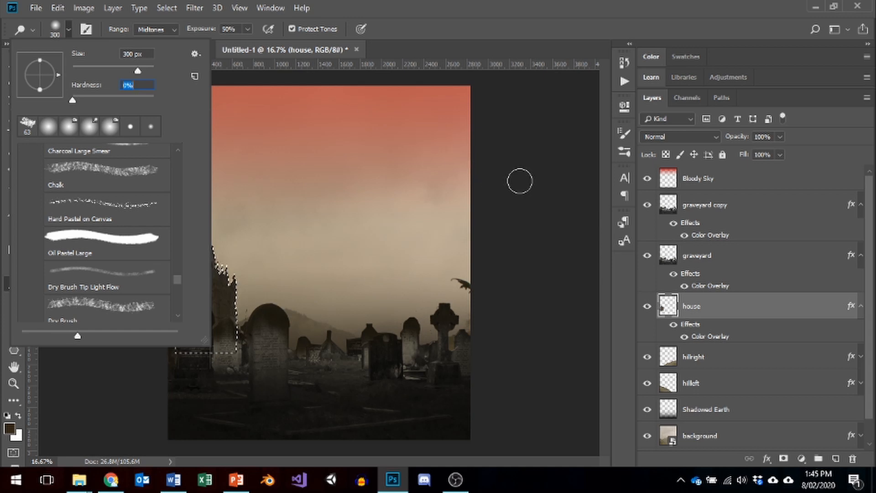
key(Return)
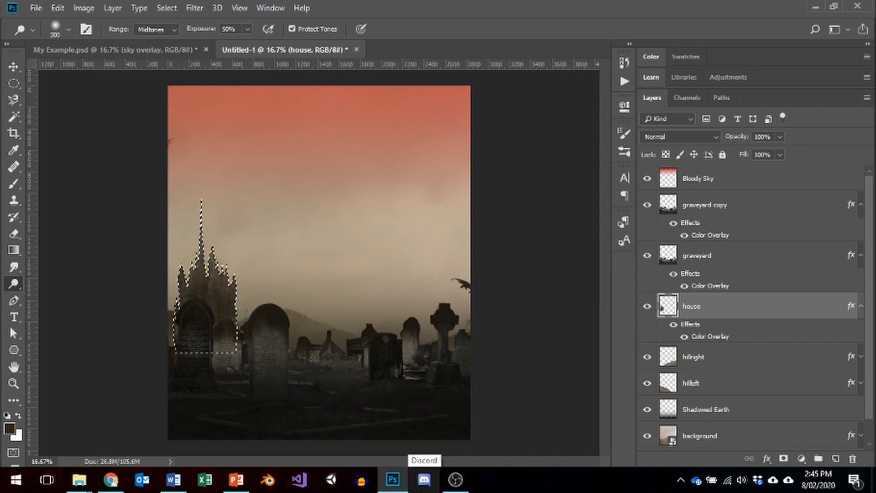
mouse_move(81, 478)
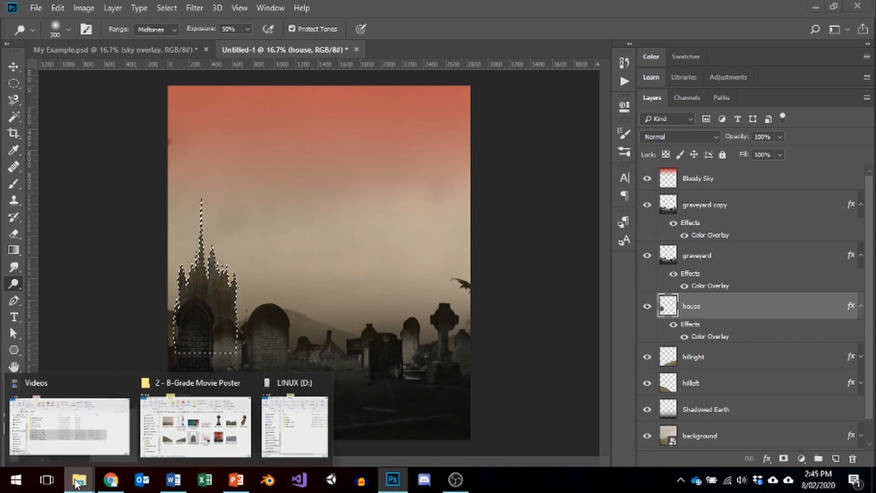
click(227, 411)
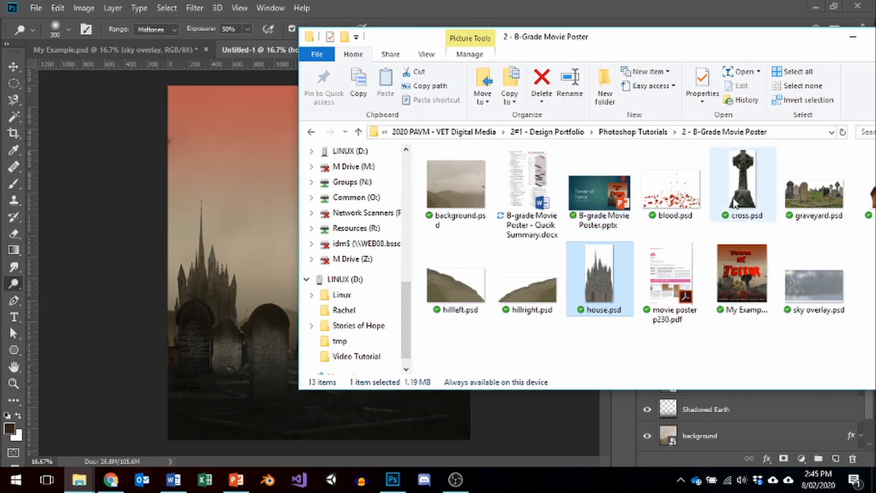
drag(736, 203, 264, 333)
drag(211, 248, 370, 287)
drag(397, 250, 378, 342)
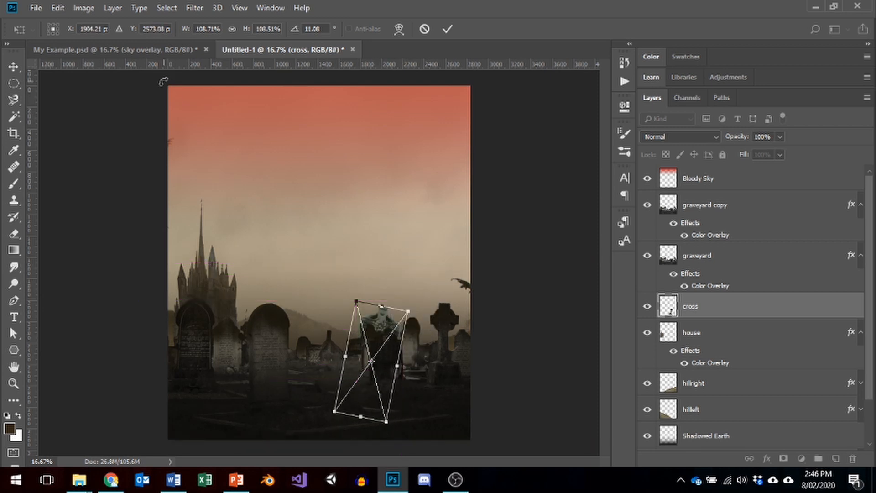
Check the finished example poster, and place cross.psd among the graves, scaled to about 147% and tilted about 19.5°
click(151, 50)
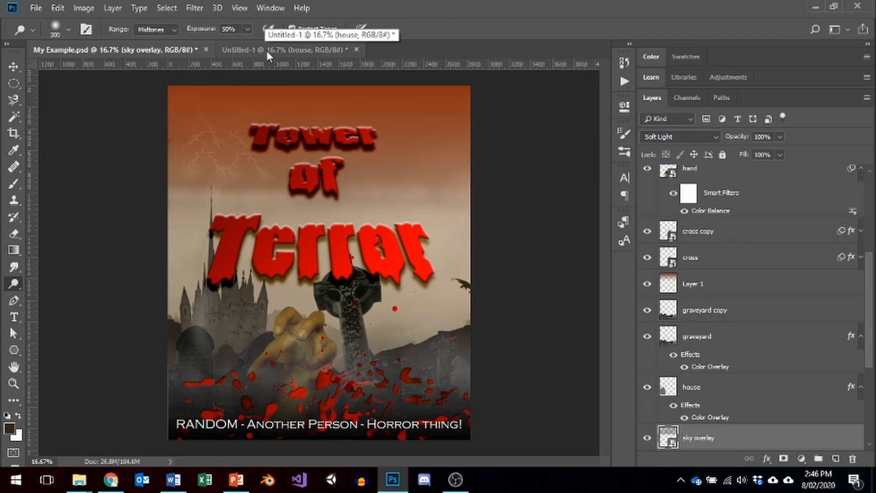
click(266, 51)
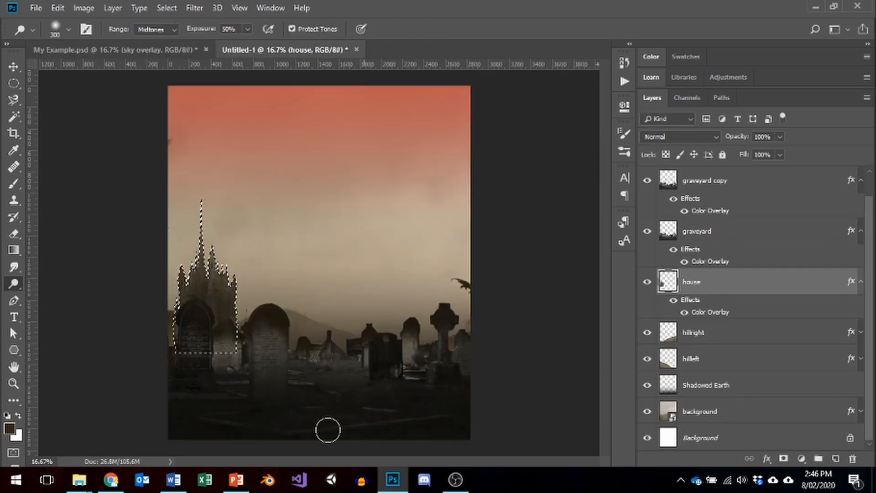
mouse_move(79, 479)
click(210, 422)
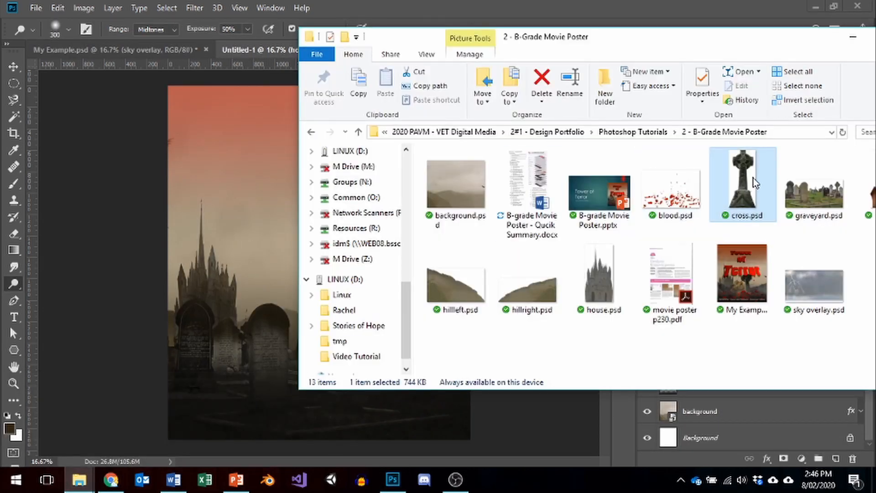
drag(755, 183, 237, 234)
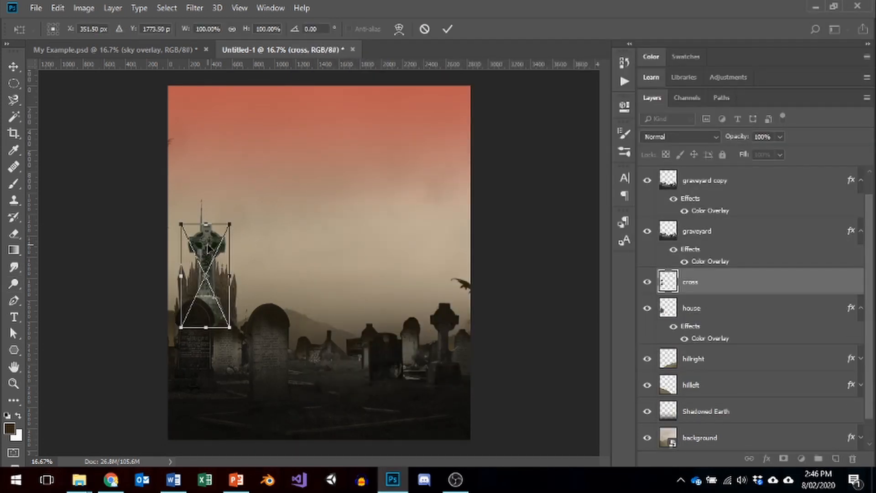
drag(218, 264, 453, 241)
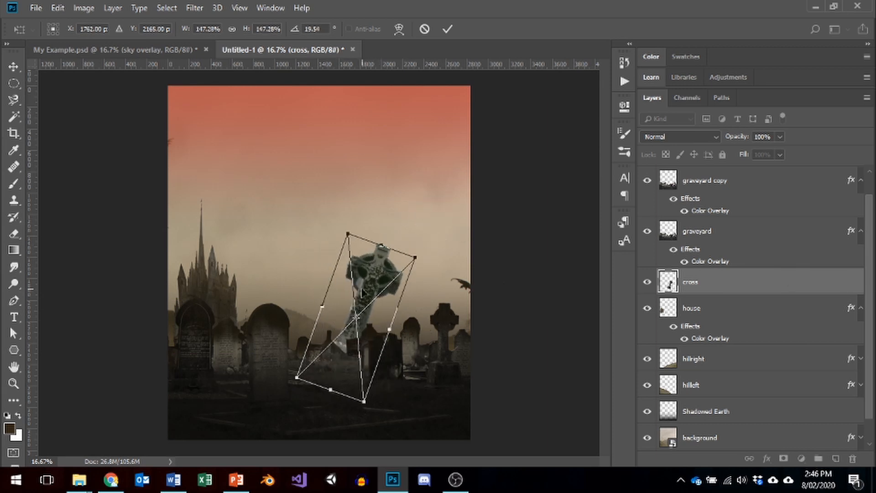
mouse_move(361, 293)
mouse_down()
mouse_move(372, 285)
mouse_move(377, 293)
mouse_up()
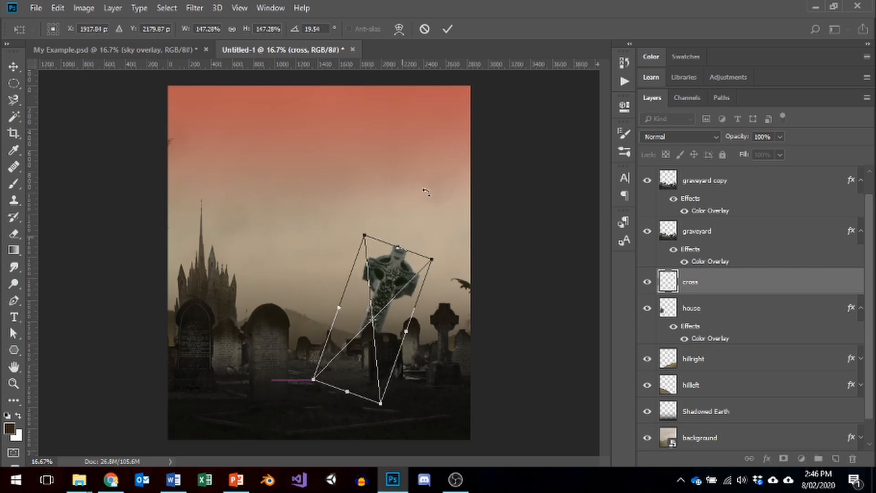
click(448, 30)
Move the cross layer above graveyard copy, and shift the cross down so its base reaches the poster's lower edge
key(o)
drag(741, 289, 724, 173)
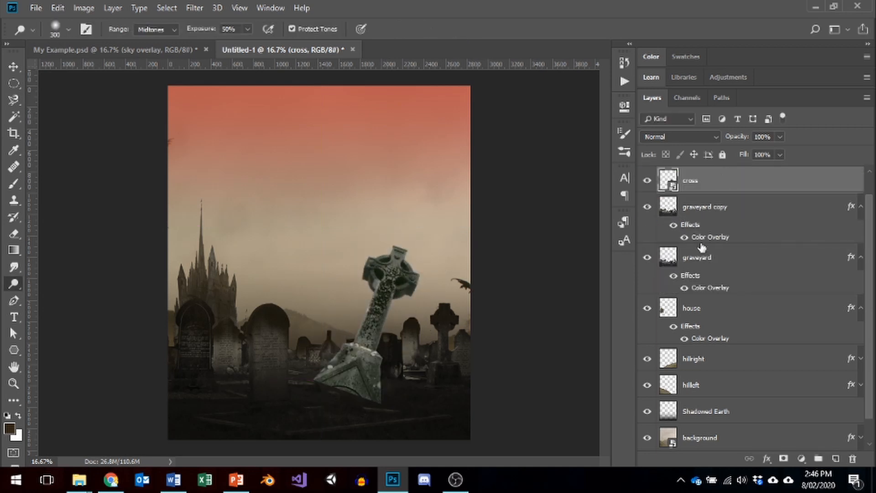
scroll(715, 269, up, 1)
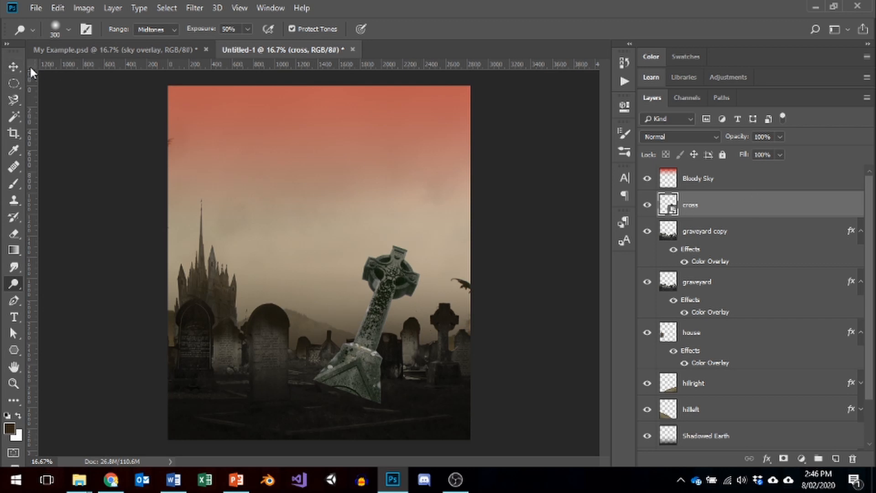
click(13, 67)
drag(356, 368, 342, 417)
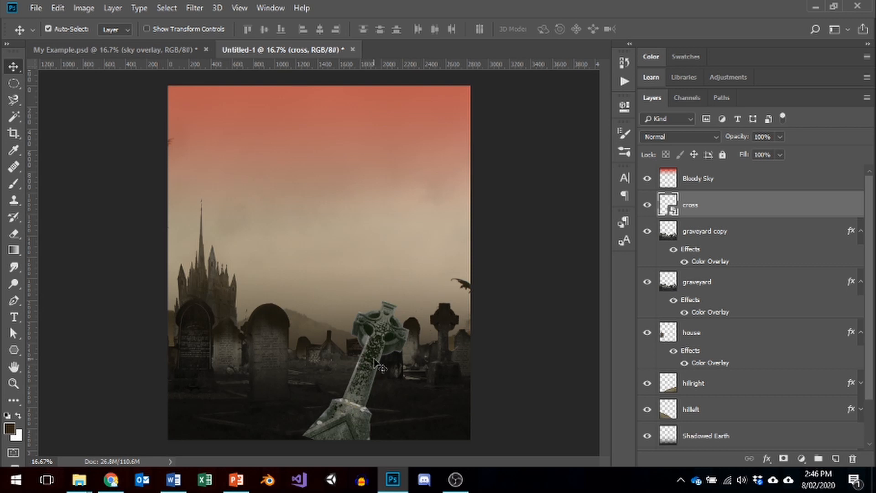
drag(375, 363, 367, 363)
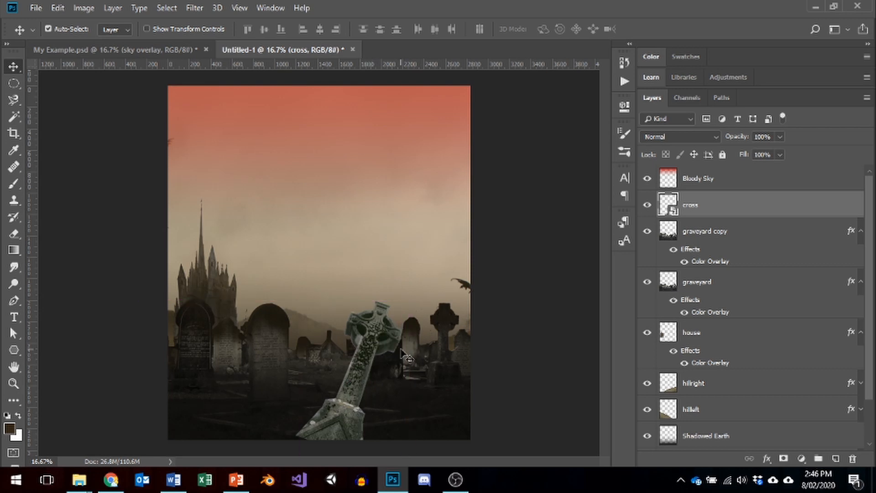
Move the Shadowed Earth layer directly above the cross layer, and make cross the active layer
drag(711, 436, 729, 189)
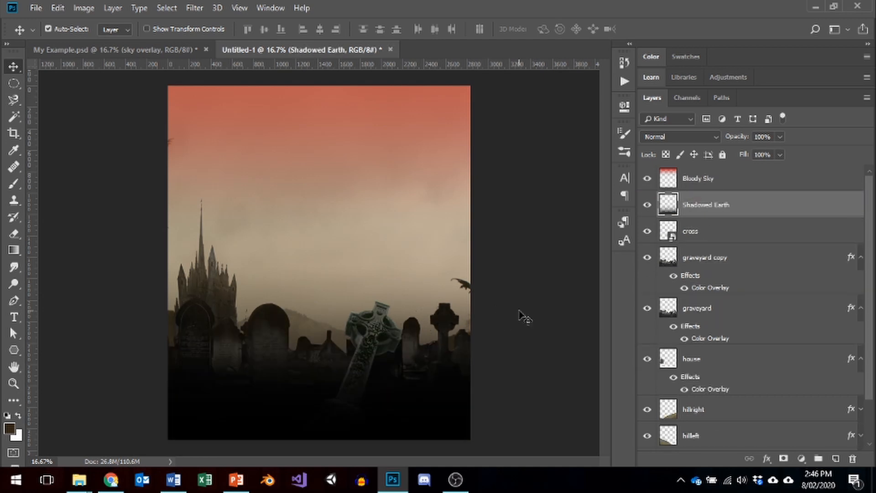
click(239, 8)
click(708, 233)
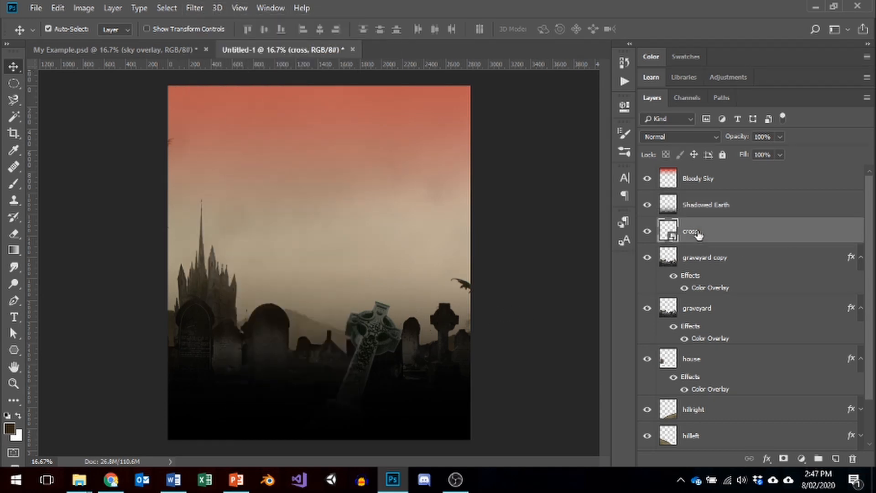
Apply the Dry Brush artistic filter to the cross layer with brush size 2, brush detail 8 and texture 1
click(195, 7)
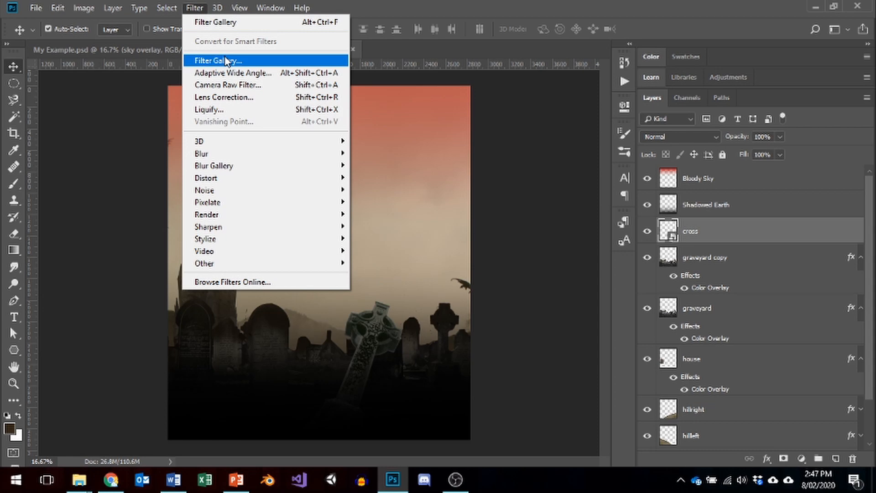
click(211, 59)
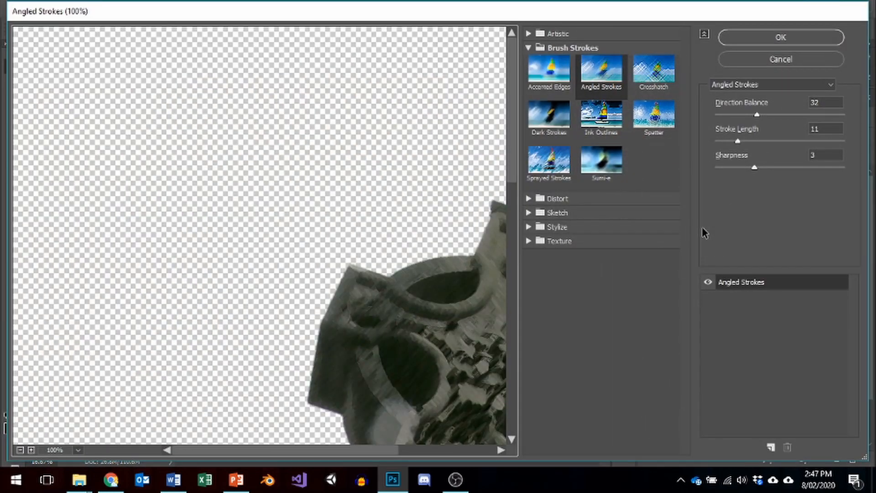
click(530, 35)
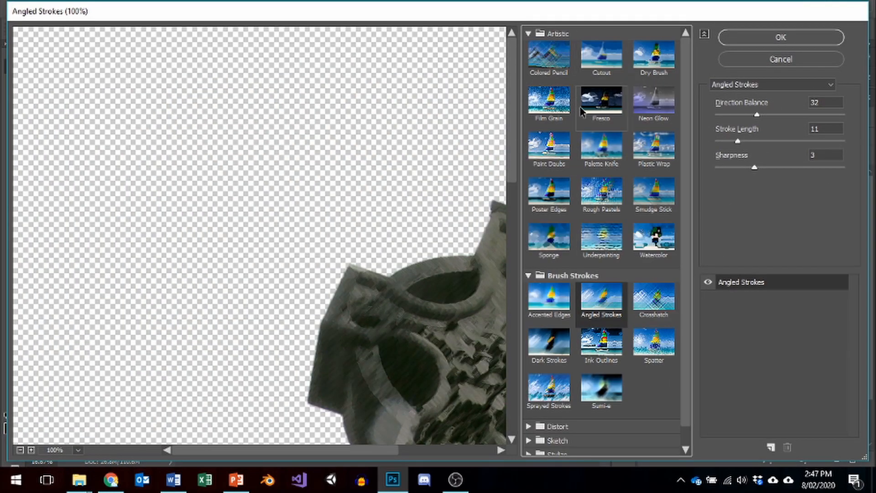
click(662, 54)
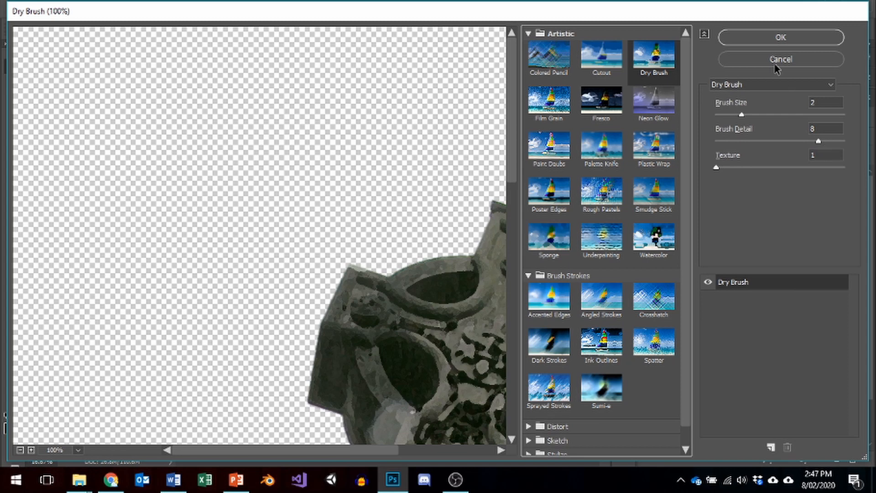
click(788, 40)
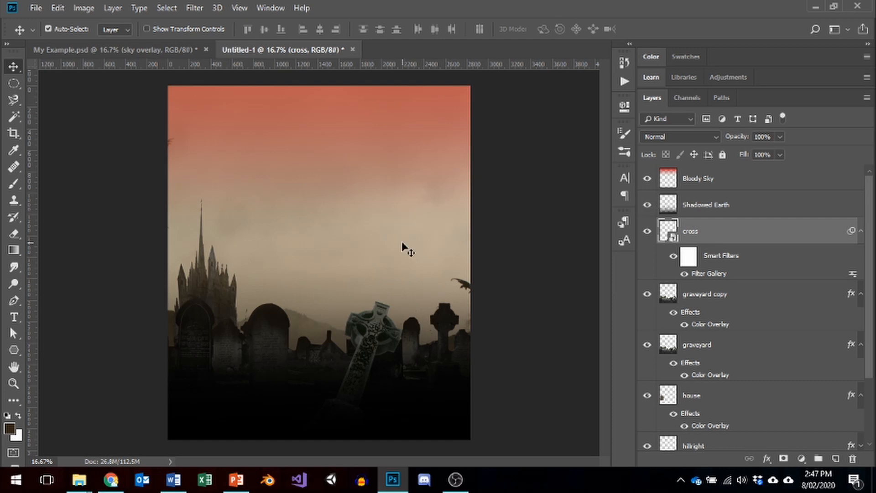
Add a Color Overlay style to the cross layer with Multiply blending at 30% opacity
right_click(667, 234)
click(713, 217)
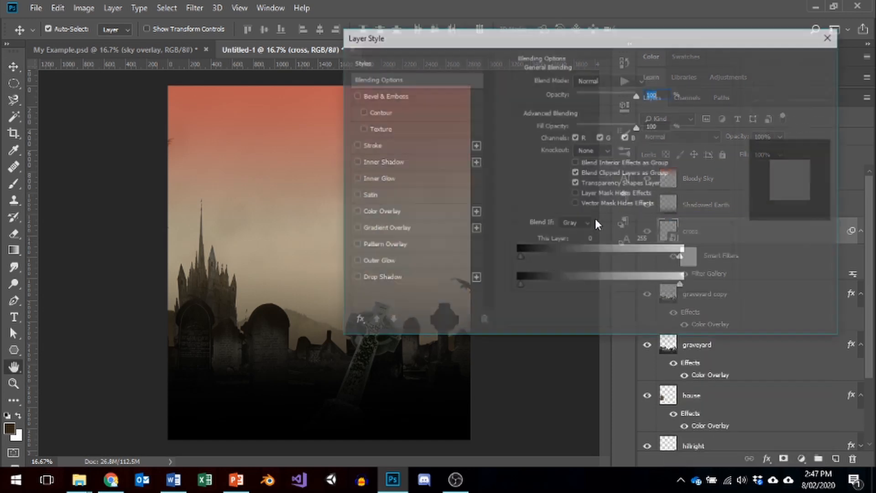
click(401, 210)
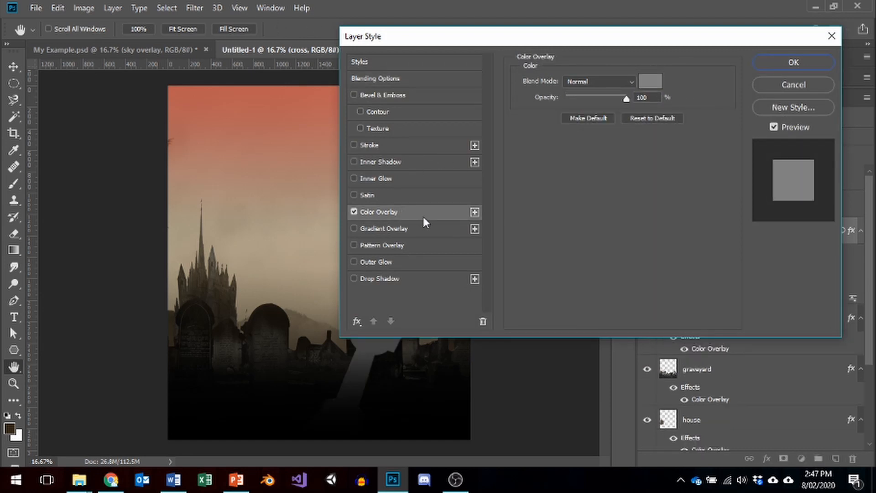
click(630, 81)
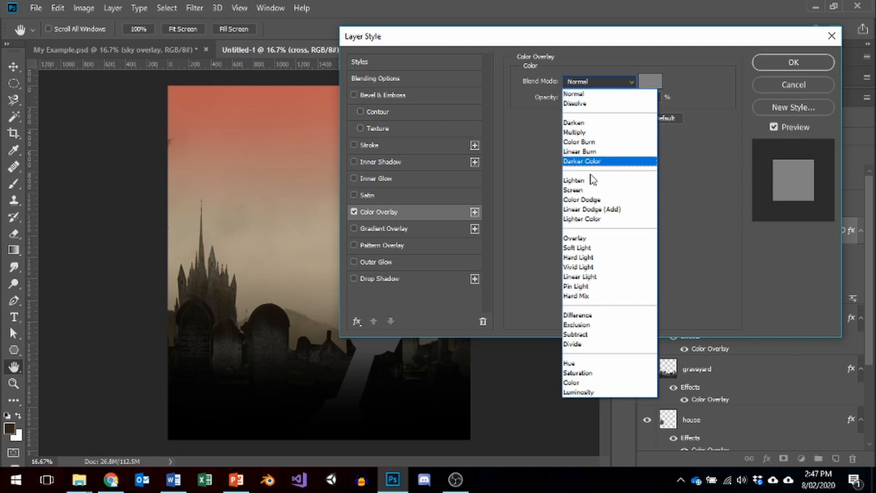
click(576, 133)
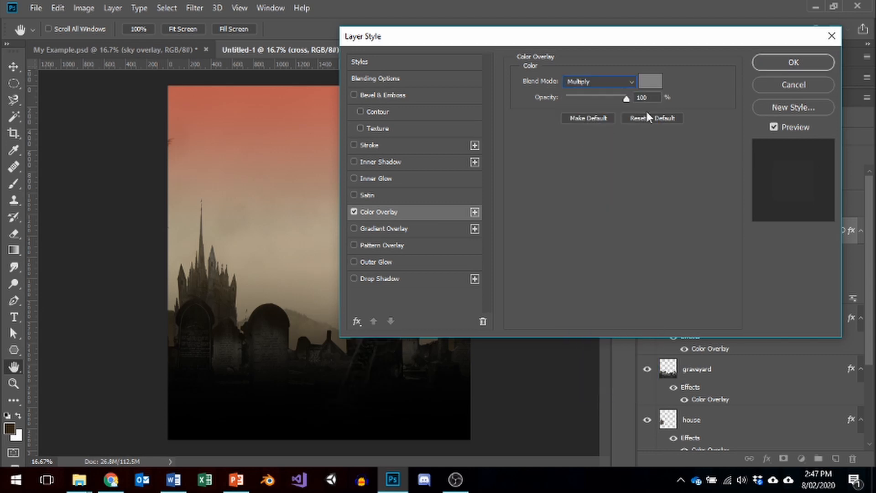
drag(645, 97, 639, 97)
Set the cross layer's overlay color to a dark brown with RGB values 84, 63, 5 and apply the layer style
click(650, 82)
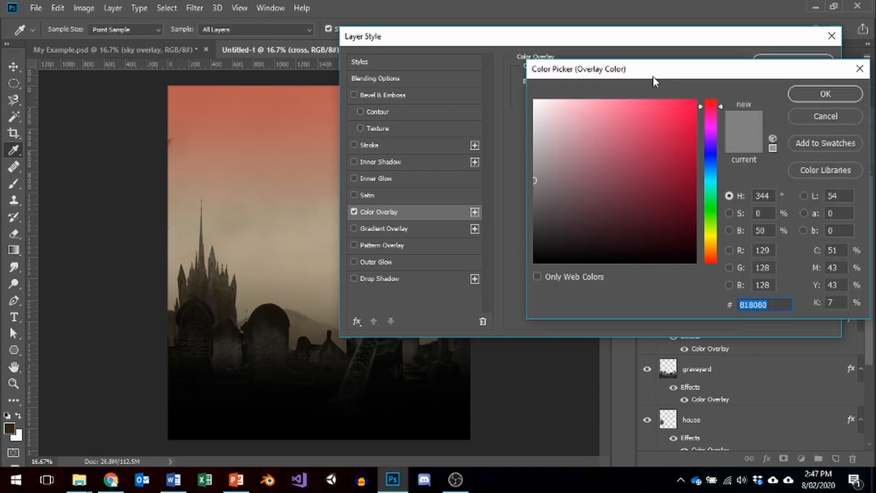
click(773, 252)
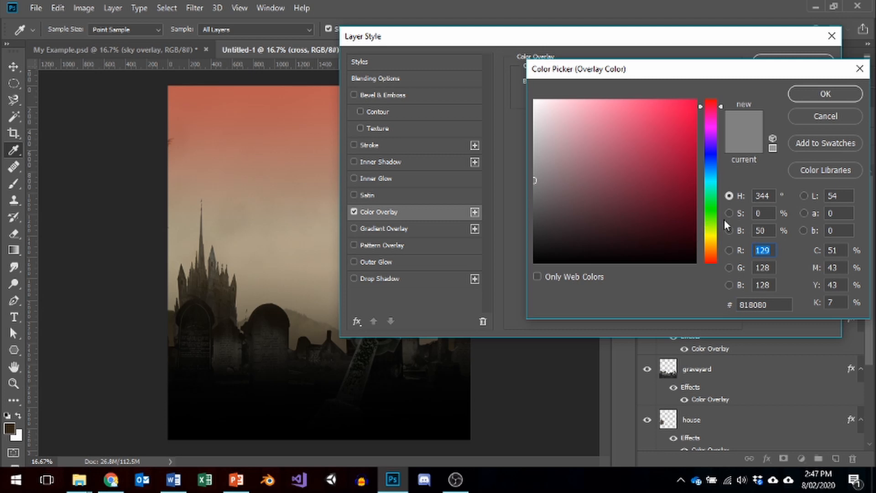
click(713, 238)
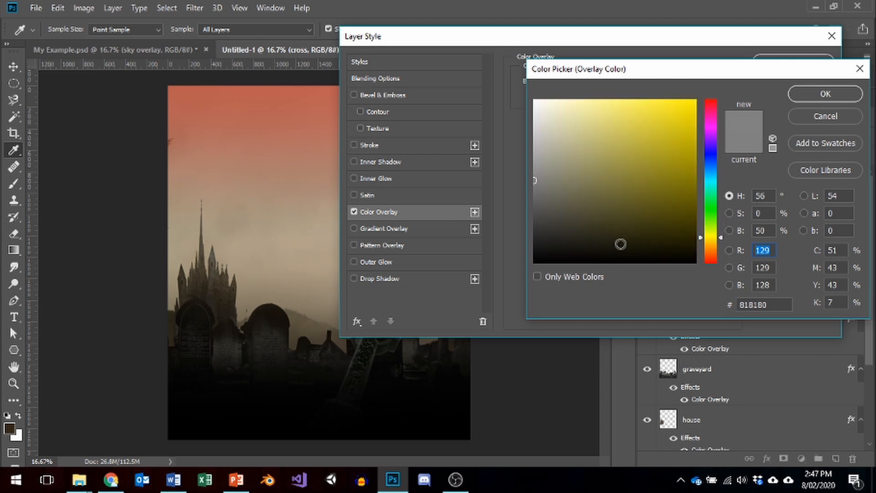
click(662, 194)
click(711, 245)
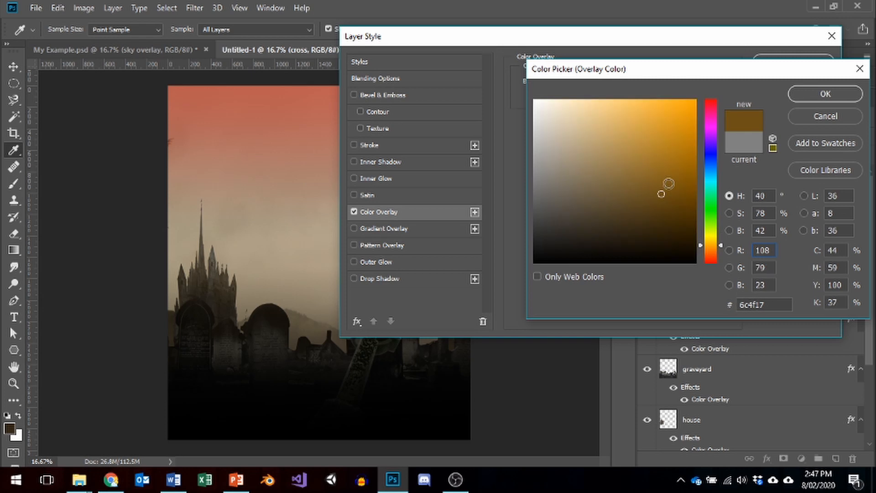
click(666, 196)
click(776, 251)
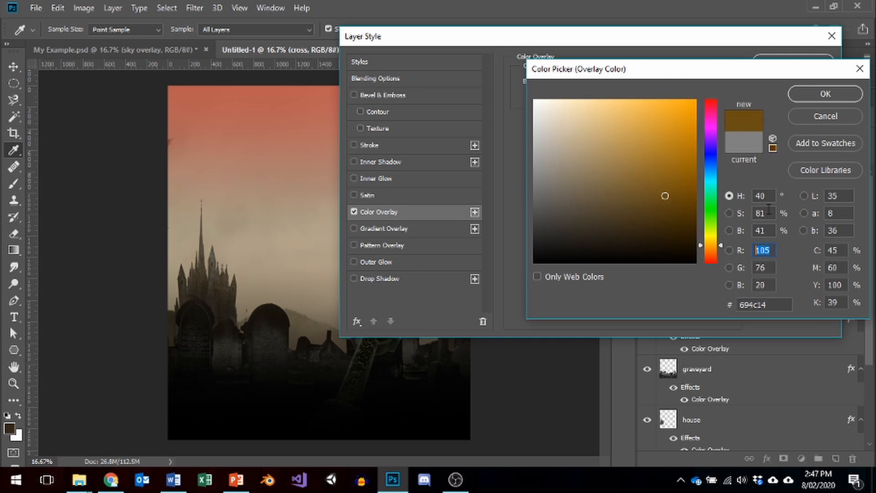
text(84)
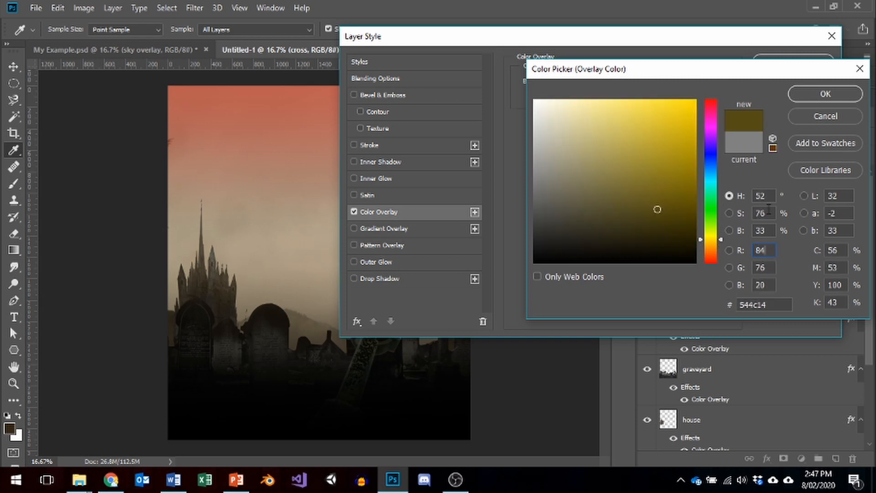
click(765, 267)
text(63)
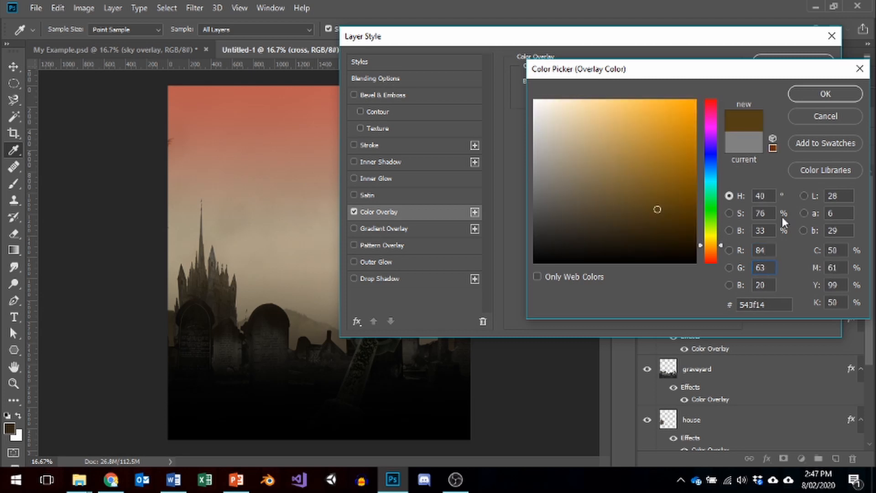
click(770, 285)
text(5)
click(838, 95)
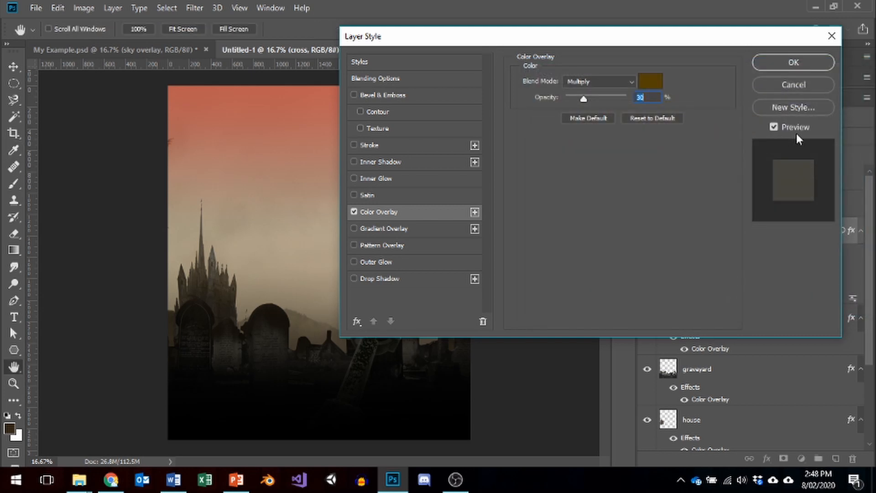
click(790, 65)
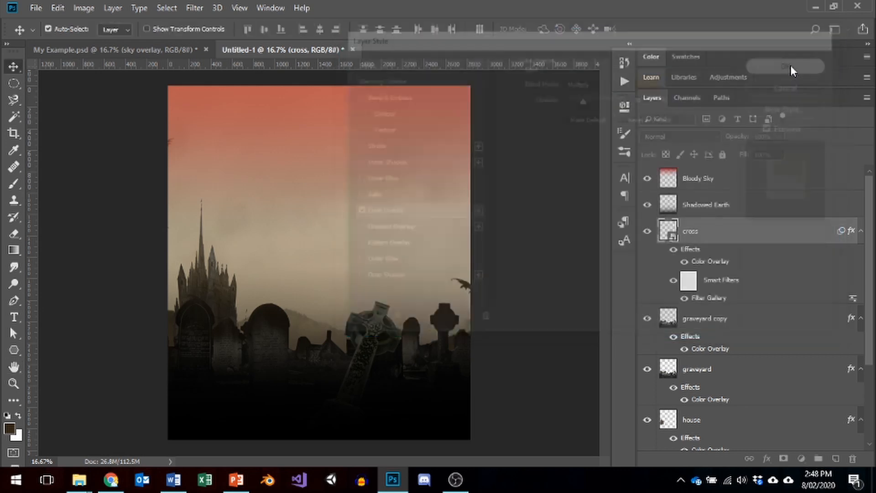
Duplicate the cross layer under the default copy name
right_click(702, 228)
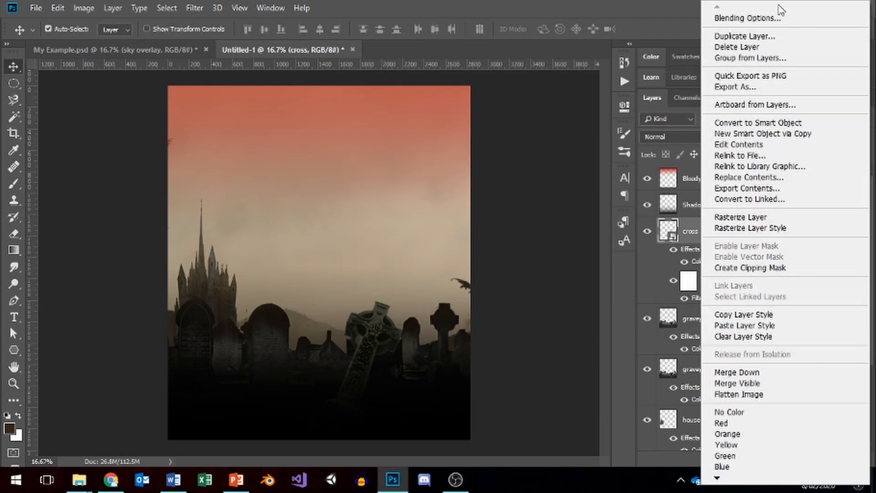
click(759, 38)
click(544, 122)
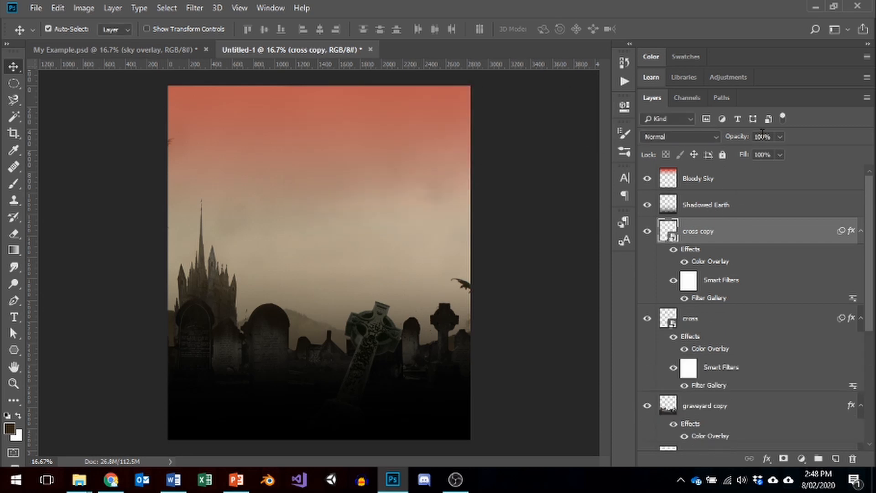
Set the cross copy layer to 25% opacity with the Overlay blend mode
click(778, 137)
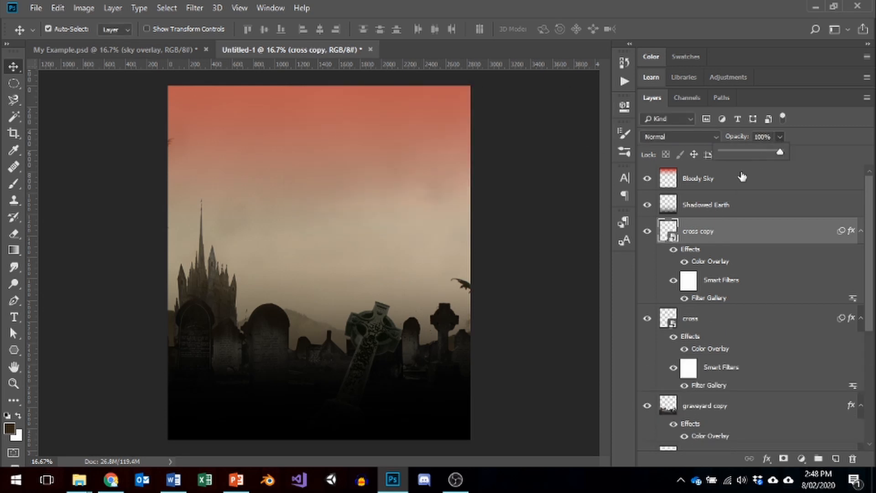
click(780, 151)
key(BackSpace)
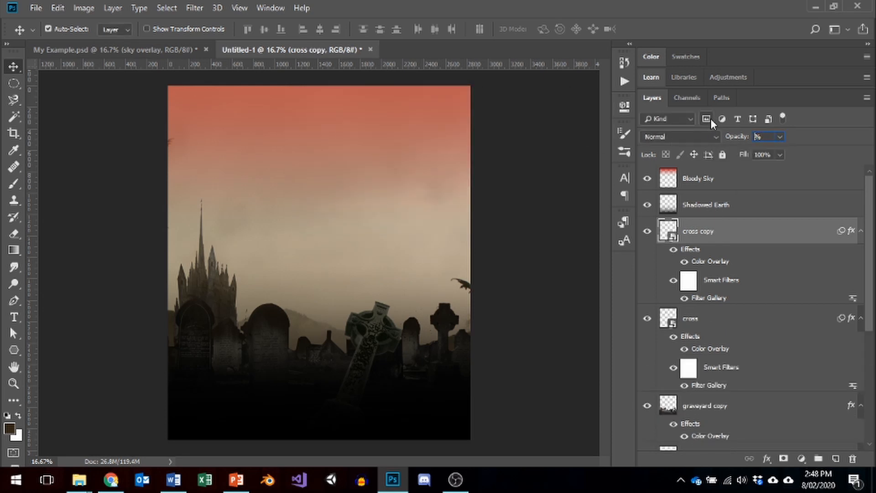
text(25)
click(679, 136)
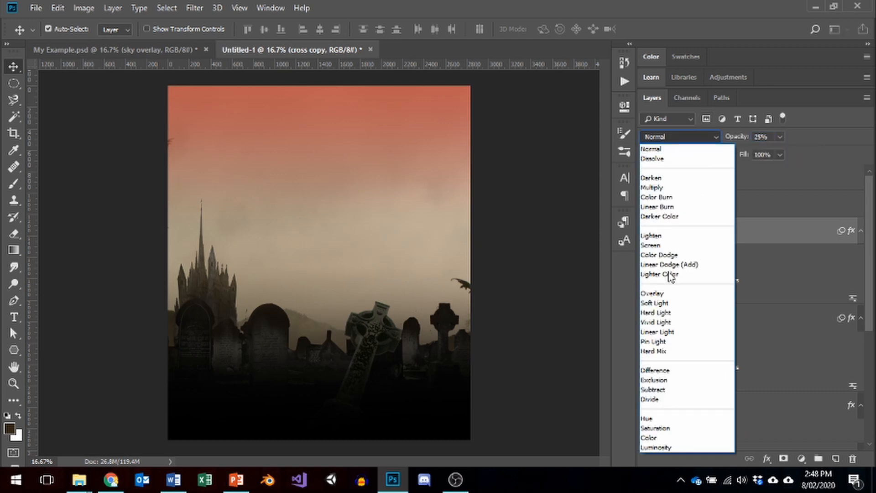
click(649, 294)
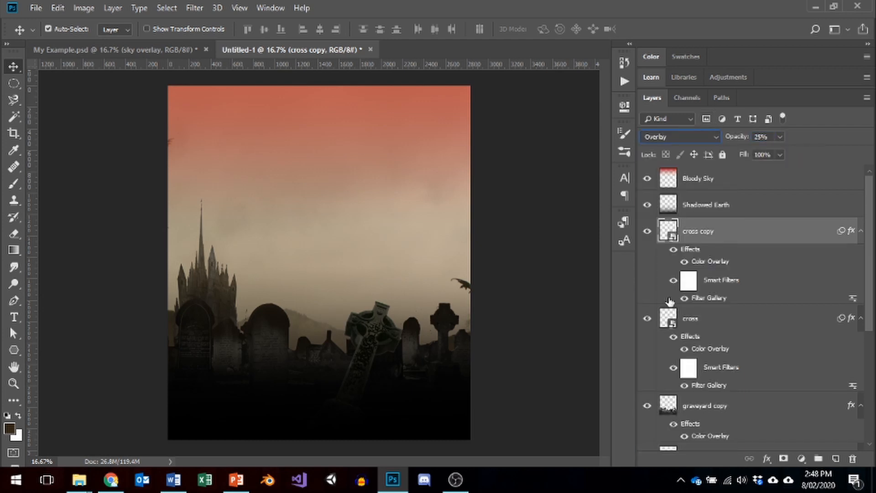
Collapse the effects lists of the cross copy, cross, graveyard copy, graveyard and house layers
click(861, 231)
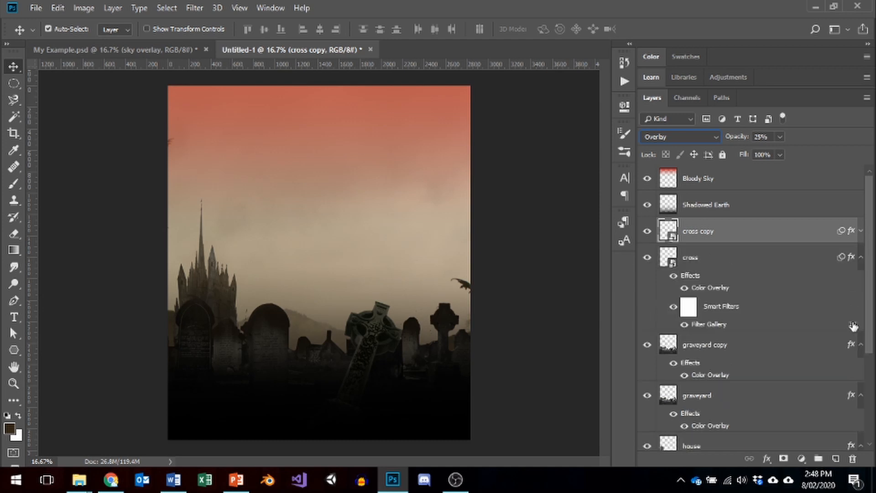
click(861, 257)
click(861, 283)
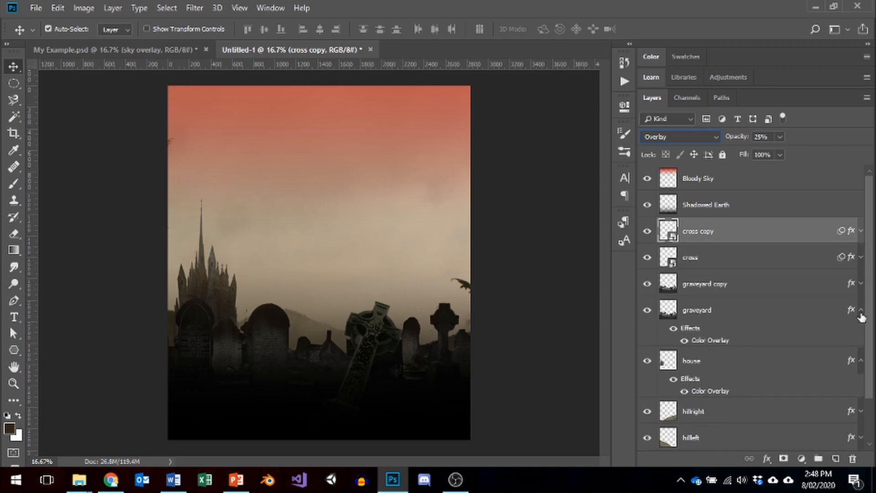
click(861, 310)
click(861, 336)
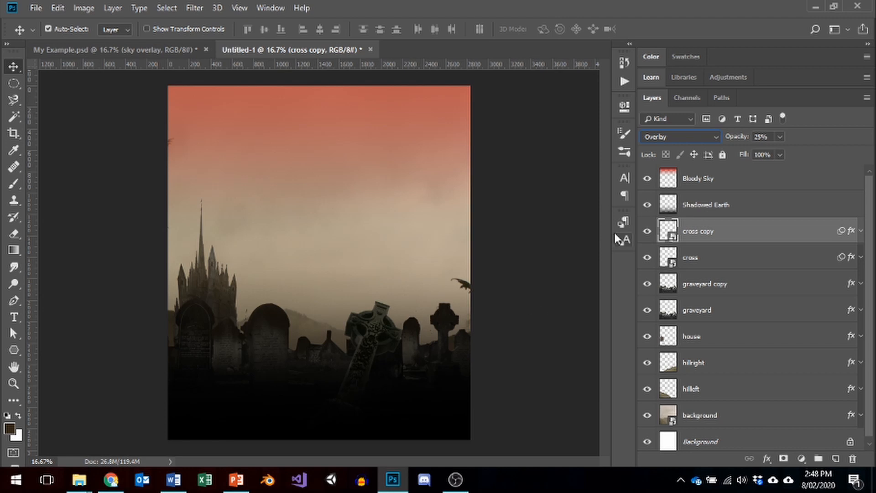
Toggle the cross copy layer's visibility off and on to compare the image with and without it
click(648, 231)
click(647, 231)
click(648, 232)
click(648, 231)
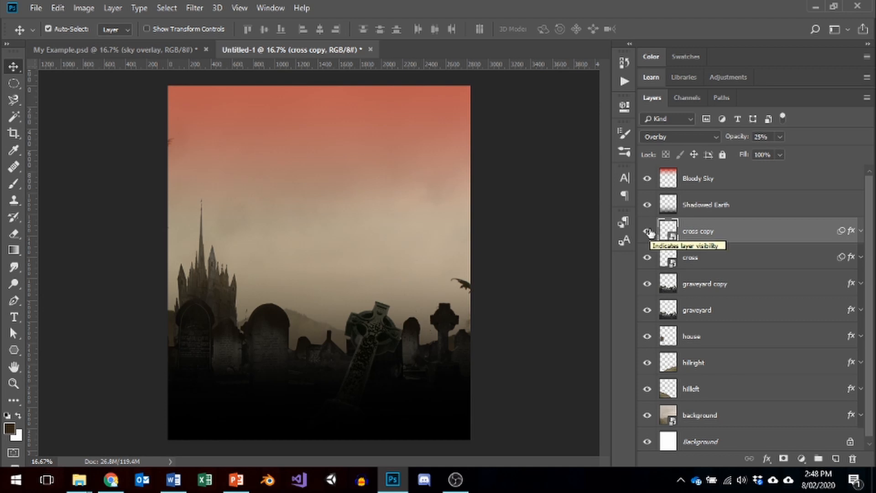
Activate the Type tool with the Bloody Sky layer selected and set the font to Showcard Gothic
click(712, 182)
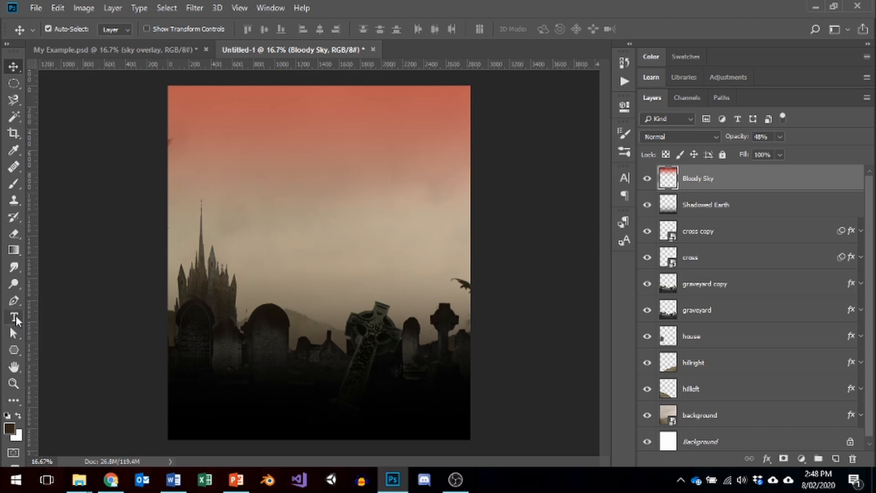
click(14, 318)
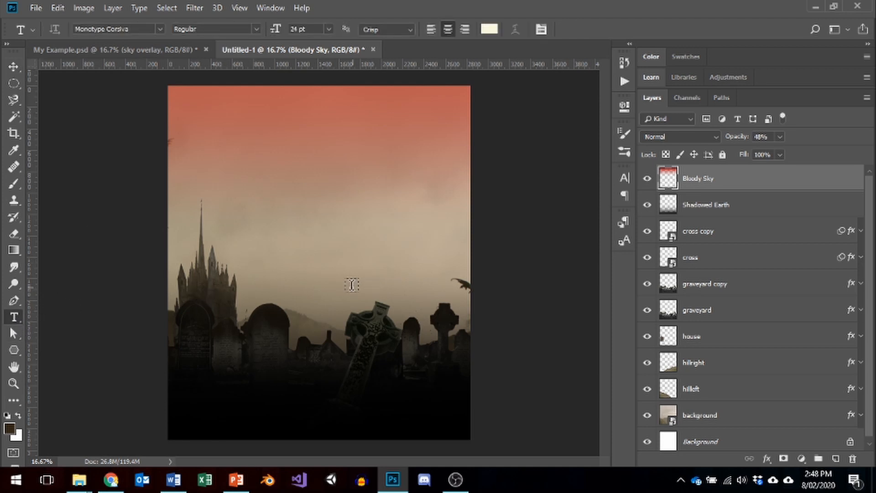
click(158, 28)
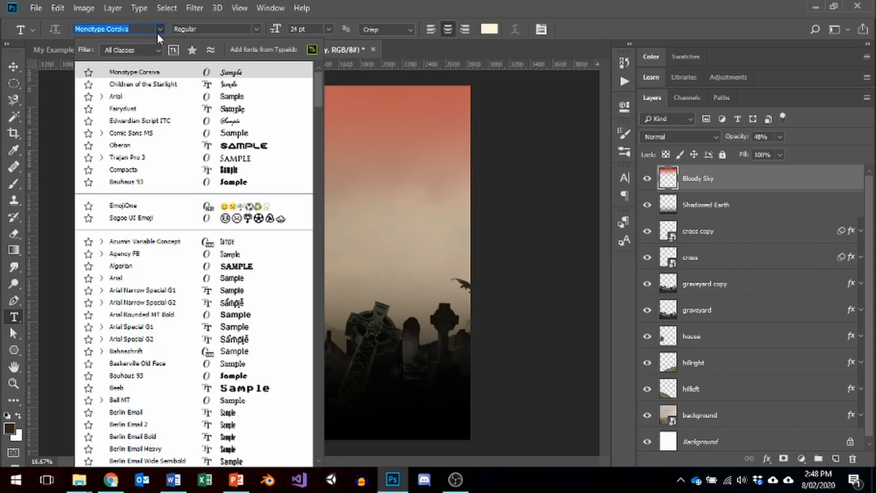
scroll(191, 282, down, 9)
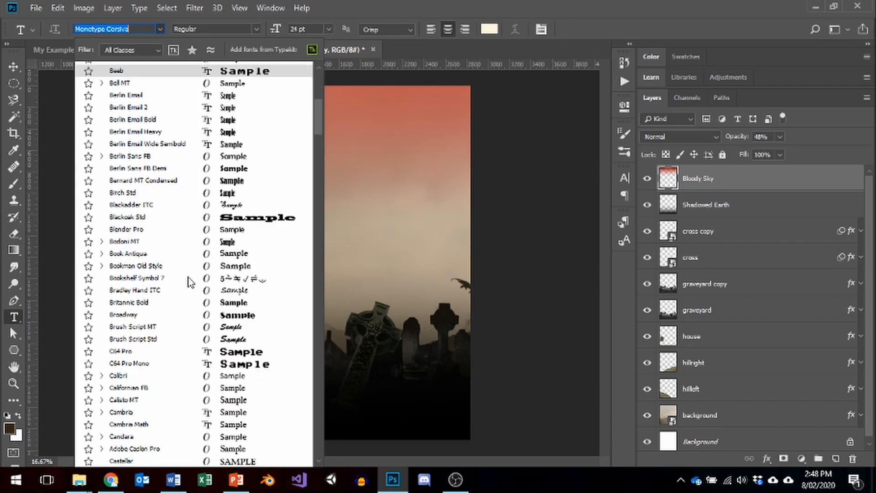
scroll(190, 282, down, 5)
scroll(191, 282, down, 7)
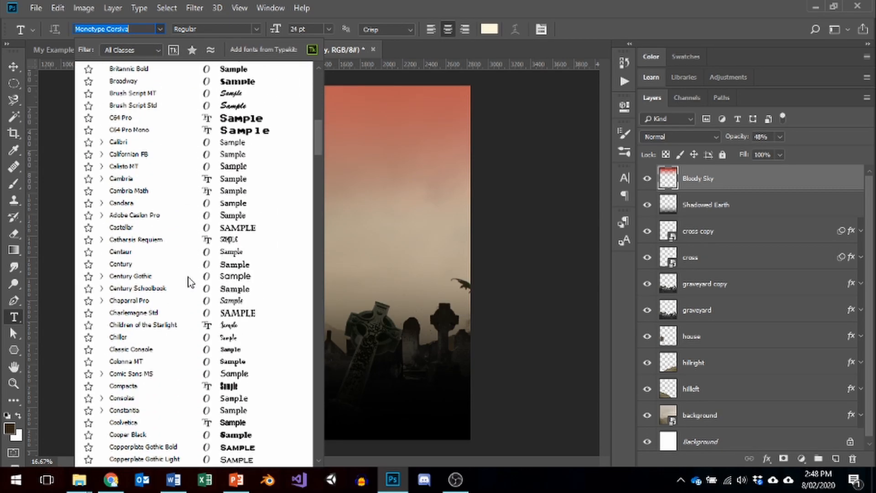
scroll(191, 282, up, 5)
scroll(191, 282, up, 1)
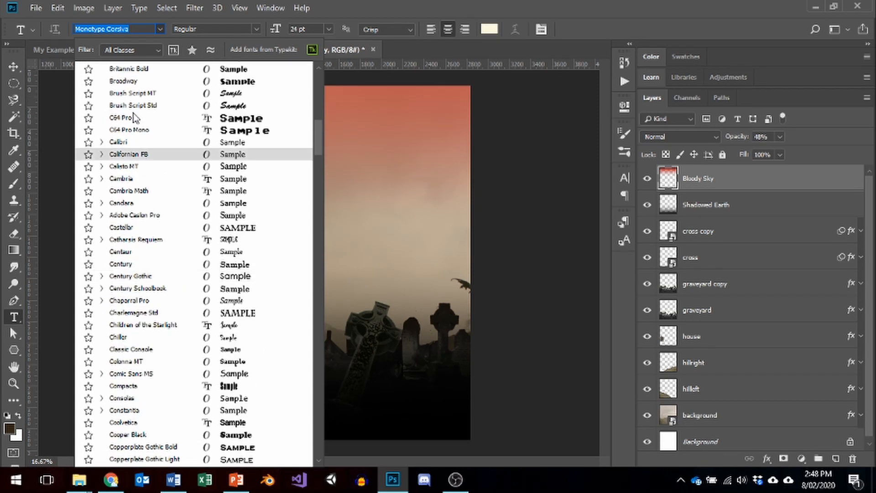
scroll(191, 215, down, 7)
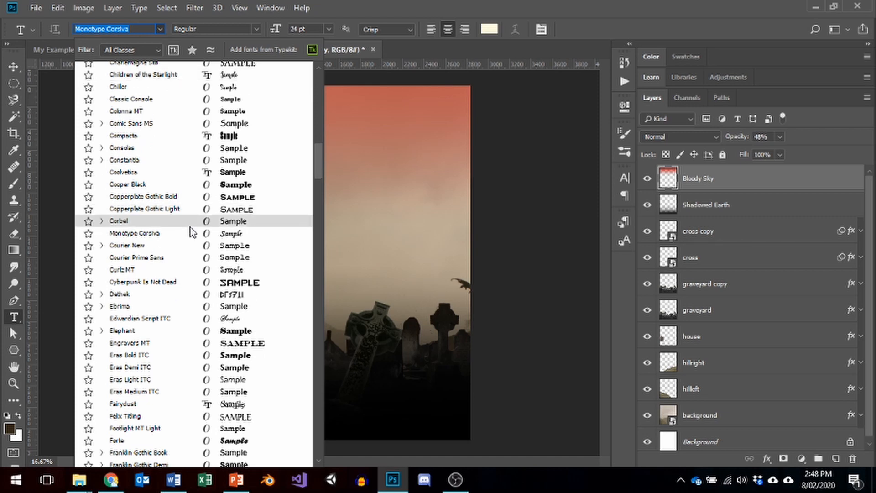
scroll(192, 226, down, 5)
scroll(190, 228, down, 1)
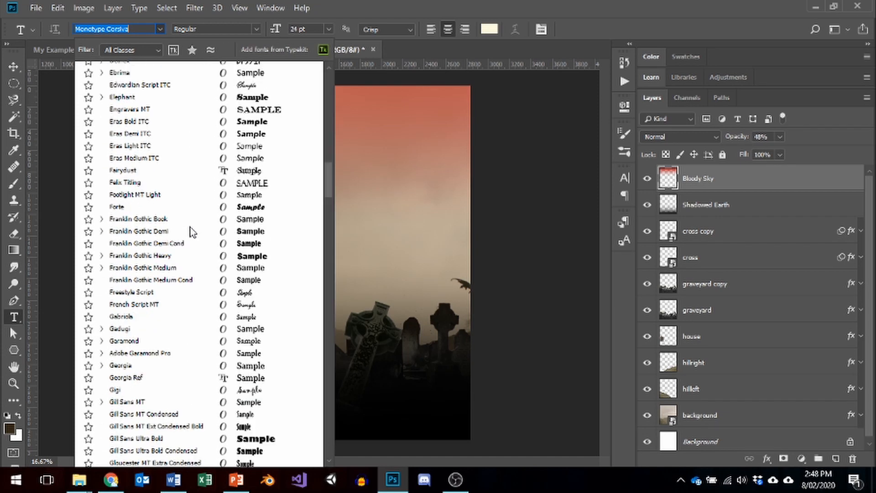
scroll(190, 229, down, 5)
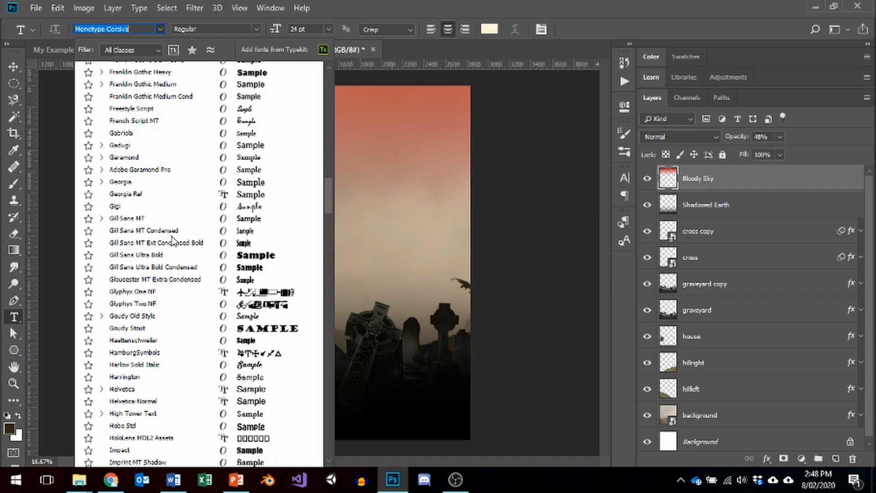
scroll(173, 228, down, 3)
scroll(173, 229, down, 6)
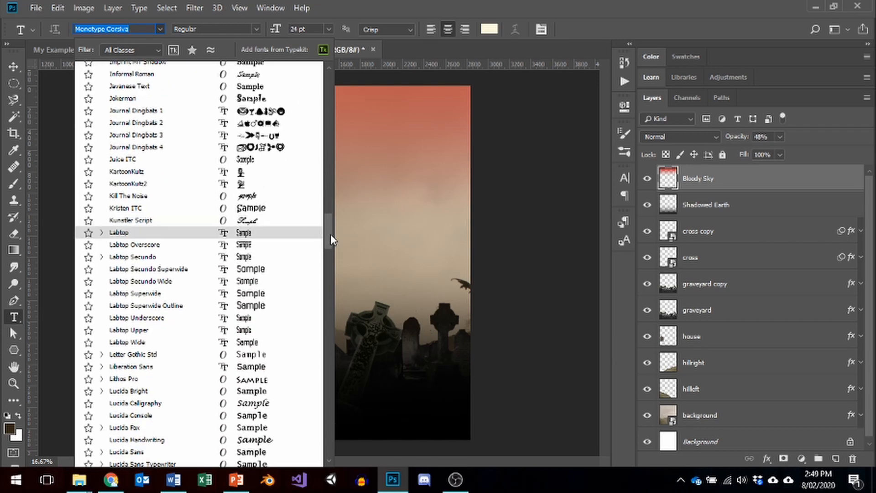
drag(330, 234, 320, 339)
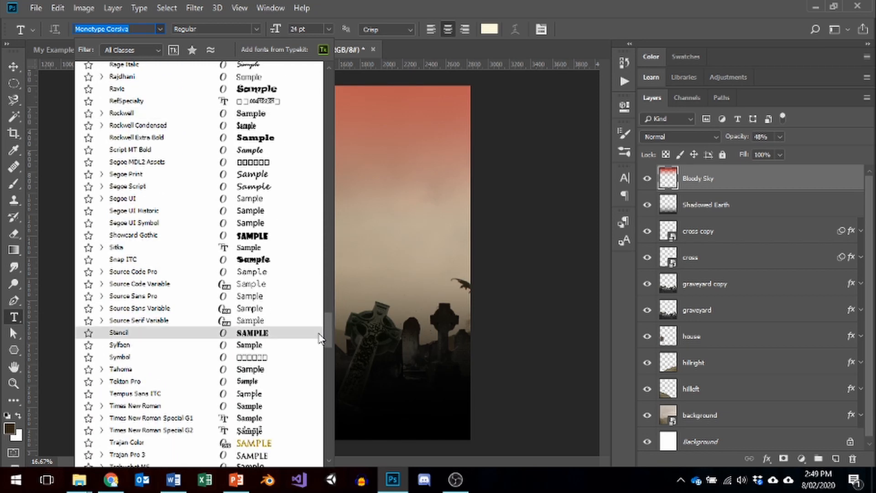
click(131, 235)
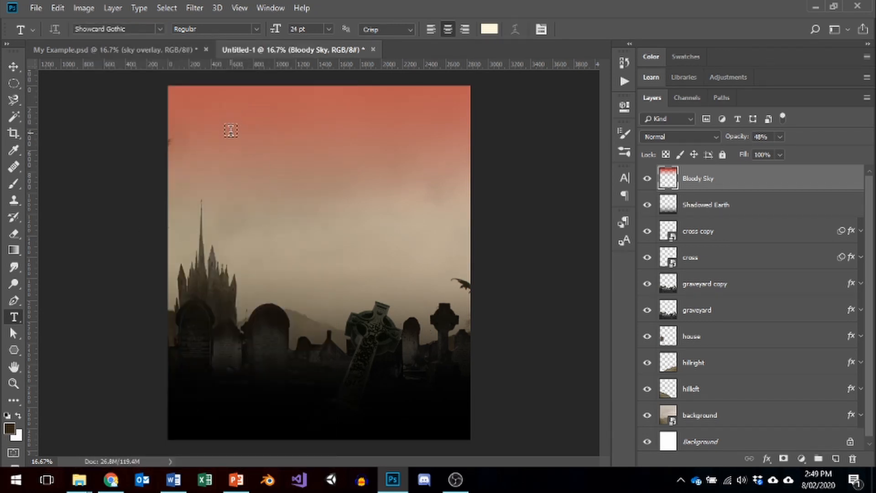
Add the title "HAND OF HORROR" over the sky, split into three lines with one word on each
click(231, 131)
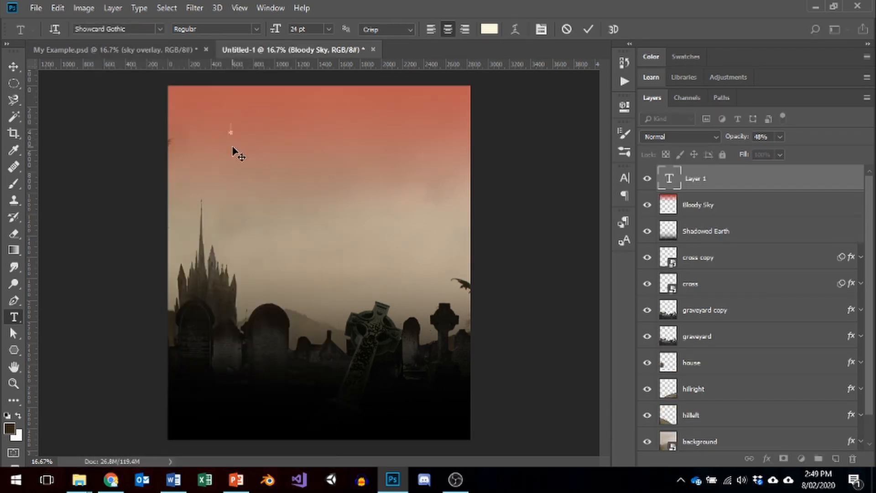
text(HAND OF HOOR)
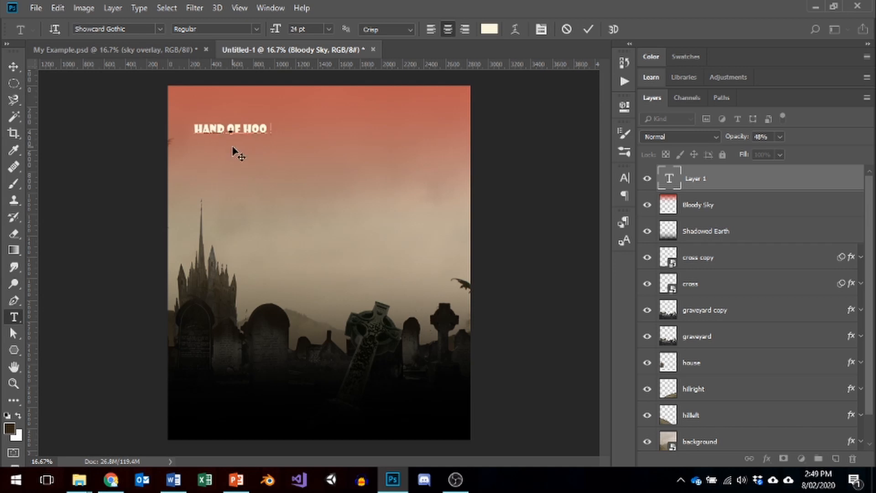
key(BackSpace)
key(BackSpace)
text(RROR)
key(ctrl)
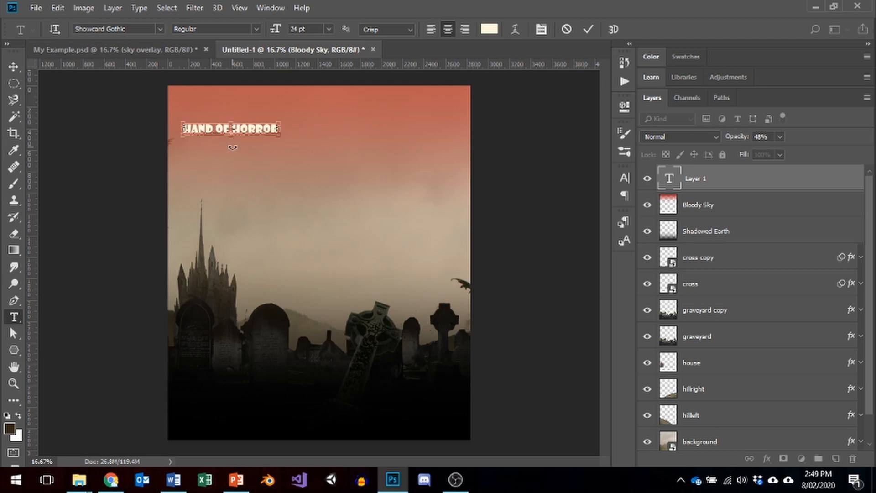
key(ctrl+Return)
key(Return)
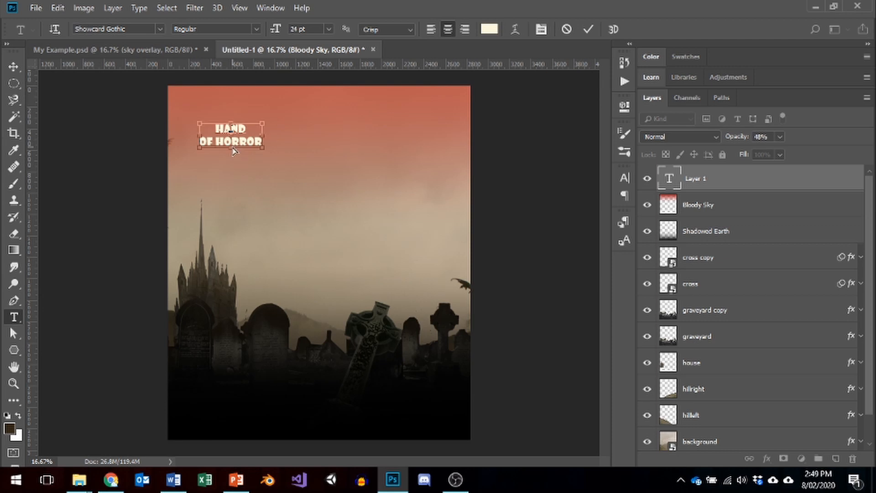
key(Return)
Recolor the entire title text dark red, #9e0c0c
key(ctrl+a)
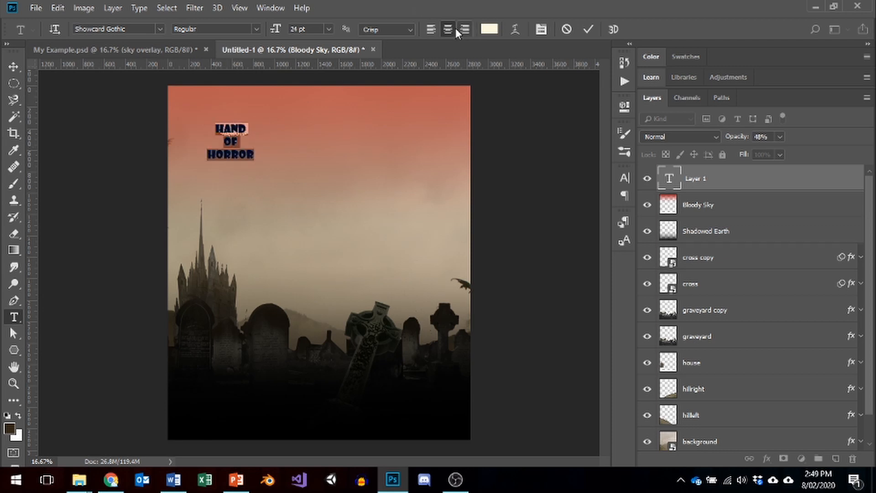
click(489, 29)
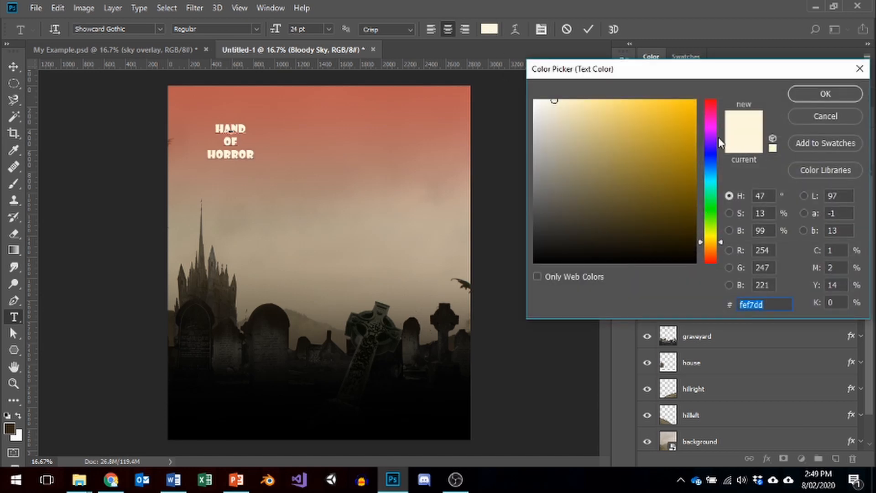
drag(720, 143, 708, 83)
click(669, 146)
drag(669, 147, 684, 162)
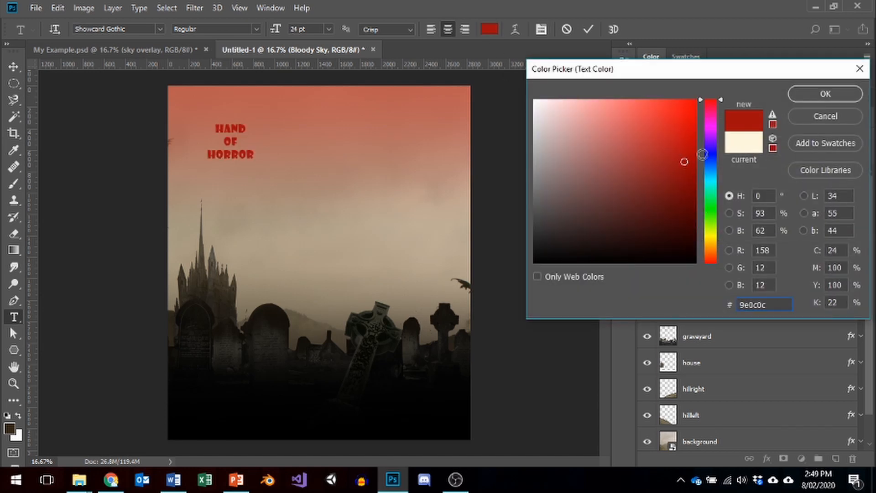
click(836, 94)
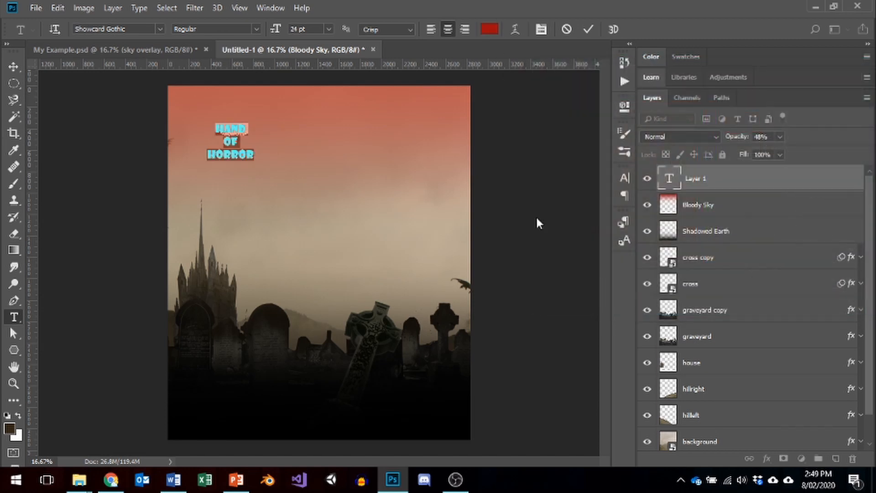
Set the title's size to 80 pt, commit the text and move it to the upper centre of the poster
click(310, 28)
text(8)
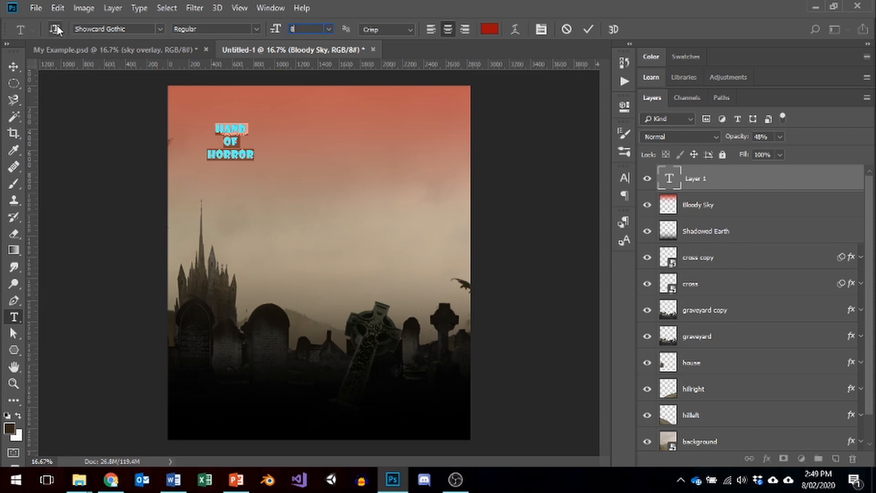
text(0)
key(Return)
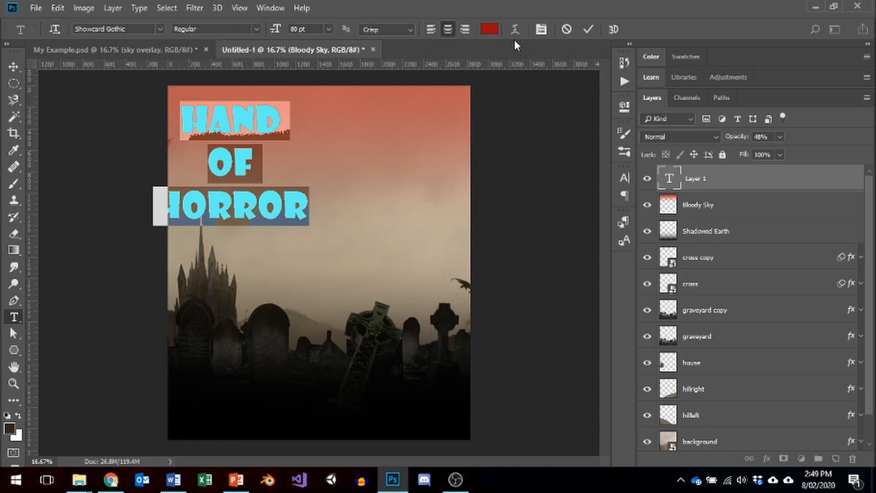
click(588, 29)
click(14, 66)
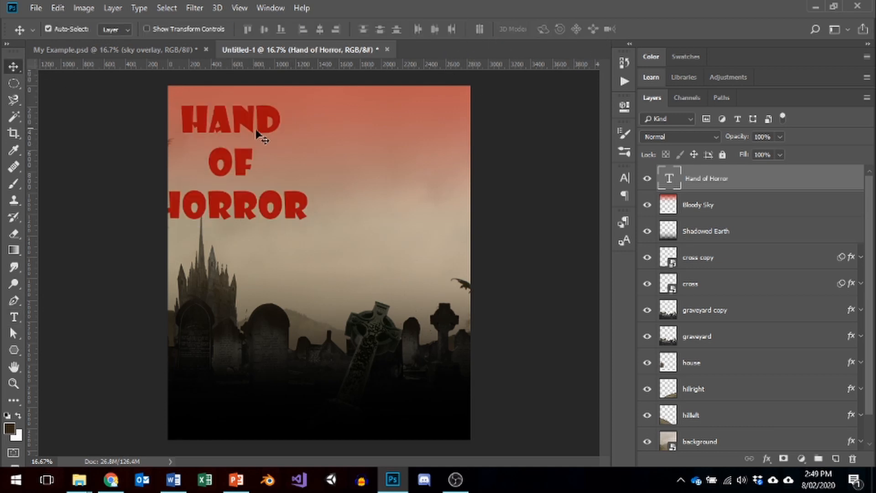
drag(246, 123, 329, 114)
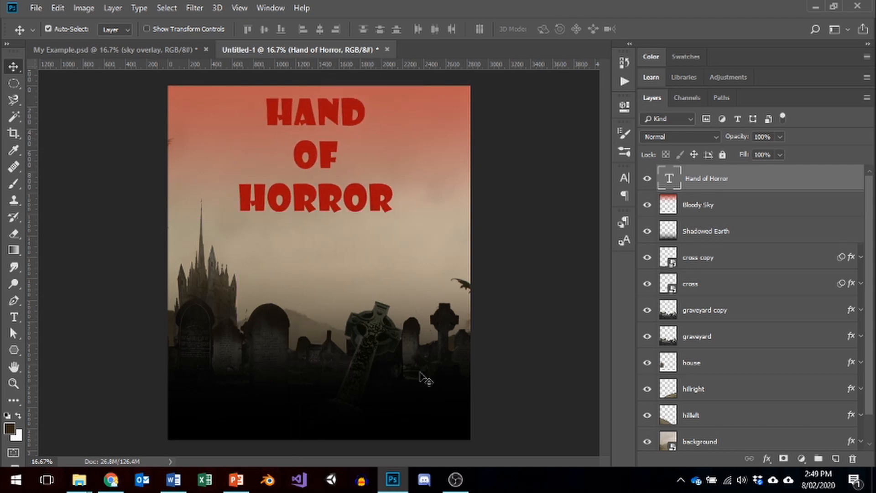
Rasterize the Hand of Horror type layer
right_click(669, 175)
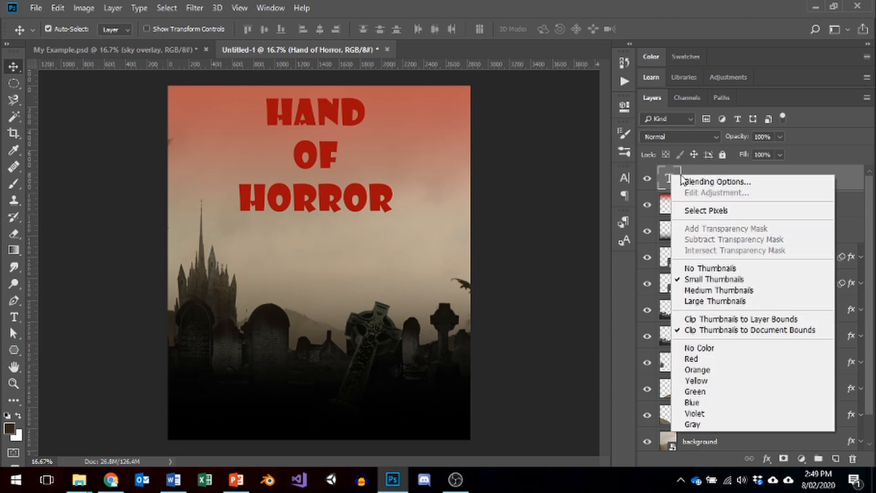
click(739, 150)
right_click(735, 176)
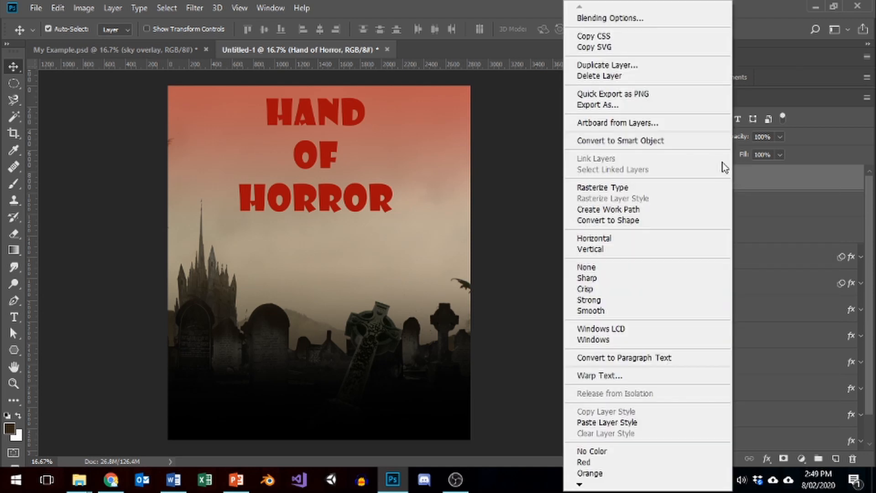
click(616, 189)
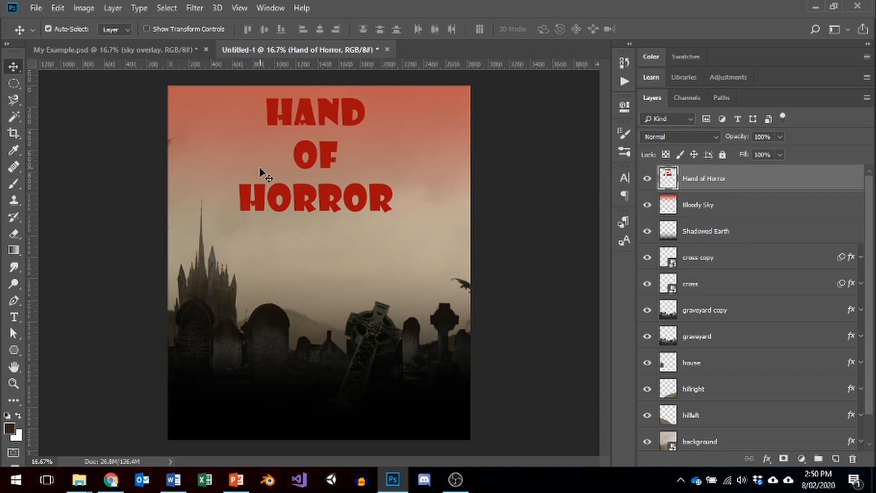
click(192, 10)
click(315, 243)
click(194, 8)
click(208, 20)
click(195, 8)
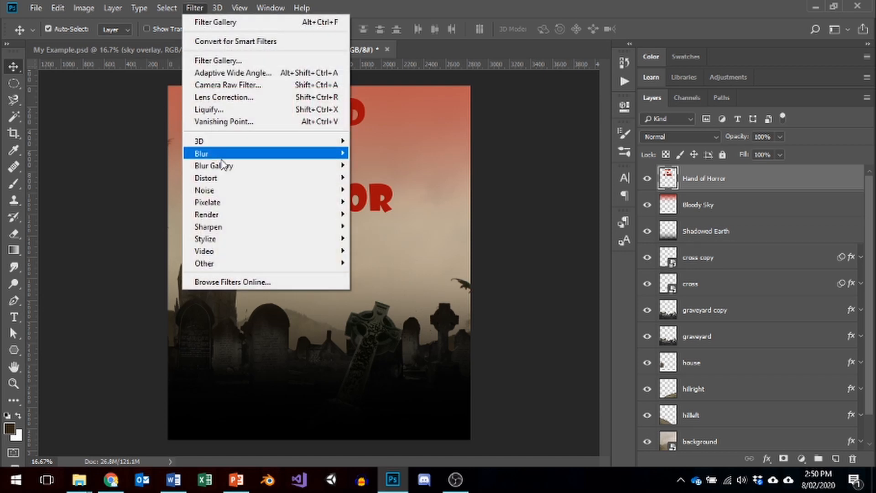
mouse_move(231, 180)
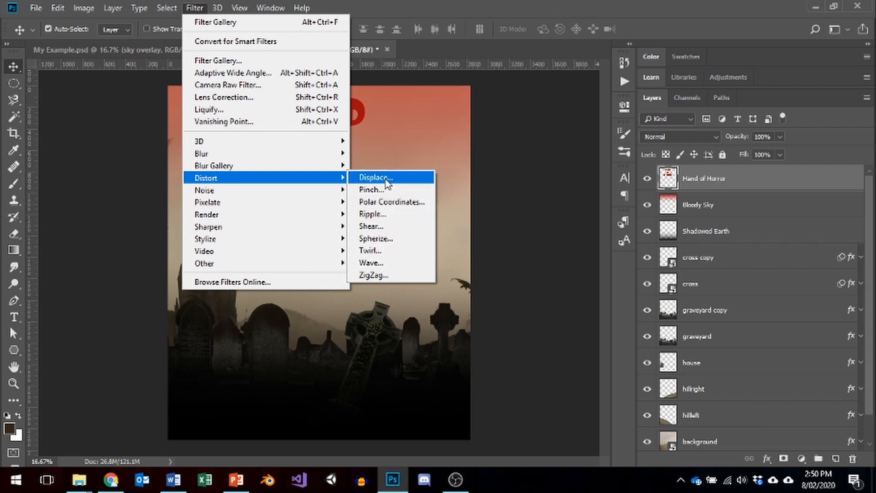
click(504, 198)
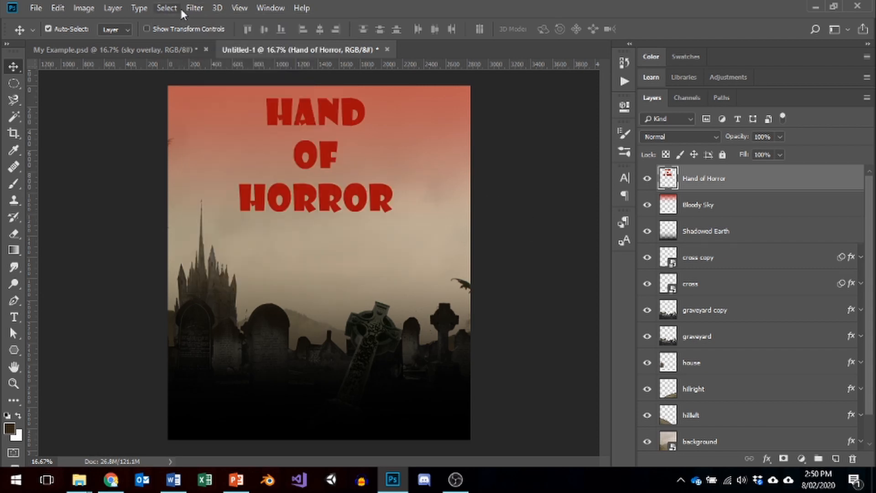
Choose the Glass distortion from the Filter Gallery for the rasterized title layer
click(195, 7)
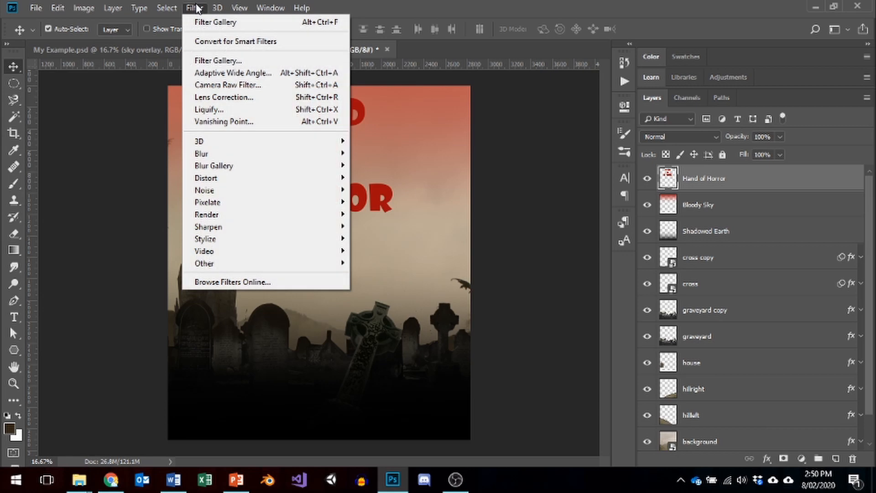
click(219, 60)
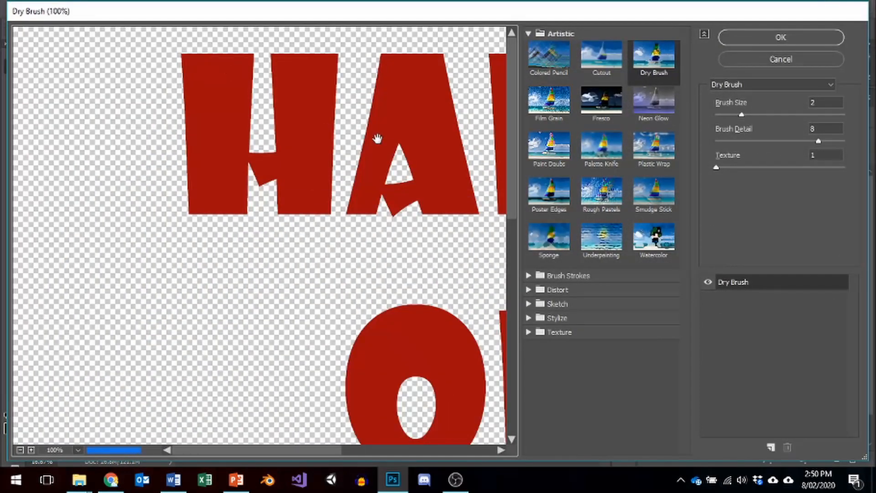
click(530, 291)
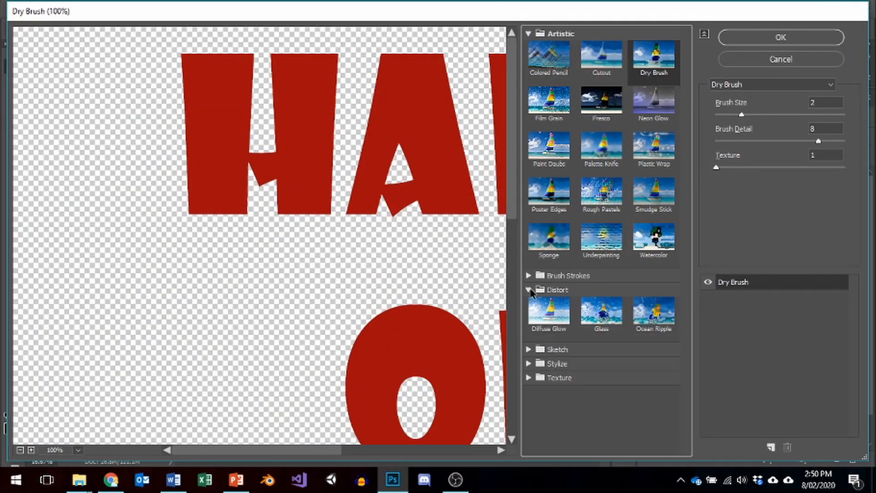
click(602, 314)
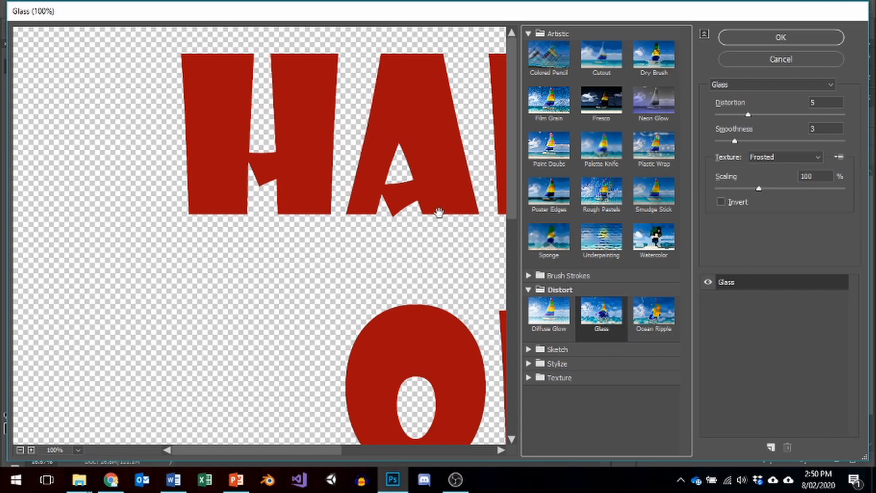
alt+click(354, 164)
alt+click(354, 164)
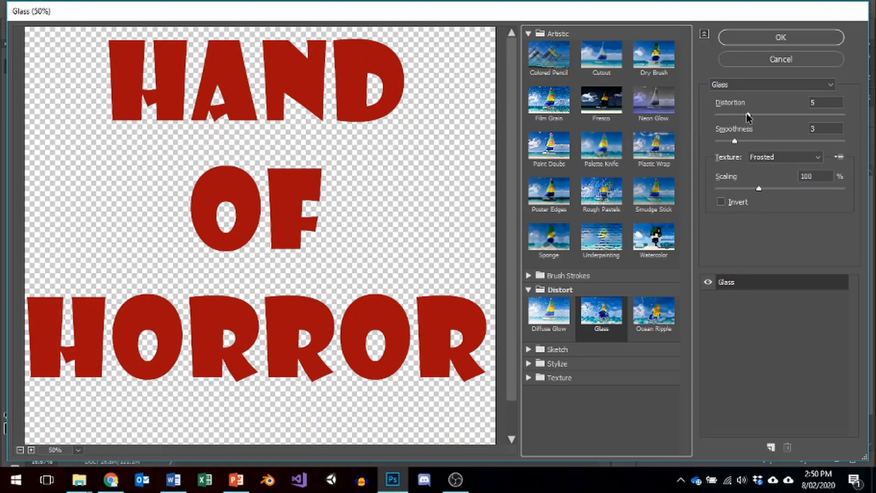
Set the Glass filter to distortion 12, smoothness 4 and scaling 67%, and apply it to the title
drag(748, 114, 814, 116)
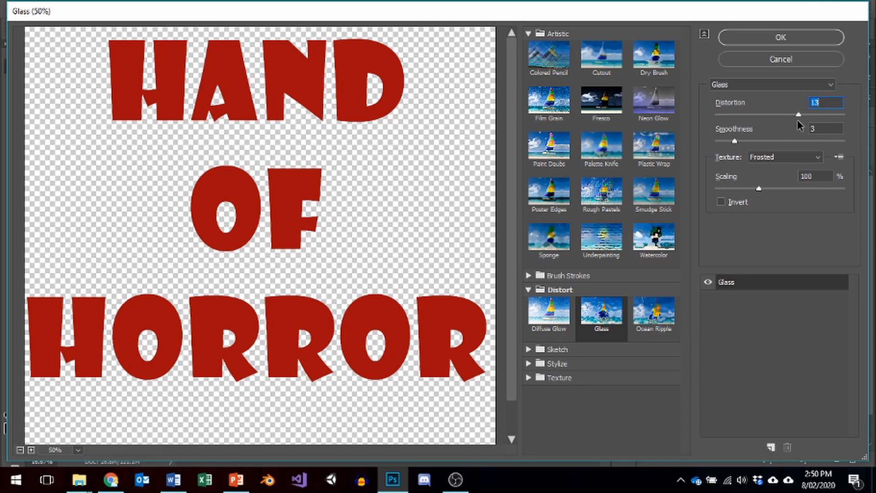
key(Down)
drag(734, 142, 741, 143)
drag(755, 189, 730, 194)
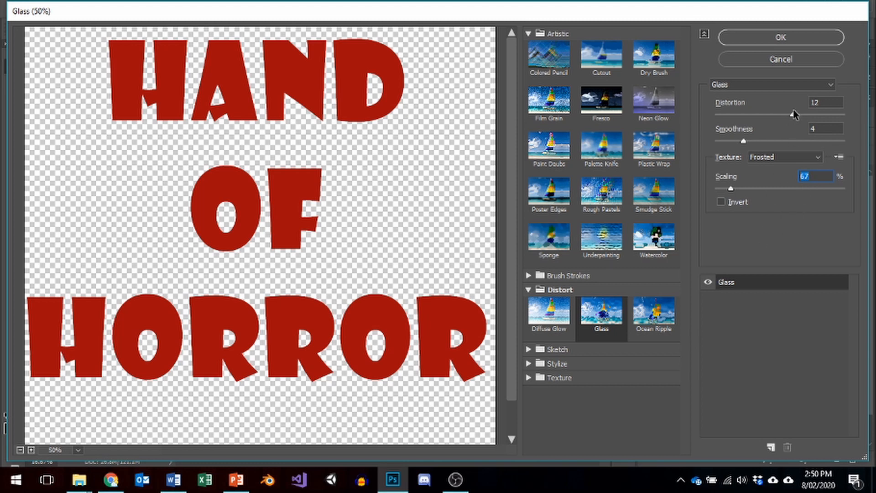
mouse_move(792, 115)
mouse_down()
mouse_move(852, 115)
mouse_move(706, 116)
mouse_move(803, 120)
mouse_move(794, 119)
mouse_up()
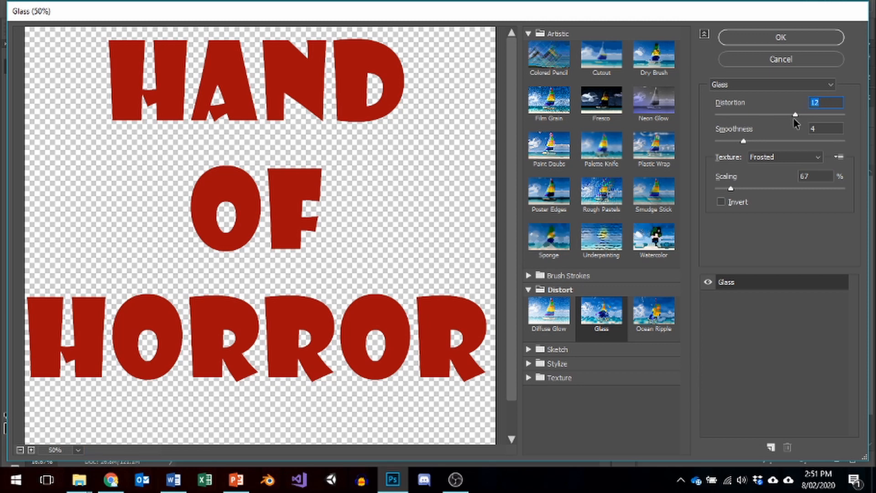
click(781, 38)
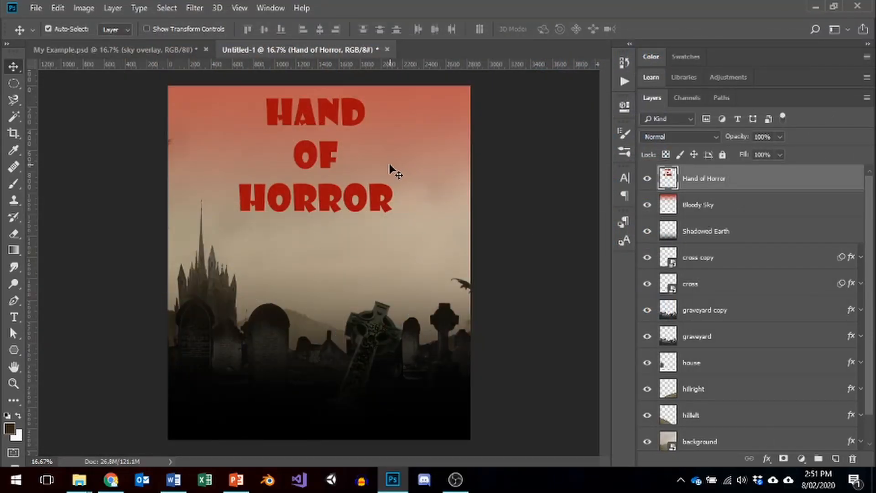
Start Liquify on the title layer and pull a small drip from the first leg of HAND's H with brush size 43
click(195, 8)
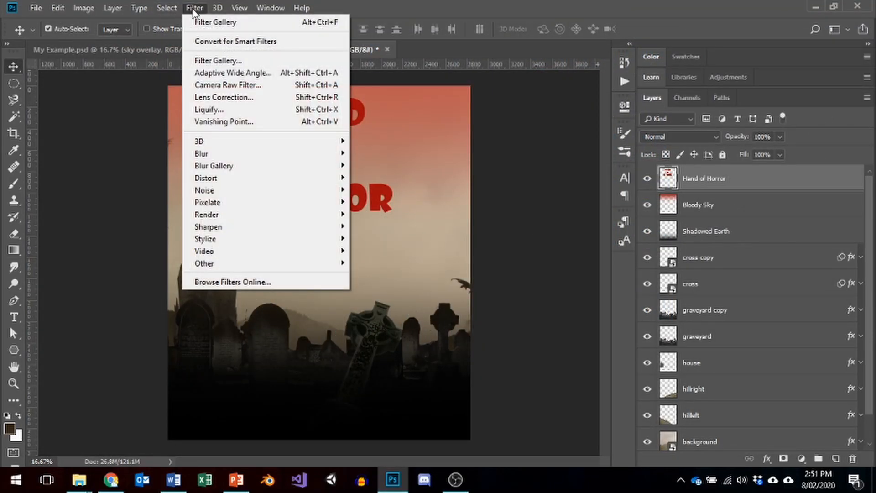
click(237, 111)
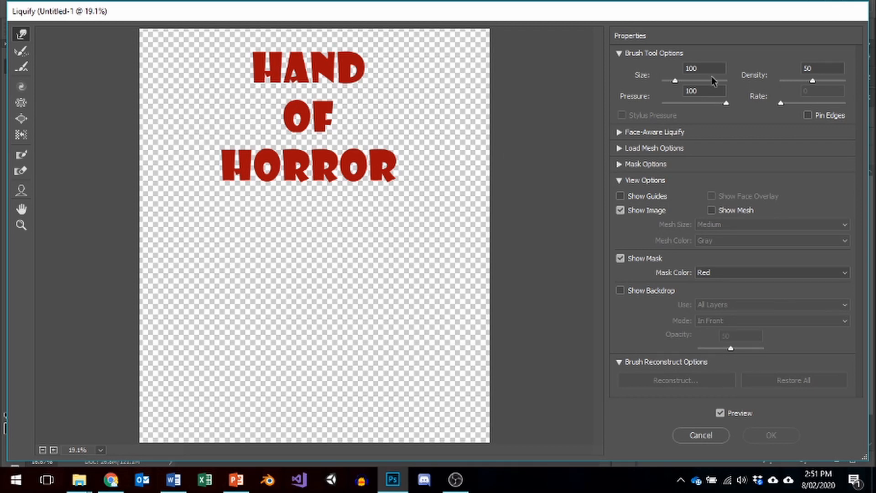
drag(679, 79, 675, 85)
drag(257, 86, 256, 84)
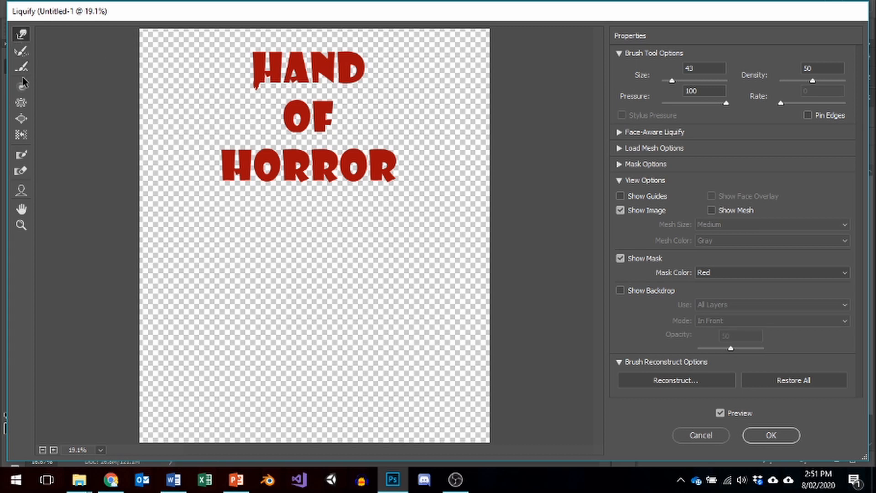
Pull drips down from the H and A of HAND with the Forward Warp tool at brush size 100
click(24, 118)
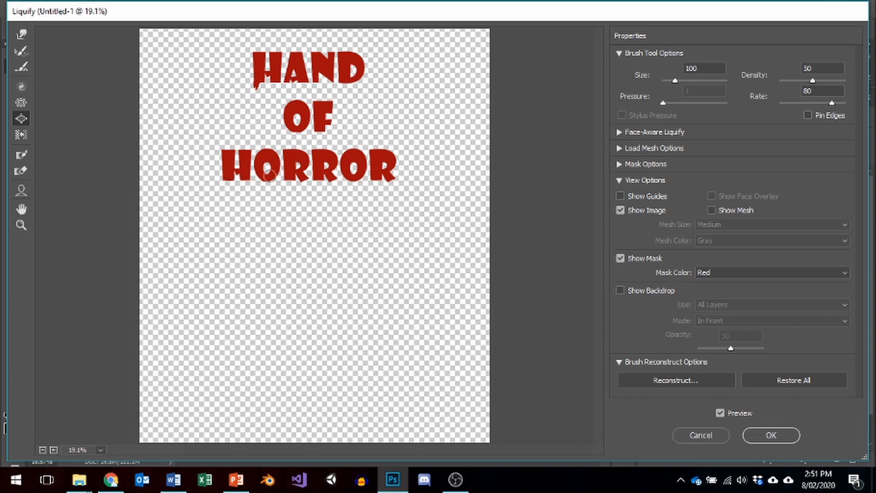
click(21, 34)
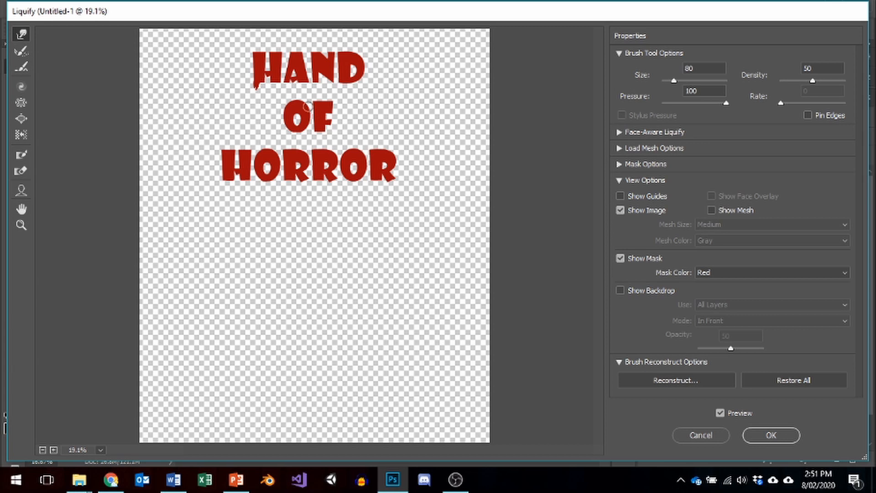
key(bracketright)
key(bracketright)
mouse_move(261, 87)
mouse_down()
mouse_move(271, 84)
mouse_move(270, 99)
mouse_move(299, 93)
mouse_up()
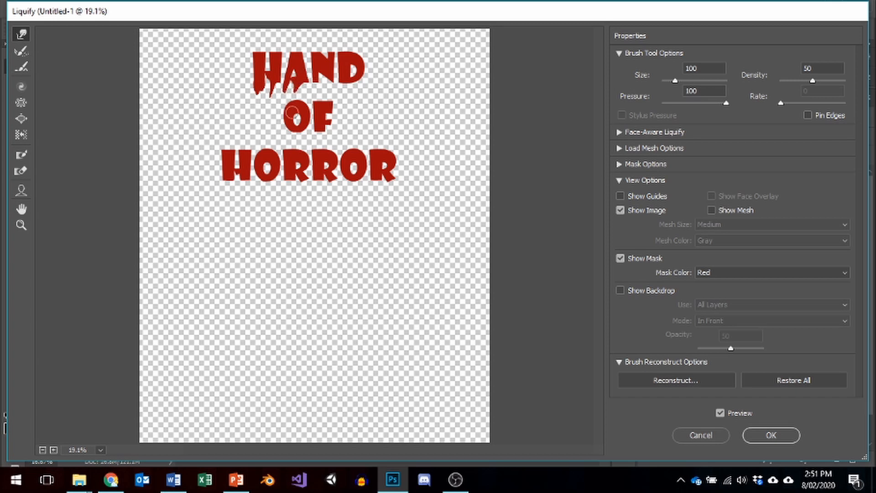
Pull drips down from the N and D of HAND and from both letters of OF
mouse_move(289, 130)
mouse_down()
mouse_move(283, 157)
mouse_move(291, 160)
mouse_up()
mouse_move(341, 82)
mouse_down()
mouse_move(340, 105)
mouse_move(344, 83)
mouse_move(338, 103)
mouse_move(322, 77)
mouse_move(314, 101)
mouse_up()
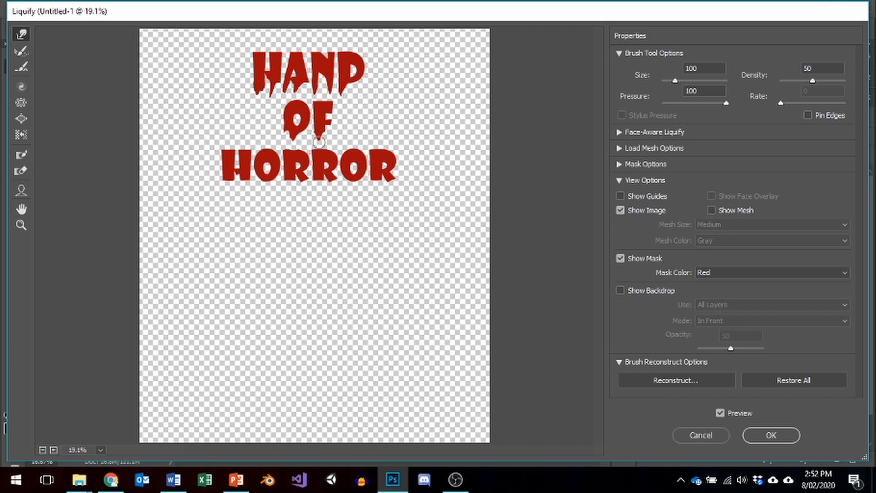
drag(315, 130, 314, 145)
Pull drips down from the H, the first O and the two middle Rs of HORROR
mouse_move(231, 177)
mouse_down()
mouse_move(215, 209)
mouse_move(219, 192)
mouse_move(212, 203)
mouse_move(218, 210)
mouse_up()
drag(244, 180, 229, 214)
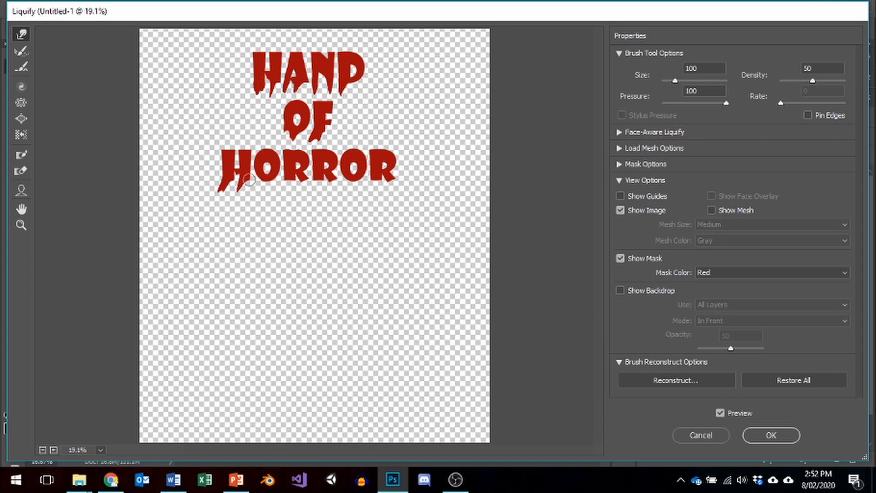
mouse_move(267, 176)
mouse_down()
mouse_move(252, 202)
mouse_move(290, 172)
mouse_move(285, 201)
mouse_move(291, 182)
mouse_move(291, 191)
mouse_move(304, 177)
mouse_move(303, 195)
mouse_move(323, 182)
mouse_move(313, 184)
mouse_move(325, 196)
mouse_up()
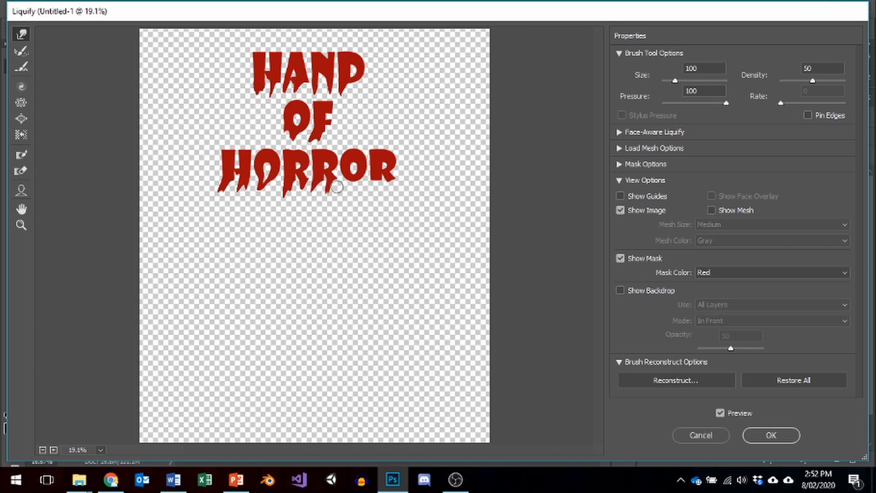
Enlarge the warp brush to 700 and push the last letters of HORROR out of line
key(bracketright)
key(bracketright)
key(bracketright)
key(bracketright)
key(bracketright)
key(bracketright)
key(bracketright)
key(bracketright)
key(bracketright)
key(bracketright)
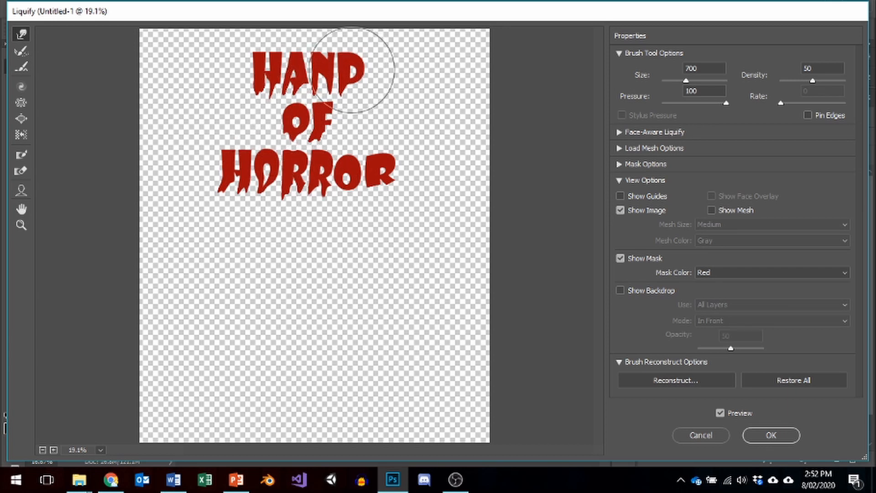
Reduce the warp brush to 80, pull drips down from the last R of HORROR and apply the Liquify changes
key(bracketleft)
key(bracketleft)
key(bracketleft)
key(bracketleft)
key(bracketleft)
key(bracketleft)
key(bracketleft)
key(bracketleft)
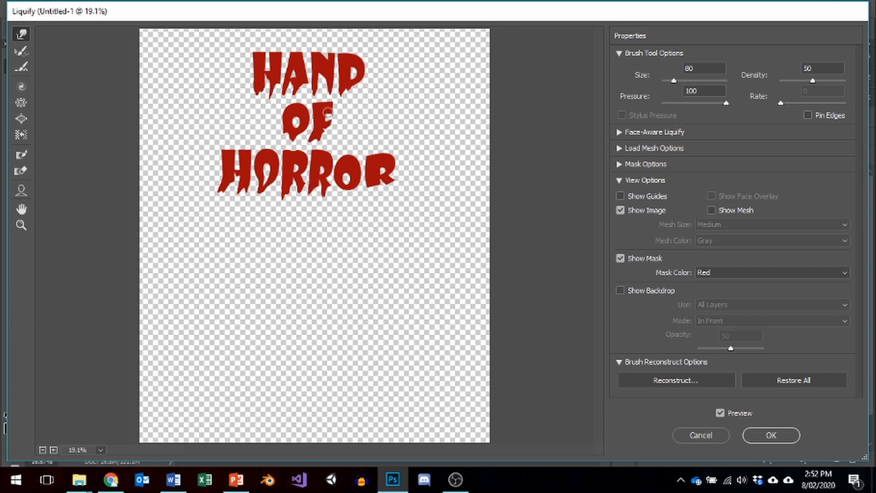
drag(366, 183, 352, 209)
mouse_move(378, 183)
mouse_down()
mouse_move(370, 203)
mouse_move(389, 191)
mouse_move(339, 200)
mouse_move(332, 210)
mouse_up()
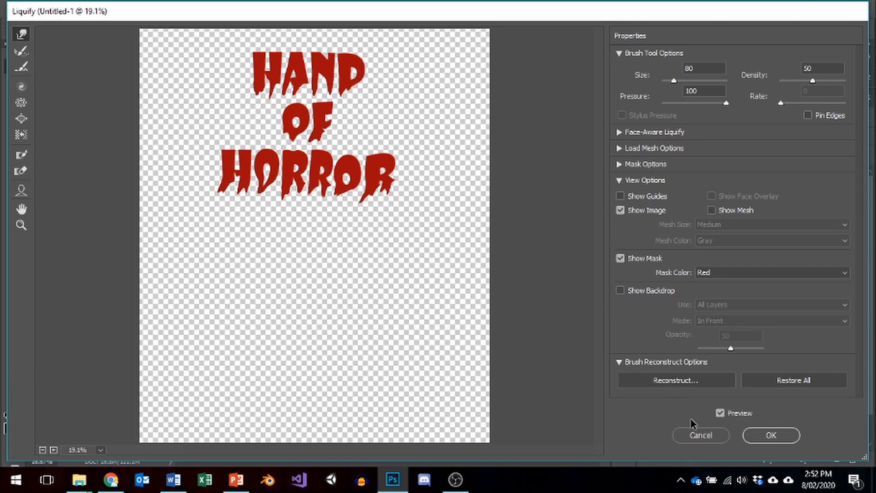
click(789, 438)
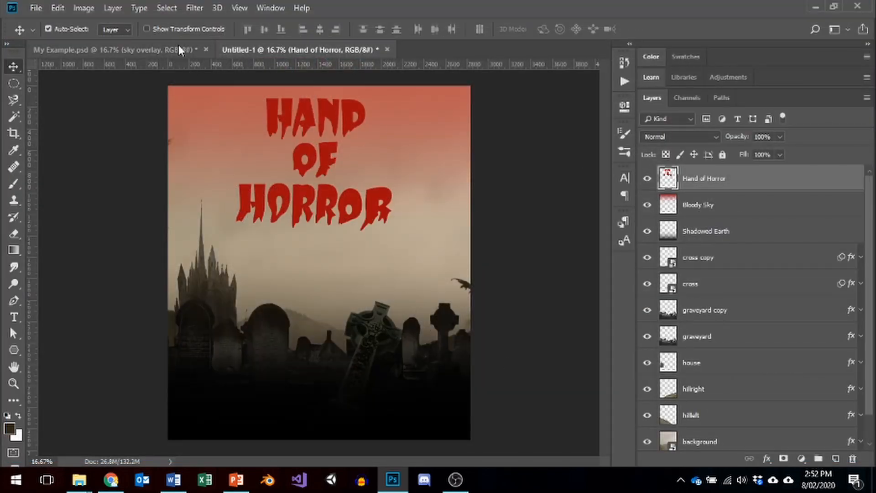
Duplicate the Hand of Horror layer as "Hand of Horror copy"
right_click(673, 182)
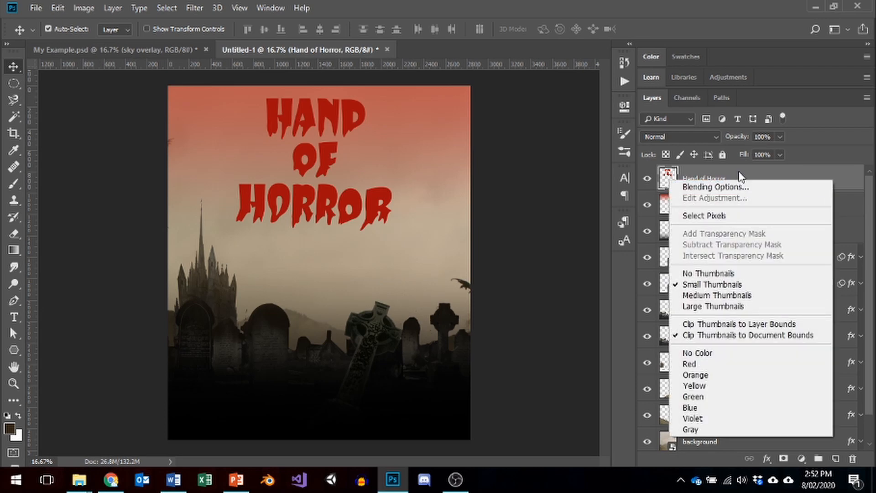
right_click(741, 177)
click(632, 69)
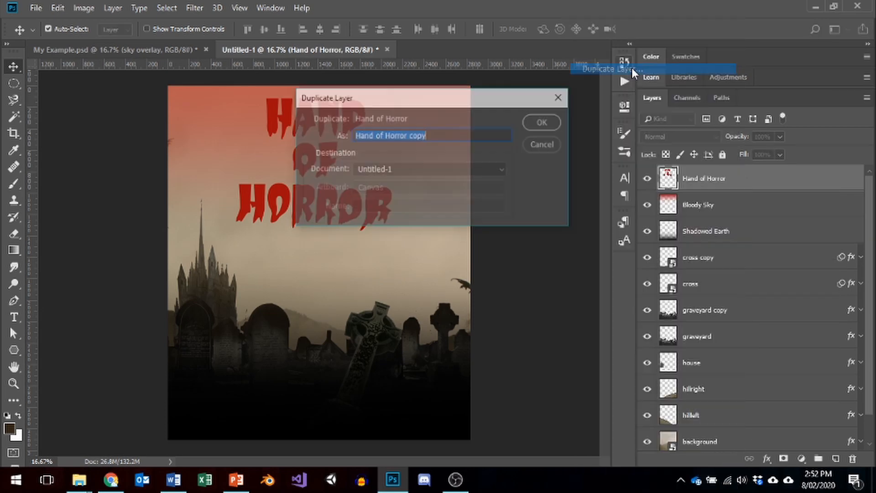
click(541, 125)
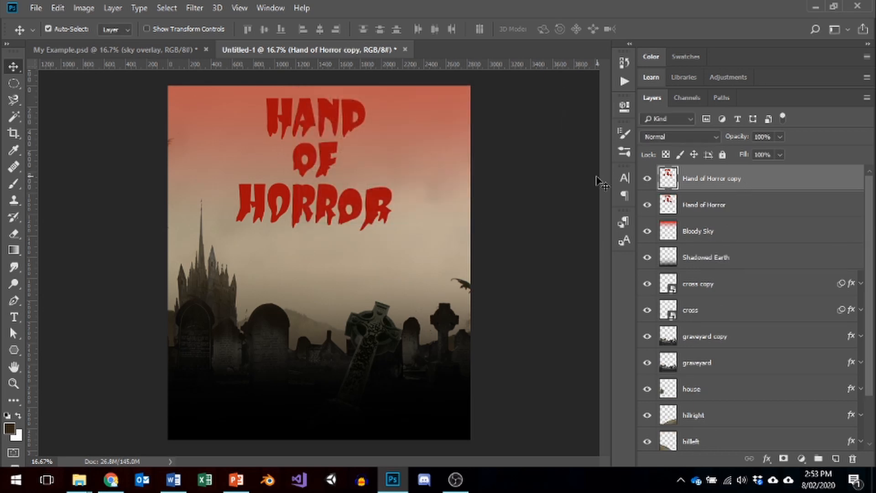
click(199, 9)
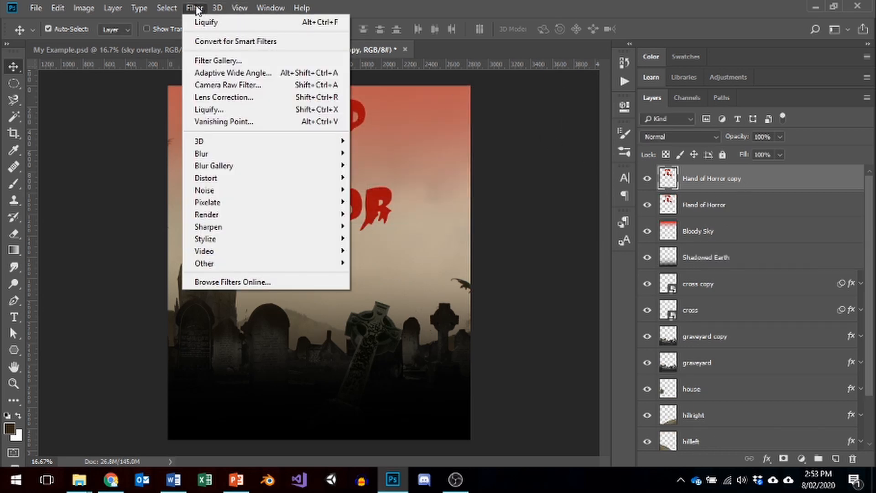
mouse_move(230, 157)
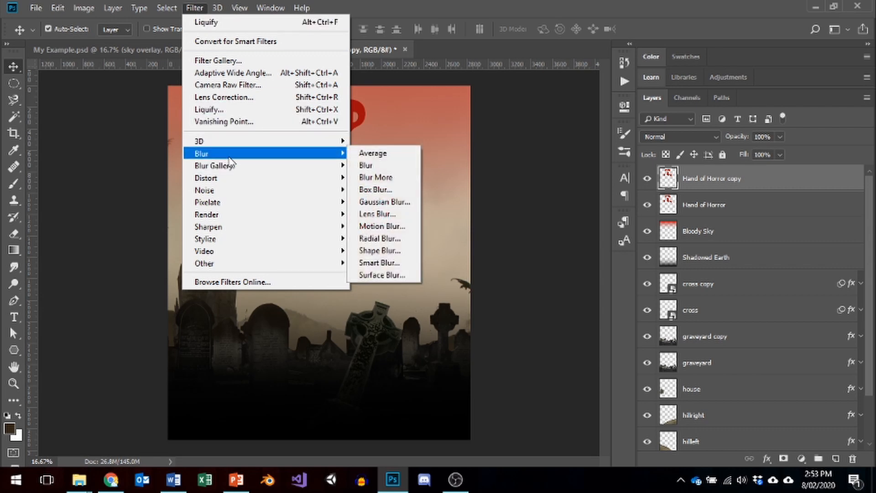
click(382, 227)
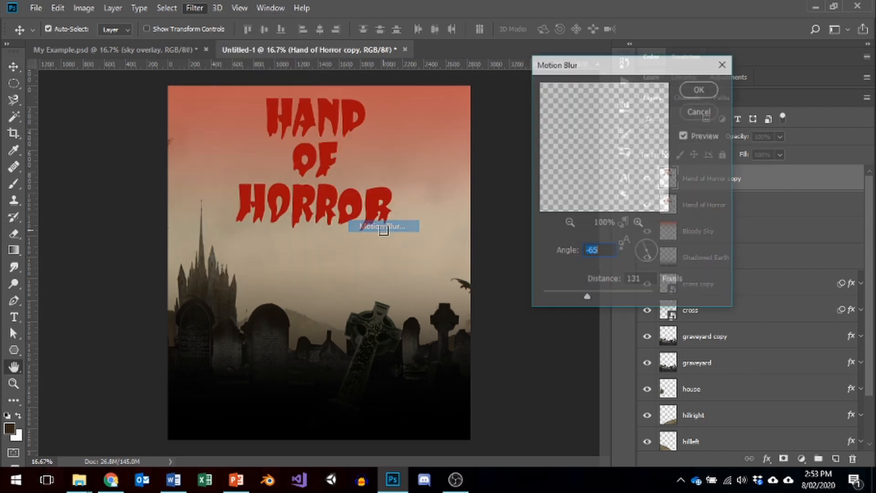
mouse_move(650, 249)
mouse_down()
mouse_move(645, 267)
mouse_move(635, 258)
mouse_up()
drag(588, 297, 568, 303)
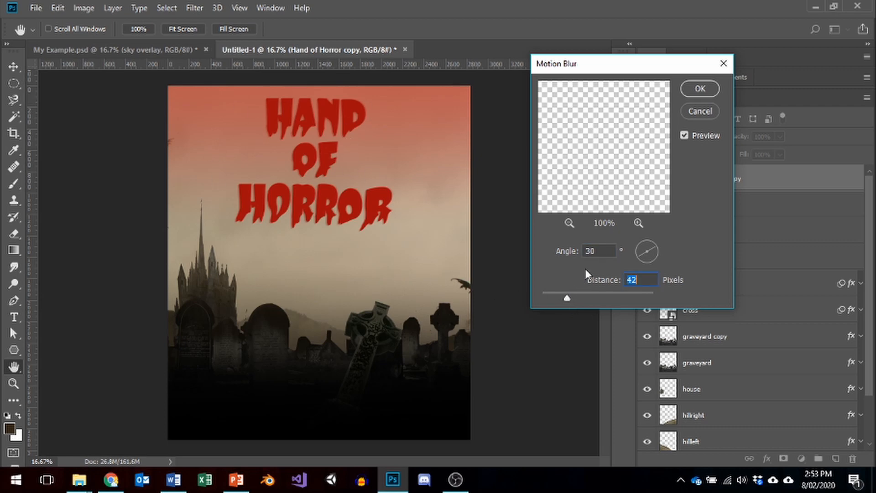
click(700, 112)
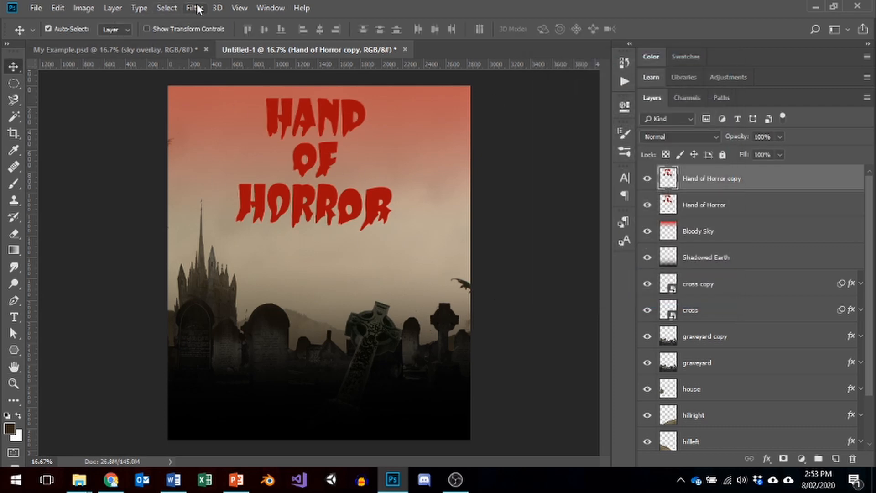
click(194, 8)
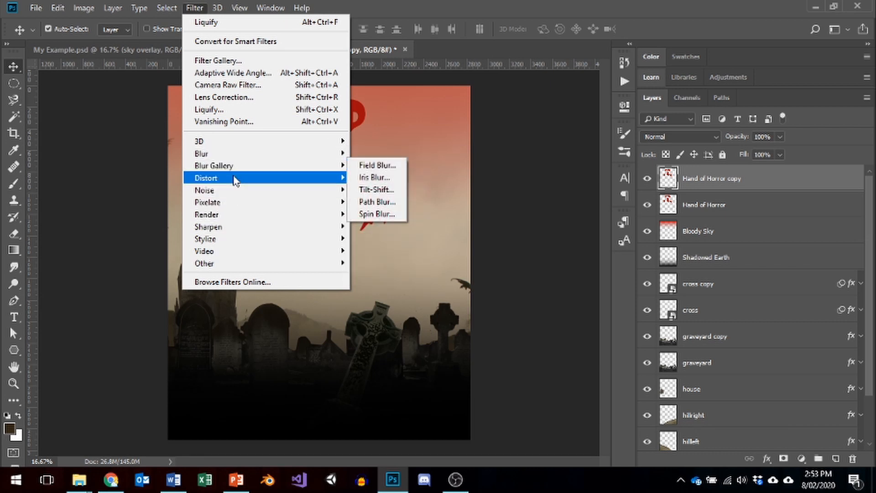
mouse_move(235, 179)
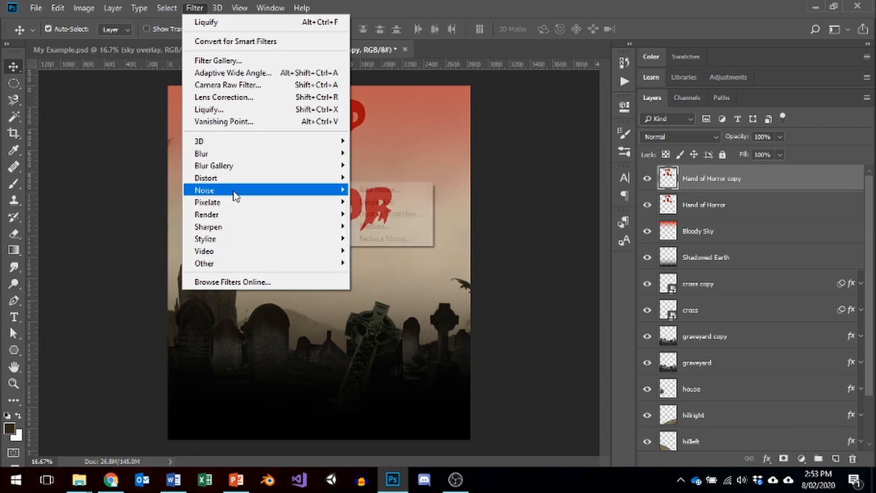
mouse_move(235, 195)
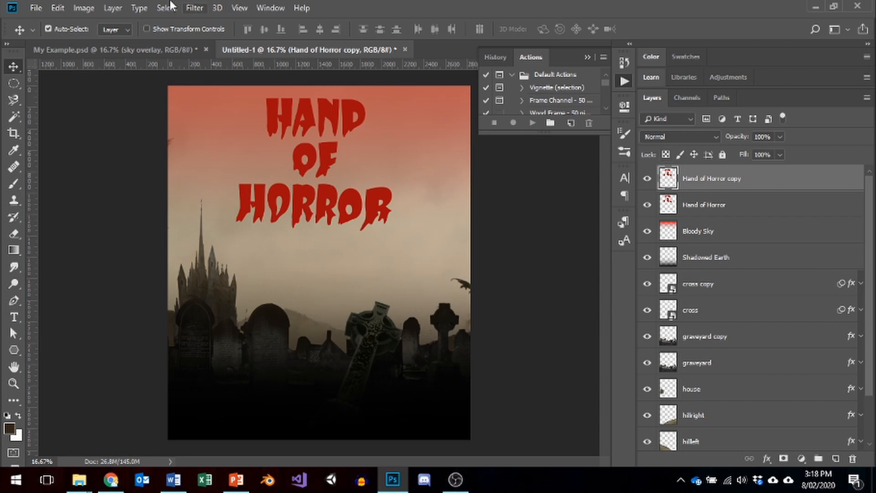
Distort the Hand of Horror copy layer by stretching its upper corners out toward the canvas's top corners and apply it
click(83, 8)
key(Left)
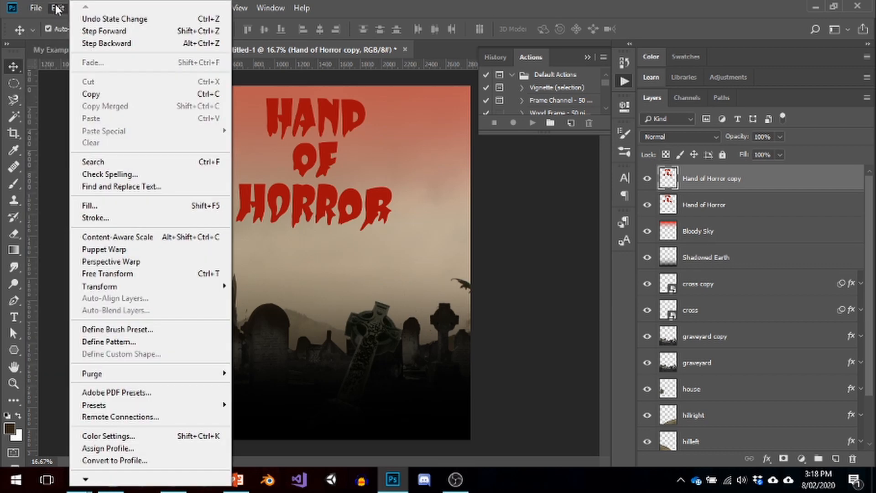
mouse_move(120, 291)
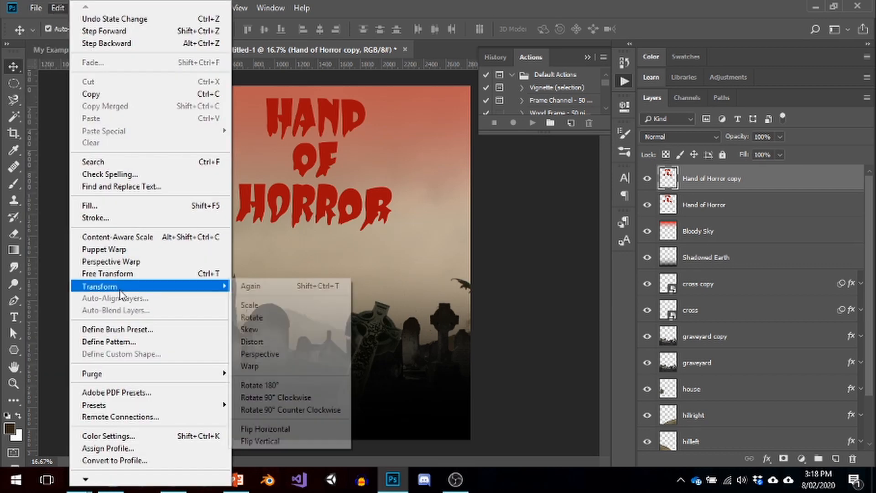
click(255, 341)
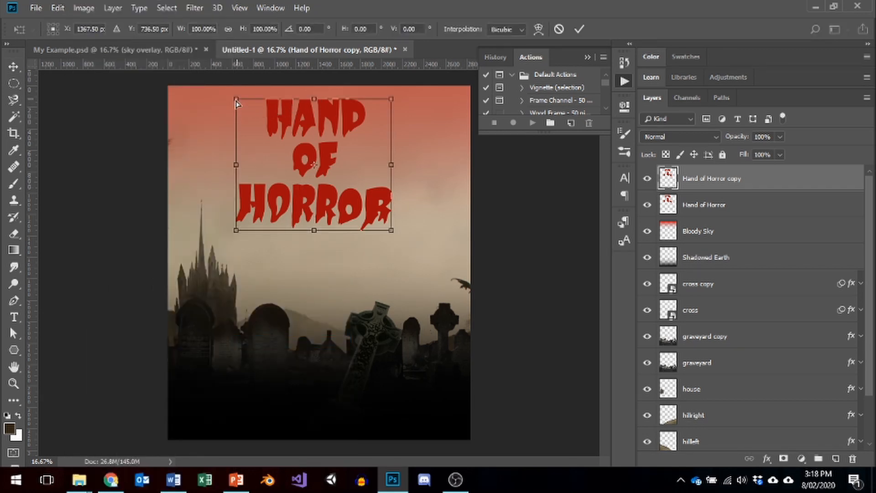
drag(236, 104, 173, 86)
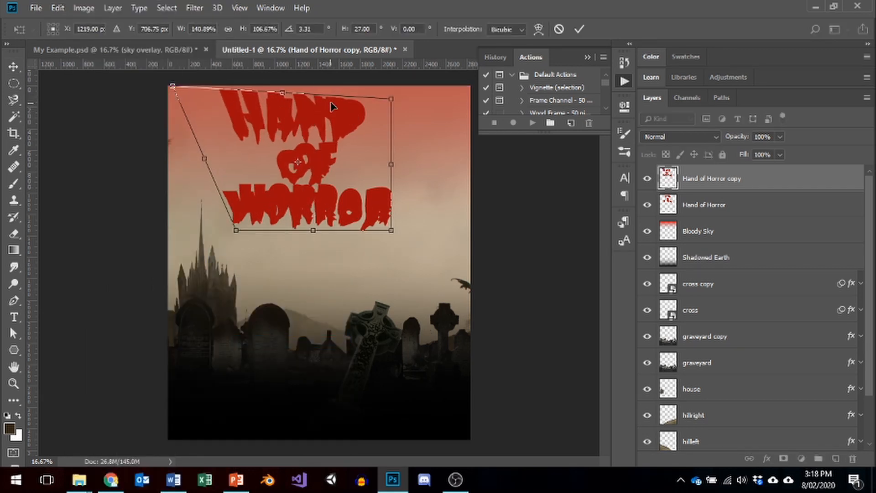
drag(447, 93, 459, 86)
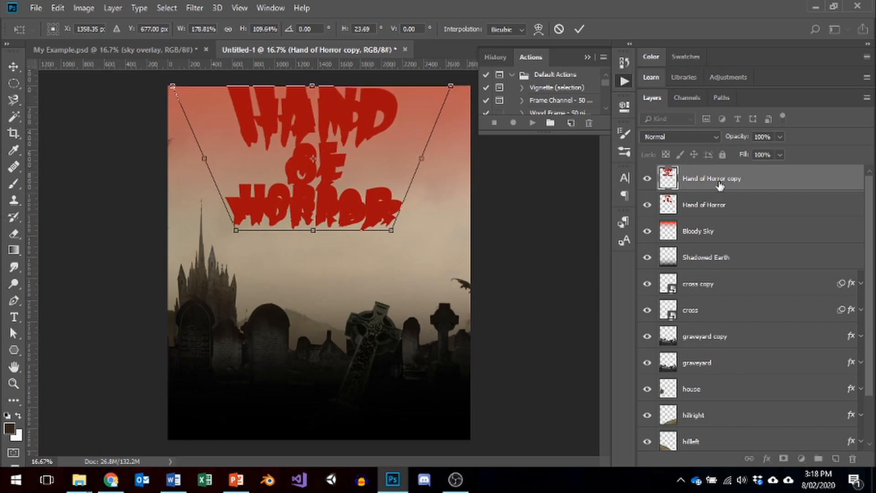
click(579, 29)
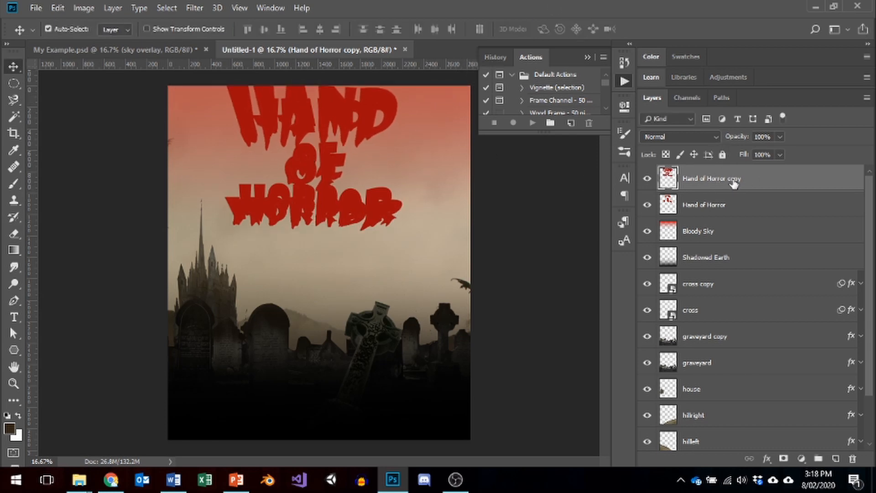
Delete the Hand of Horror copy layer
right_click(730, 180)
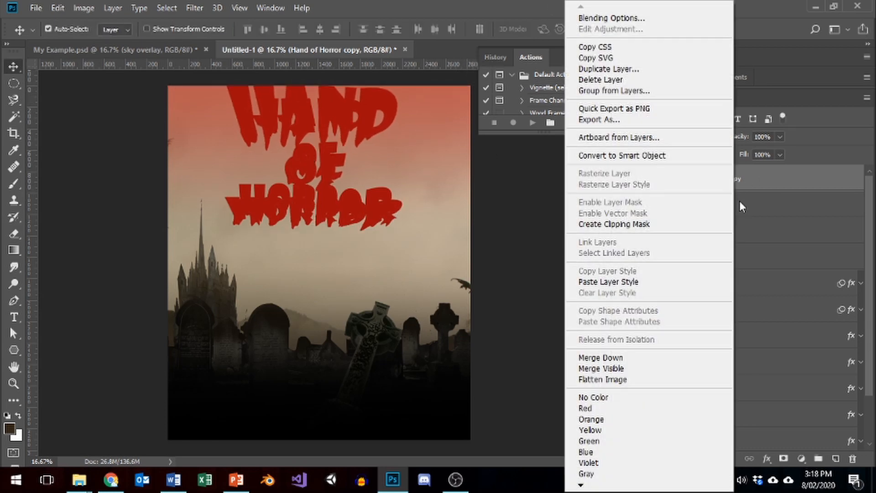
click(612, 80)
click(378, 185)
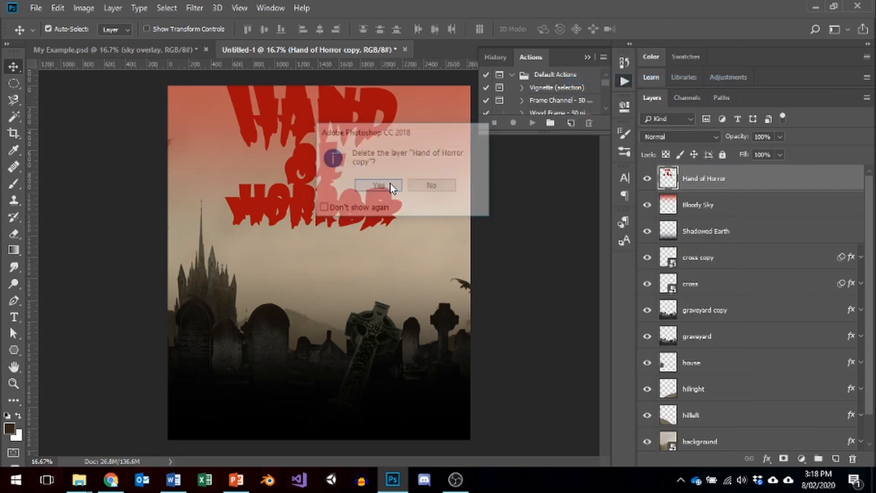
Distort the Hand of Horror layer by pulling its upper corners outward past both sides of the canvas, and apply the transform
click(60, 6)
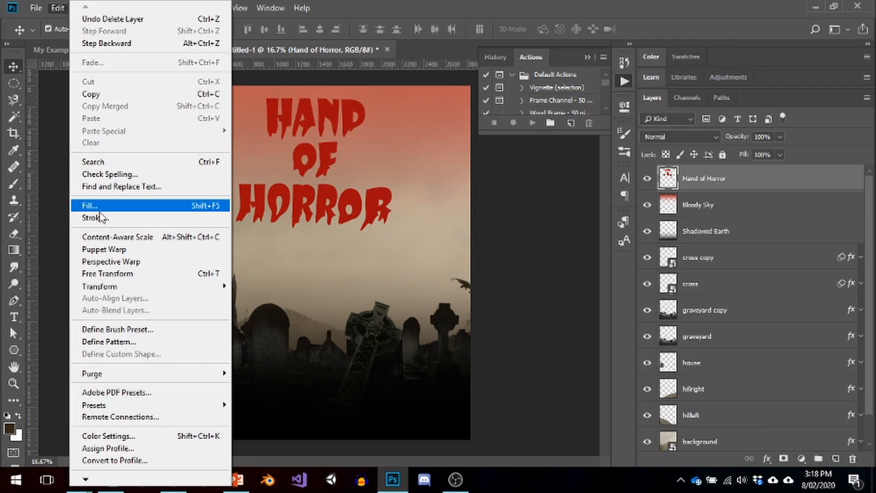
mouse_move(139, 286)
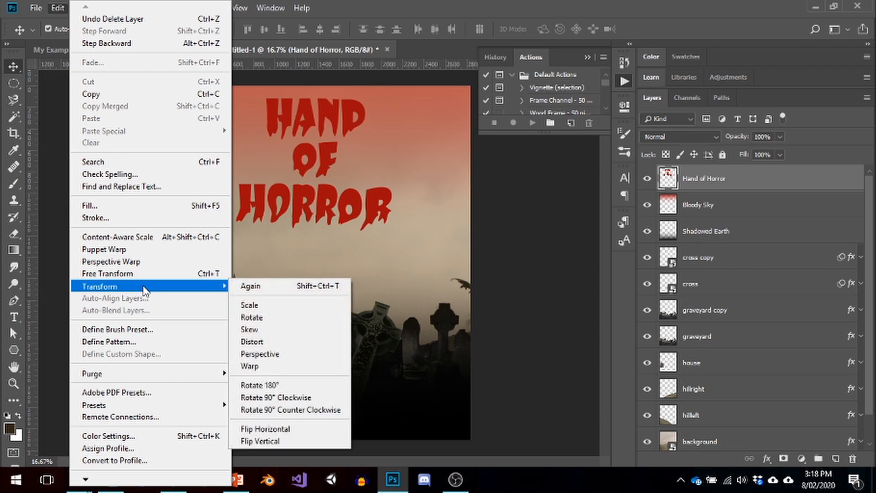
click(274, 342)
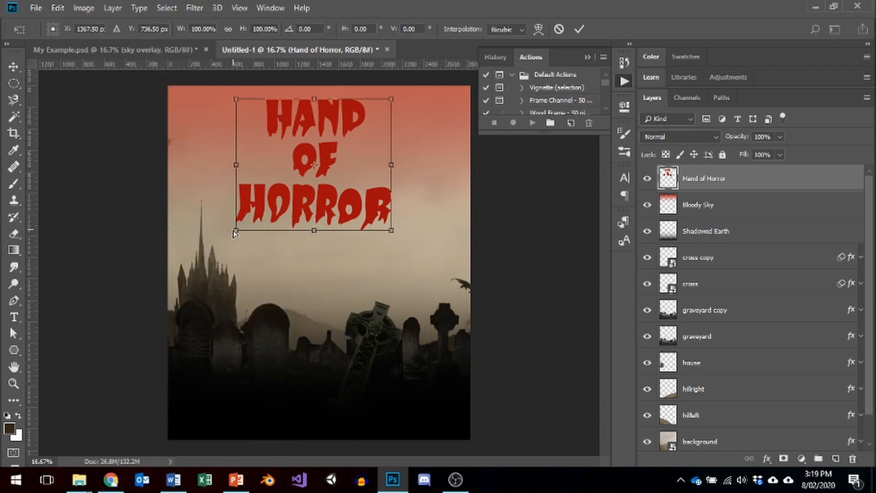
mouse_move(237, 231)
mouse_down()
mouse_move(141, 250)
mouse_move(227, 253)
mouse_move(238, 234)
mouse_up()
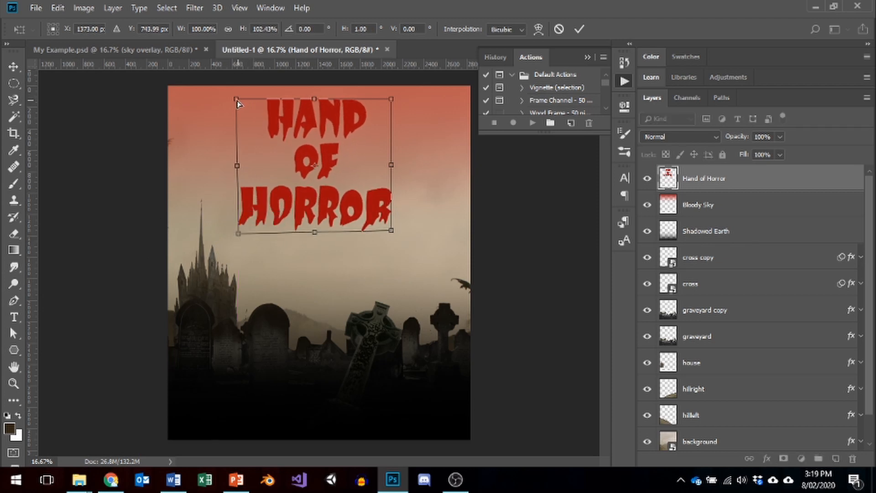
drag(237, 101, 157, 94)
drag(392, 99, 506, 99)
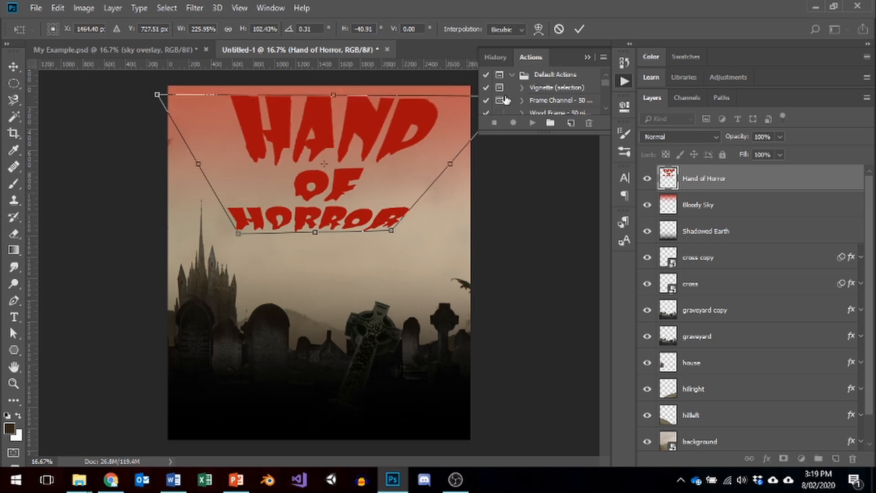
click(576, 29)
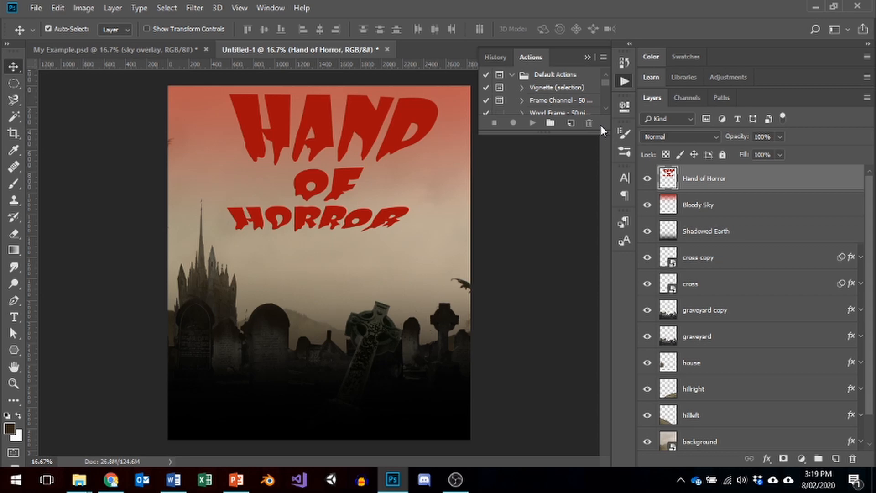
Distort the title again, widening HAND out to the canvas's left edge and slightly further right, nudge it up and apply
click(59, 6)
mouse_move(126, 288)
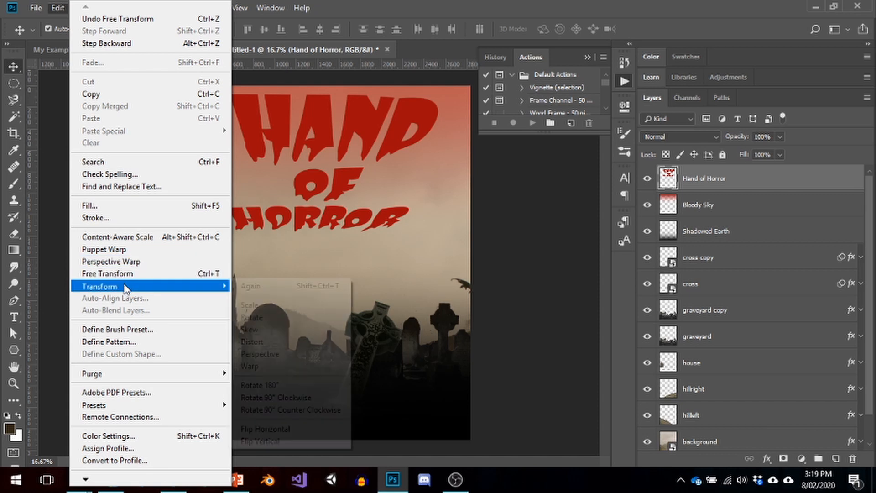
click(263, 342)
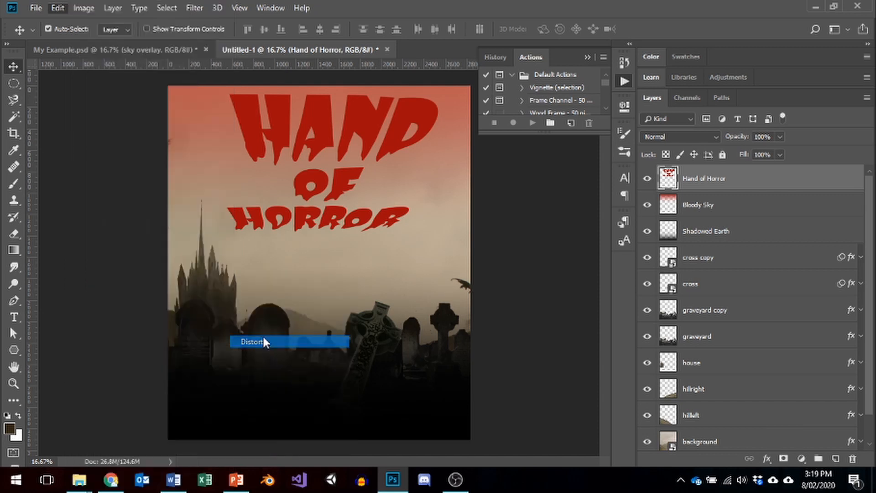
drag(227, 95, 168, 93)
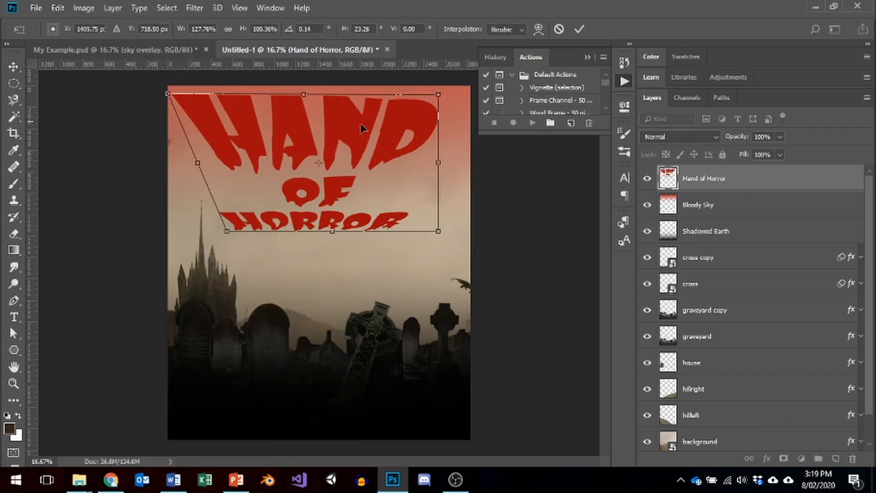
drag(438, 95, 453, 93)
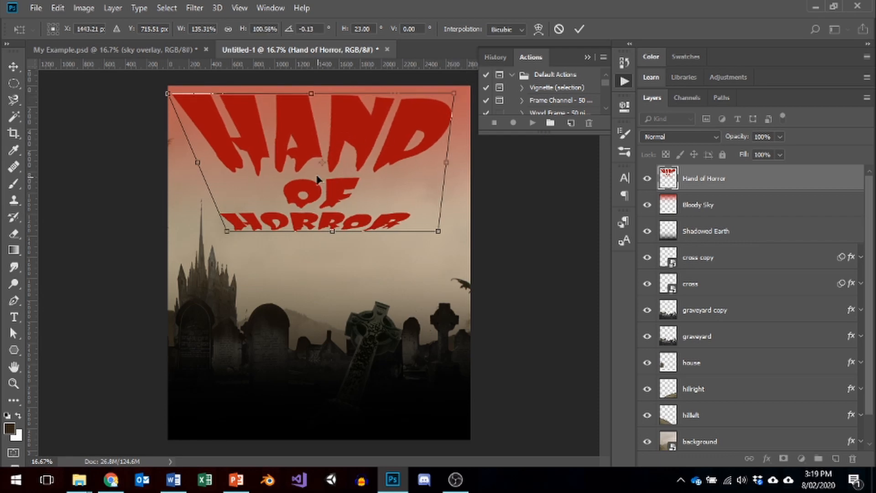
mouse_move(318, 179)
mouse_down()
mouse_move(323, 133)
mouse_move(309, 186)
mouse_move(318, 177)
mouse_up()
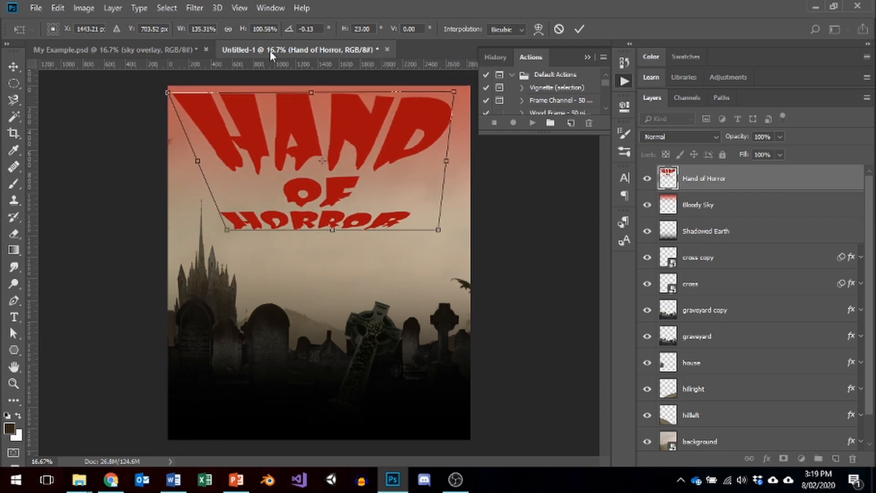
click(56, 10)
mouse_move(125, 288)
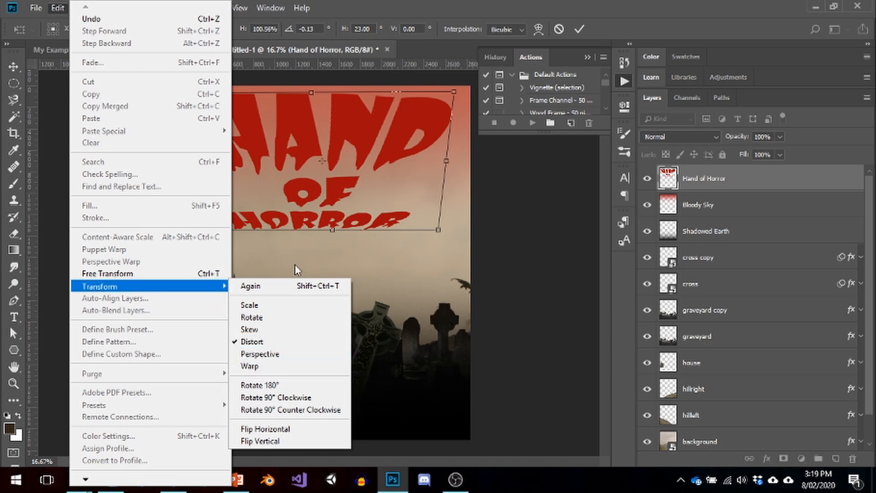
click(579, 28)
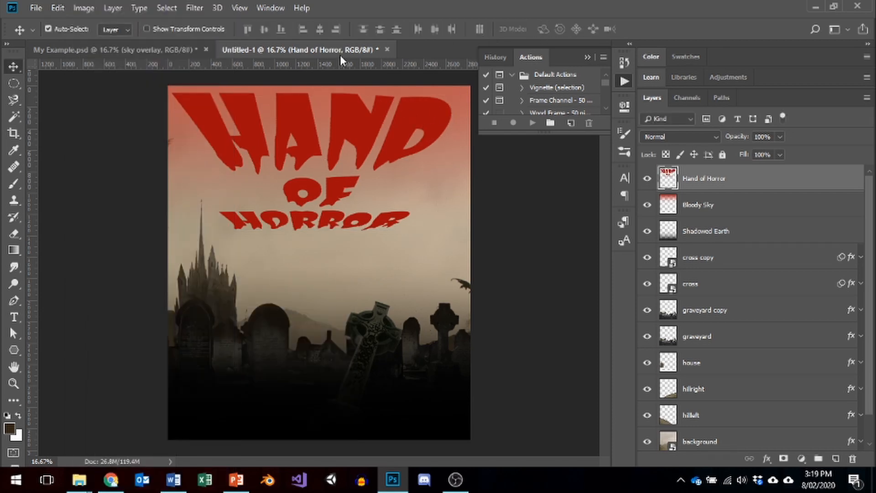
click(57, 8)
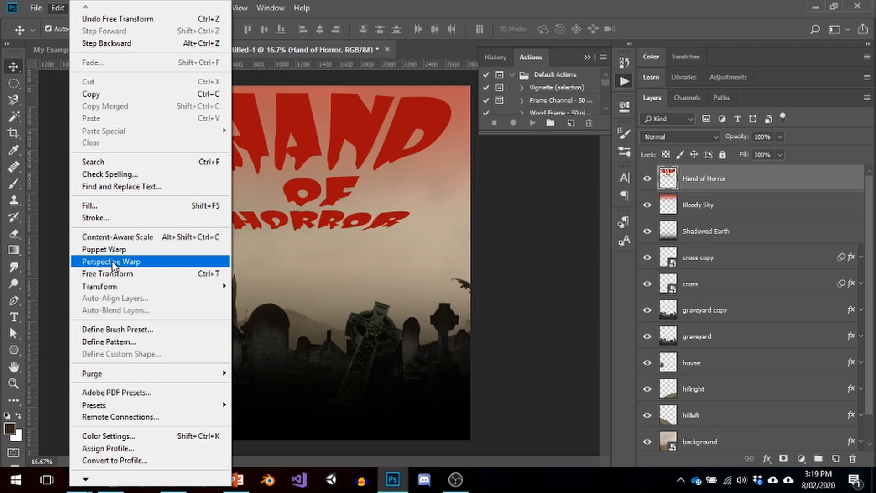
click(111, 250)
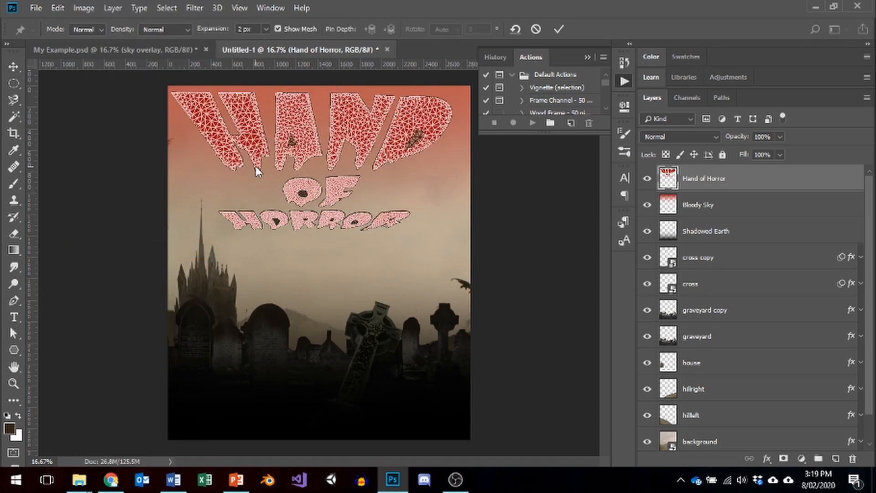
click(535, 30)
click(58, 8)
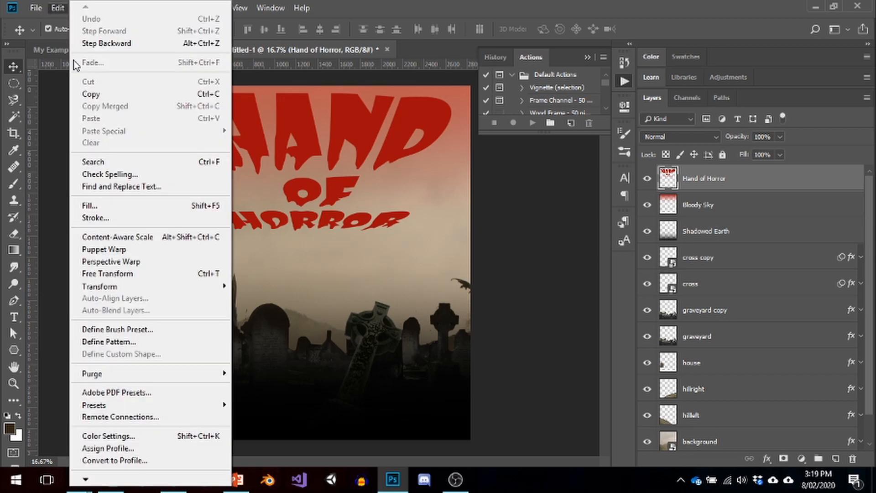
click(150, 263)
click(428, 155)
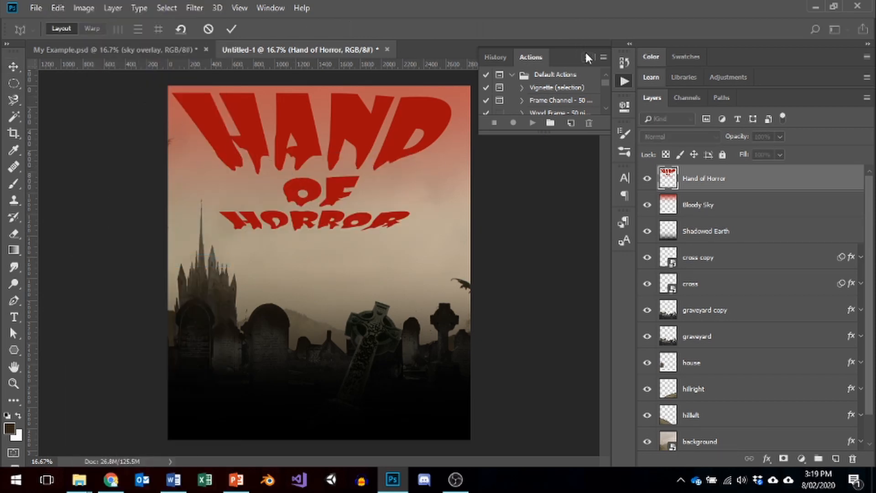
click(82, 9)
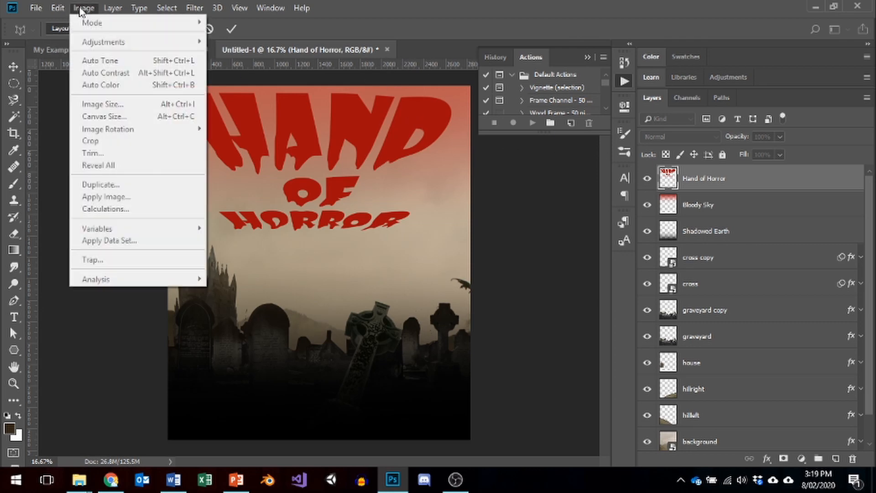
click(61, 6)
click(61, 7)
click(61, 7)
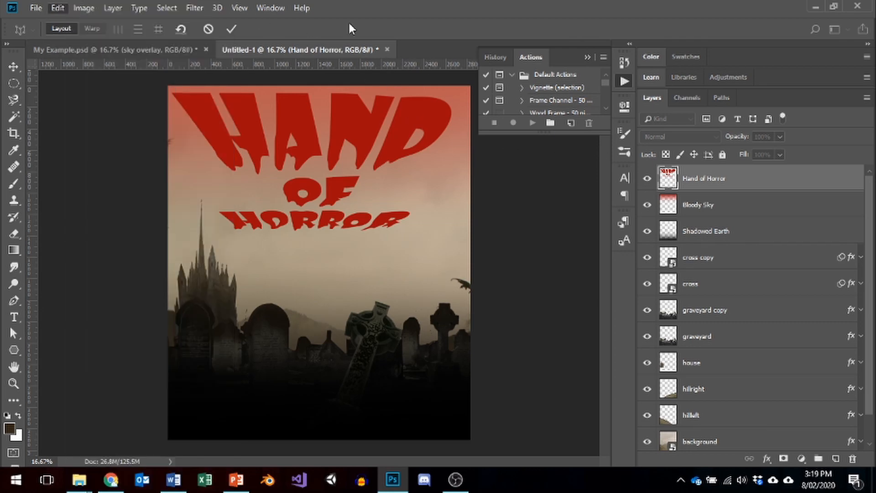
click(207, 29)
Warp the Hand of Horror layer with a Custom warp, arching its middle upward and pulling both lower corners down
click(57, 8)
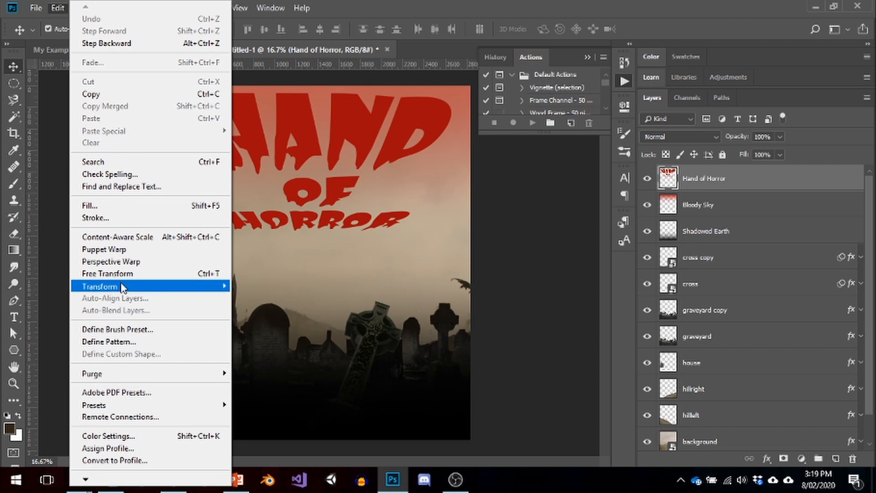
mouse_move(151, 288)
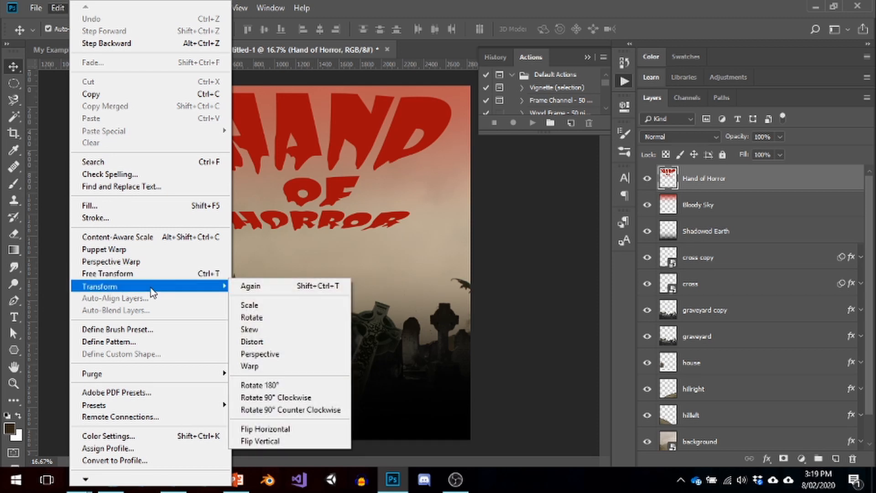
click(269, 366)
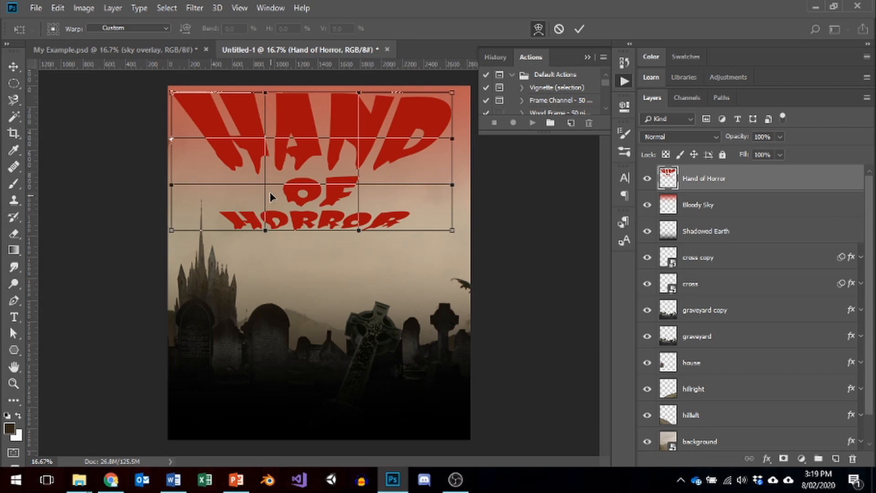
drag(300, 185, 298, 161)
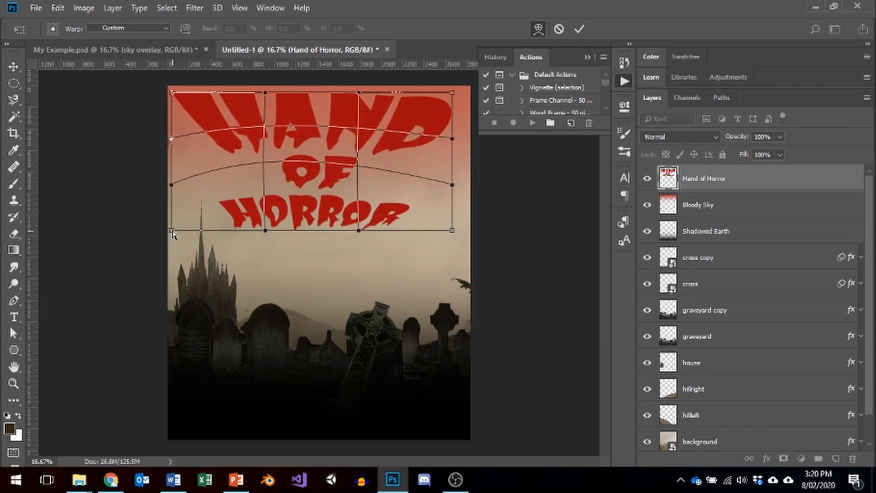
drag(172, 230, 173, 252)
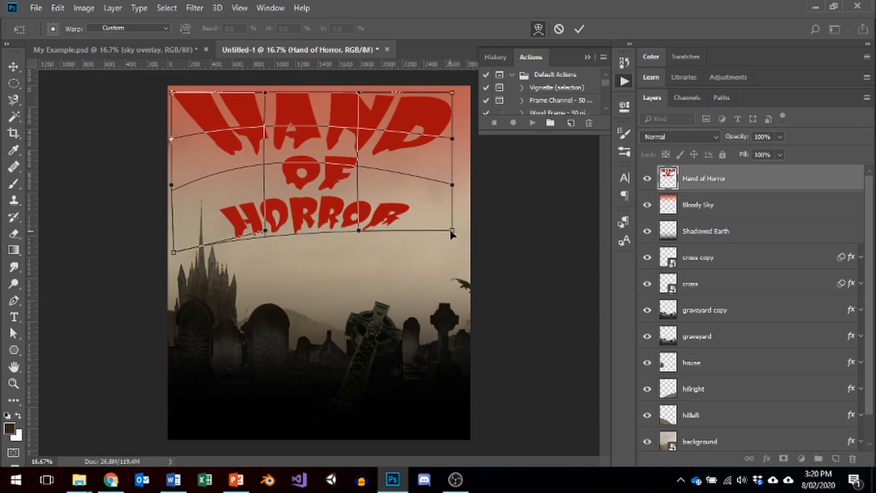
drag(451, 230, 460, 251)
Bulge the Hand of Horror warp's sides outward, lower its bottom edge slightly, widen OF and HORROR, and apply the warp
drag(452, 138, 483, 147)
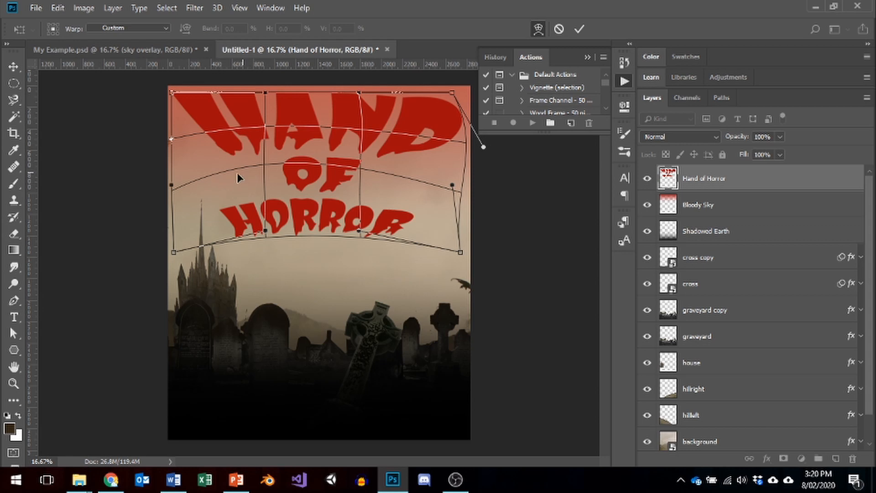
drag(171, 184, 124, 175)
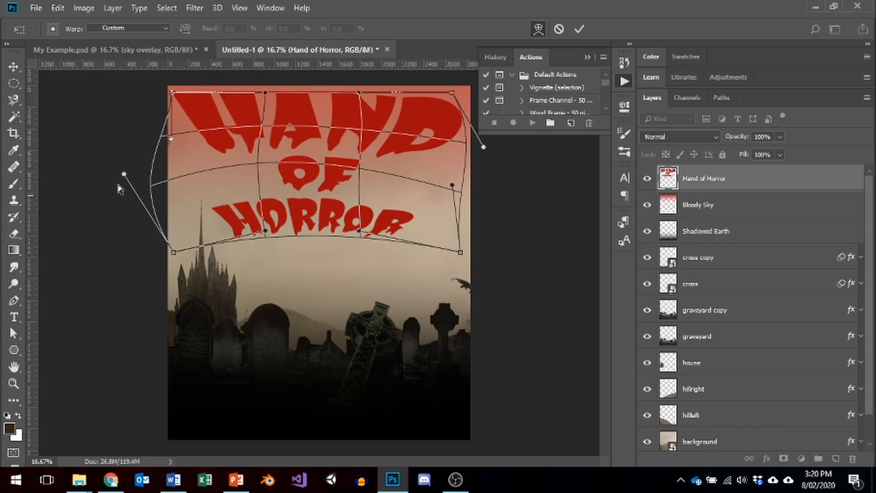
mouse_move(265, 230)
mouse_down()
mouse_move(270, 262)
mouse_move(270, 244)
mouse_up()
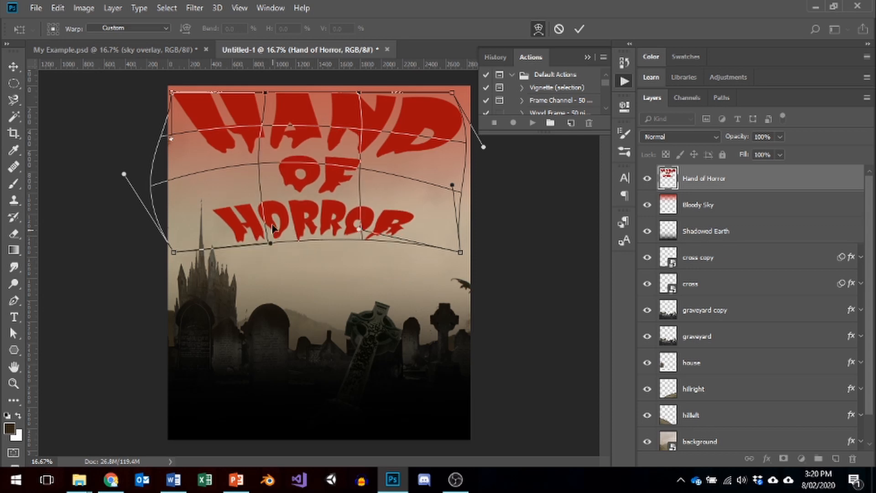
mouse_move(250, 157)
mouse_down()
mouse_move(256, 163)
mouse_move(239, 154)
mouse_move(261, 169)
mouse_up()
drag(357, 172, 370, 170)
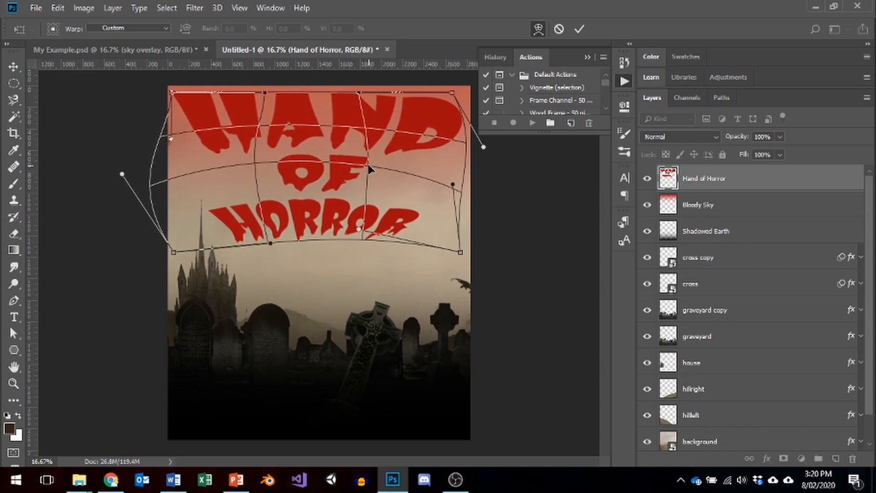
click(580, 29)
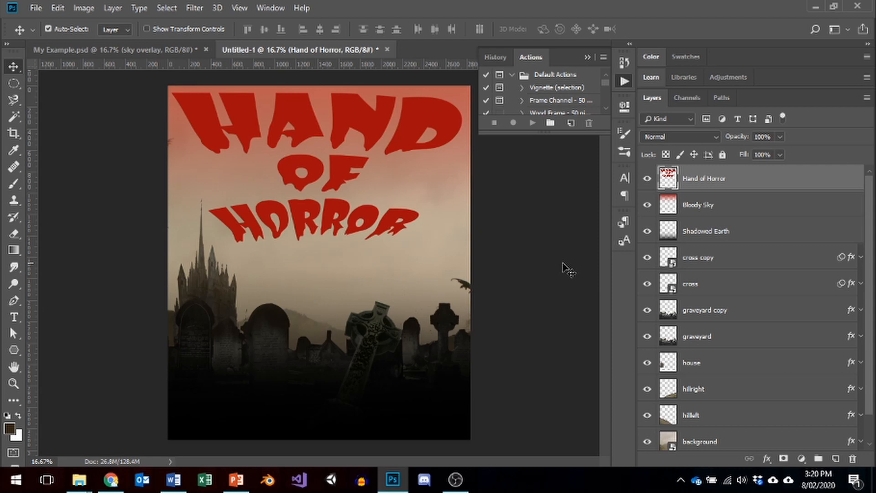
Add a Drop Shadow to the Hand of Horror layer and set its colour to dark brown 211904
right_click(671, 185)
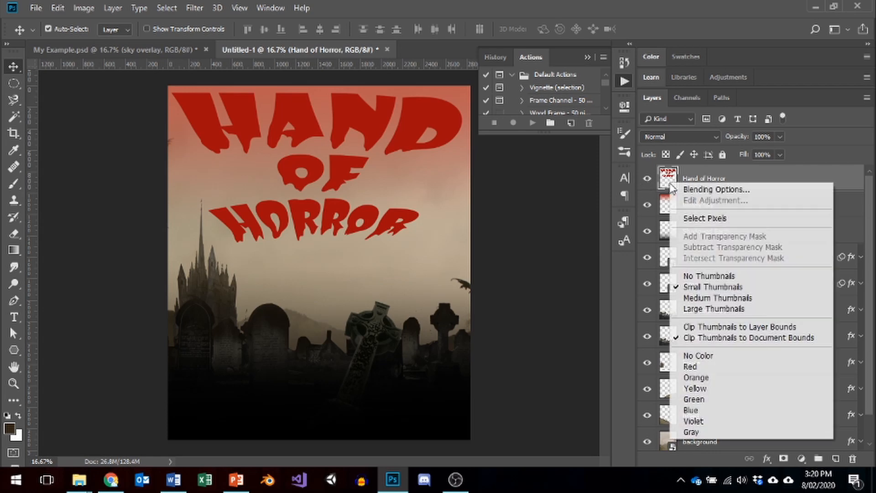
click(714, 189)
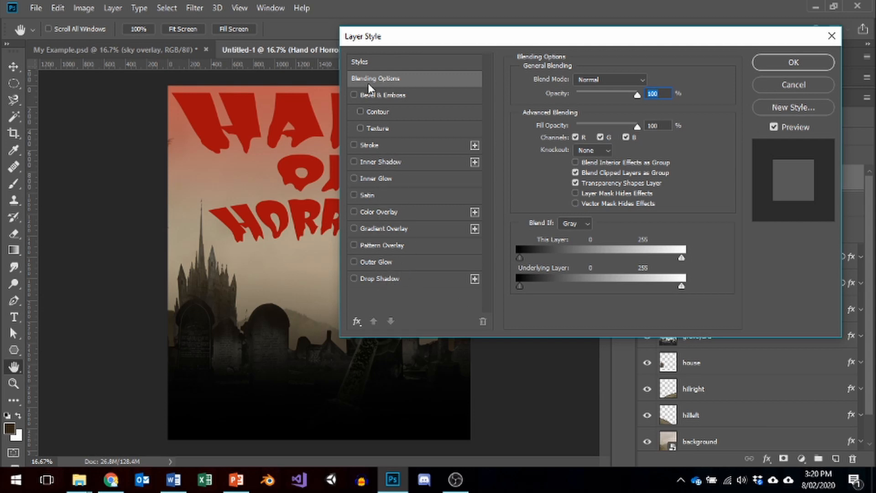
click(401, 279)
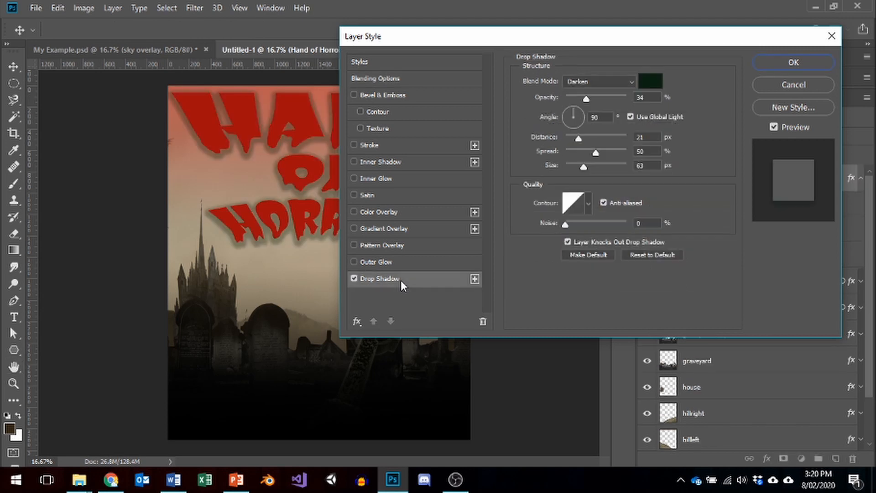
click(656, 90)
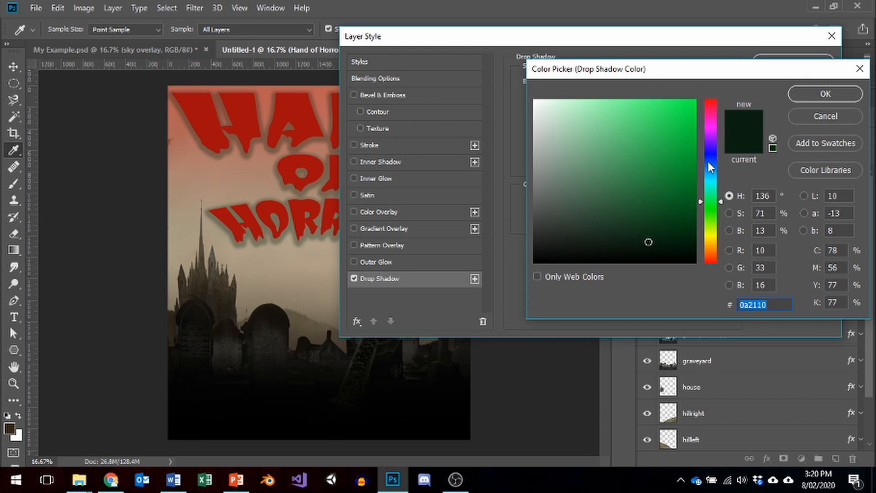
click(712, 204)
mouse_move(712, 205)
mouse_down()
mouse_move(711, 188)
mouse_move(711, 242)
mouse_up()
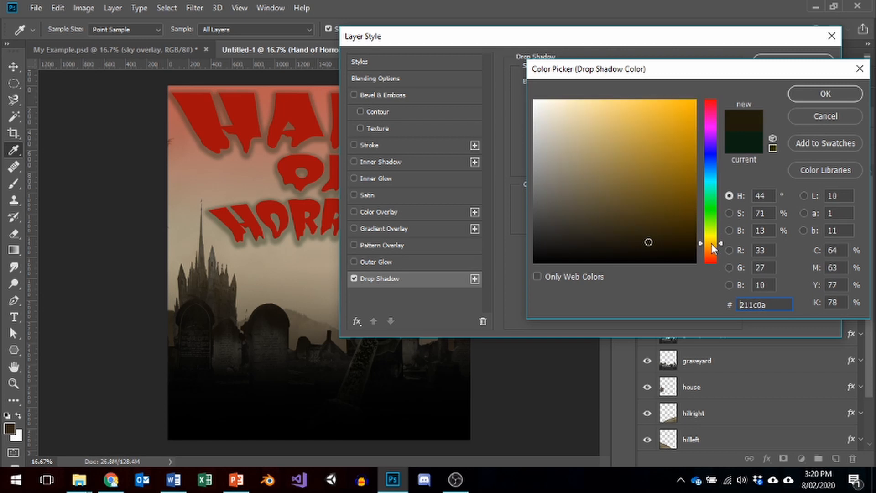
click(675, 243)
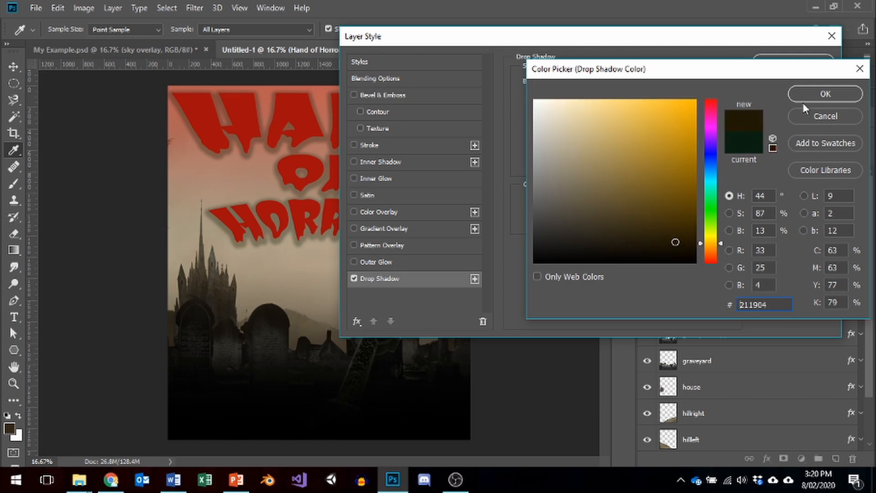
click(801, 97)
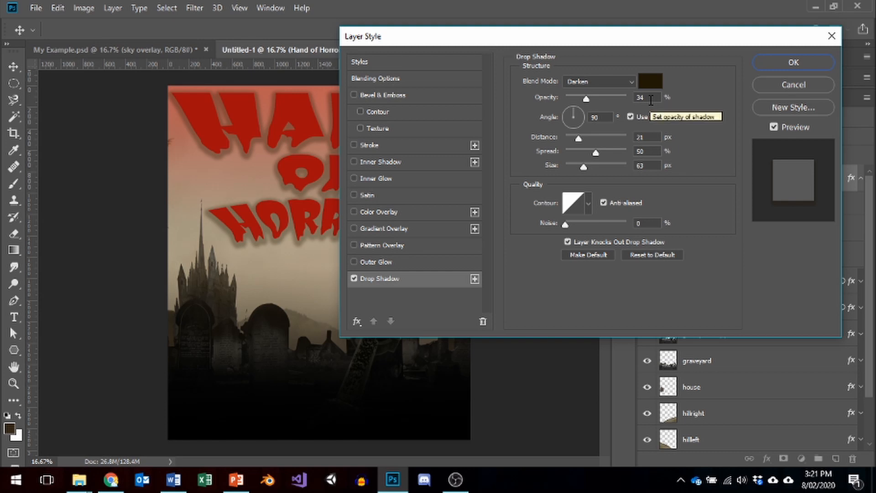
Set the drop shadow's opacity to 25%, distance to 48 px, spread to 20% and size to 38 px
drag(648, 95, 606, 106)
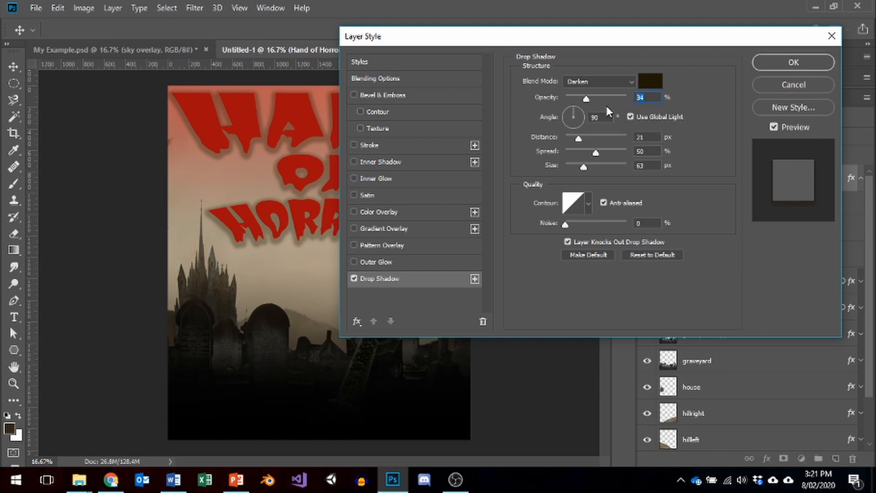
text(25)
key(Tab)
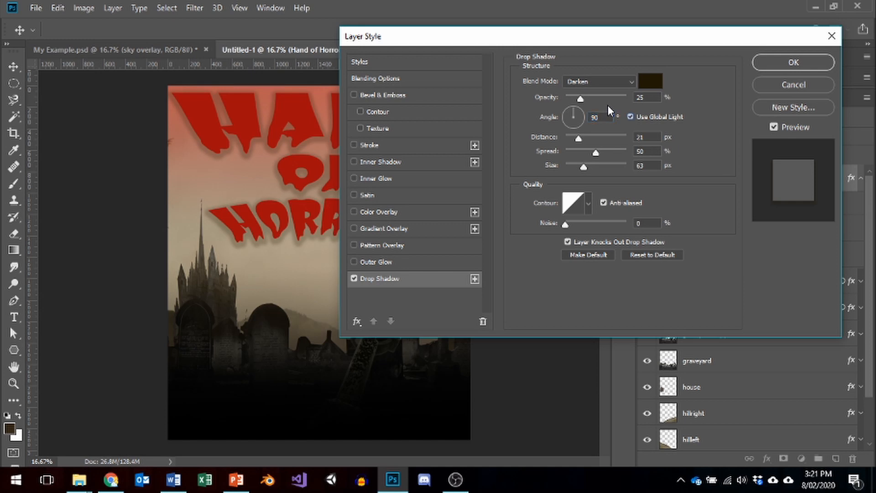
key(Tab)
text(48)
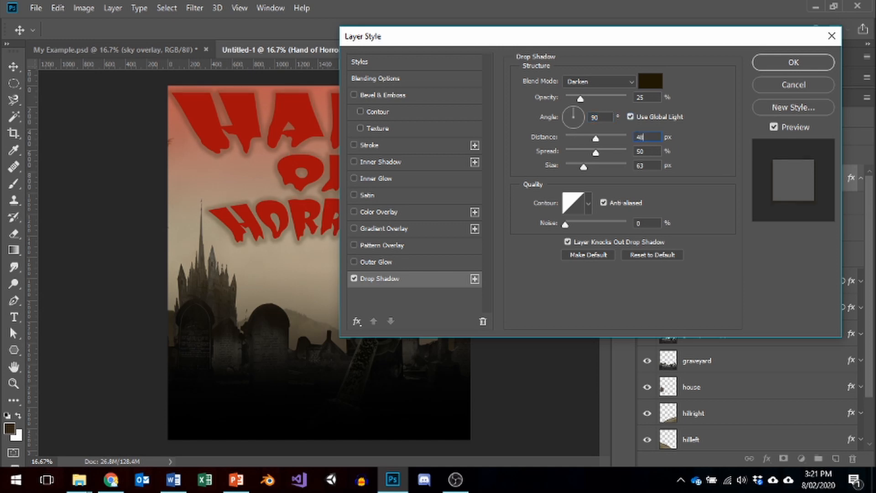
key(Tab)
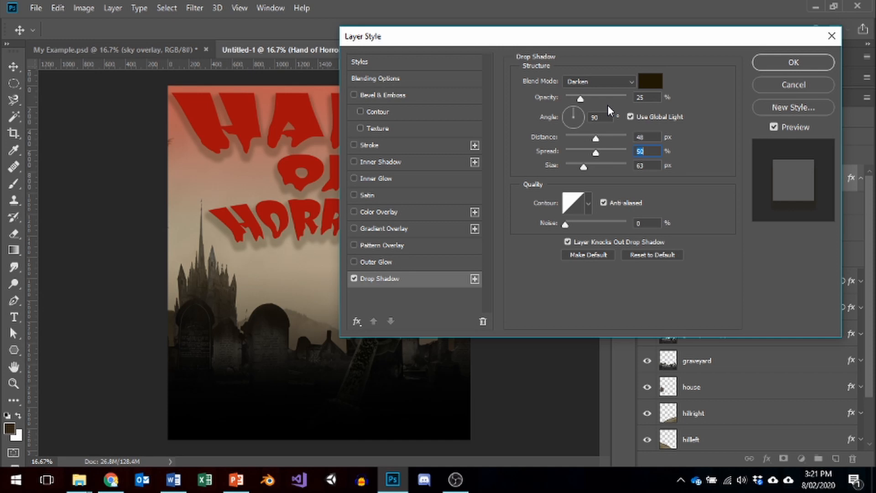
text(20)
key(Tab)
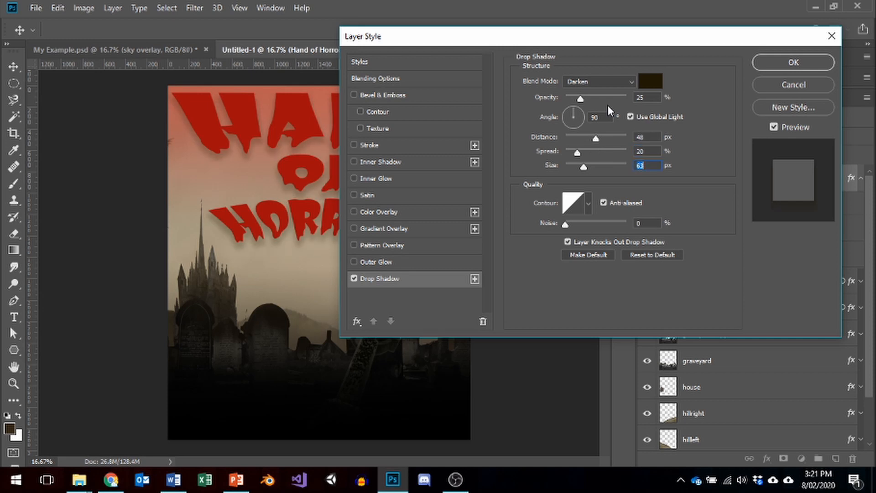
text(38)
Set the drop shadow's light angle to 87° so the shadow falls almost straight below the letters
drag(517, 44, 558, 40)
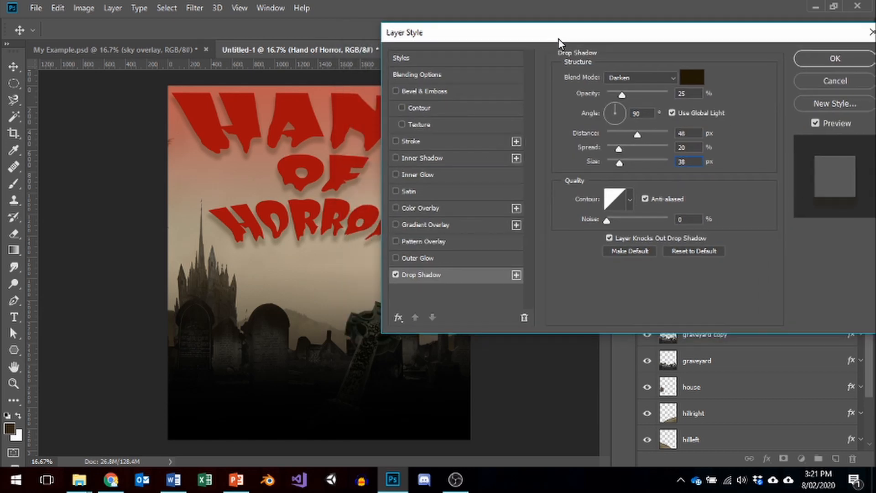
click(613, 113)
click(621, 108)
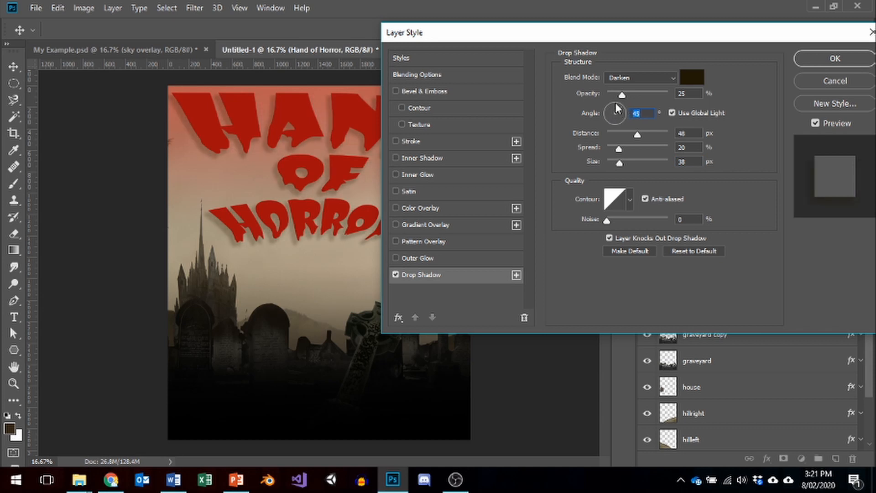
click(615, 102)
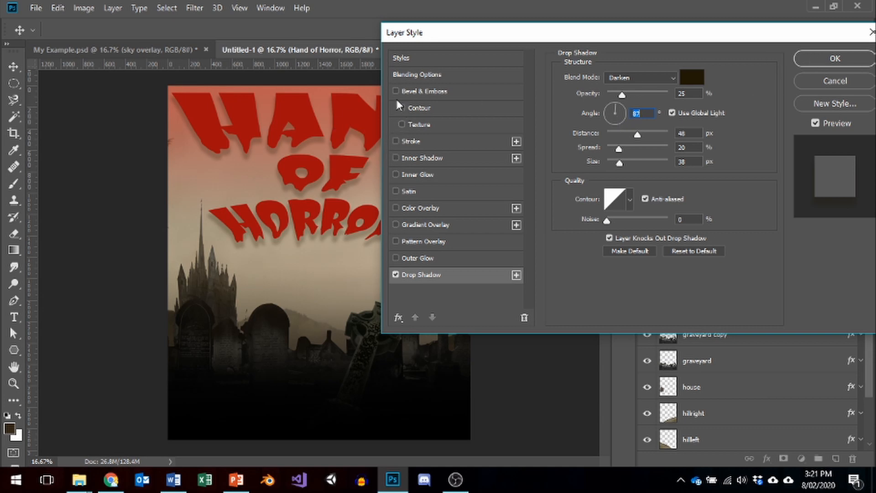
Add Bevel & Emboss to the title with the Emboss style, size 10 px and soften 10 px
click(428, 91)
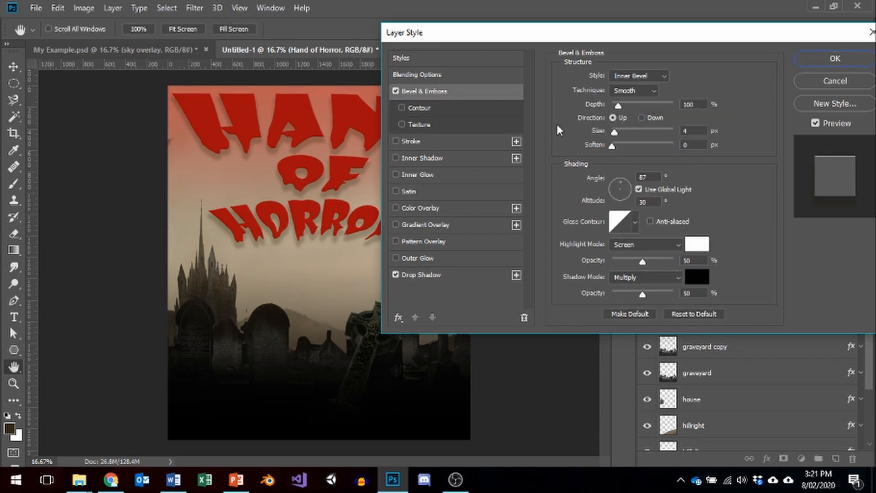
click(664, 76)
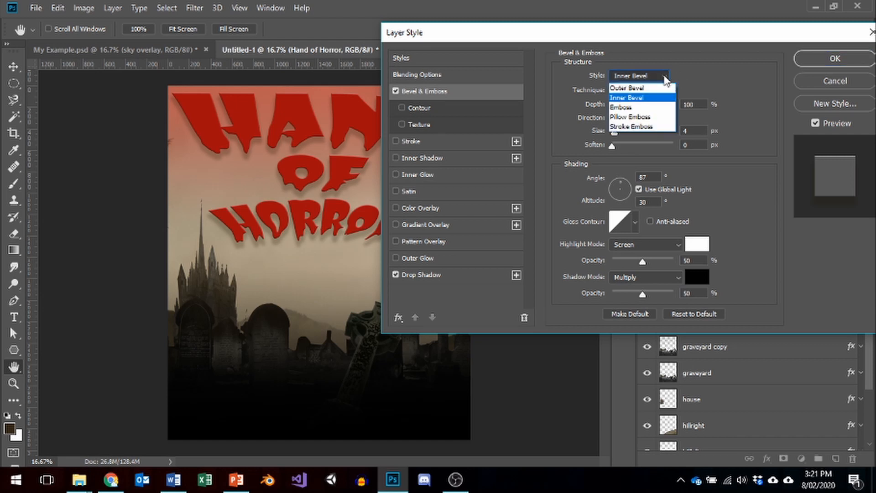
click(650, 108)
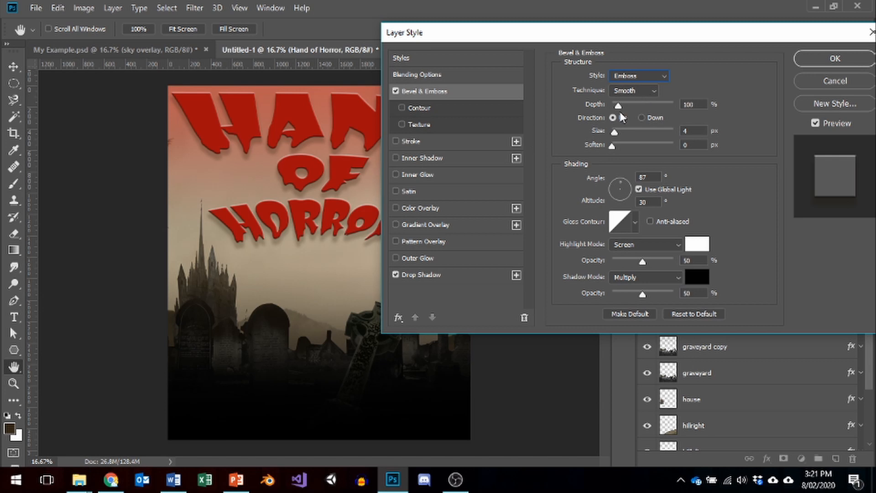
click(688, 130)
text(10)
key(Tab)
text(10)
click(445, 223)
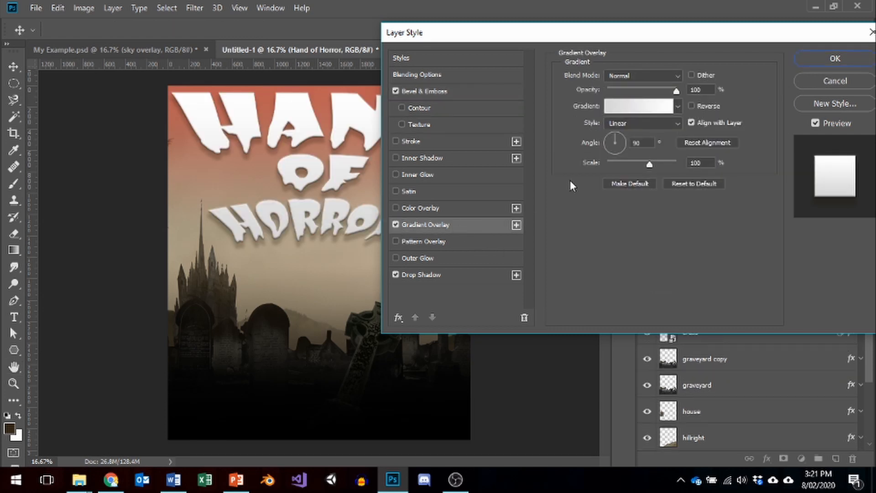
click(676, 107)
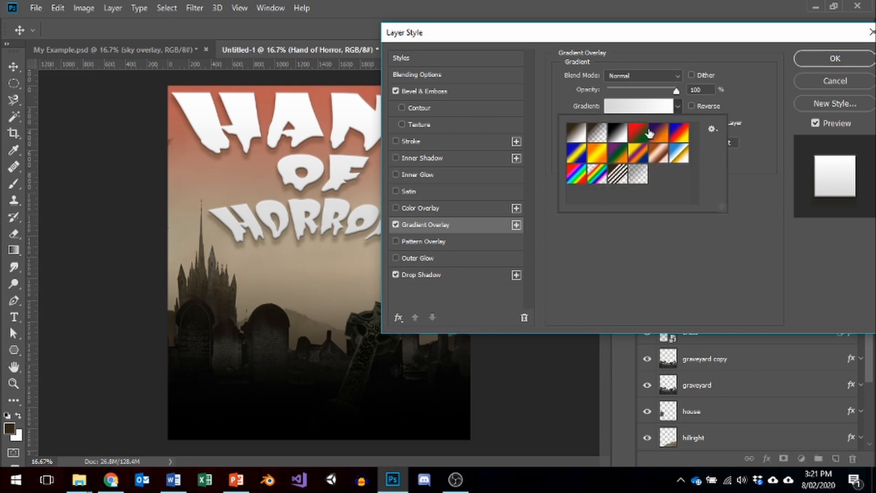
click(580, 134)
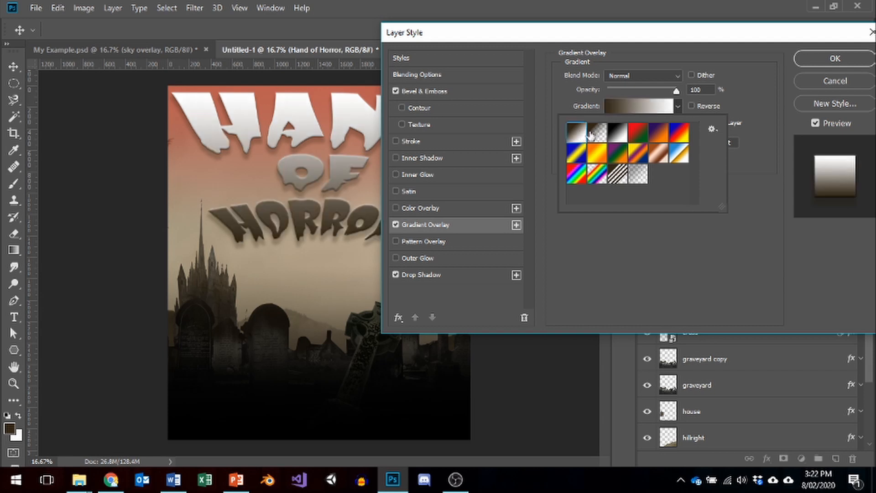
click(727, 262)
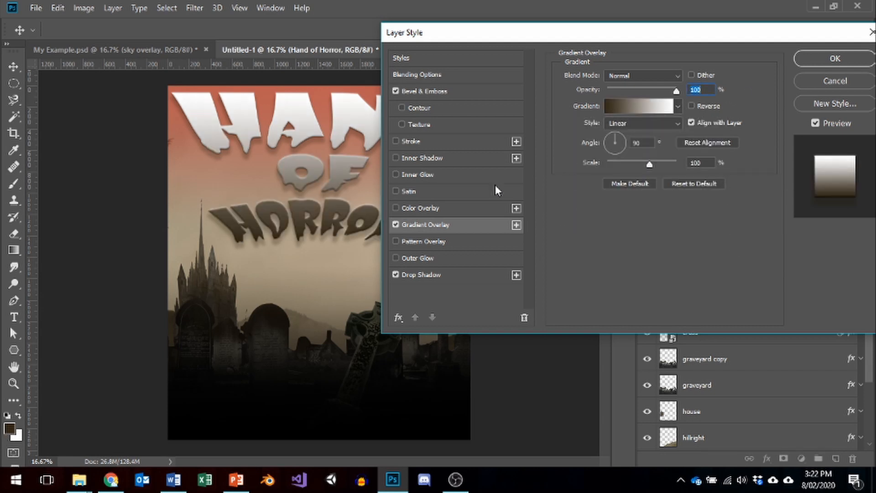
click(396, 225)
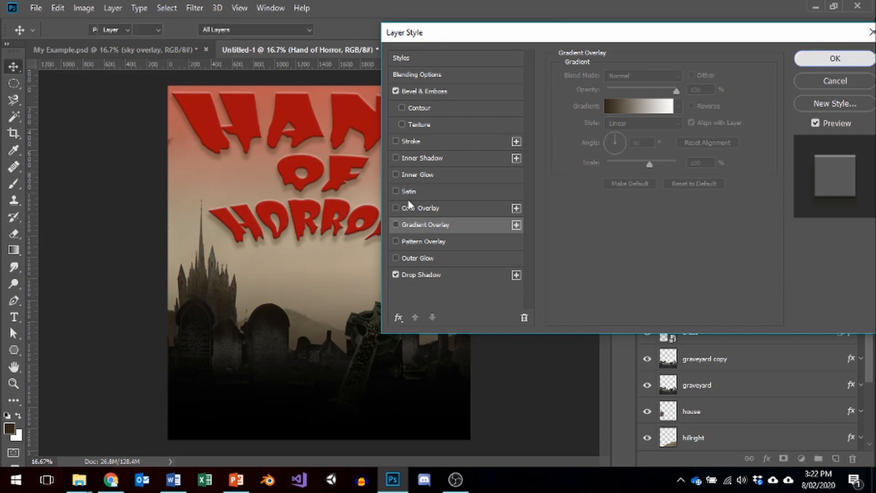
Apply the title's layer styles and set the foreground colour to blood red b11010
key(Return)
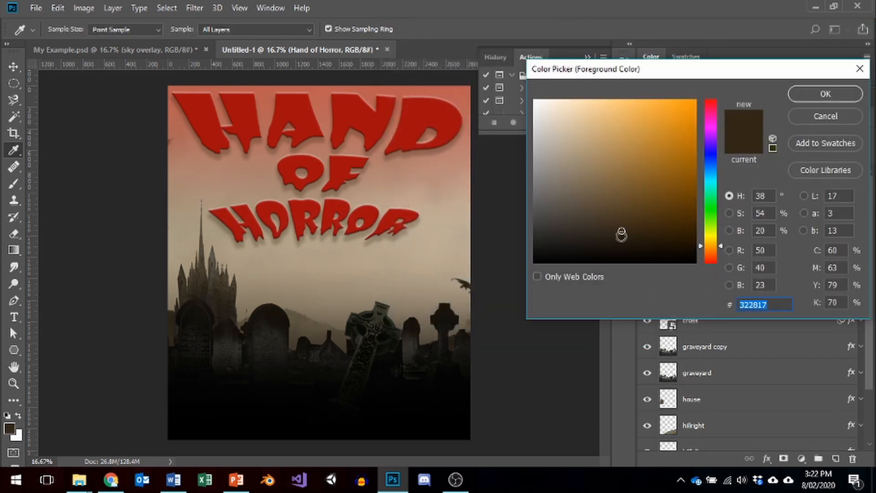
drag(711, 245, 713, 320)
mouse_move(668, 116)
mouse_down()
mouse_move(690, 116)
mouse_move(682, 150)
mouse_up()
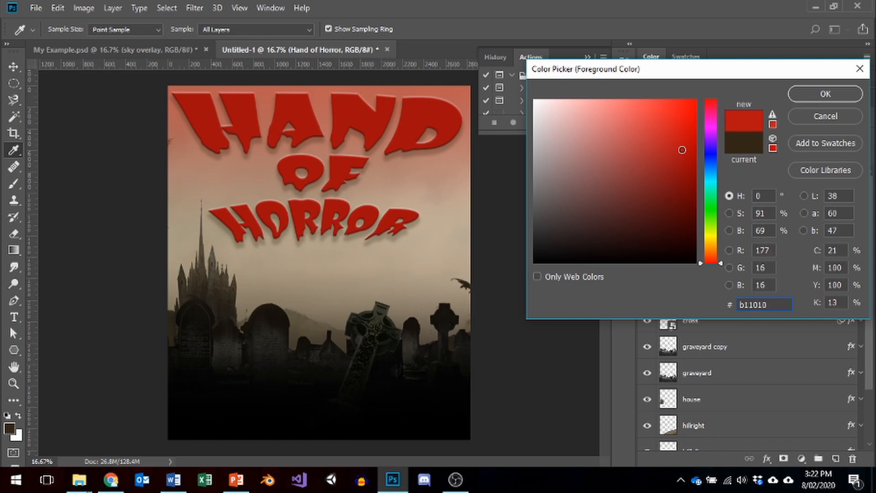
click(827, 93)
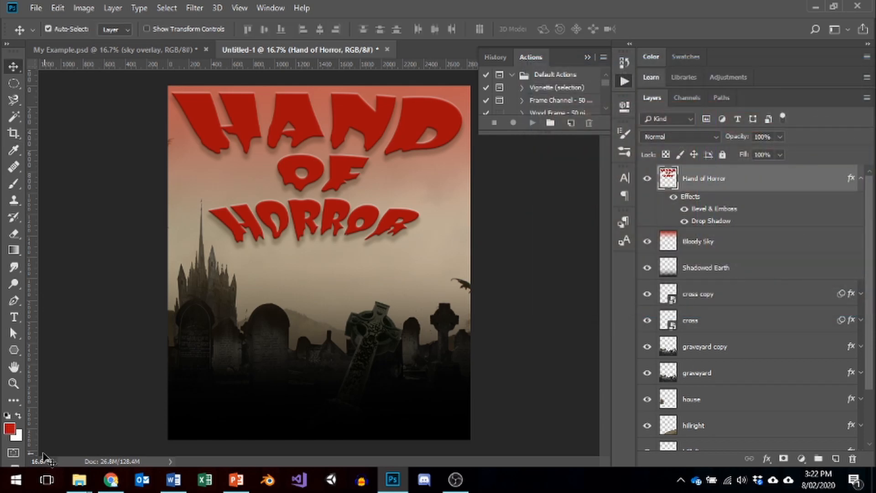
Set the background colour to very dark red 310404
click(19, 437)
mouse_move(684, 193)
mouse_down()
mouse_move(687, 236)
mouse_move(673, 241)
mouse_move(685, 231)
mouse_up()
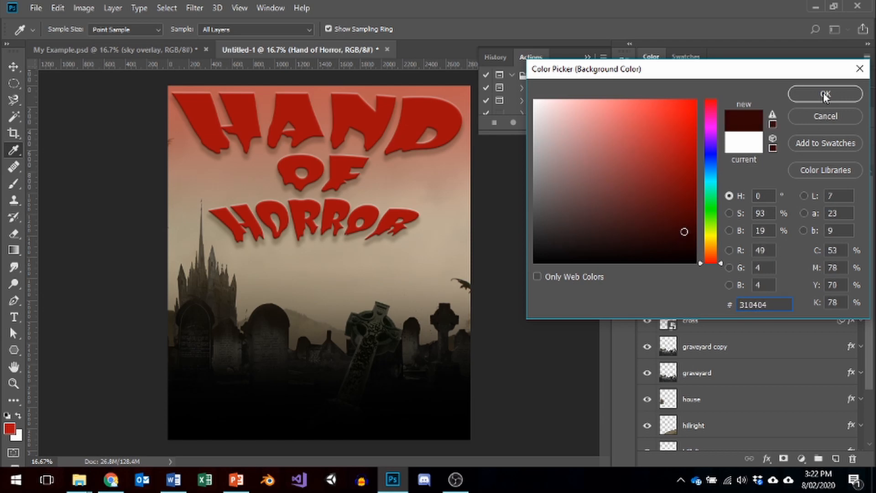
click(825, 96)
Add a Gradient Overlay to the Hand of Horror title using the foreground-to-background gradient from blood red to very dark red
right_click(693, 179)
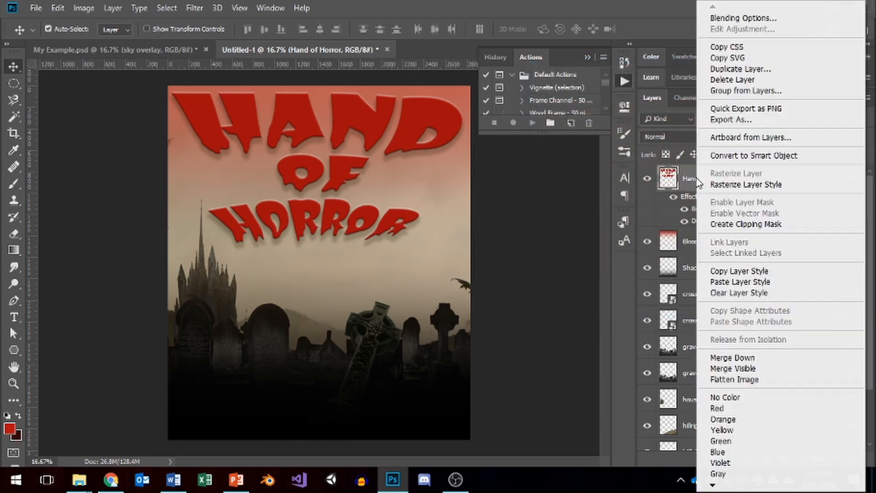
click(721, 8)
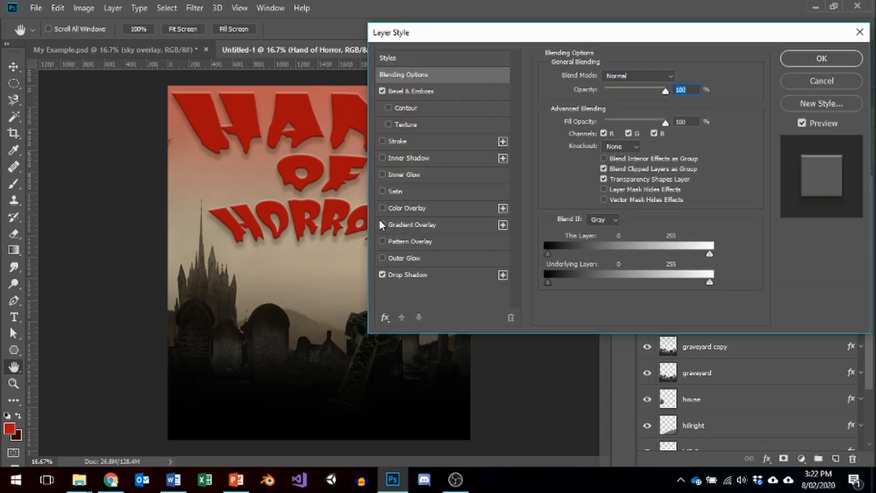
click(383, 224)
click(437, 225)
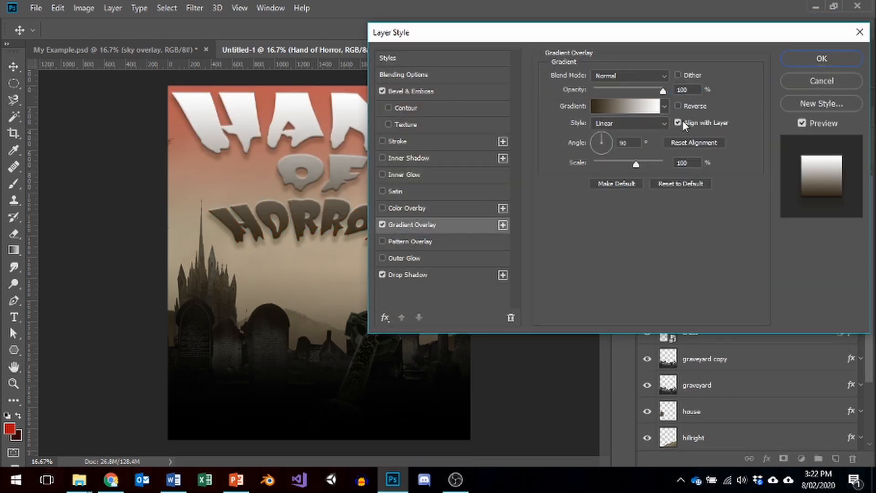
click(665, 106)
click(565, 134)
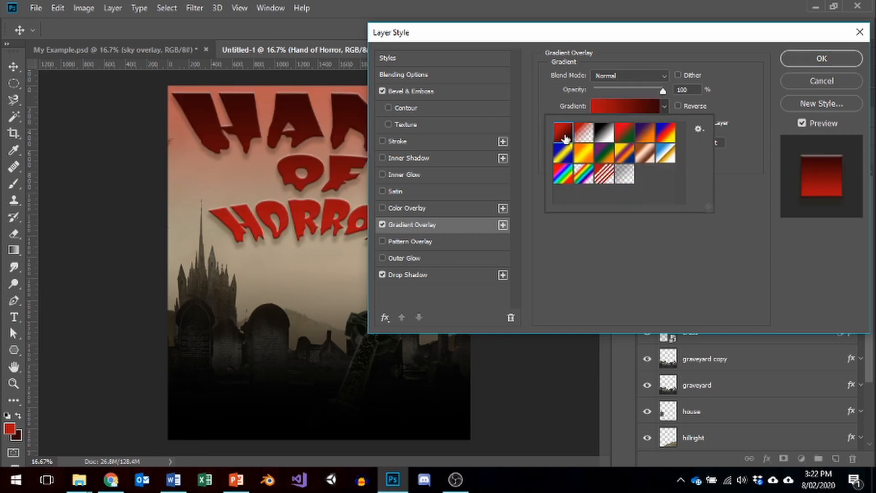
click(740, 97)
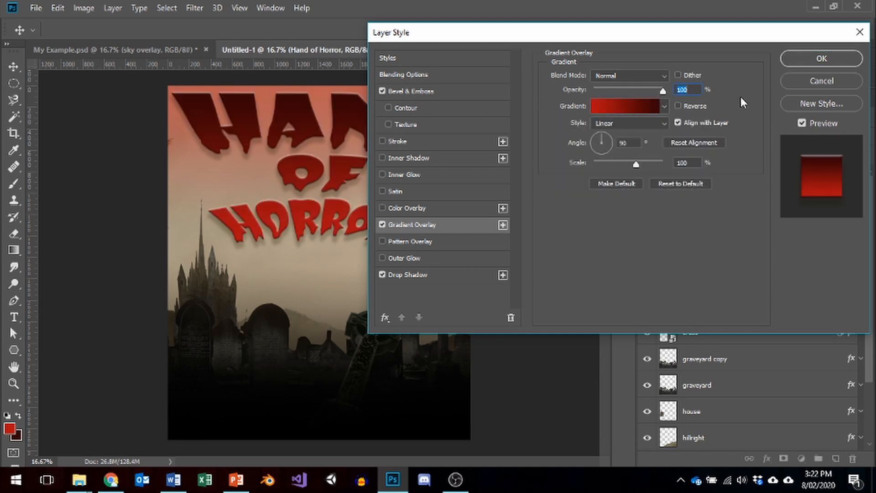
Set the title's gradient angle to 94° so the dark red sits above the bright red, keeping the whole title in view
click(602, 148)
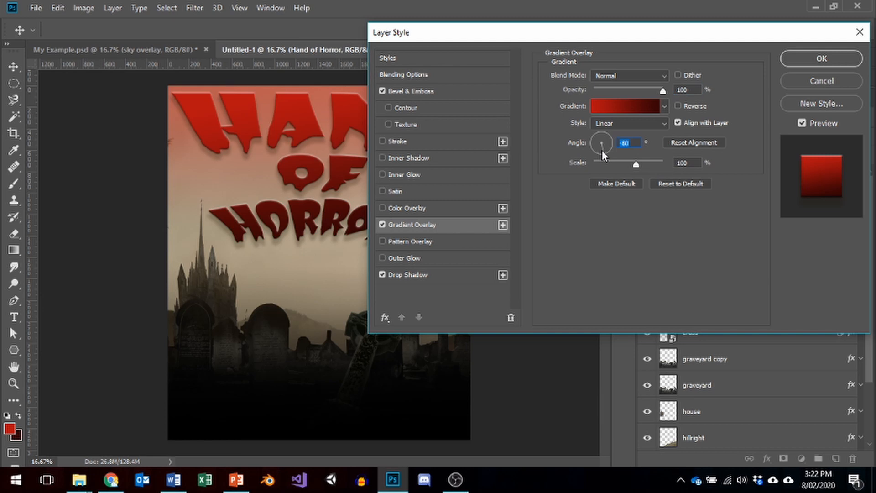
click(596, 143)
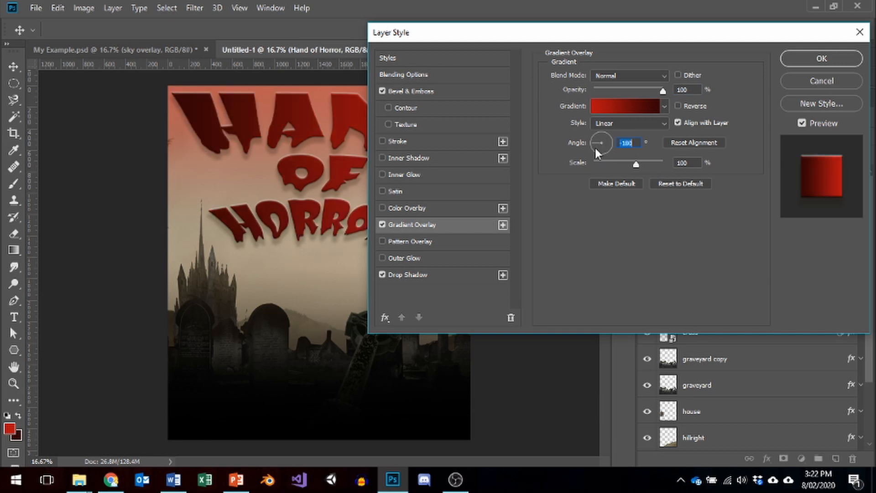
click(606, 137)
drag(582, 42, 708, 36)
click(729, 134)
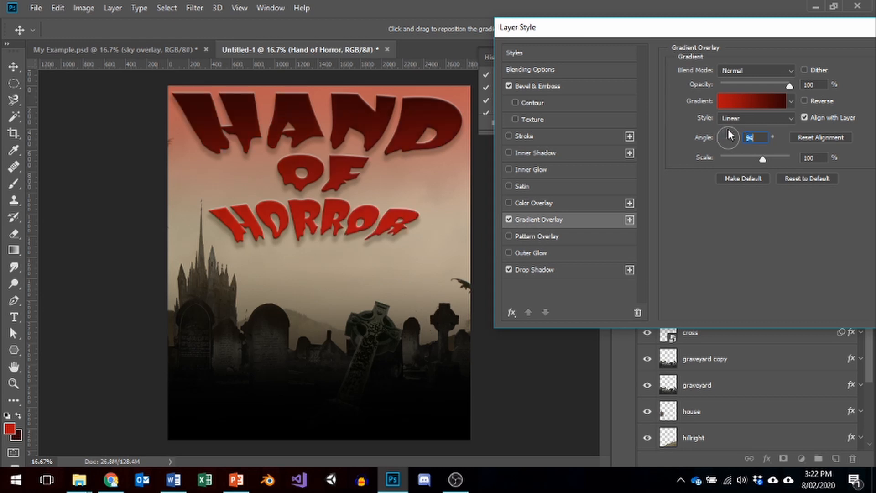
Try the Radial, Angle, Reflected and Diamond gradient styles on the title
click(786, 116)
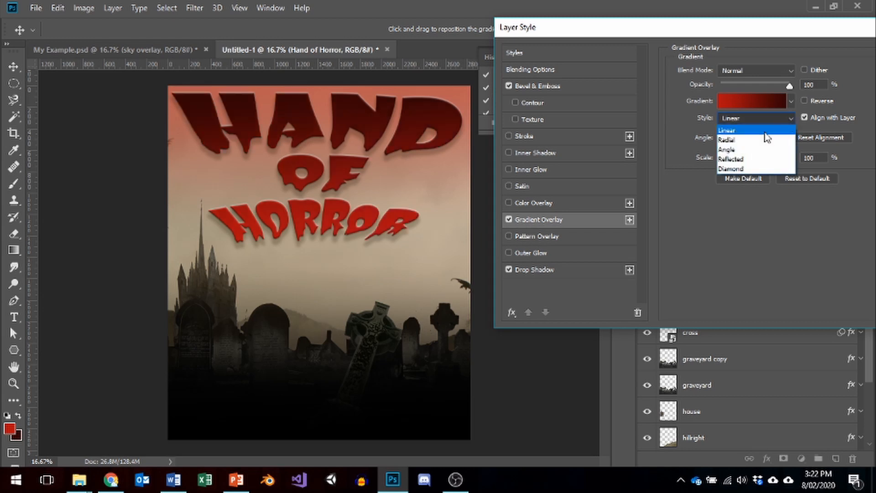
click(726, 141)
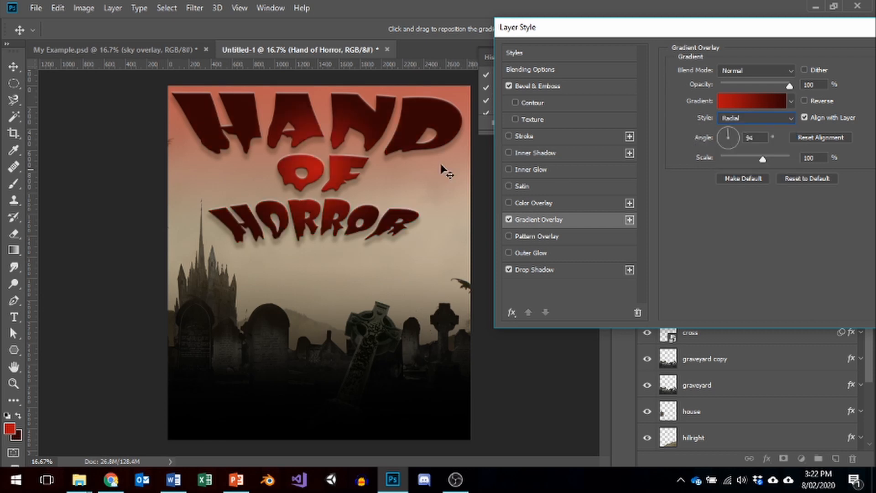
click(744, 121)
click(744, 149)
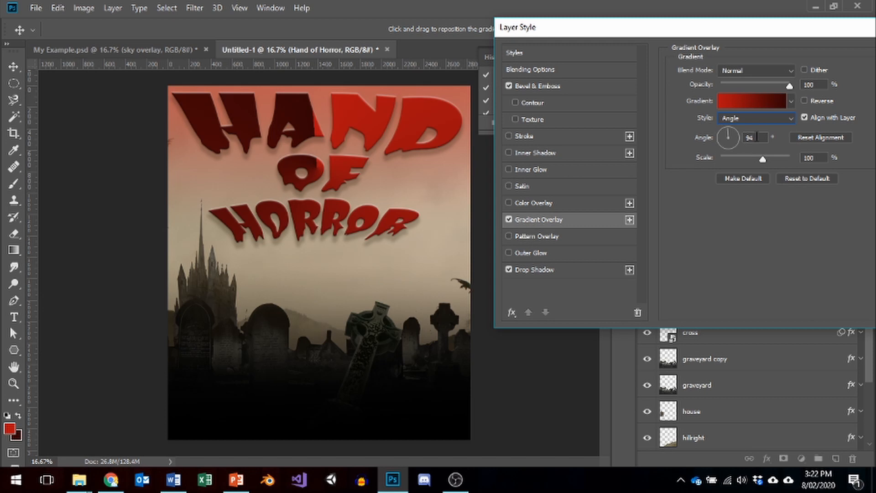
click(758, 120)
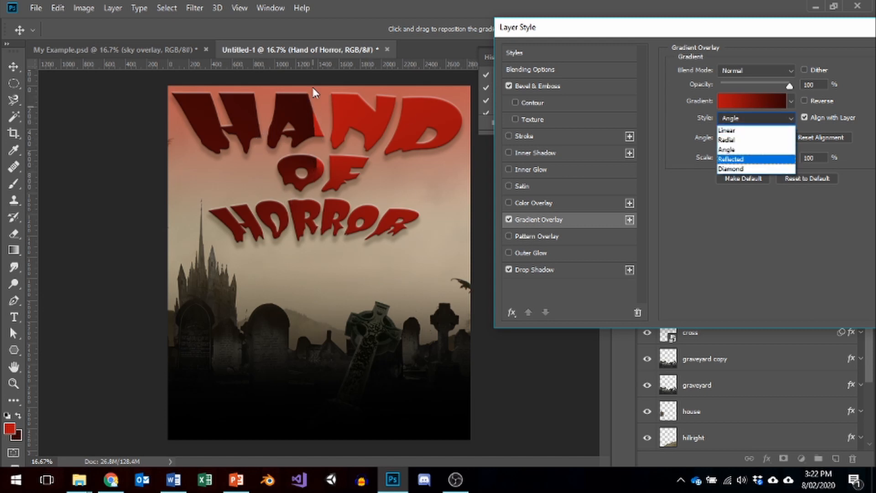
click(731, 160)
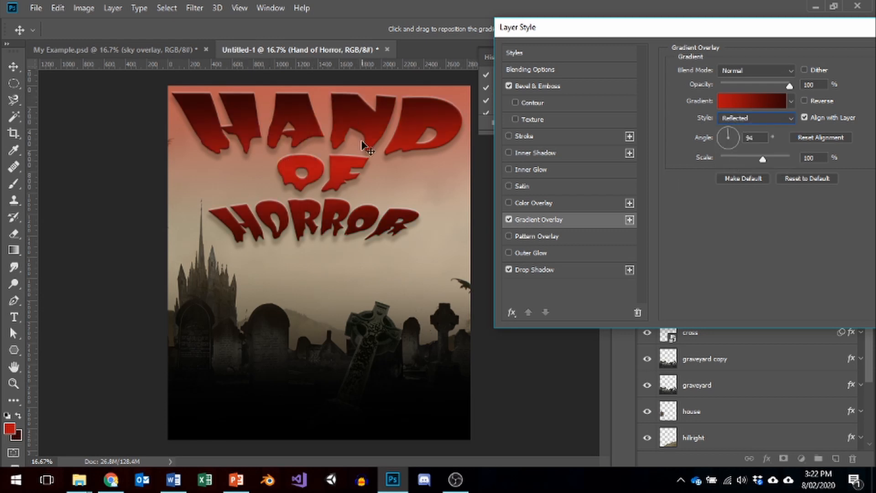
click(740, 117)
click(739, 171)
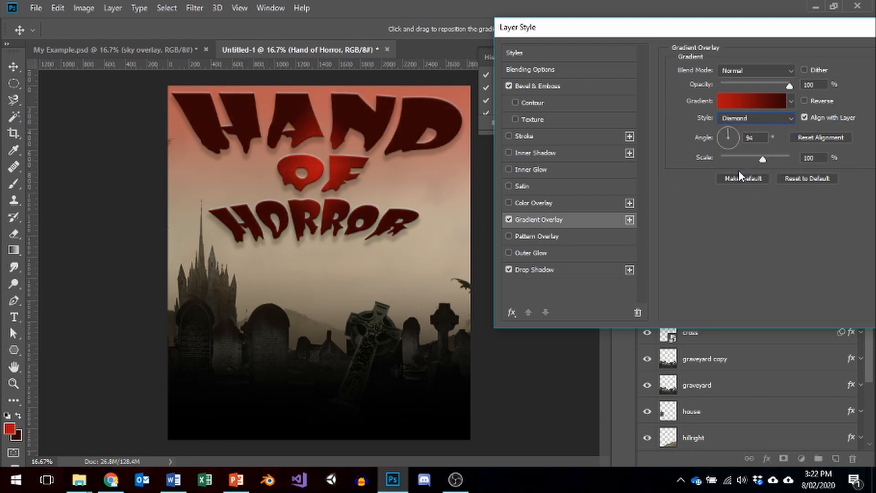
Set the title's gradient style to Reflected and apply the layer styles
click(757, 118)
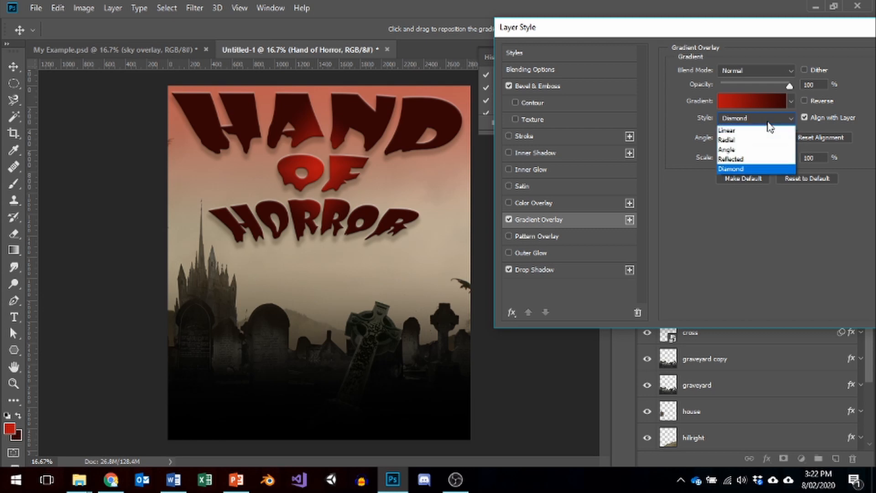
click(735, 160)
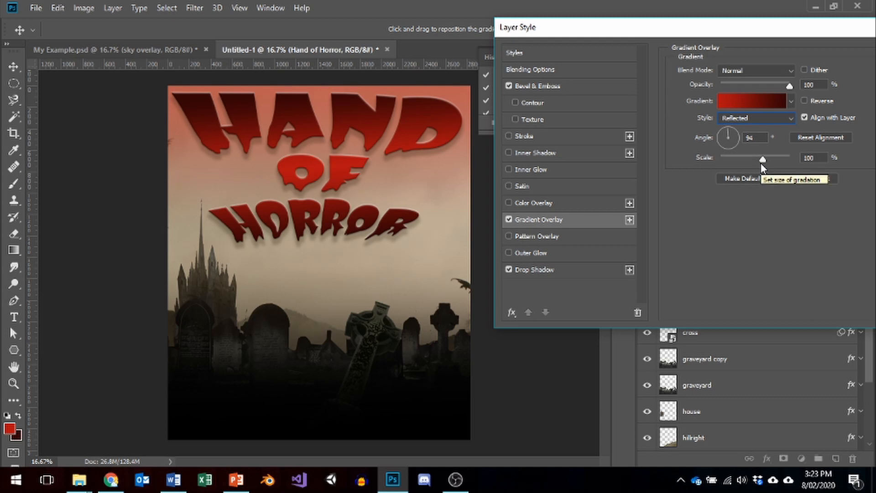
drag(826, 32, 660, 43)
click(731, 78)
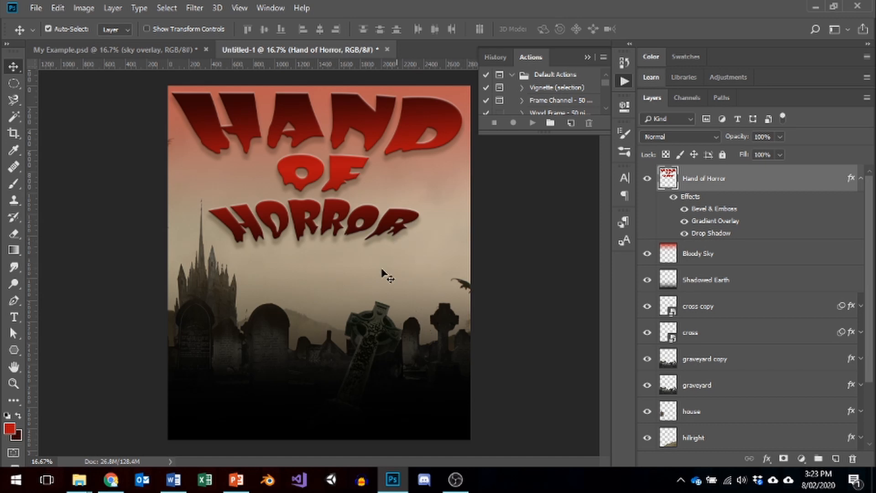
Start a new text line in the dark lower-left area of the poster and set its colour to white ffffff
click(14, 316)
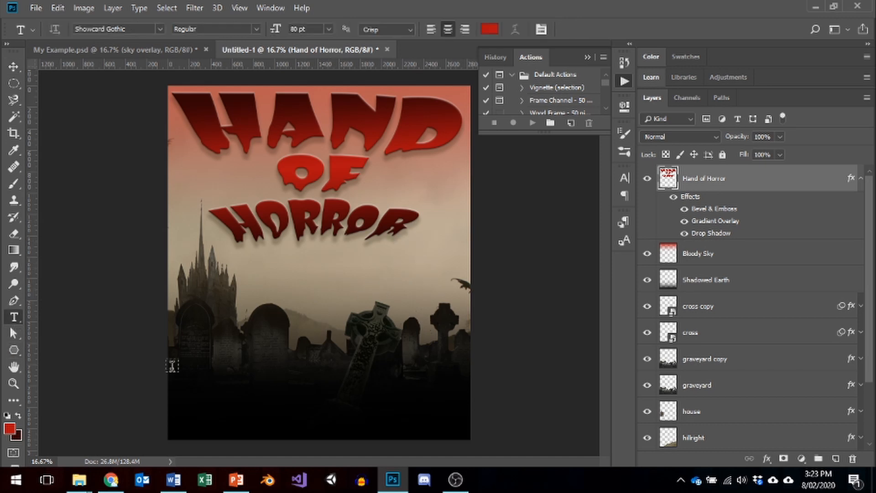
click(185, 415)
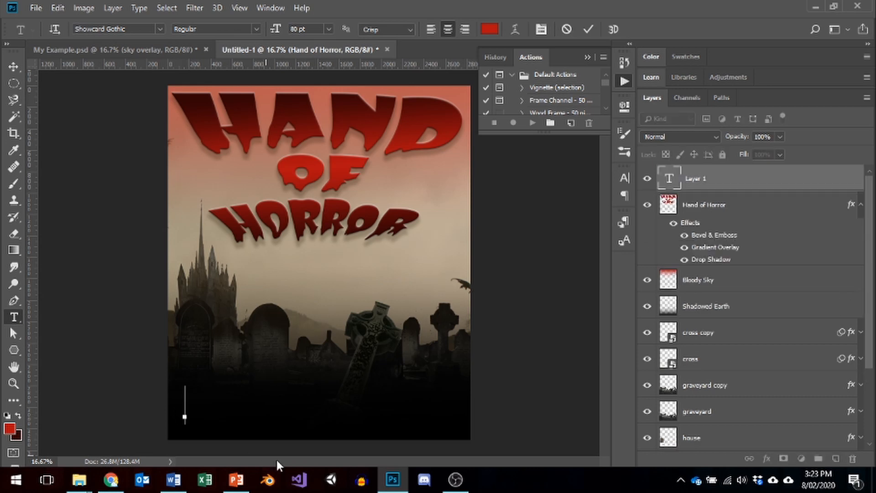
click(10, 429)
click(494, 28)
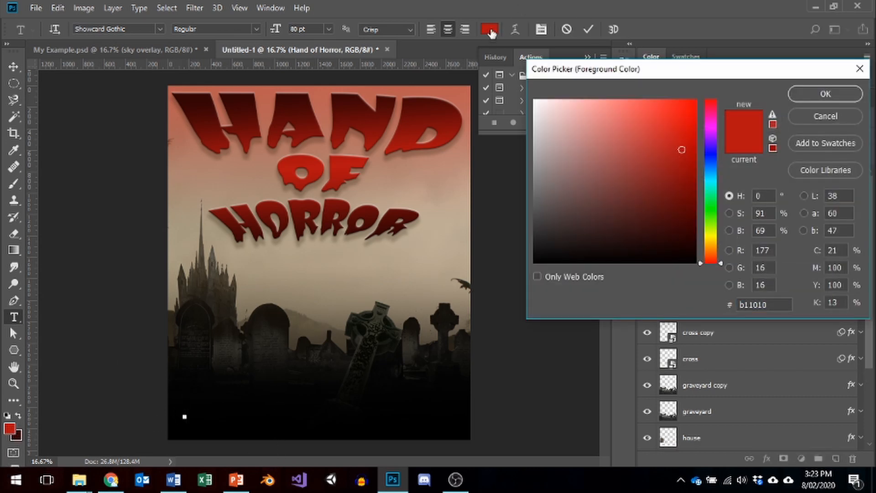
drag(653, 134, 534, 100)
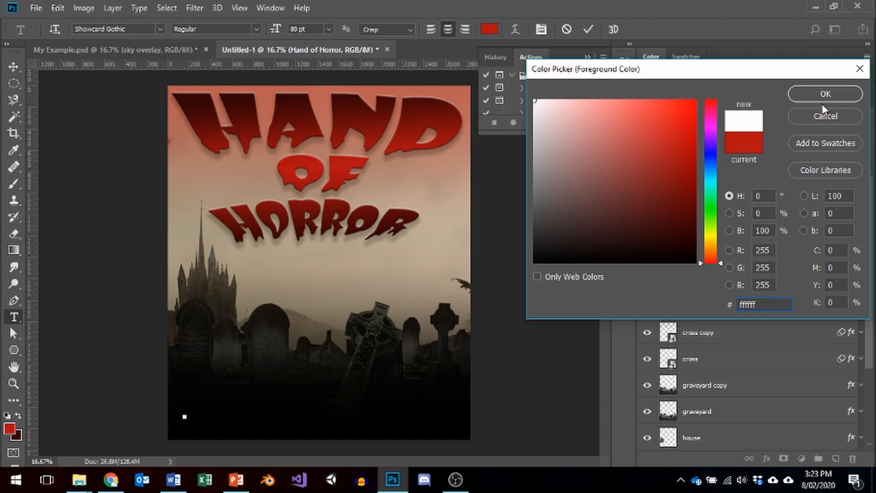
click(825, 94)
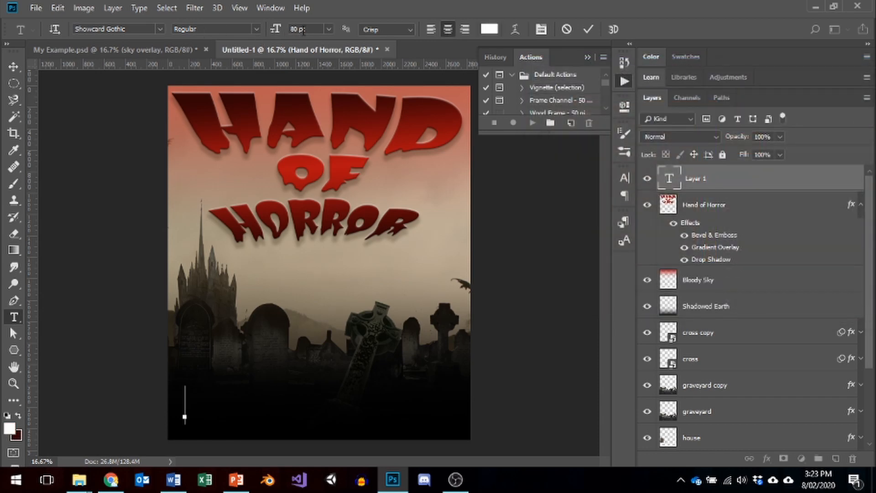
Set the new text's font to Copperplate Gothic Light and align it left
click(164, 29)
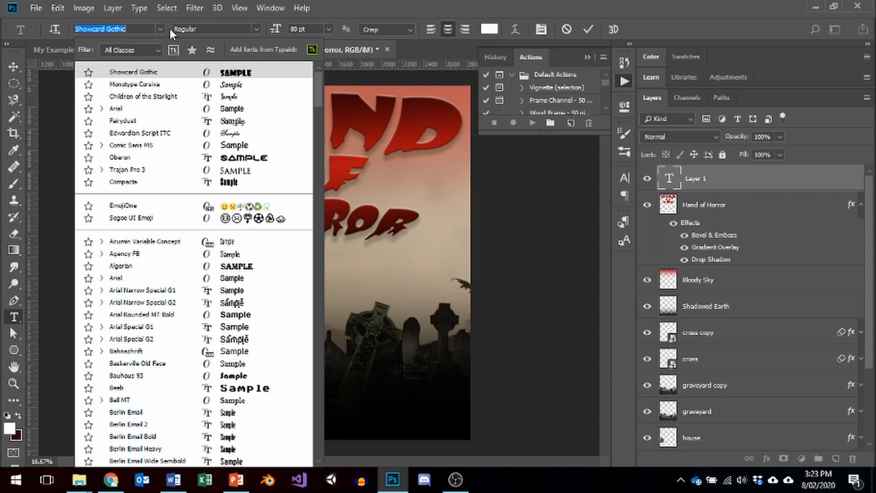
text(copple)
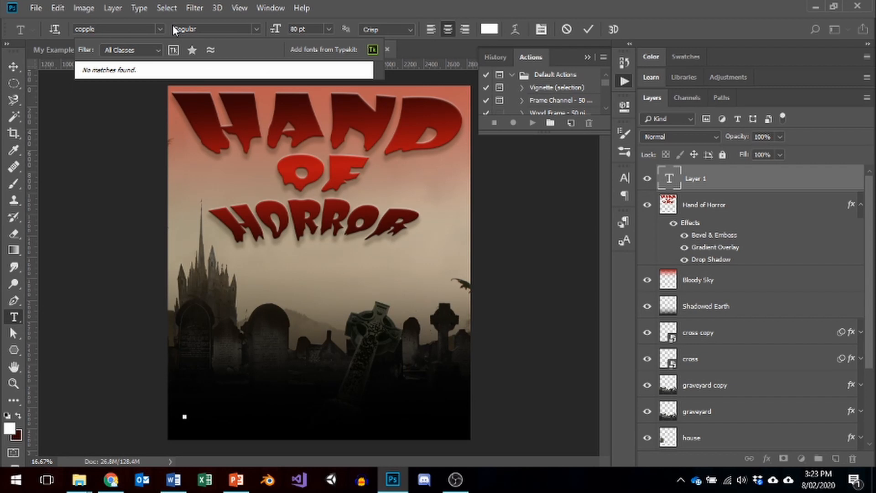
key(BackSpace)
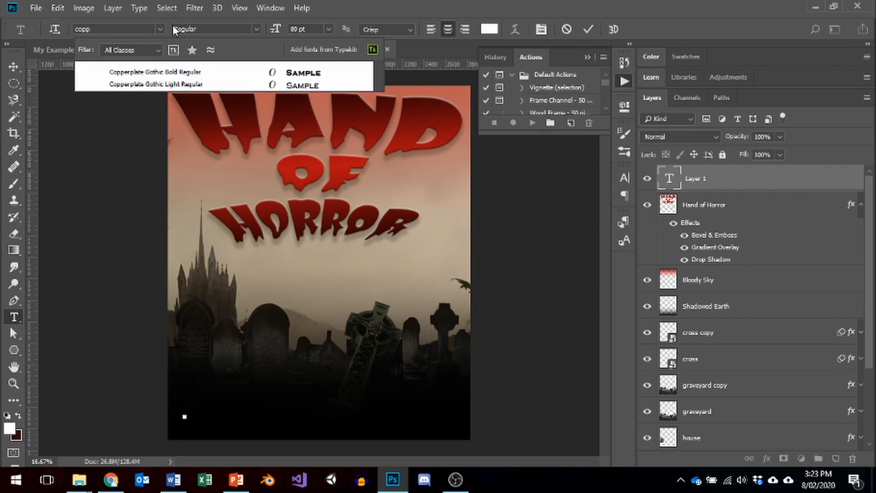
click(181, 85)
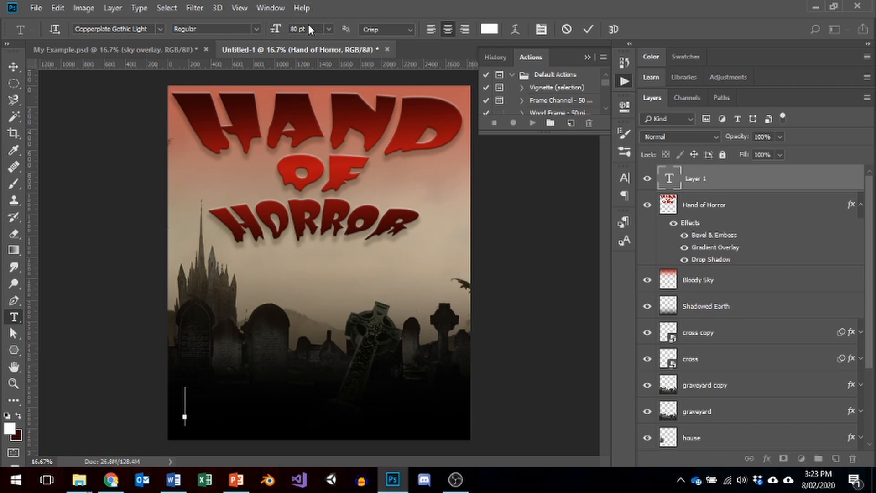
click(274, 30)
text(32pt)
key(Return)
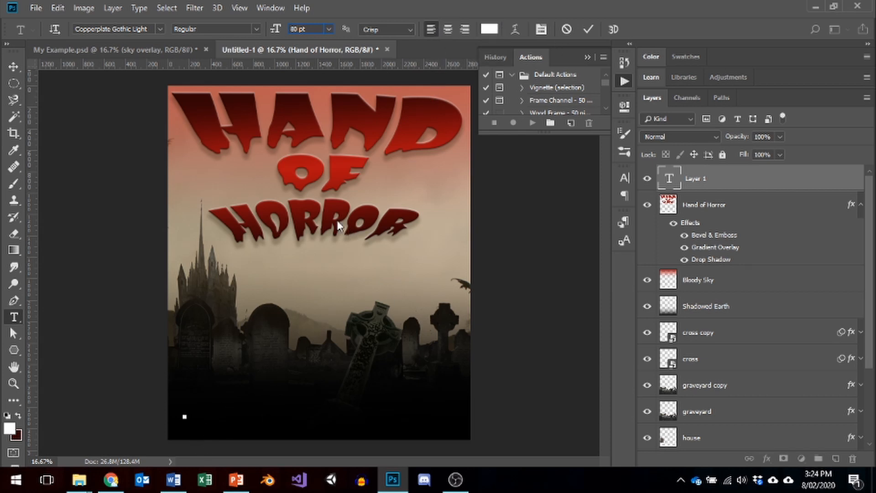
Enter the placeholder credit "Persone 1" in the new text line
click(204, 416)
text(Persone )
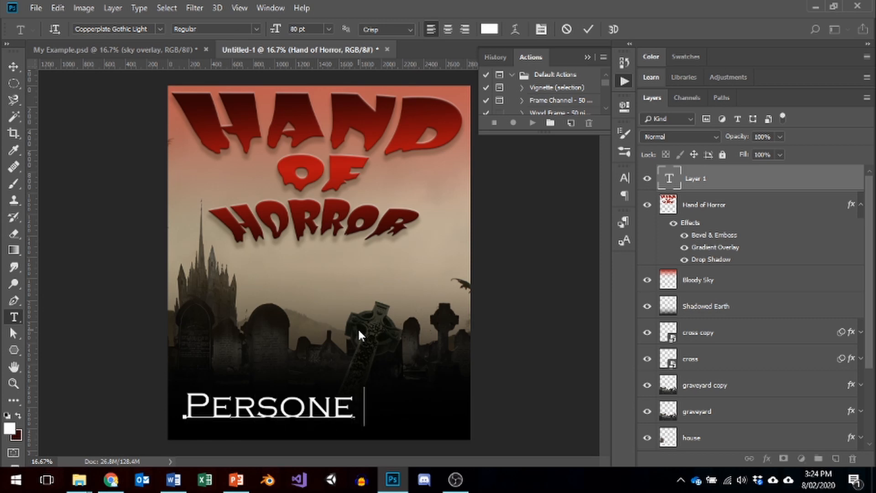
text(qq)
key(BackSpace)
key(BackSpace)
text(1)
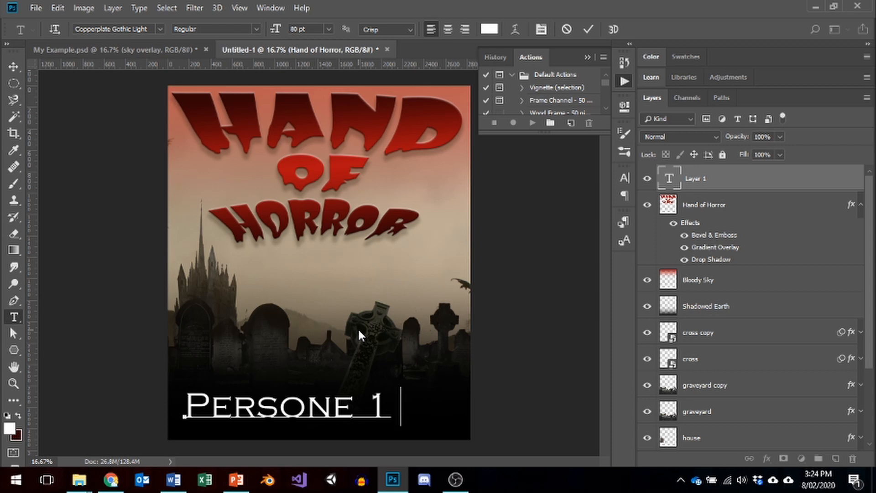
Select the whole "Persone 1" text and set its font size to 32 pt
key(ctrl+a)
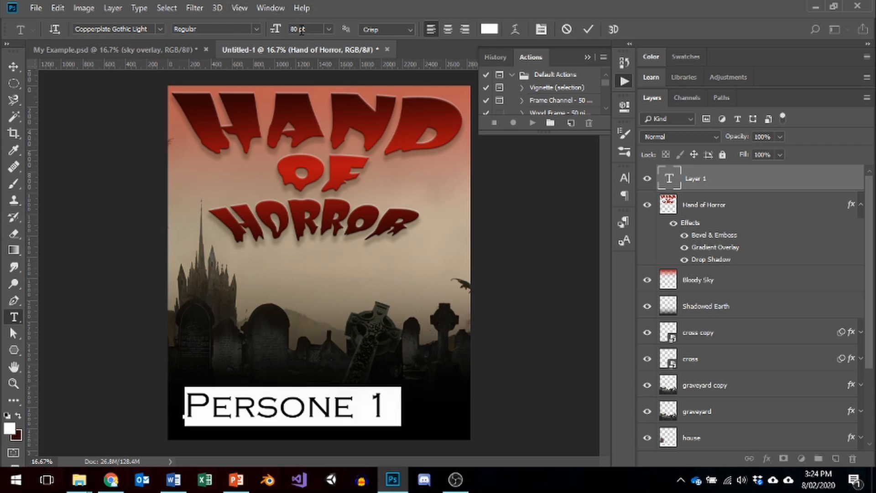
click(301, 30)
text(32)
key(Return)
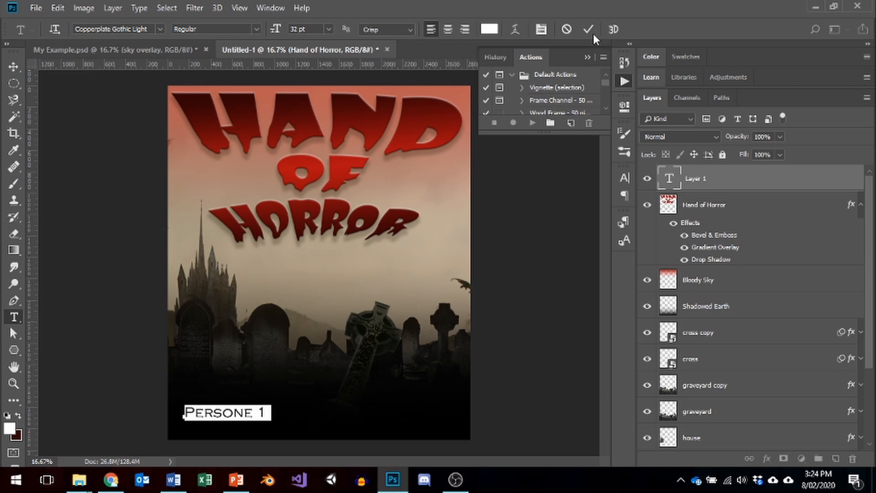
Add the filler text "rgiueriu rg hurh ef go" after "Persone 1" and break it onto a second line
click(264, 413)
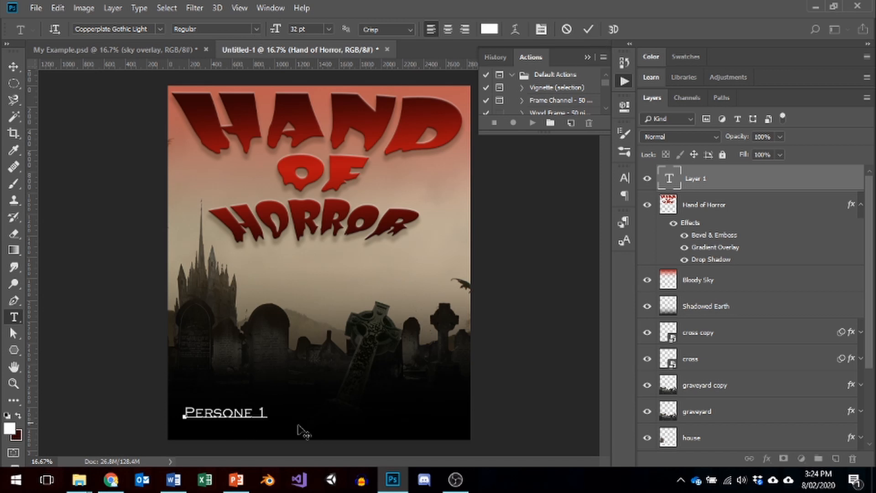
key(BackSpace)
text(rgiuerju rg      )
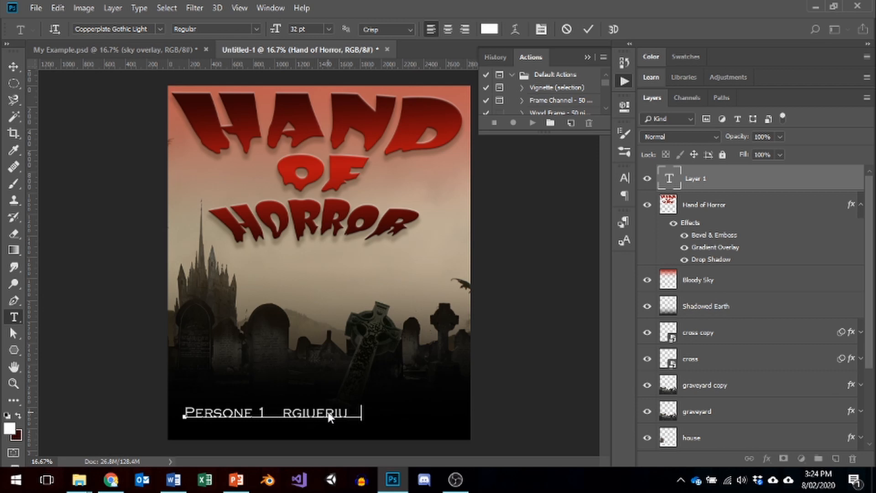
text(hurh ef goh)
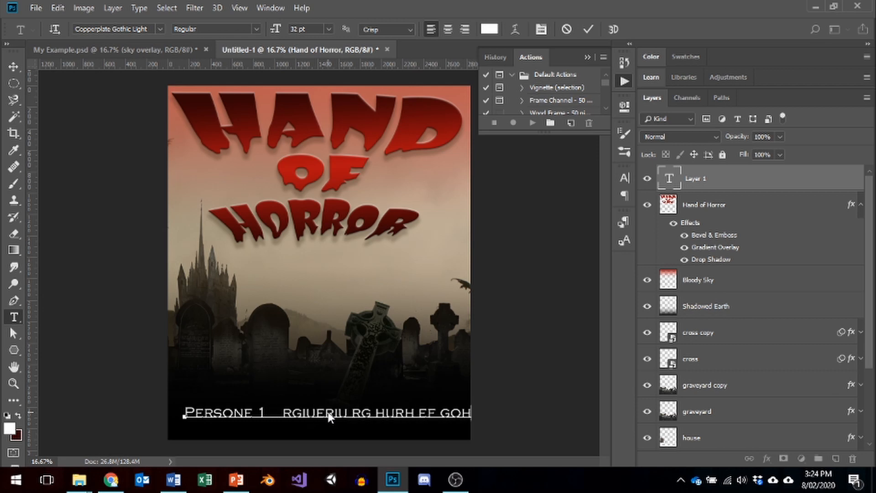
key(BackSpace)
key(shift+Left)
key(shift+Left)
key(shift+Left)
key(shift+Left)
key(Return)
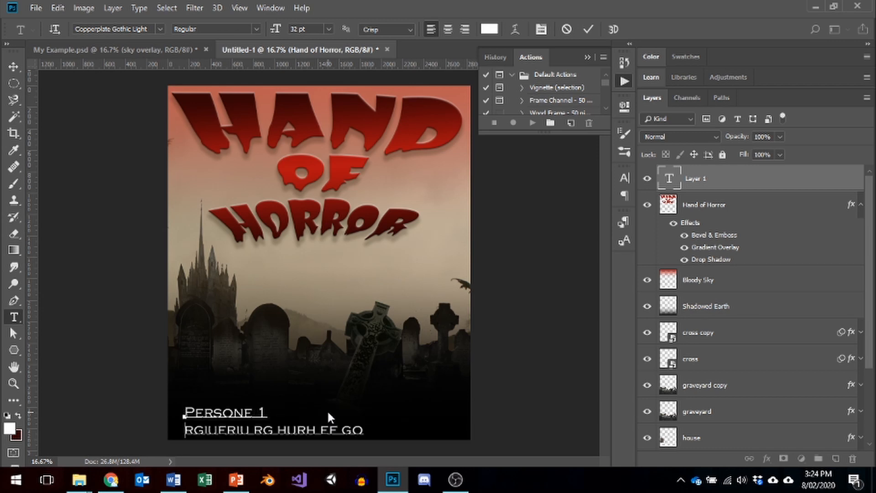
Rejoin the credit on one line so it reads "Persone 1 rgiueriu rg hurh ef go"
key(BackSpace)
key(BackSpace)
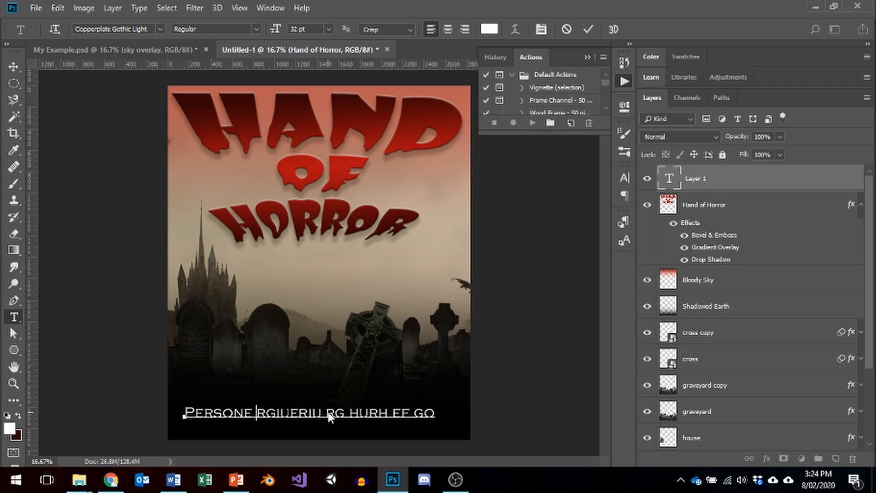
text(1)
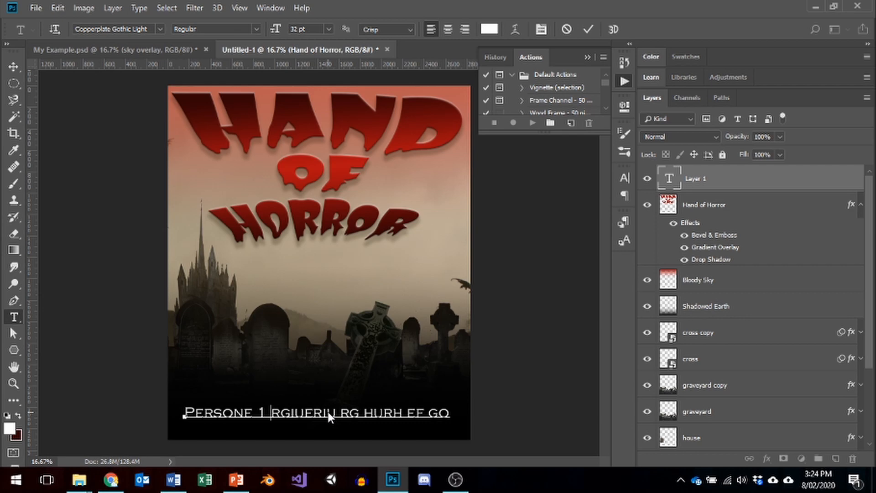
mouse_move(79, 479)
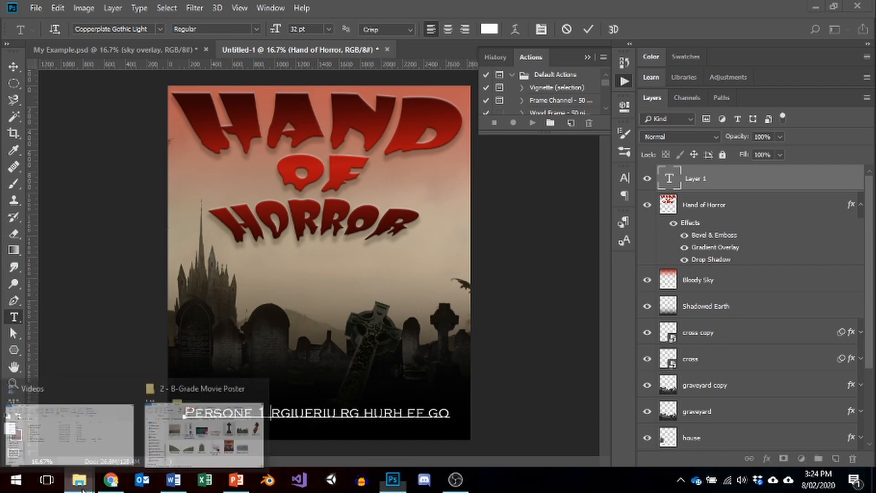
click(212, 428)
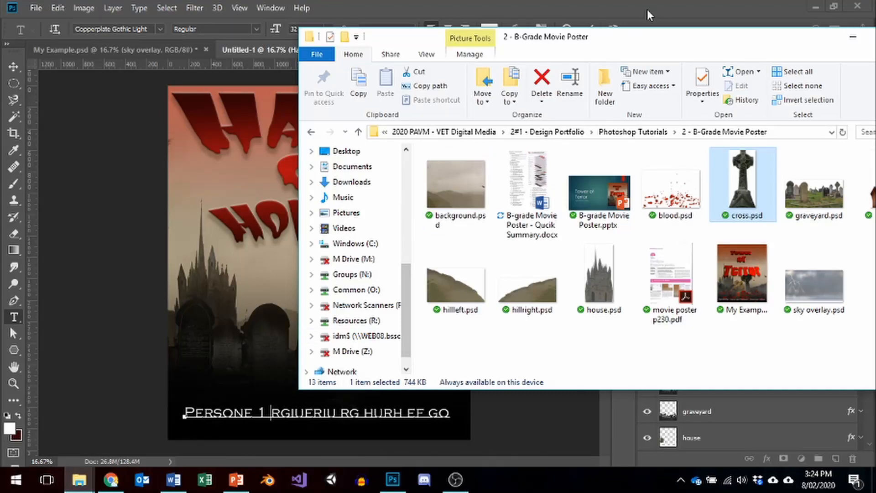
drag(683, 46, 540, 165)
Commit the credit text and place sky overlay.psd from the 2 - B-Grade Movie Poster folder into the poster
click(587, 29)
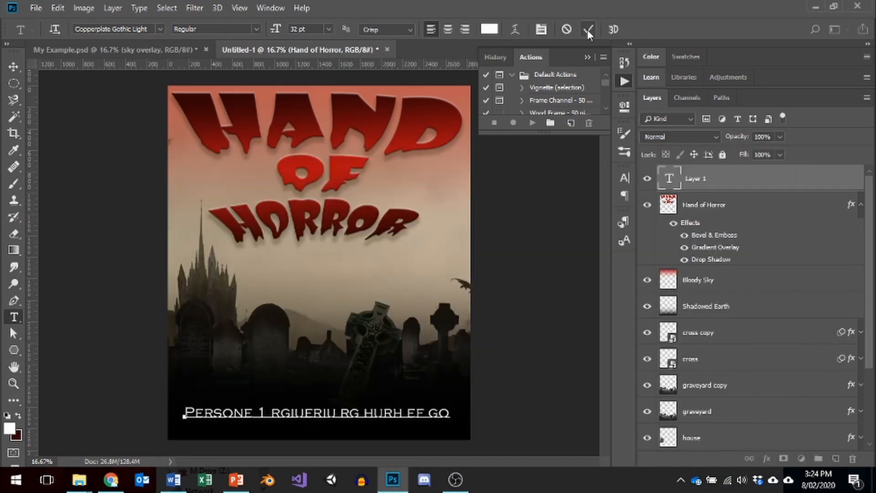
click(588, 29)
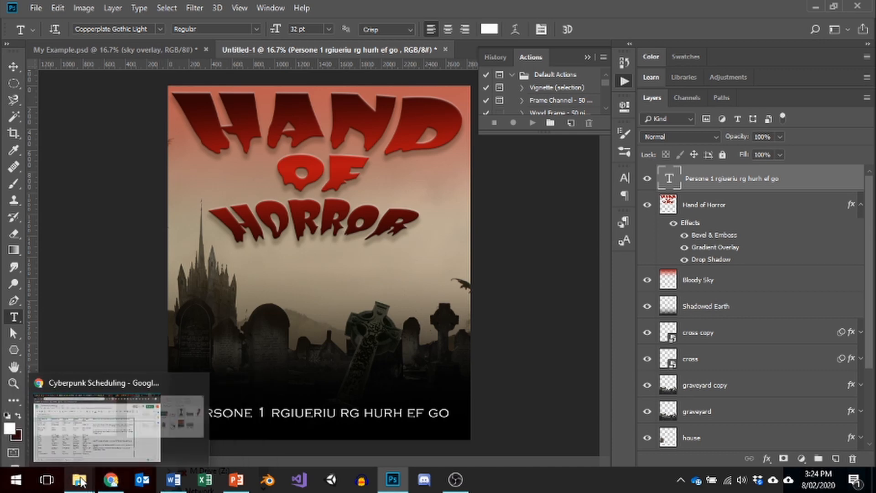
mouse_move(88, 485)
click(196, 427)
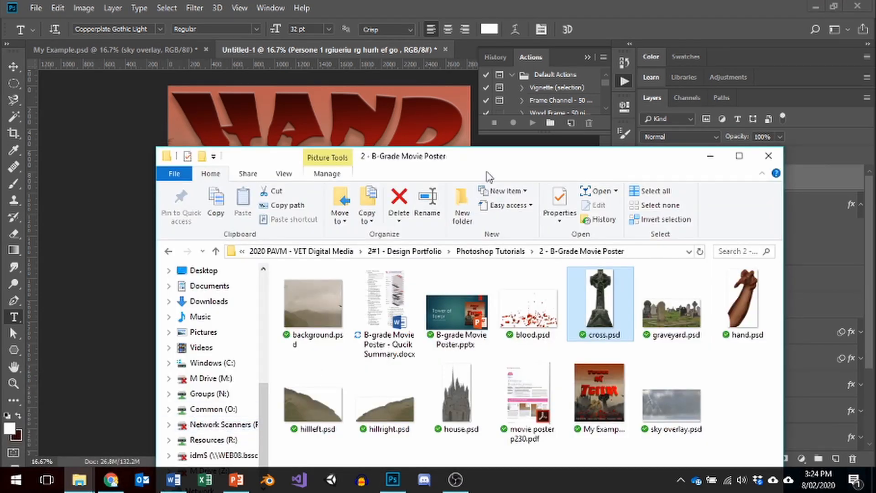
drag(490, 156, 669, 53)
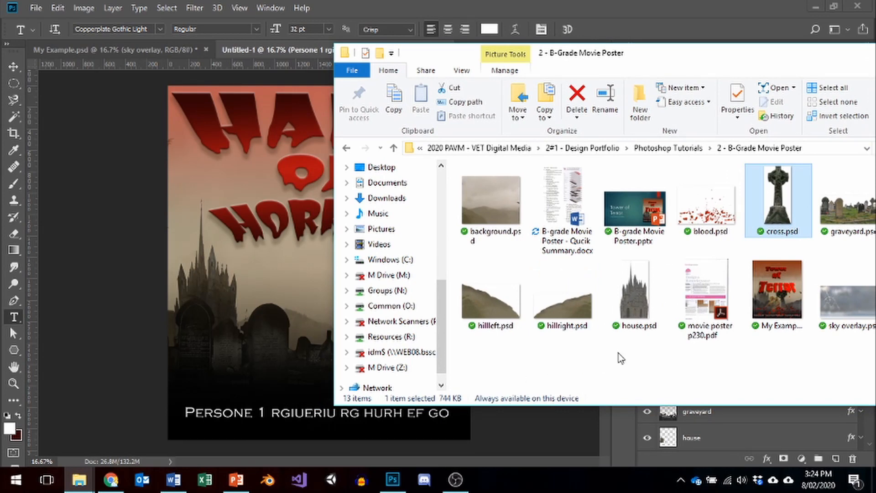
drag(826, 301, 178, 151)
Move the placed sky overlay to the poster's upper edge and scale it to about 211% to span the full width
drag(251, 221, 130, 156)
drag(222, 175, 259, 105)
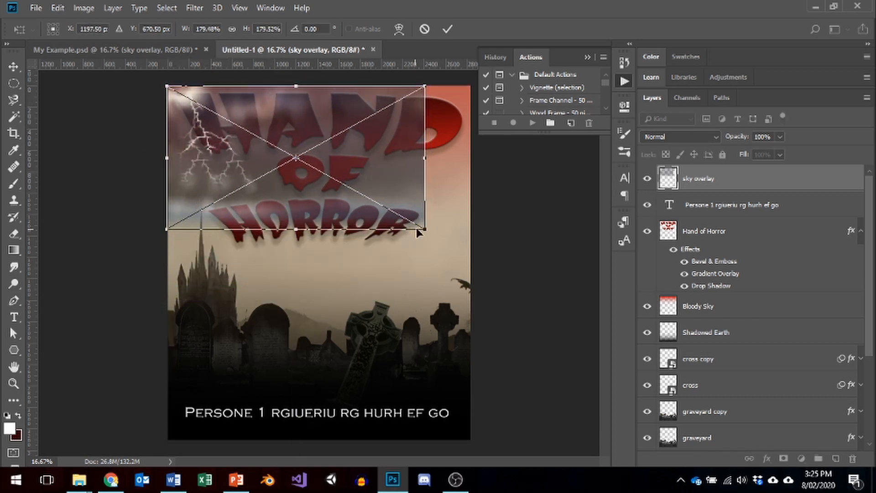
drag(424, 229, 468, 250)
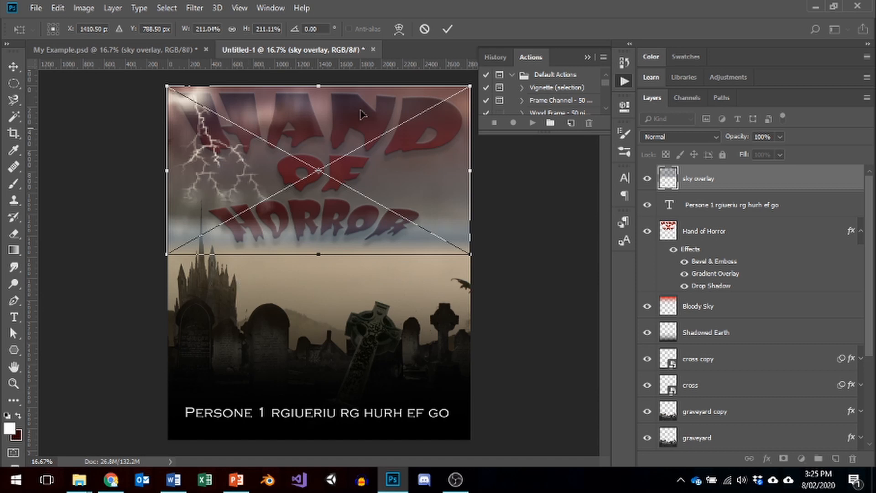
Try blend modes such as Lighten, Darken, Color Burn, Color Dodge, Overlay and Difference on the sky overlay
click(705, 137)
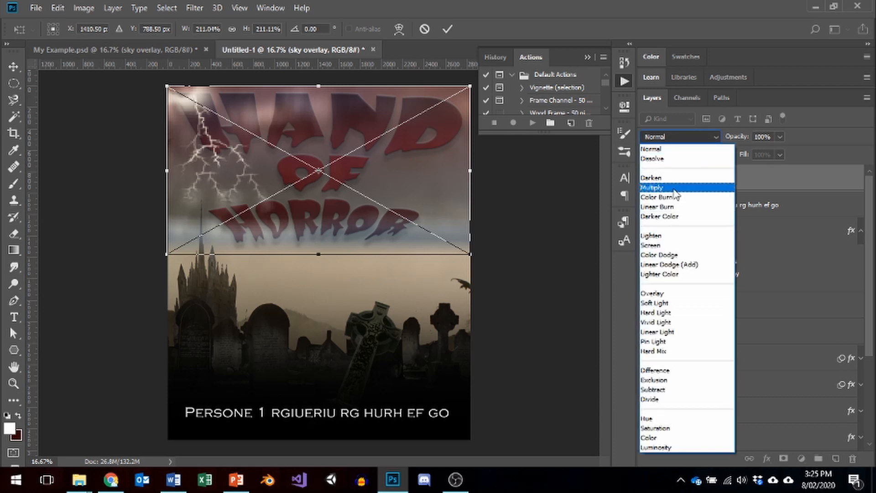
click(667, 231)
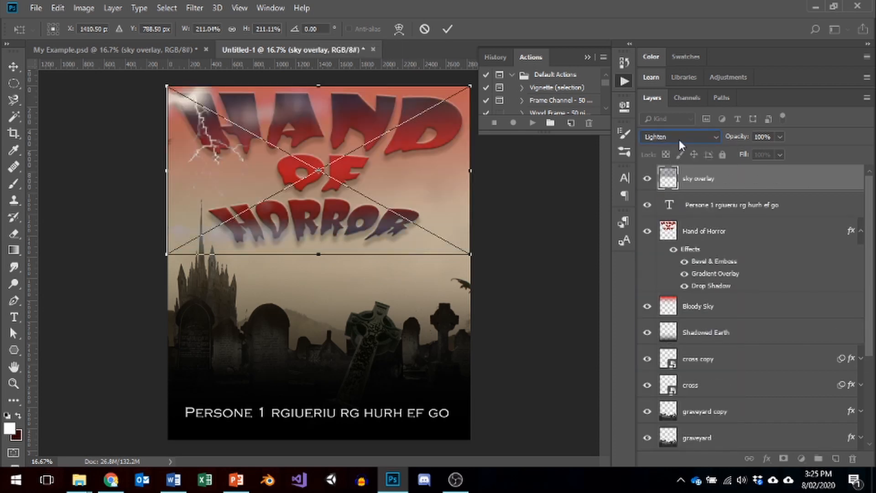
click(678, 138)
click(669, 178)
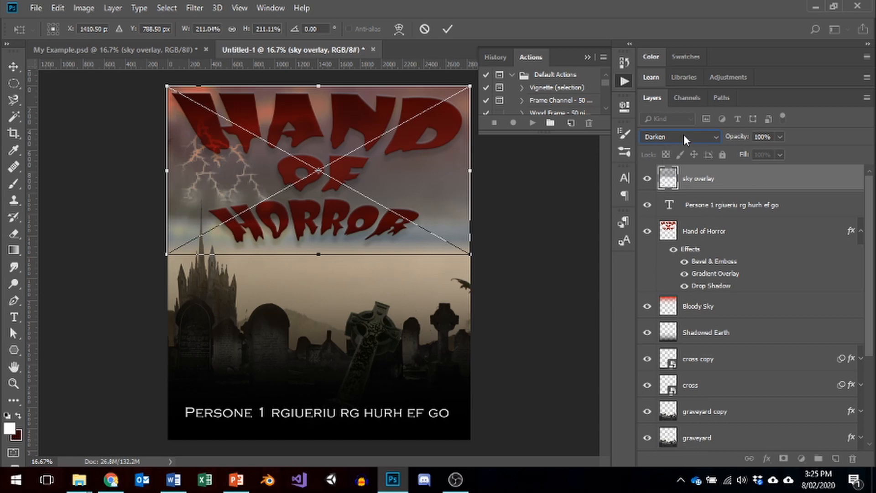
scroll(684, 135, down, 1)
scroll(684, 135, down, 1)
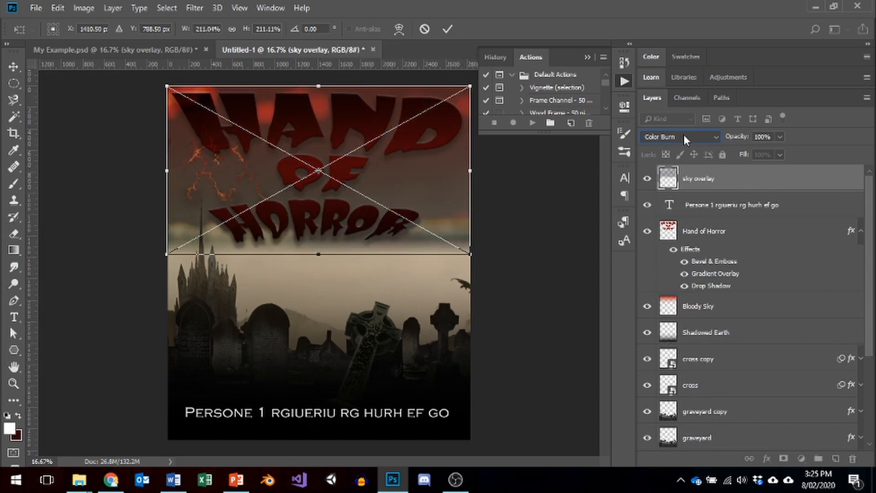
scroll(683, 135, down, 1)
scroll(684, 136, down, 1)
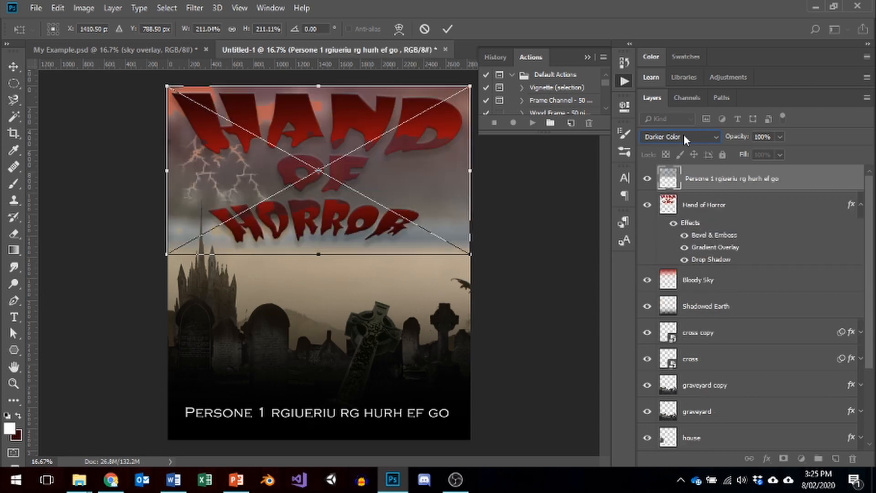
scroll(684, 135, down, 2)
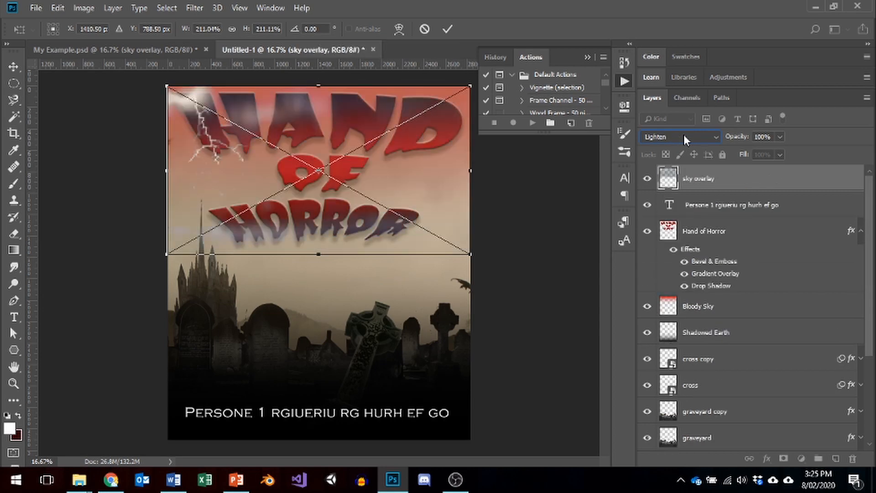
scroll(683, 135, down, 3)
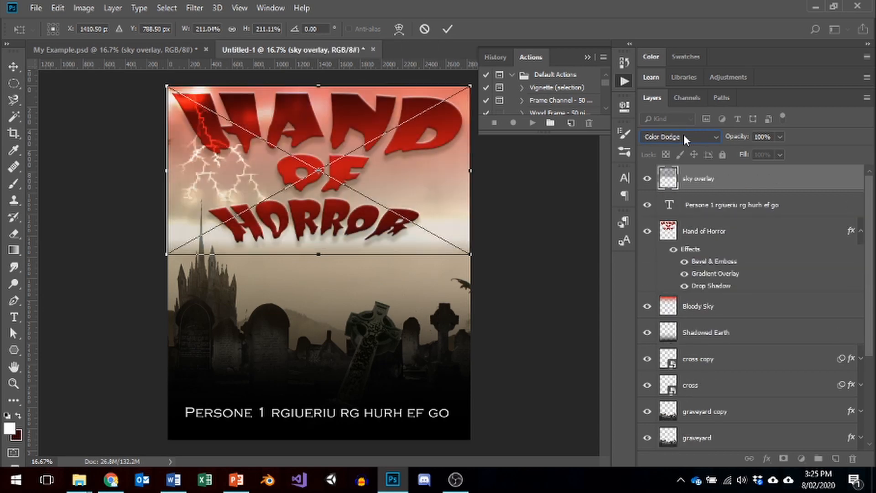
scroll(683, 135, down, 1)
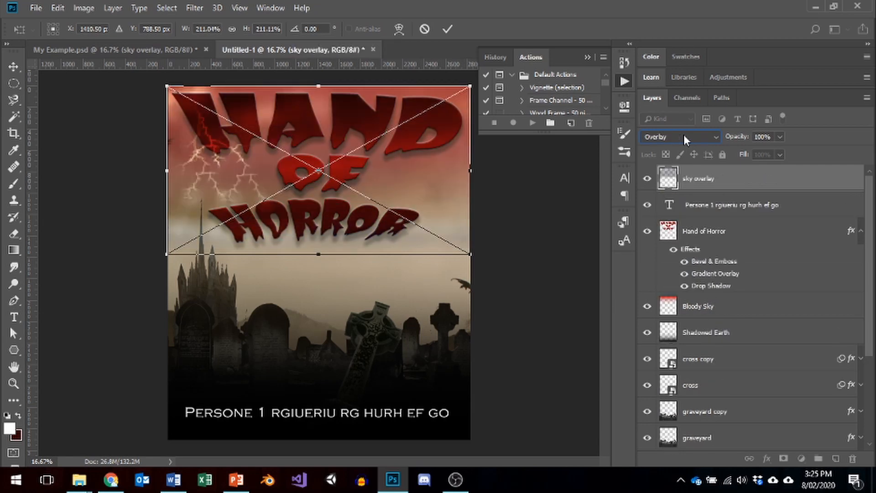
click(683, 135)
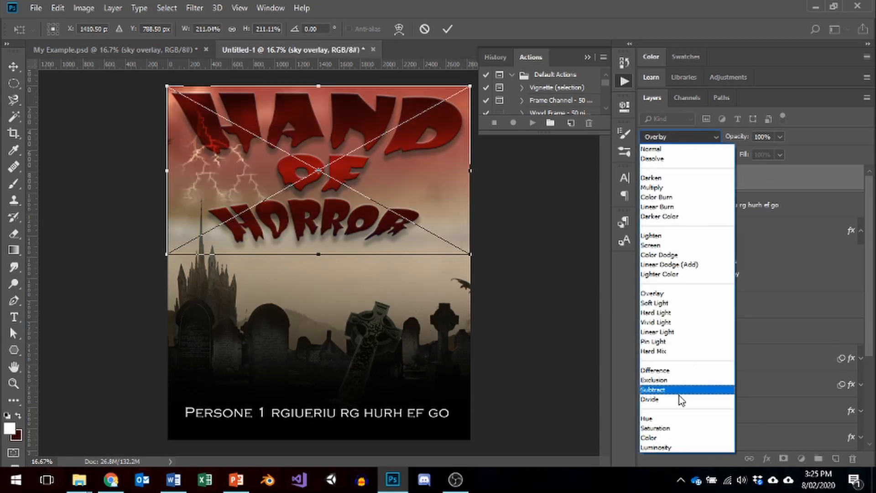
click(667, 372)
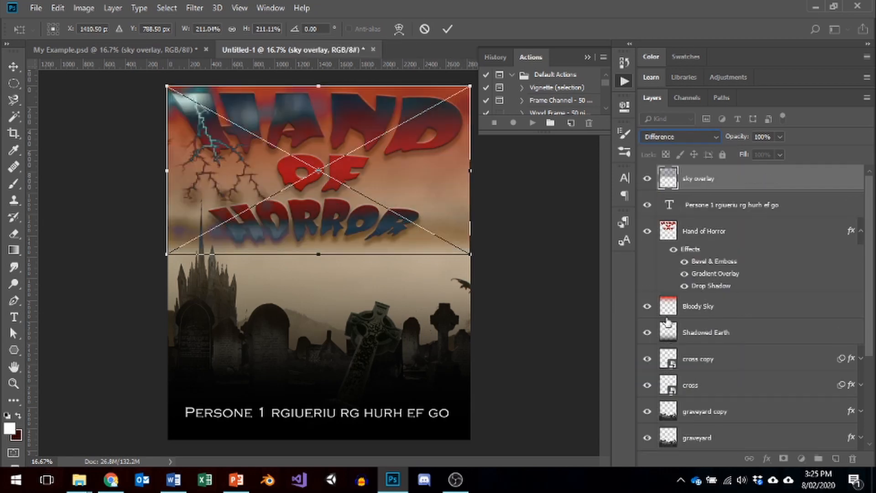
Set the sky overlay's blend mode to Darken and its opacity to 70%
click(683, 137)
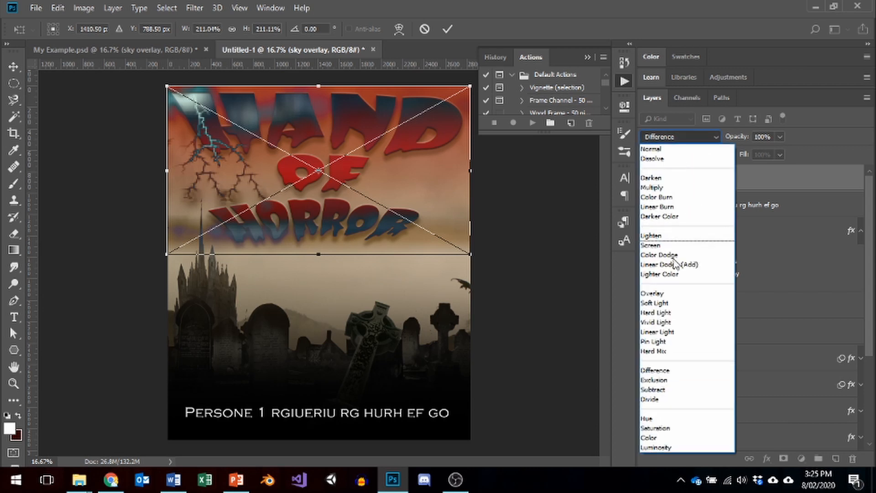
click(666, 178)
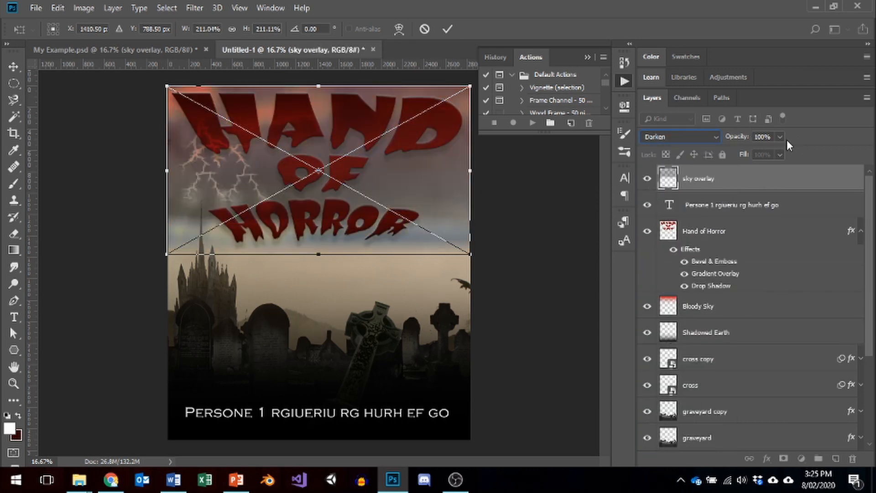
click(781, 137)
drag(736, 152, 748, 151)
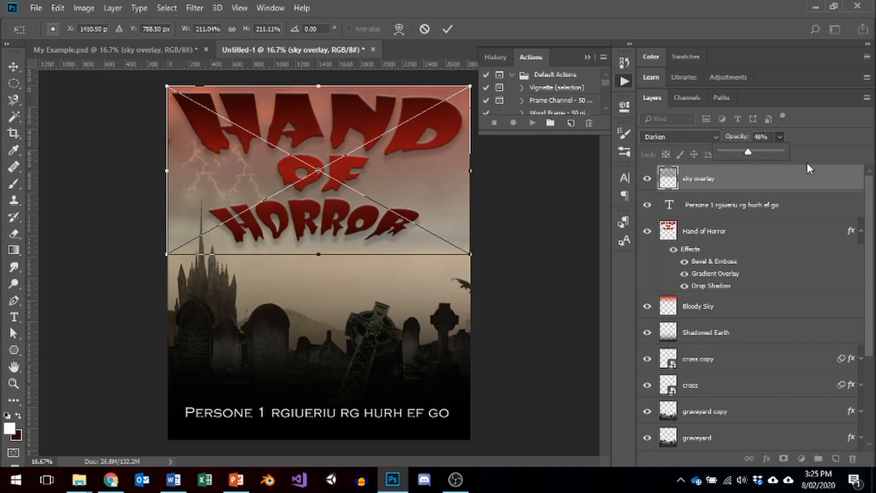
click(763, 152)
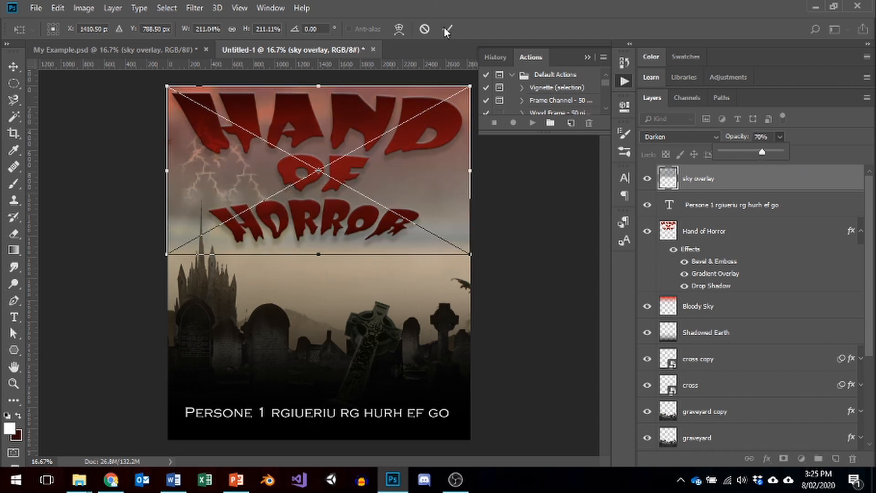
Confirm the sky overlay's placement and move its layer directly below Bloody Sky
key(Return)
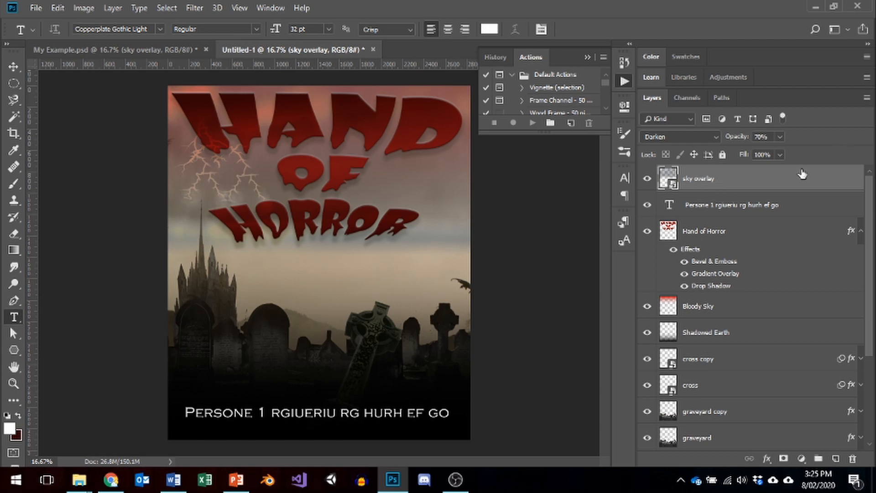
drag(698, 183, 706, 316)
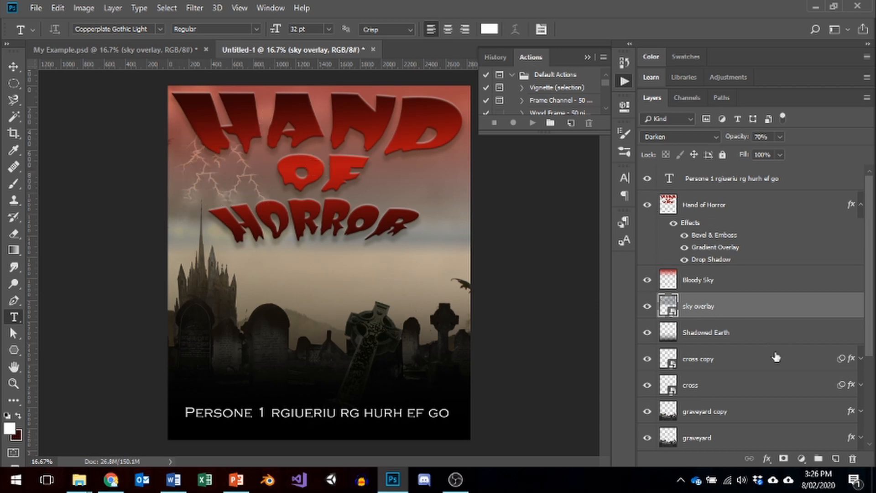
Place hand.psd from the 2 - B-Grade Movie Poster folder and enlarge it to about 251% wide and 222% high
mouse_move(79, 479)
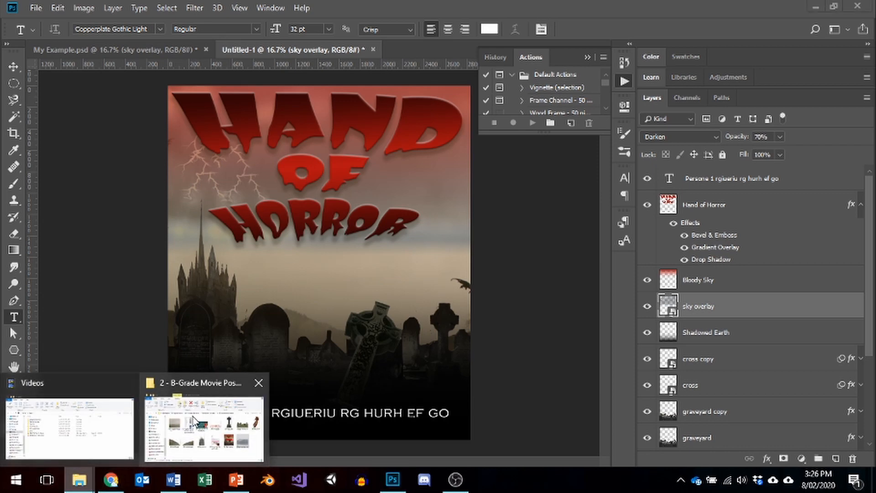
click(201, 424)
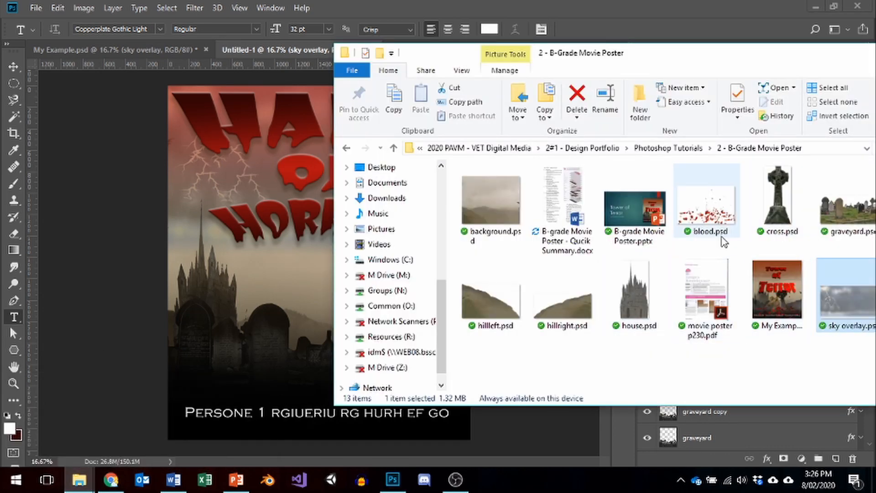
drag(785, 62, 239, 228)
drag(374, 363, 445, 303)
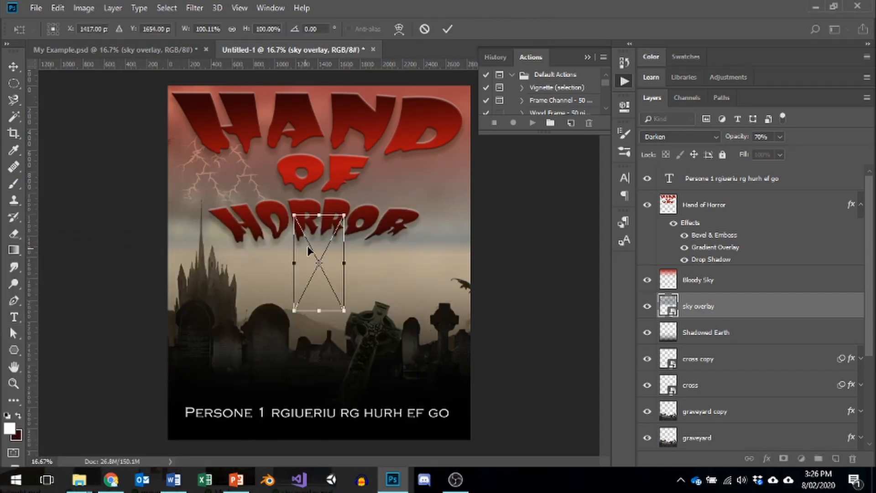
drag(292, 313, 219, 428)
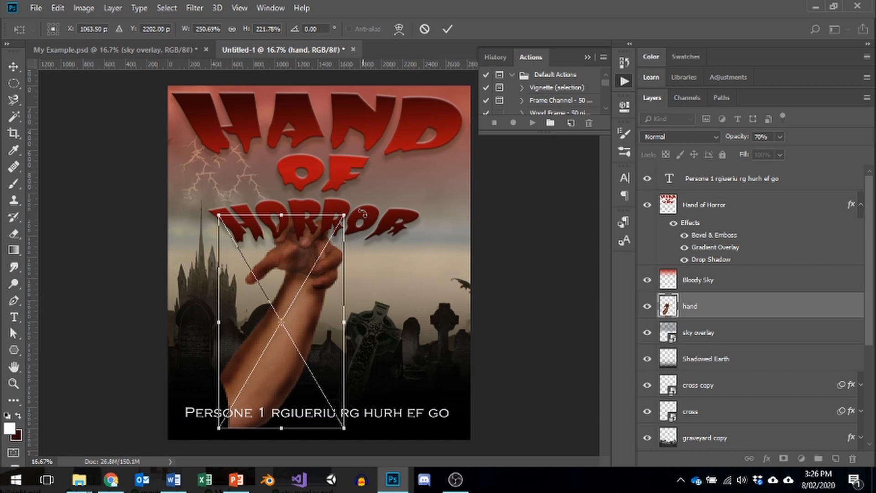
Rotate the hand to about -54.4°, shift it toward the leaning cross and commit the placement
drag(363, 215, 234, 179)
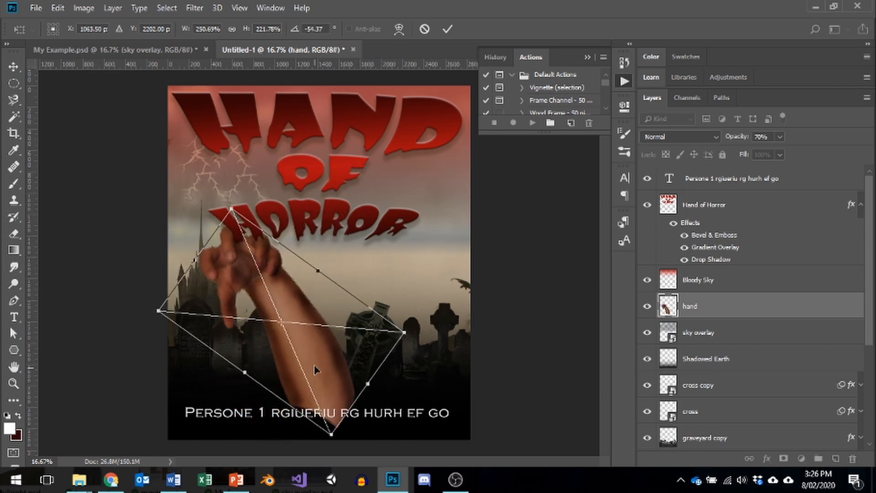
drag(315, 365, 368, 376)
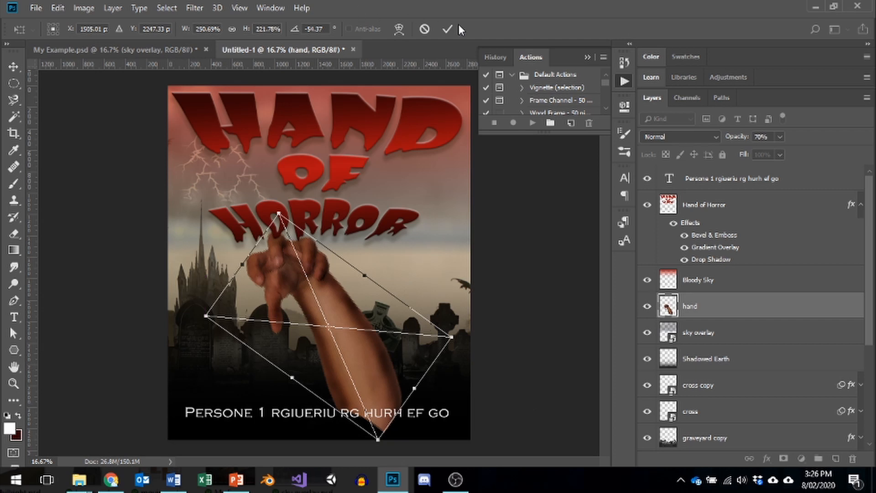
click(447, 28)
Move the hand layer down the stack to sit between the graveyard and house layers
drag(694, 310, 699, 445)
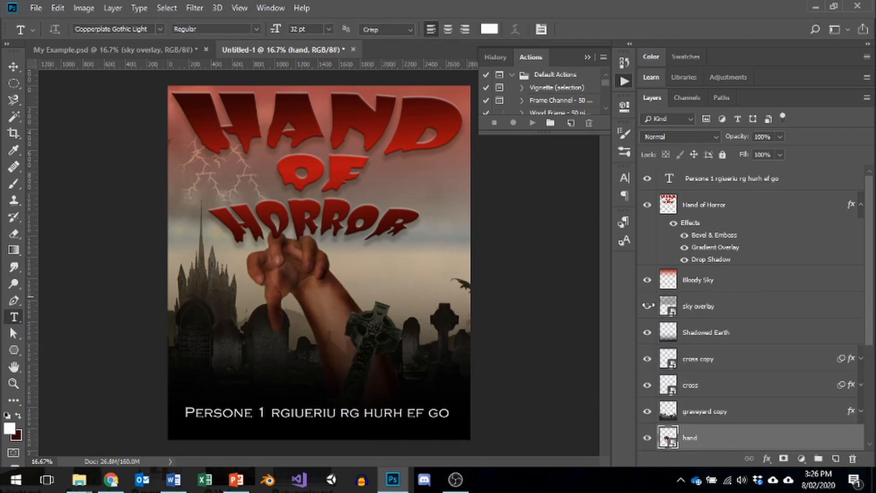
scroll(707, 331, down, 3)
drag(708, 362, 708, 393)
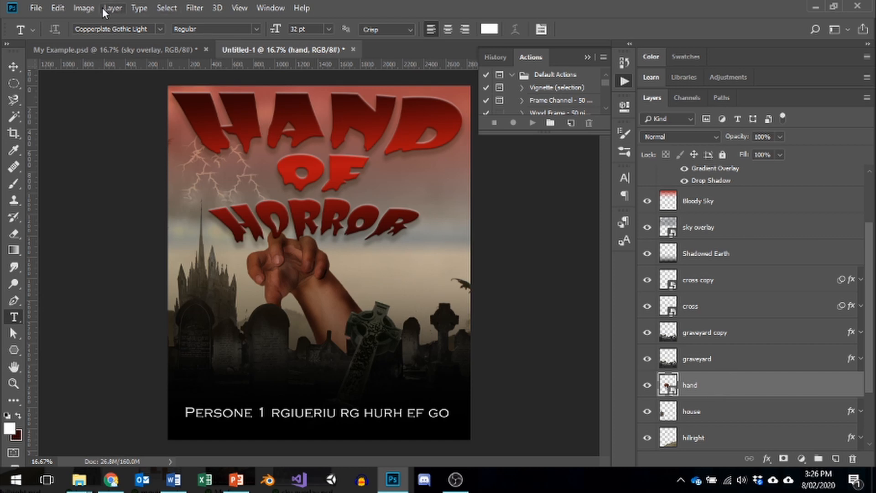
Apply a Color Balance adjustment to the hand layer, setting the shadows' Cyan–Red level to +14 and shifting them toward yellow
click(84, 8)
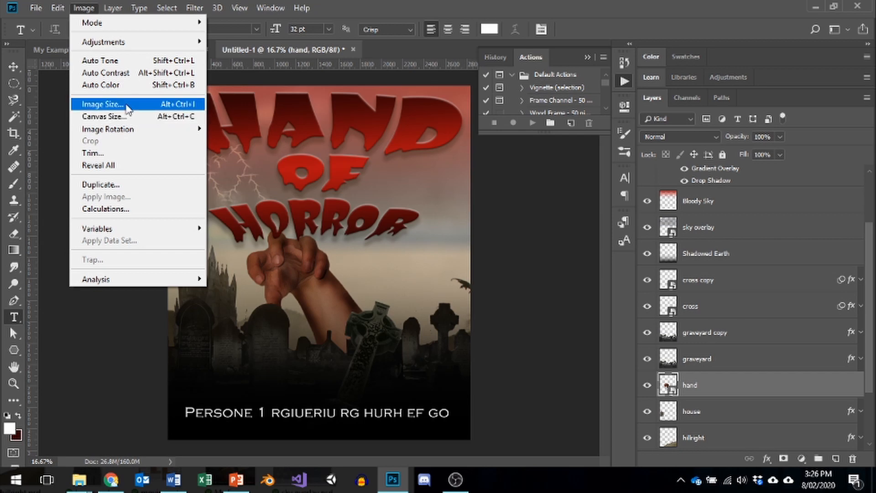
mouse_move(126, 47)
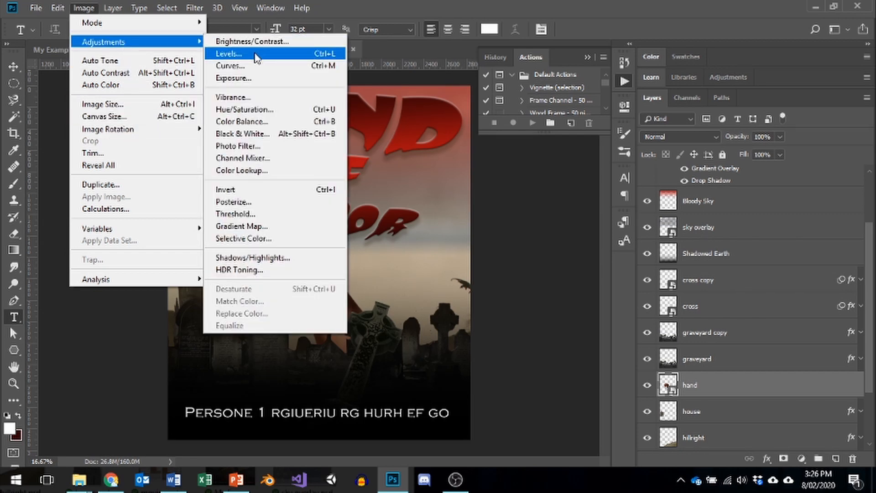
click(242, 121)
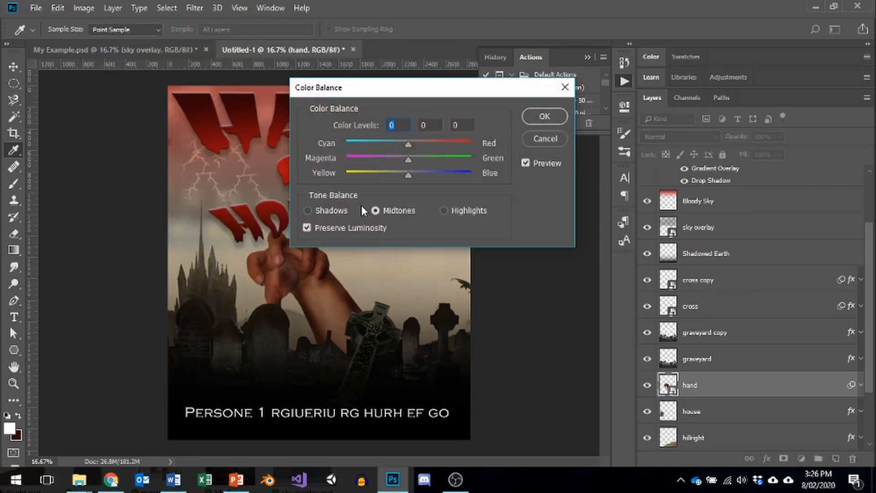
click(308, 210)
drag(409, 143, 417, 141)
drag(416, 176, 398, 177)
Set the hand's midtones to +68 on Magenta–Green and -14 on Yellow–Blue in the Color Balance adjustment
click(376, 211)
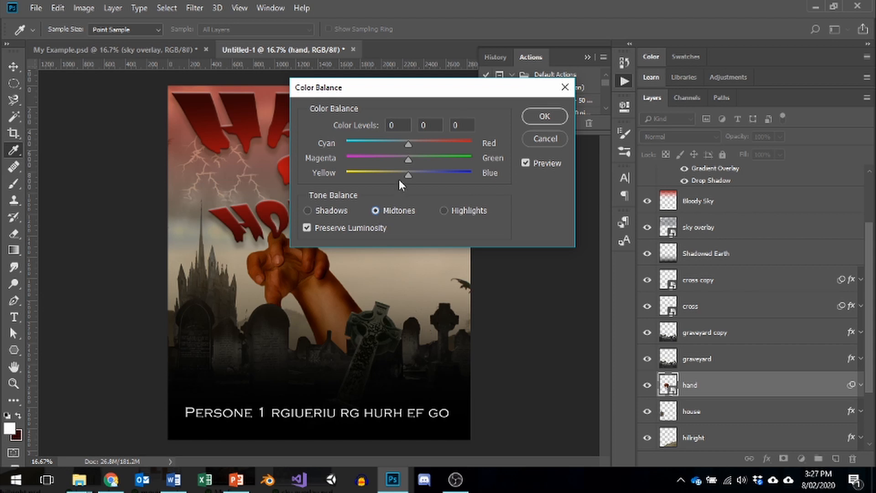
drag(409, 159, 450, 162)
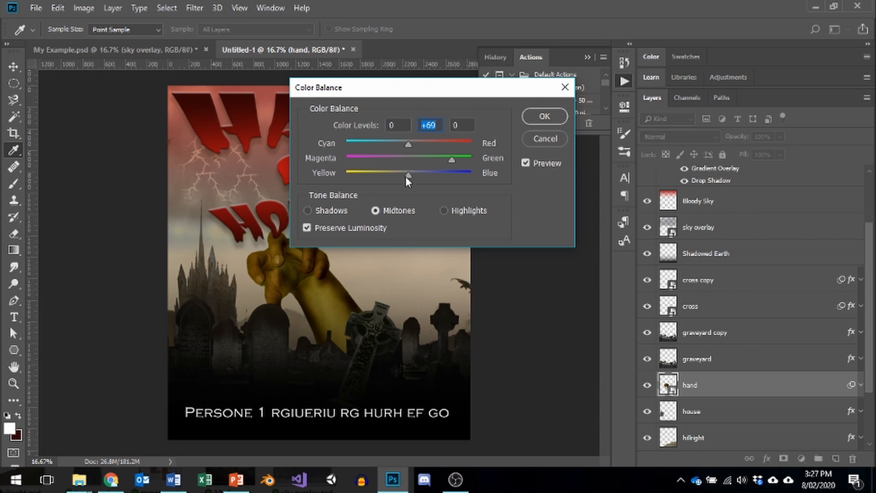
mouse_move(410, 176)
mouse_down()
mouse_move(390, 178)
mouse_move(400, 179)
mouse_up()
click(451, 160)
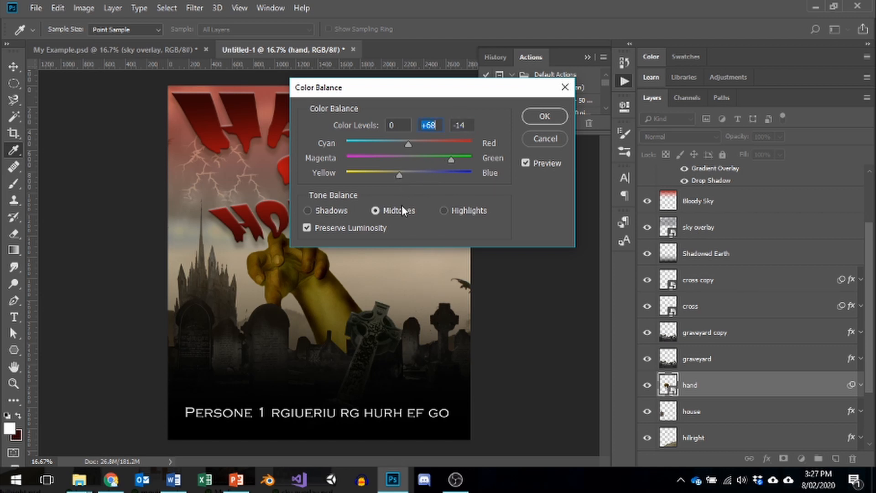
Return to the shadows of the Color Balance adjustment and set their Yellow–Blue level to +17
click(325, 209)
drag(400, 176, 426, 174)
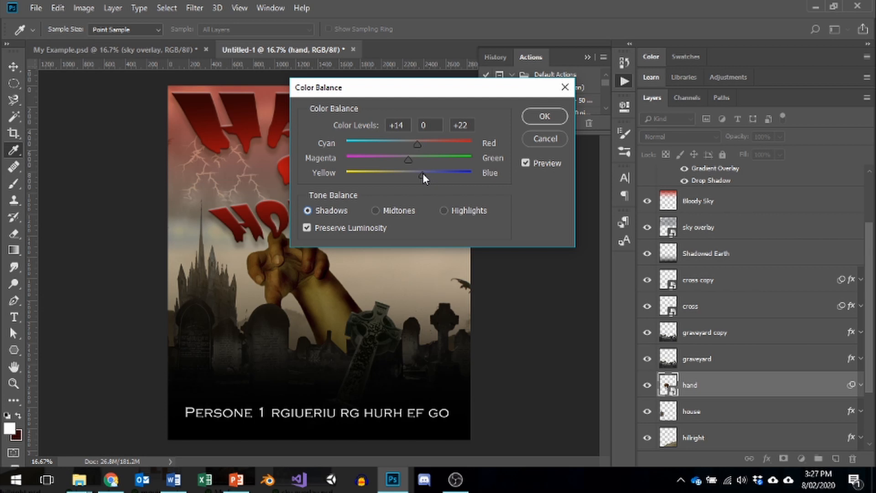
drag(422, 175, 419, 176)
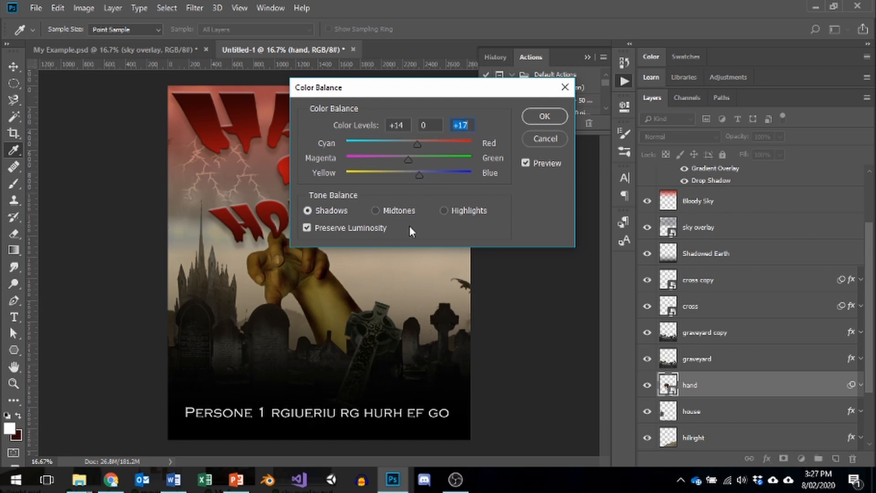
Set the hand's highlights to +15 on Magenta–Green and -24 on Yellow–Blue and apply the Color Balance
click(442, 210)
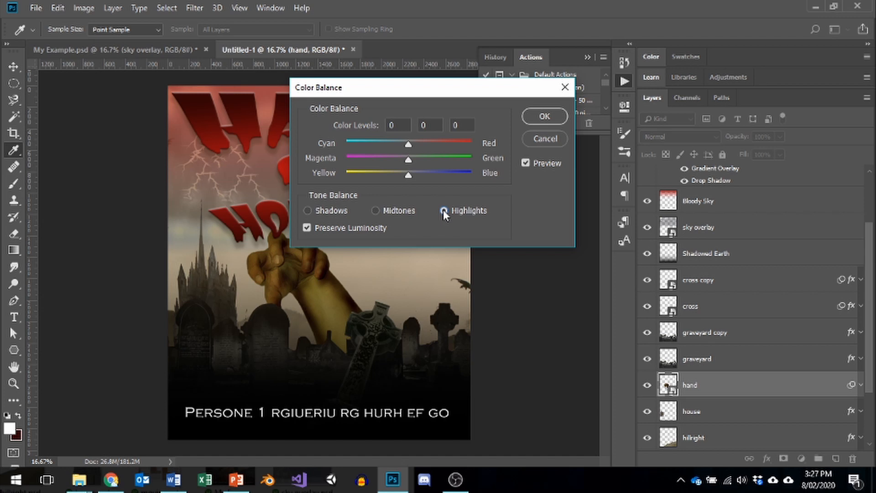
drag(416, 158, 395, 179)
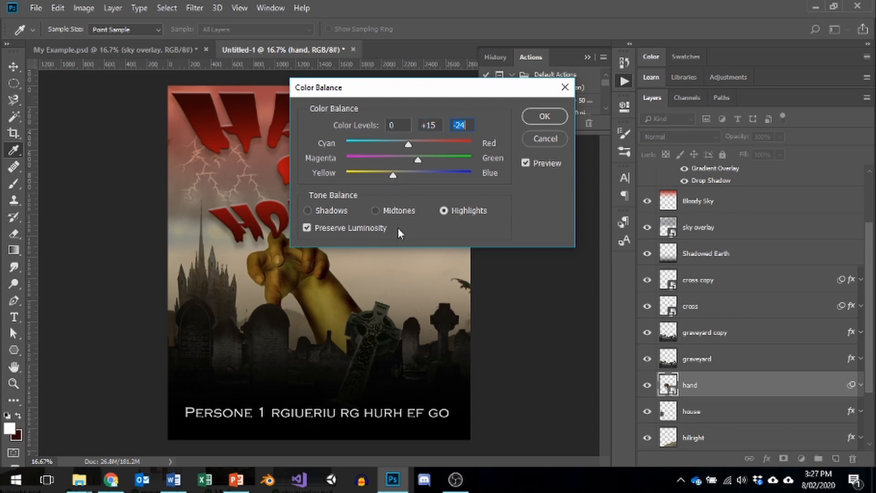
drag(431, 86, 630, 59)
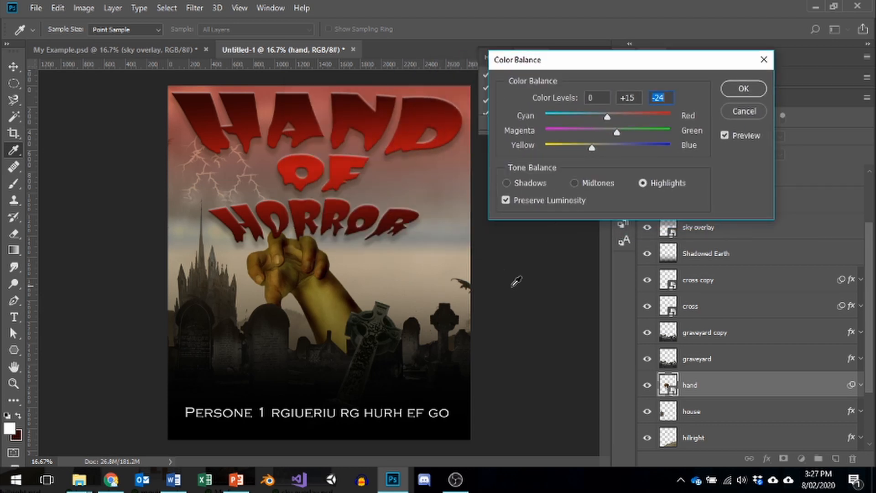
click(743, 89)
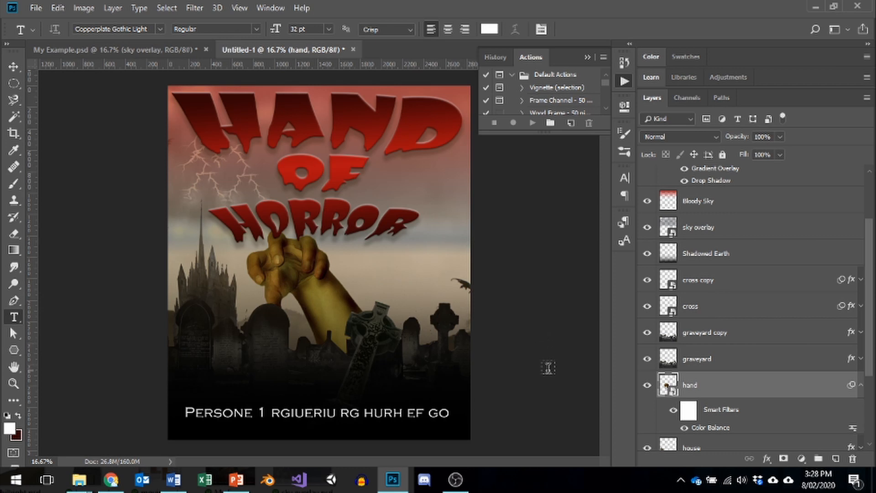
Try the hand layer above and directly below the cross layers, and return it between the graveyard and house layers
drag(690, 385, 701, 333)
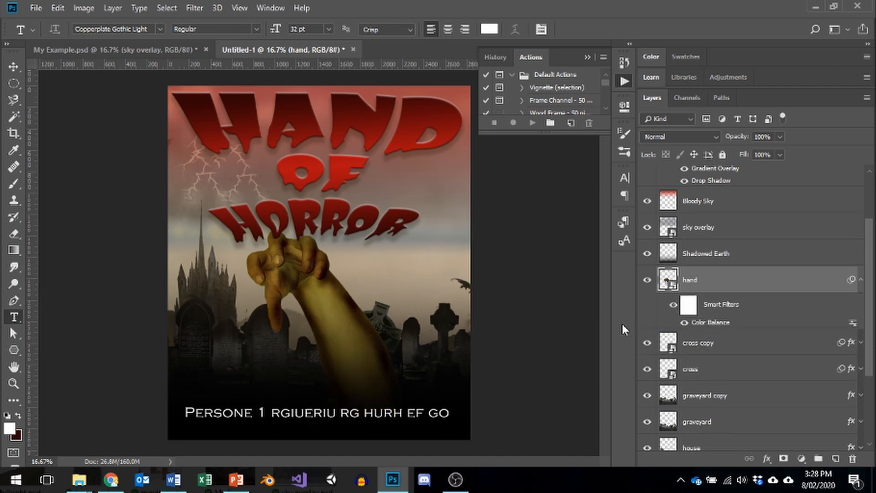
drag(717, 281, 711, 380)
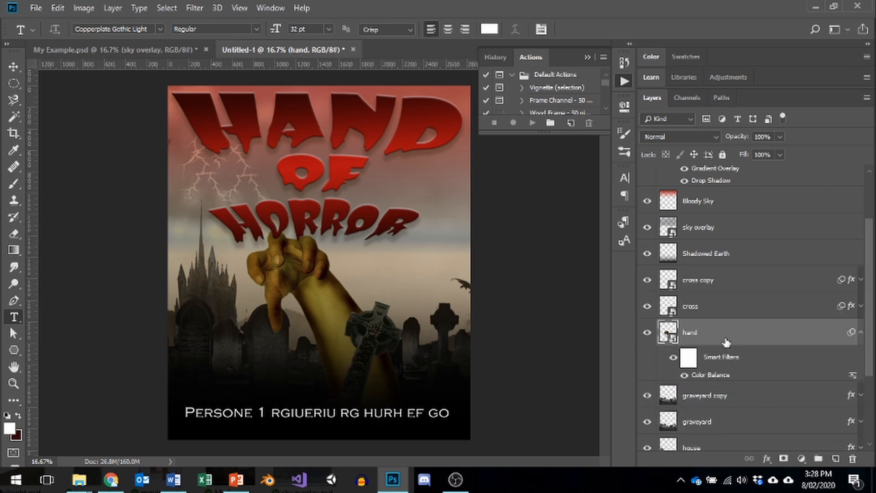
drag(725, 341, 705, 439)
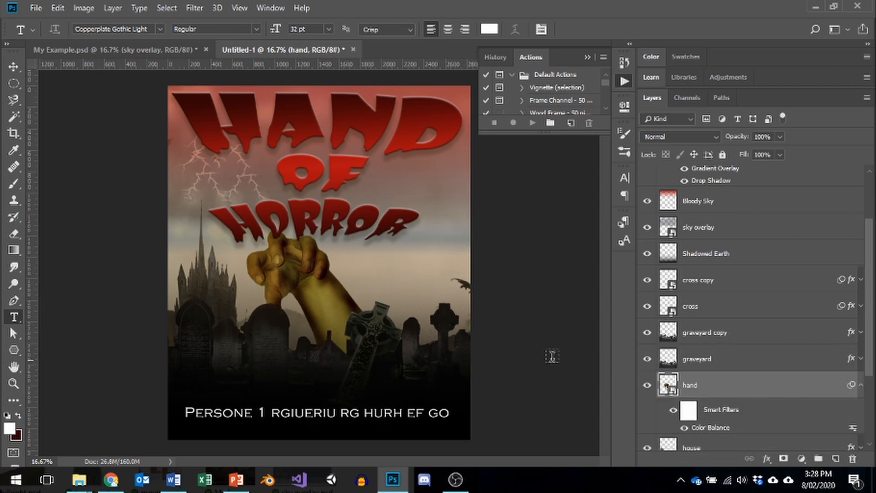
Move the hand right and slightly up so its fingers overlap the word Horror and its forearm rises behind the leaning cross
click(13, 58)
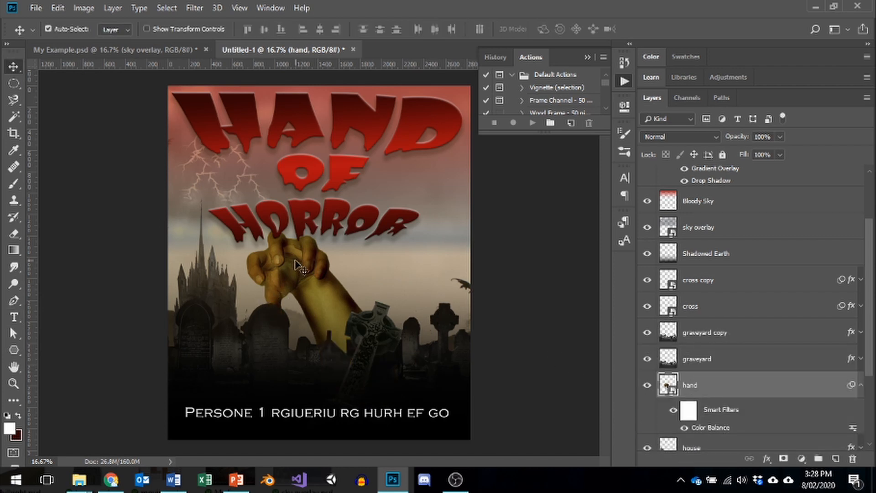
drag(295, 267, 314, 269)
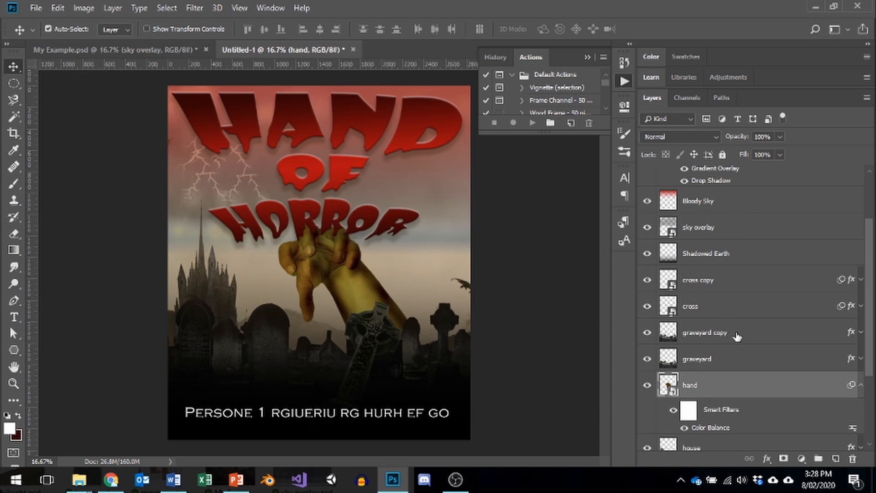
click(706, 307)
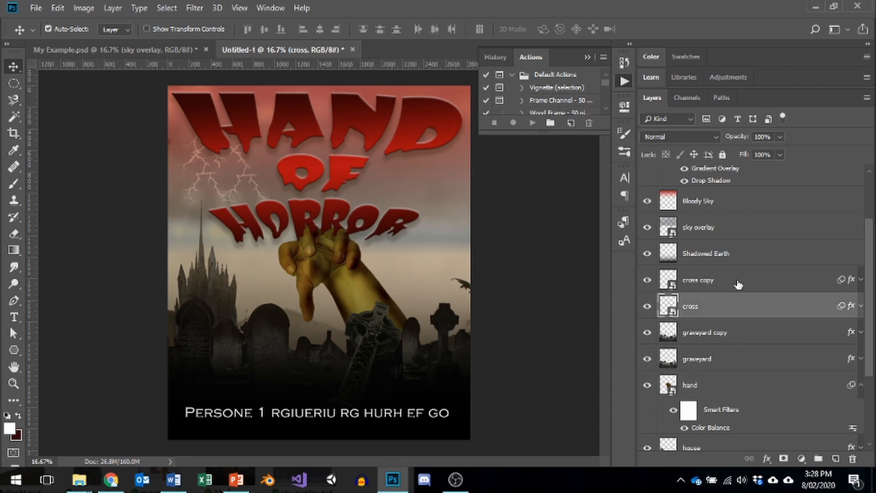
drag(359, 343, 319, 333)
key(ctrl+z)
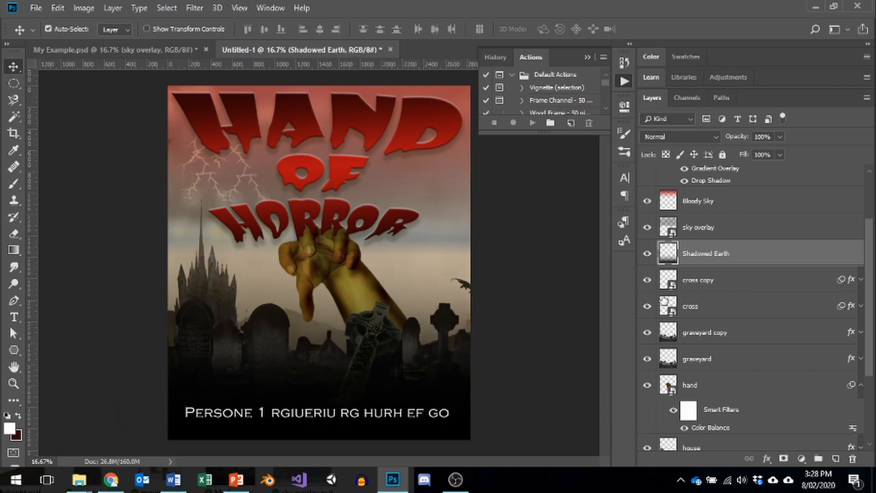
With Auto-Select off, shift the cross and cross copy layers together left beneath the hand's fingers, and nudge the hand layer slightly left
click(711, 281)
shift+click(713, 310)
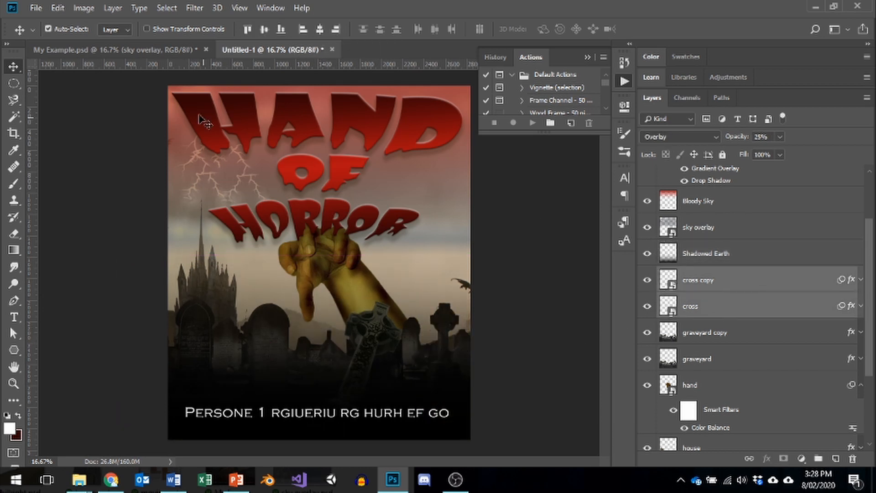
click(47, 29)
drag(363, 353, 321, 354)
drag(318, 356, 322, 356)
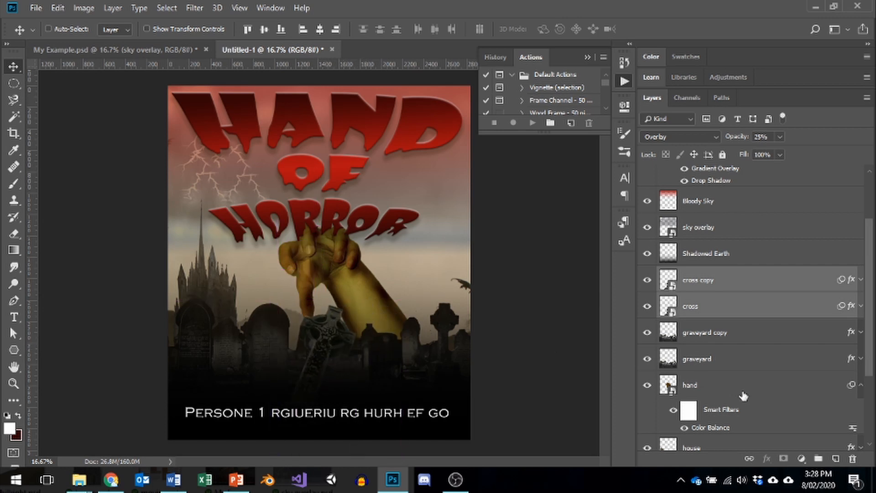
click(712, 388)
drag(351, 288, 339, 289)
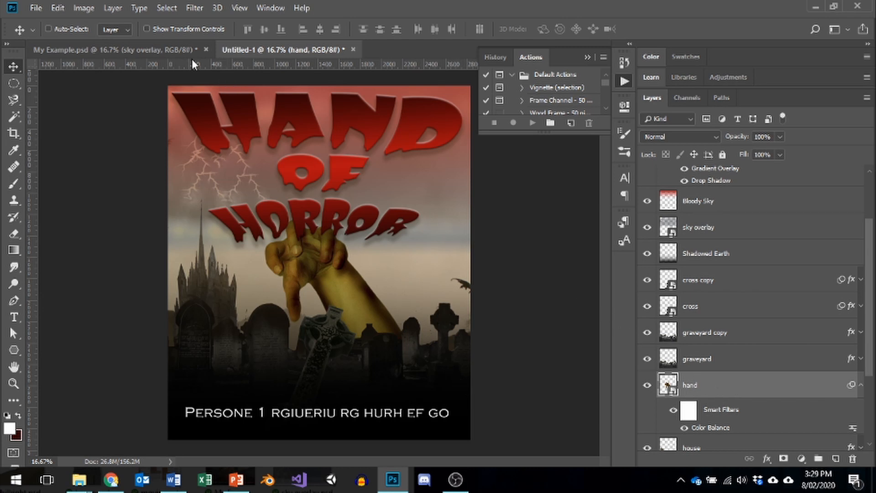
click(73, 8)
mouse_move(123, 46)
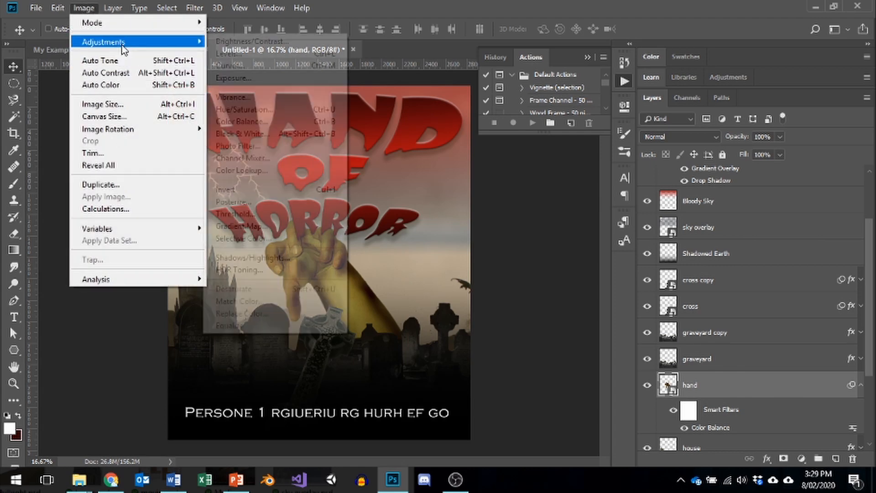
click(283, 124)
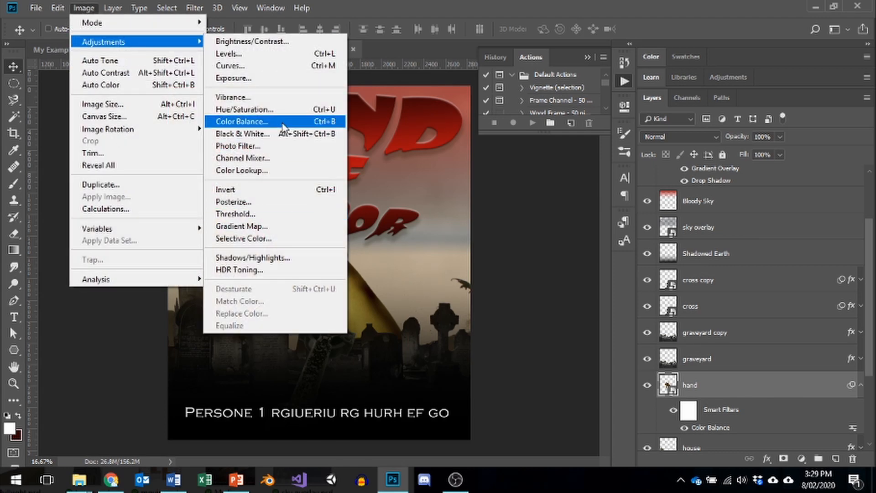
click(283, 124)
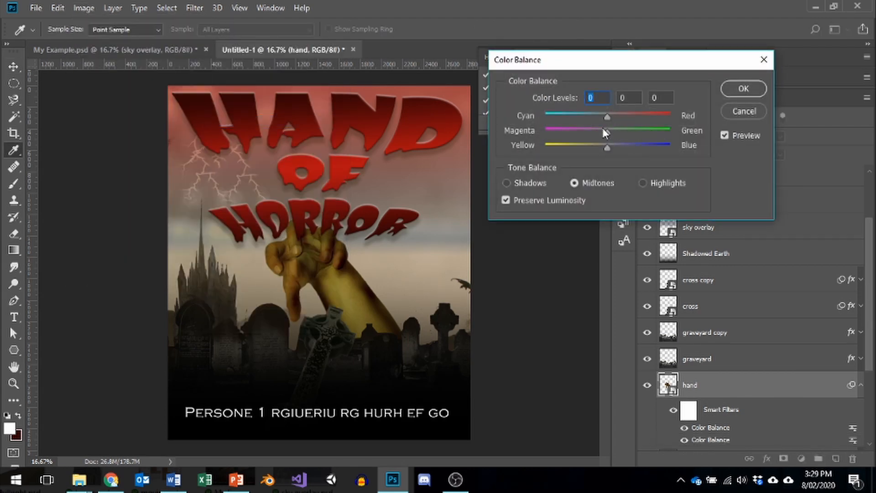
click(507, 183)
drag(607, 117, 596, 147)
click(744, 114)
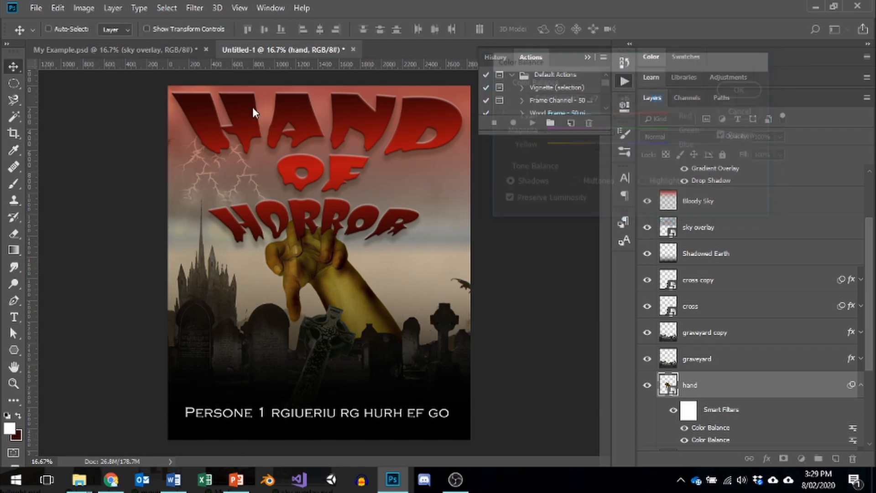
Darken the hand layer with a Levels adjustment, setting the black input level to 32
click(83, 9)
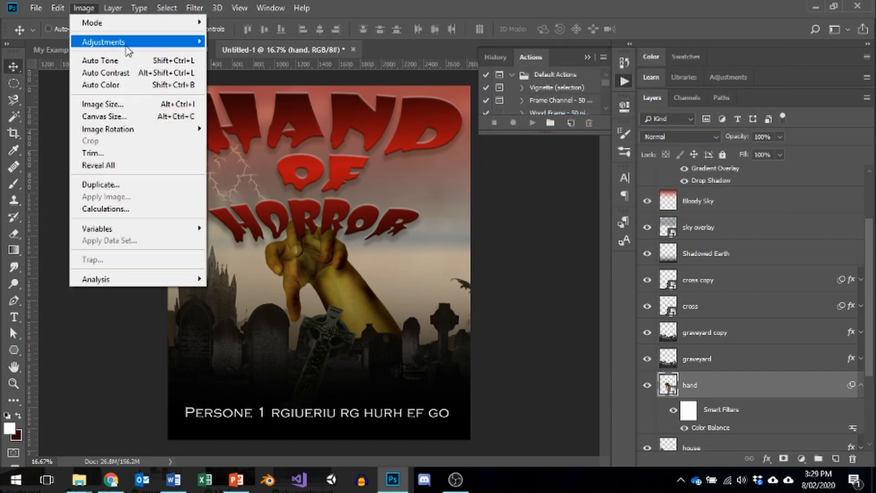
mouse_move(126, 43)
click(267, 54)
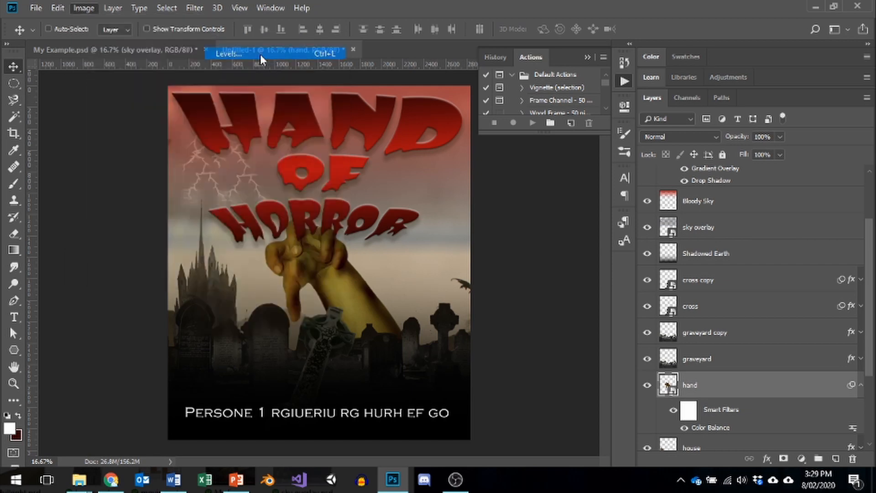
drag(407, 70, 607, 82)
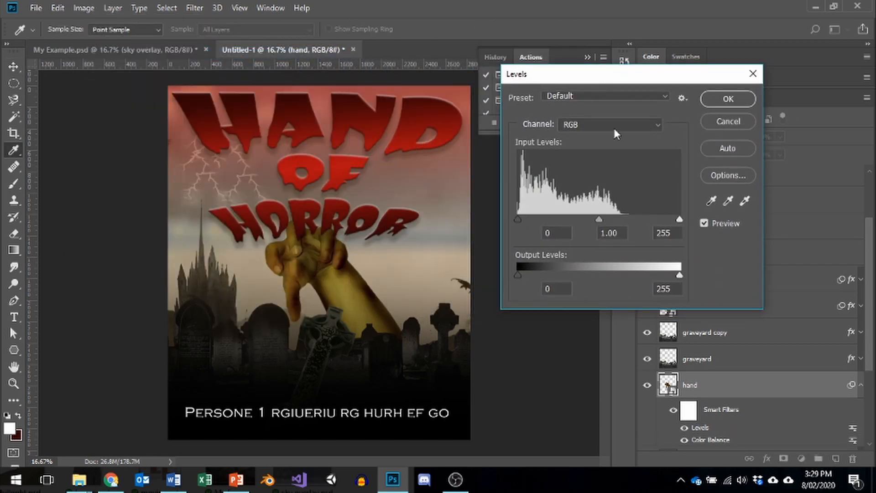
mouse_move(679, 220)
mouse_down()
mouse_move(648, 221)
mouse_move(680, 220)
mouse_up()
drag(518, 219, 539, 217)
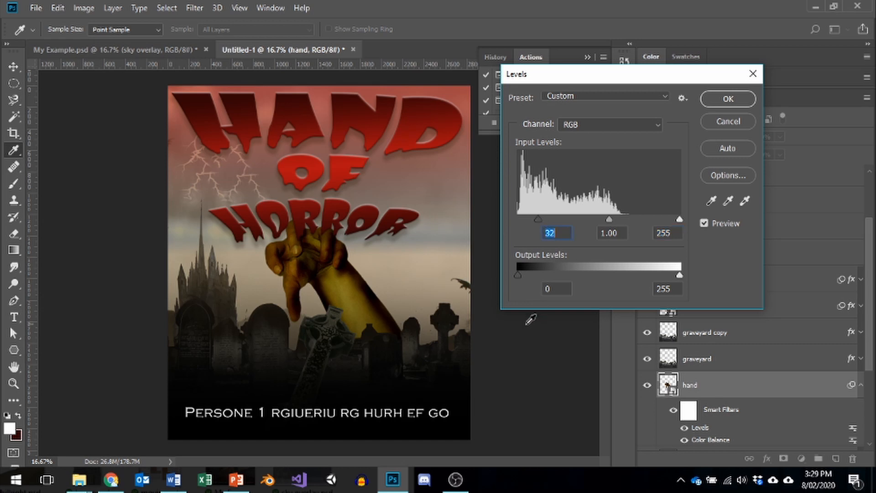
mouse_move(518, 276)
mouse_down()
mouse_move(593, 275)
mouse_move(517, 276)
mouse_up()
click(726, 100)
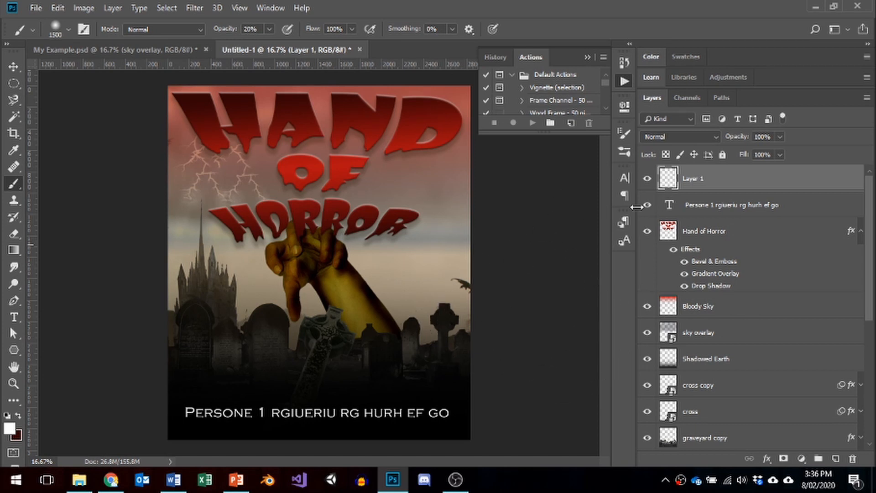
Reduce the soft white brush to 500 px and paint light mist over the castle on Layer 1, undoing any unwanted strokes
mouse_move(253, 137)
mouse_down()
mouse_move(342, 117)
mouse_move(299, 309)
mouse_move(125, 321)
mouse_move(575, 364)
mouse_move(421, 185)
mouse_move(385, 119)
mouse_move(406, 125)
mouse_up()
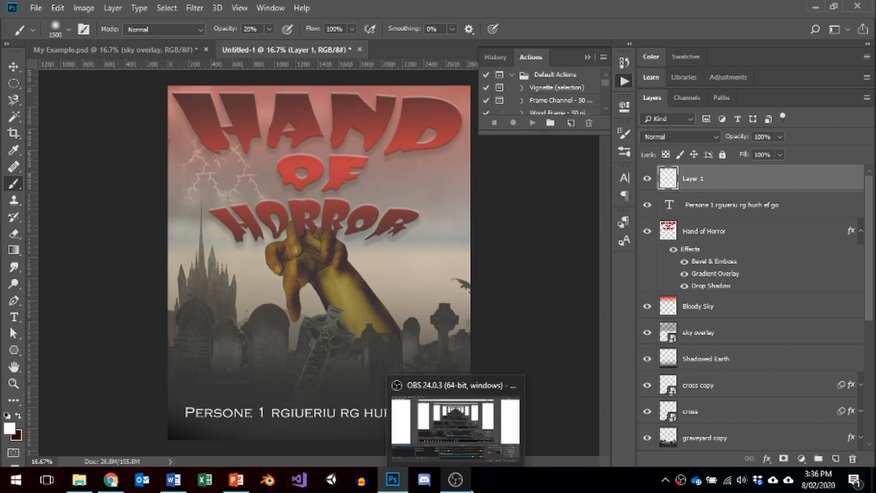
key(ctrl+z)
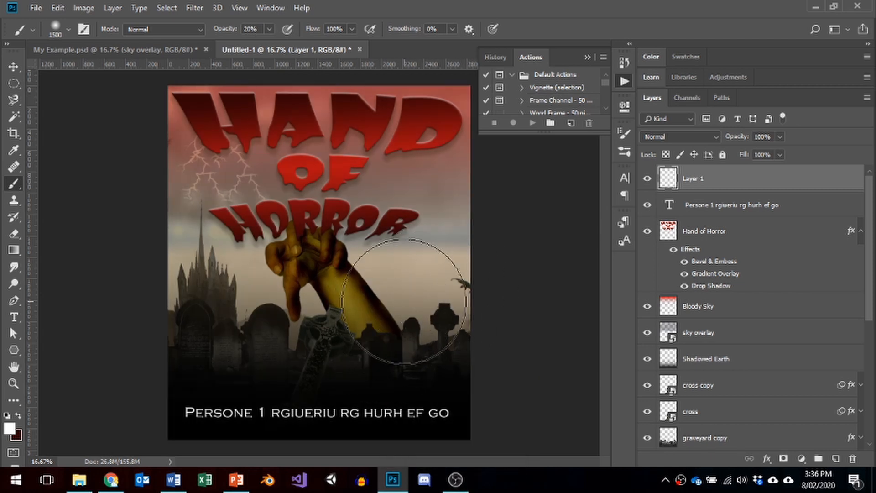
key(bracketleft)
key(bracketleft)
key(bracketleft)
key(bracketleft)
key(bracketleft)
key(bracketleft)
key(bracketleft)
key(bracketleft)
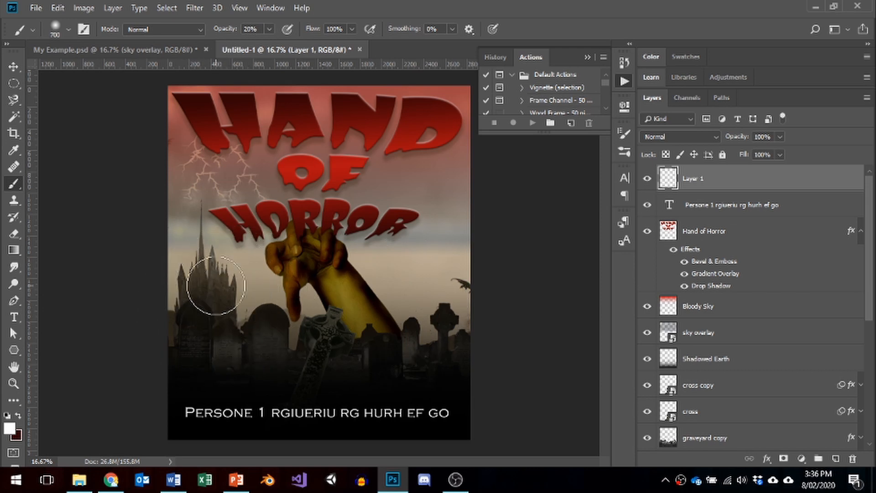
key(bracketleft)
key(bracketleft)
drag(179, 299, 272, 297)
drag(153, 273, 252, 251)
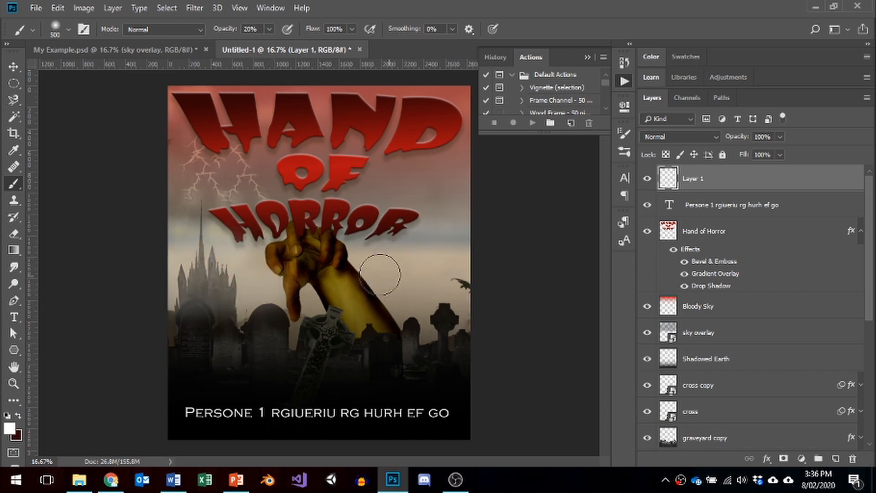
mouse_move(295, 278)
mouse_down()
mouse_move(356, 279)
mouse_move(378, 265)
mouse_up()
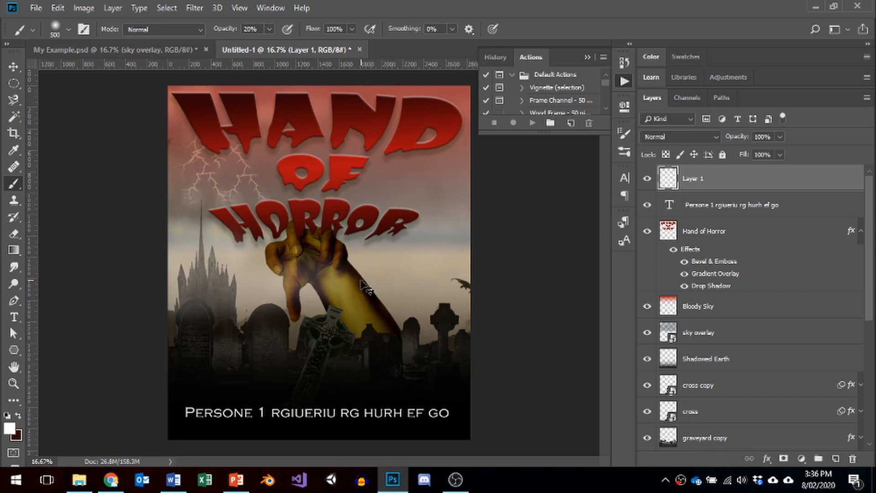
key(ctrl+z)
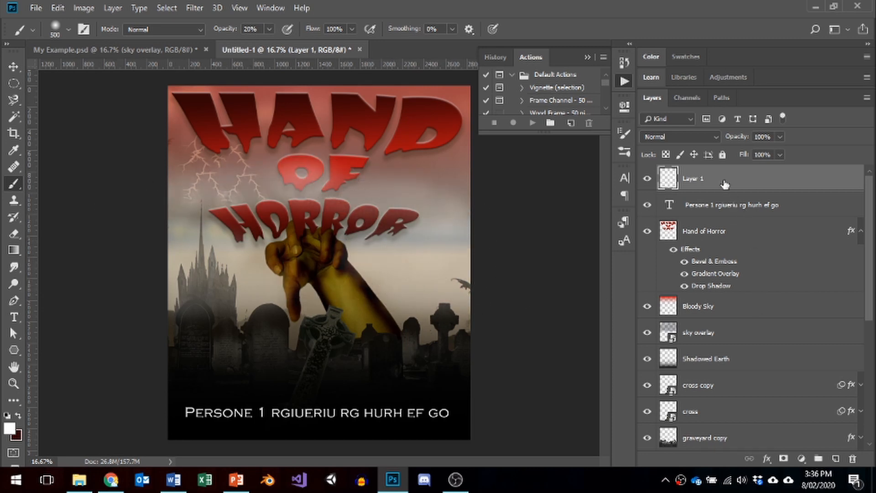
Move Layer 1 directly beneath the Hand of Horror layer and paint white mist across the forearm, gravestones and leaning cross
mouse_move(725, 184)
mouse_down()
mouse_move(679, 271)
mouse_move(718, 284)
mouse_up()
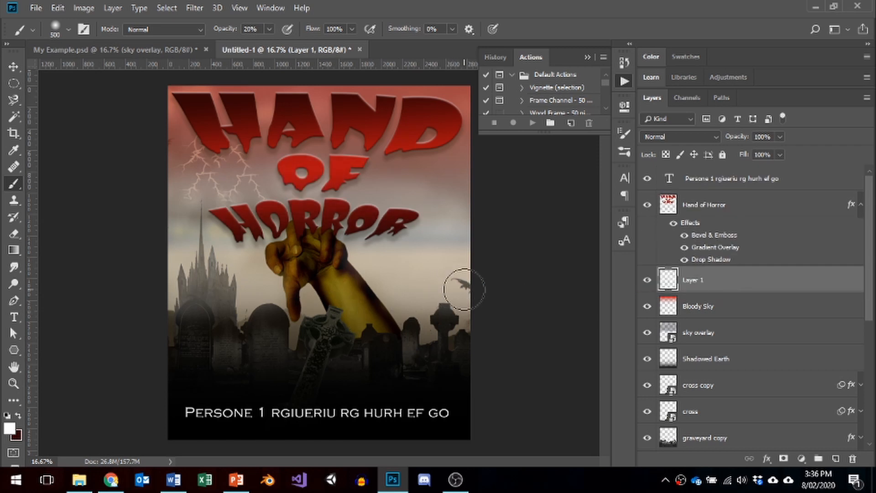
mouse_move(464, 289)
mouse_down()
mouse_move(453, 272)
mouse_move(189, 316)
mouse_move(284, 285)
mouse_move(485, 301)
mouse_move(474, 313)
mouse_move(159, 379)
mouse_move(275, 358)
mouse_move(206, 373)
mouse_move(183, 366)
mouse_move(138, 405)
mouse_up()
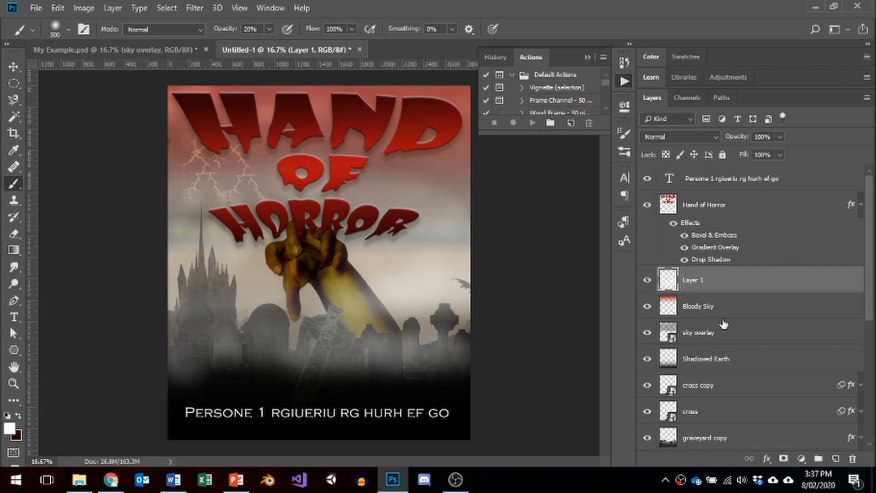
drag(264, 368, 503, 364)
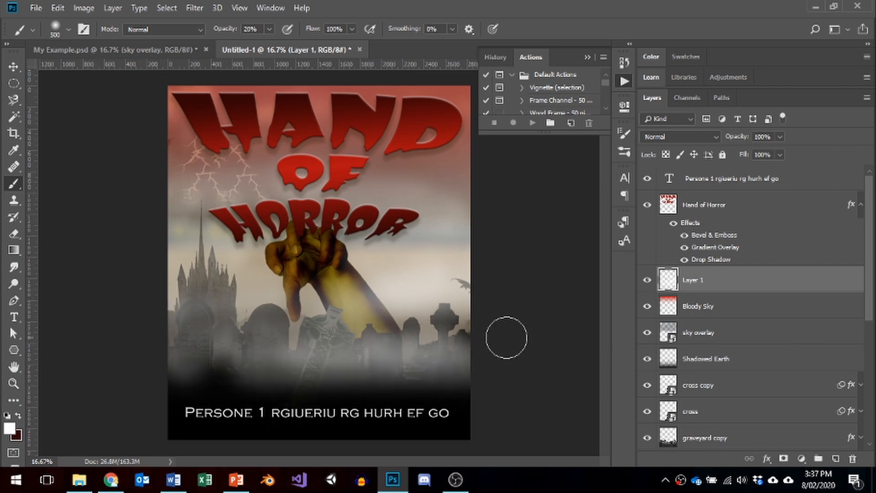
Enlarge the brush to 1700 px, lower its opacity to 10% and add a faint haze over the poster
key(bracketright)
key(bracketright)
key(bracketright)
key(bracketright)
key(bracketright)
key(bracketright)
key(bracketright)
key(bracketright)
key(bracketright)
key(bracketright)
key(bracketright)
key(bracketright)
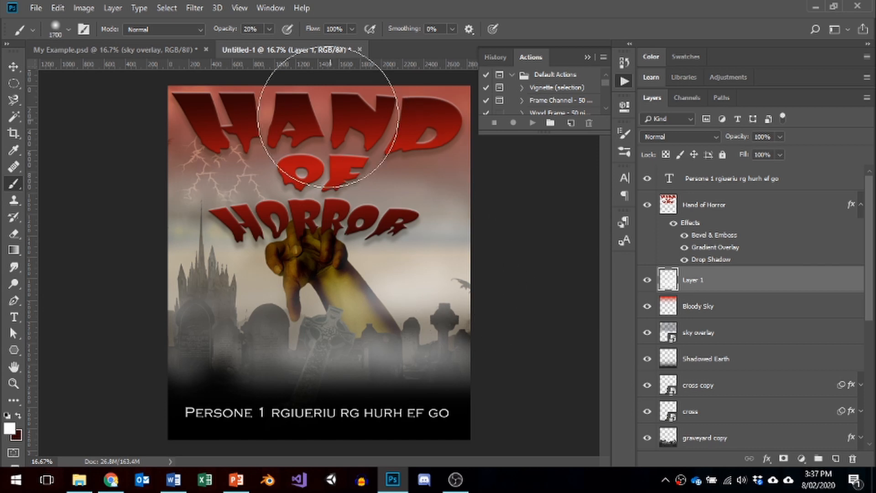
click(268, 30)
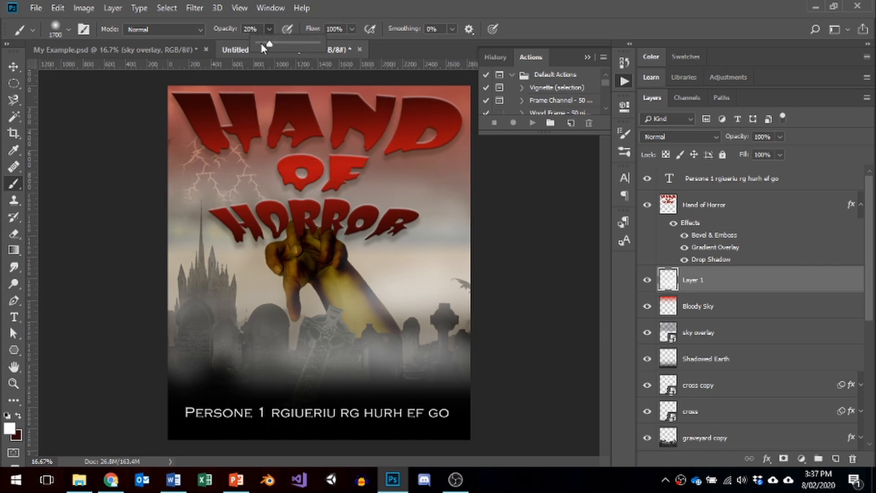
drag(261, 43, 256, 43)
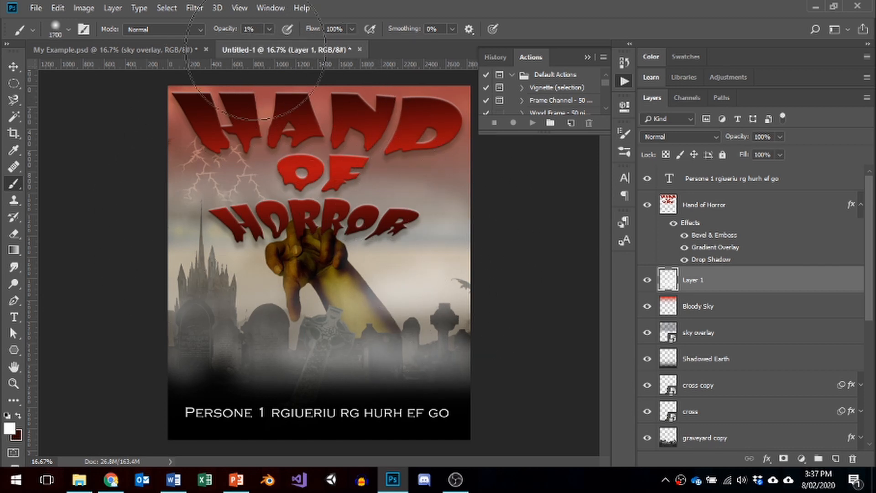
click(269, 29)
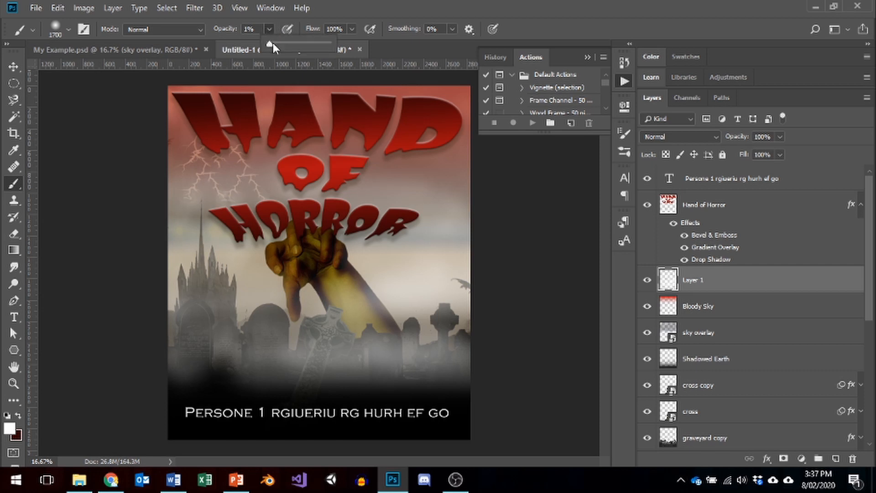
drag(275, 42, 276, 42)
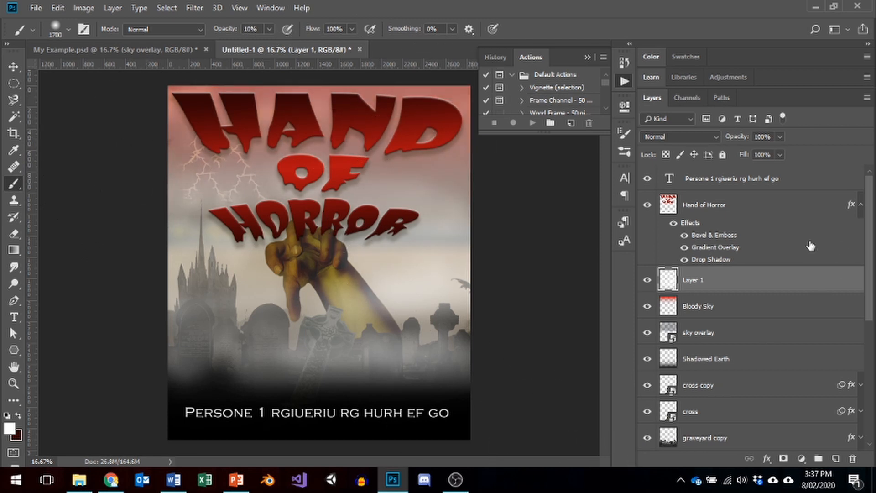
Set Layer 1's opacity to 60%, try the Overlay blend mode, and set the blend mode to Lighten
click(780, 137)
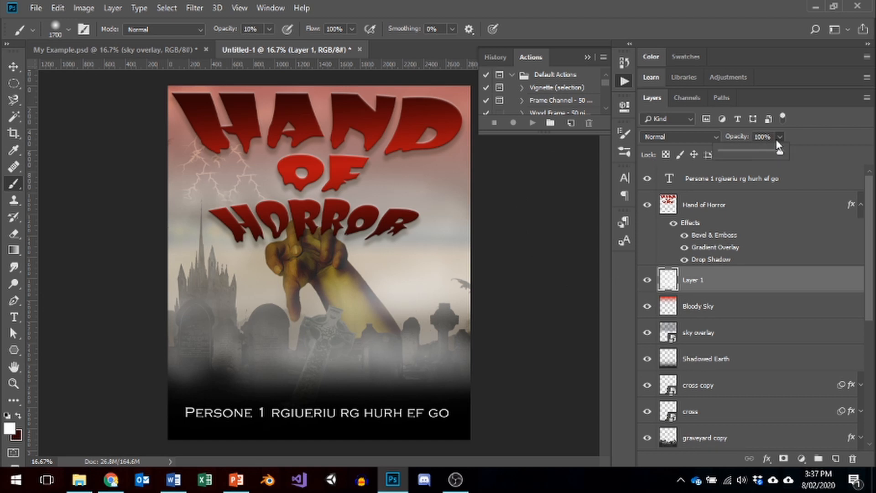
click(755, 153)
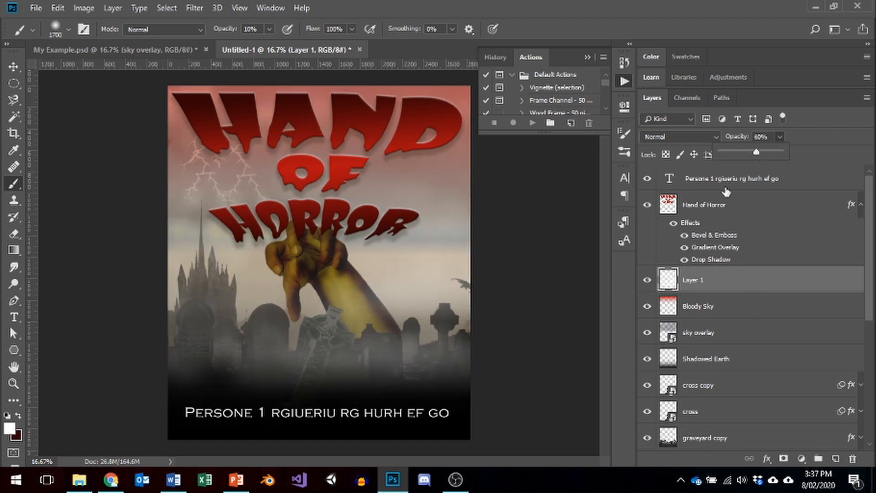
click(718, 138)
click(717, 136)
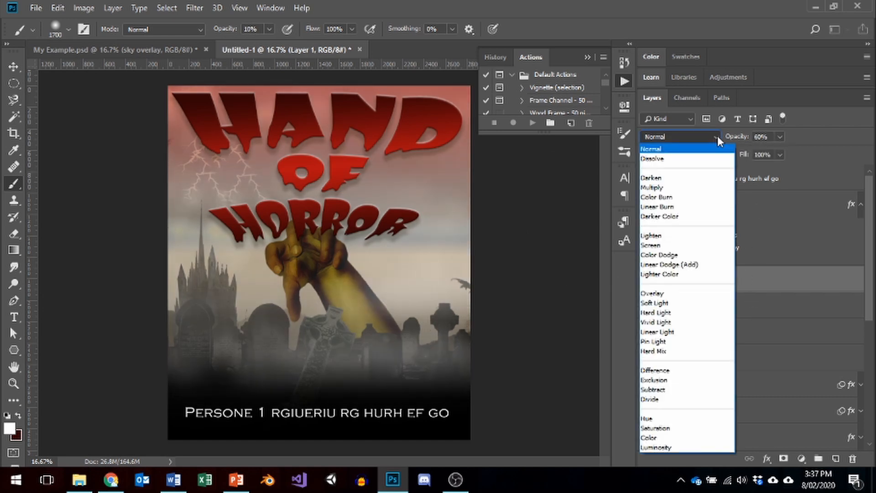
click(682, 293)
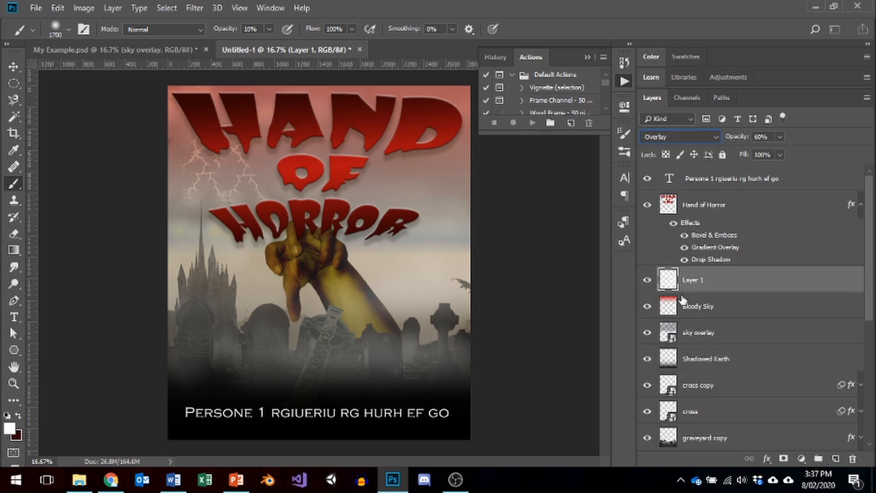
click(715, 134)
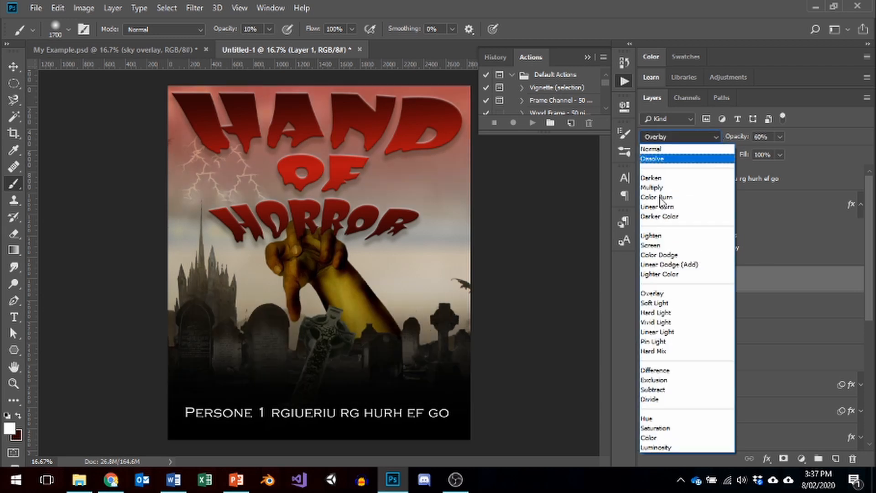
click(671, 235)
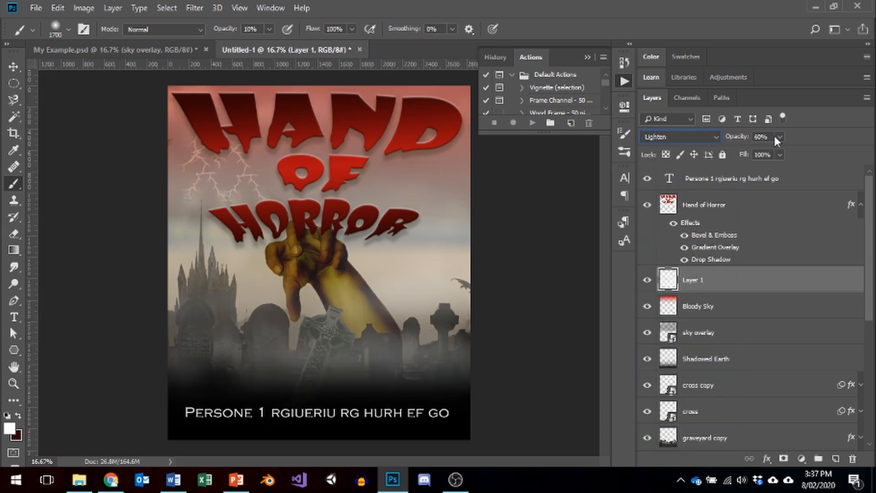